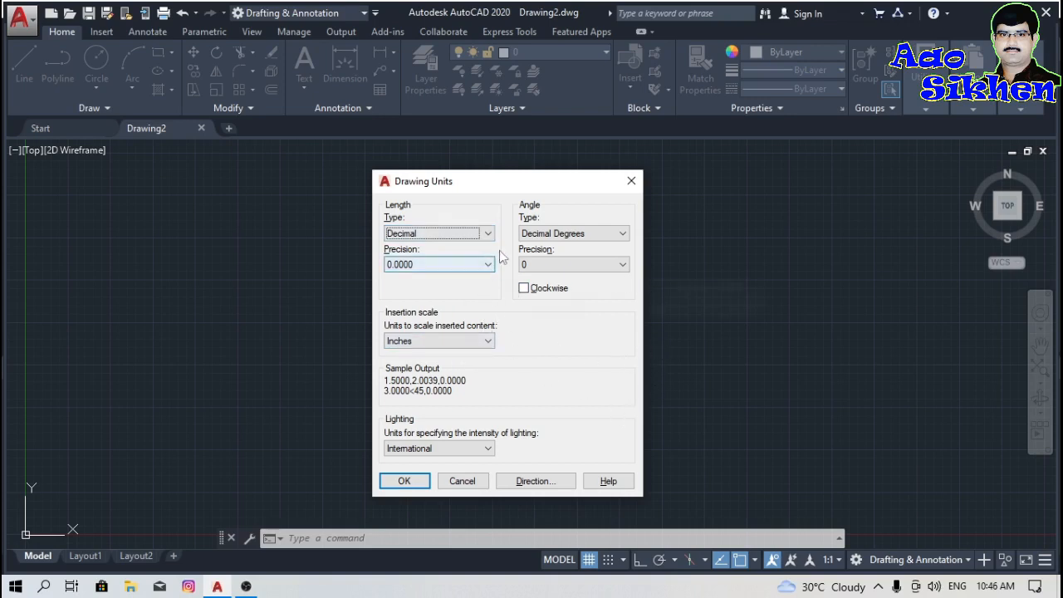
- Set the drawing's length units to Architectural with a precision of 0'-0"
{"action": "left_click", "coordinate": [440, 236]}
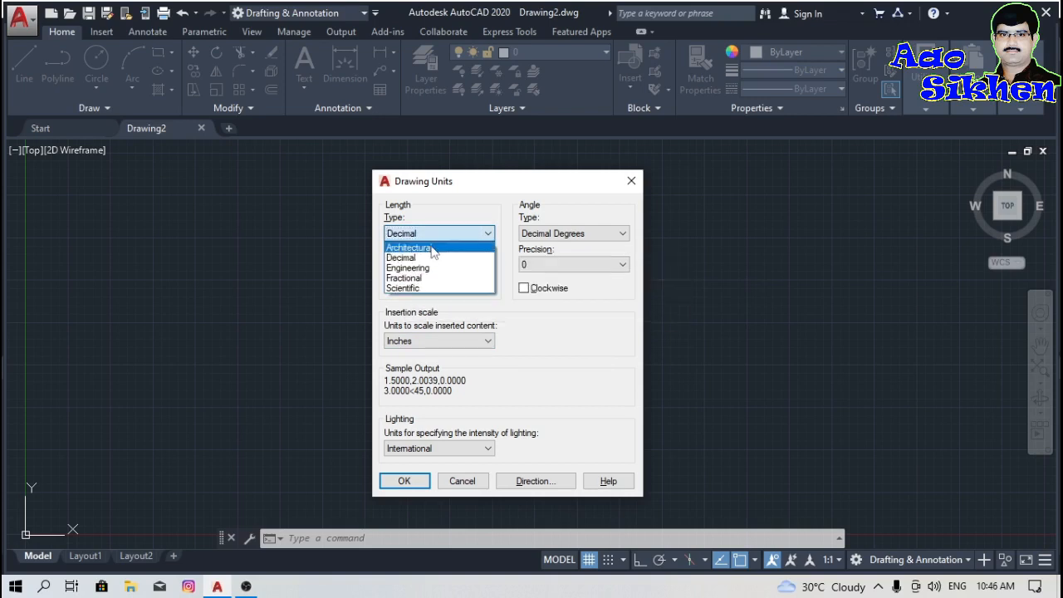
{"action": "left_click", "coordinate": [432, 248]}
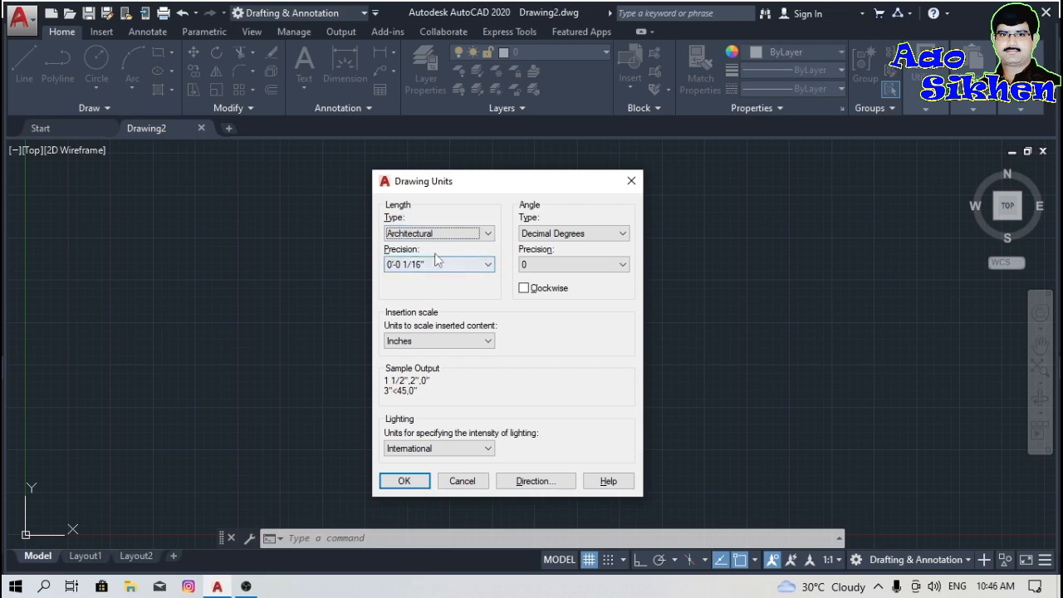
{"action": "left_click", "coordinate": [444, 267]}
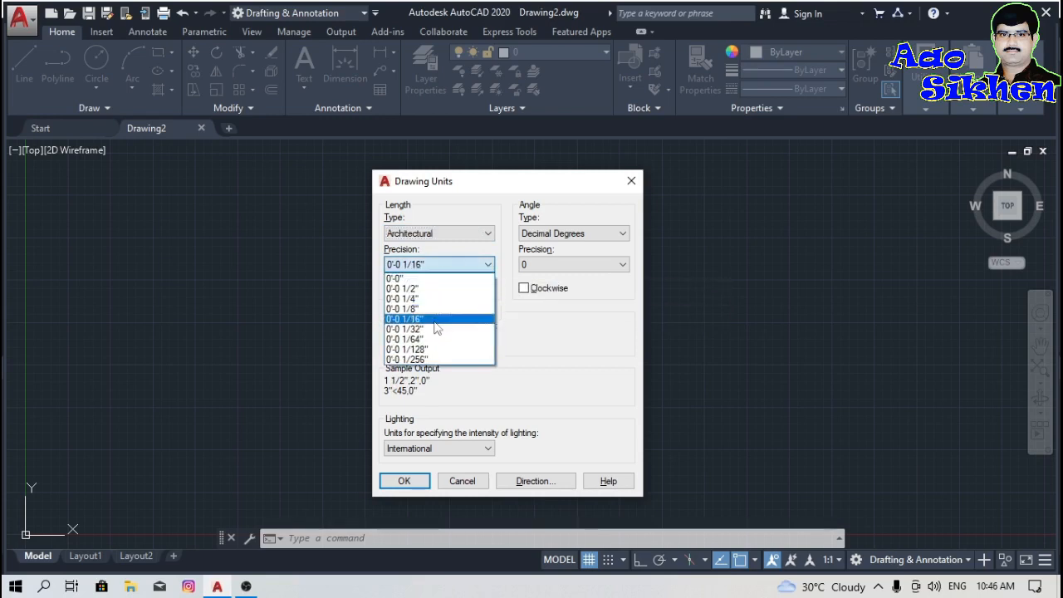
{"action": "left_click", "coordinate": [436, 279]}
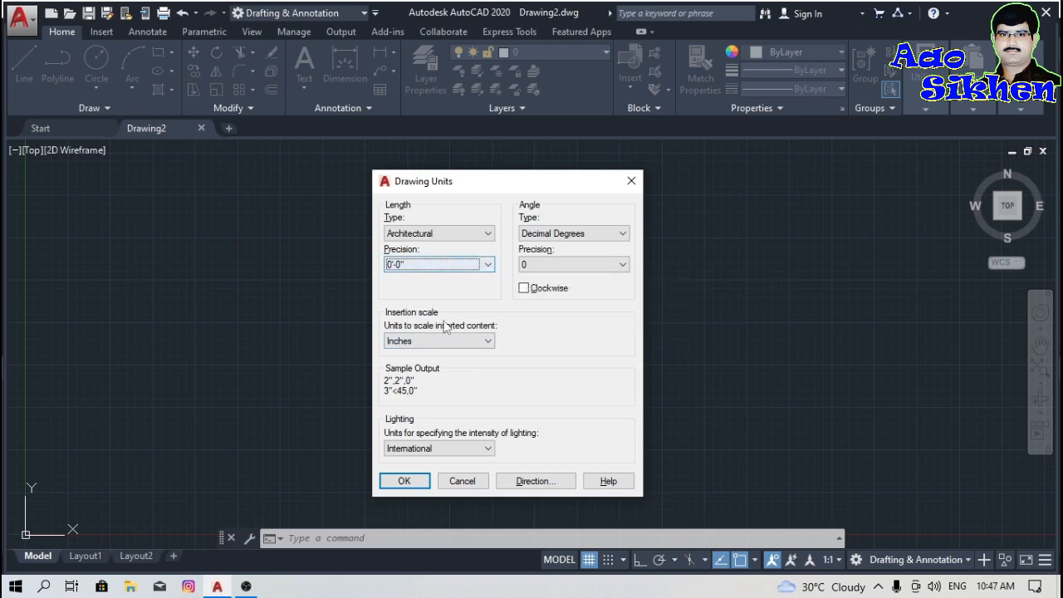
- Try the Deg/Min/Sec and Surveyor's Units angle types and return the angle type to Decimal Degrees
{"action": "left_click", "coordinate": [579, 237]}
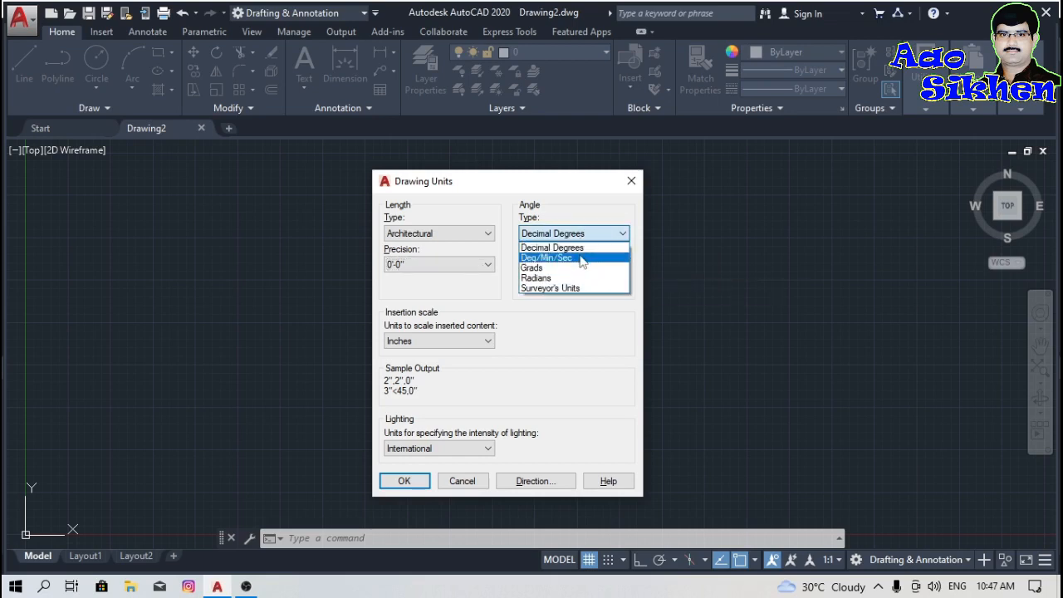
{"action": "left_click", "coordinate": [581, 258]}
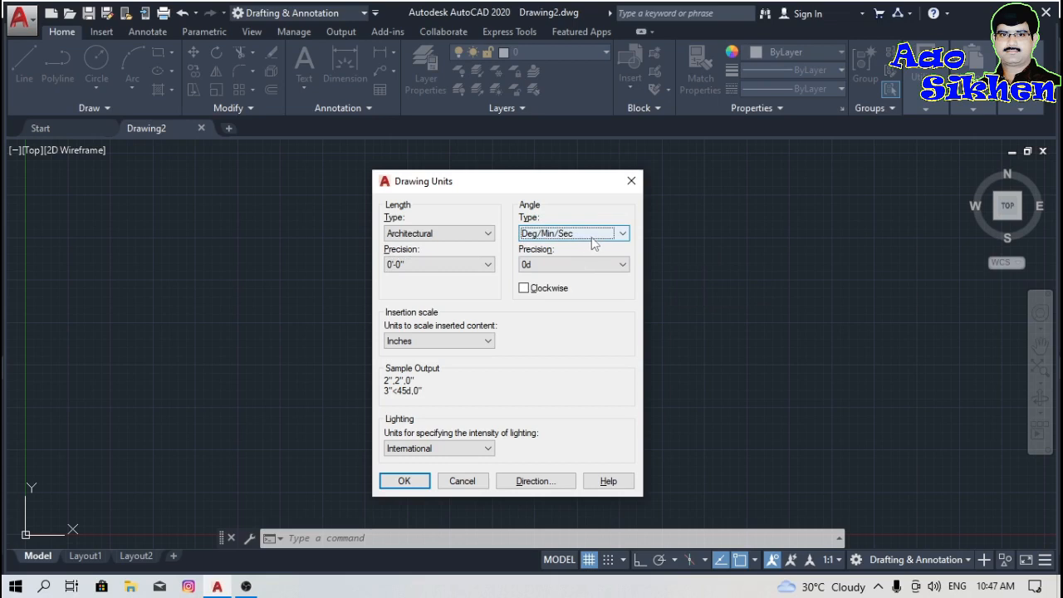
{"action": "left_click", "coordinate": [593, 236]}
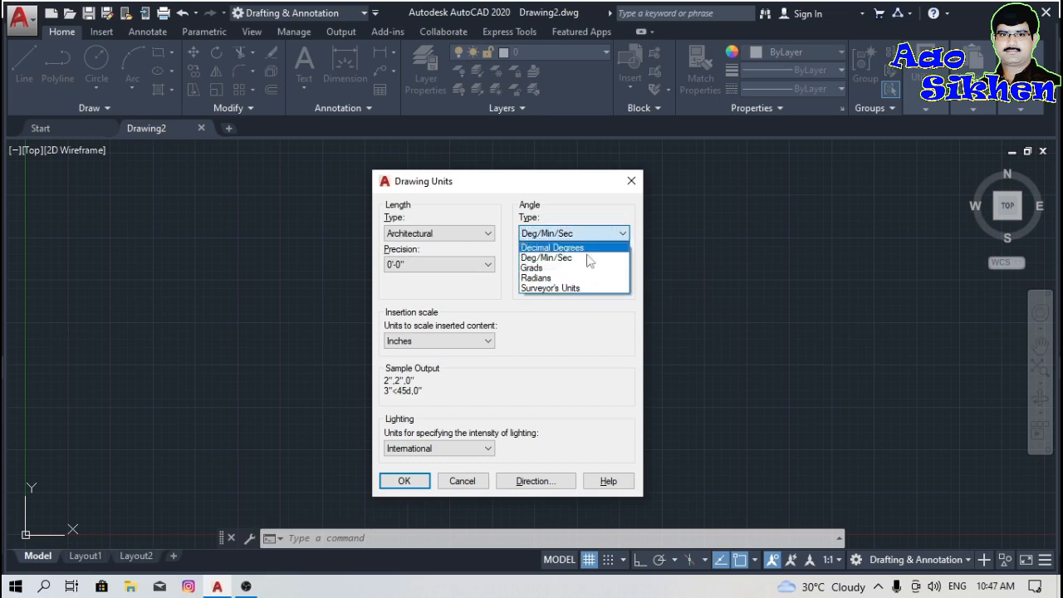
{"action": "left_click", "coordinate": [579, 288]}
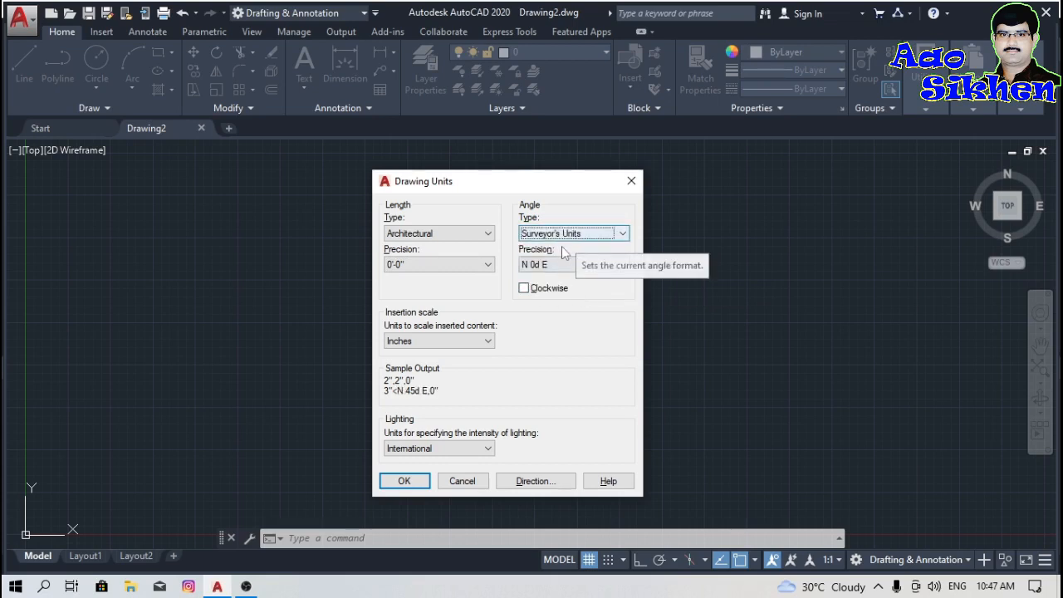
{"action": "left_click", "coordinate": [568, 264]}
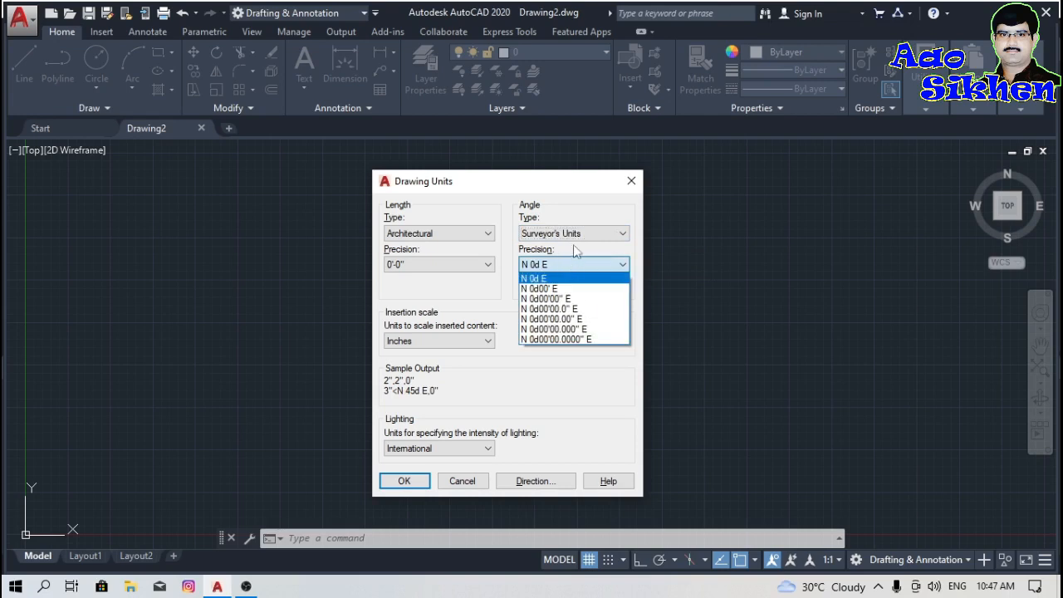
{"action": "left_click", "coordinate": [575, 251]}
{"action": "left_click", "coordinate": [573, 233]}
{"action": "left_click", "coordinate": [577, 258]}
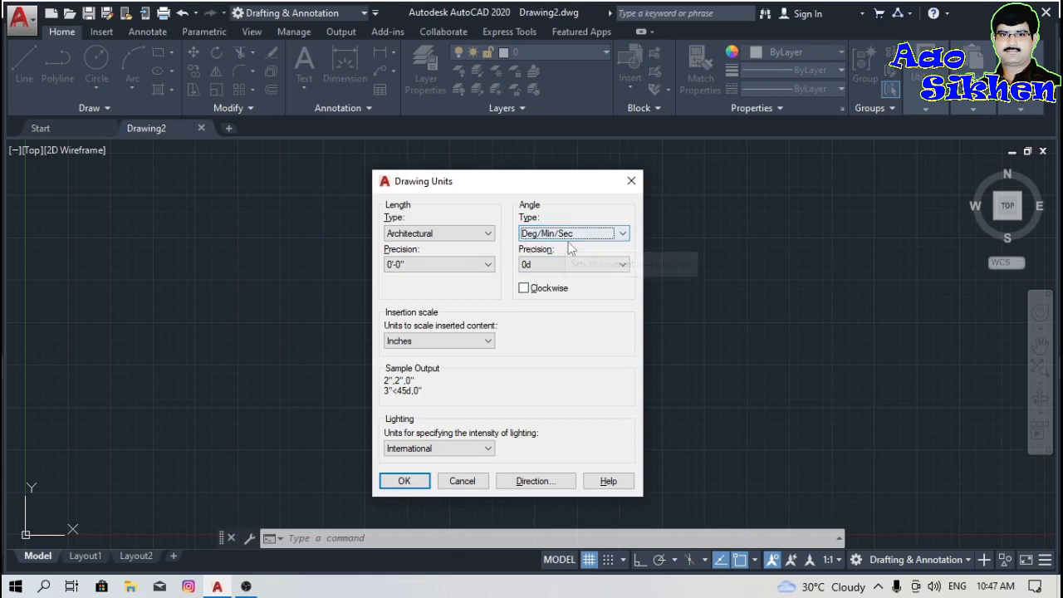
{"action": "left_click", "coordinate": [555, 234]}
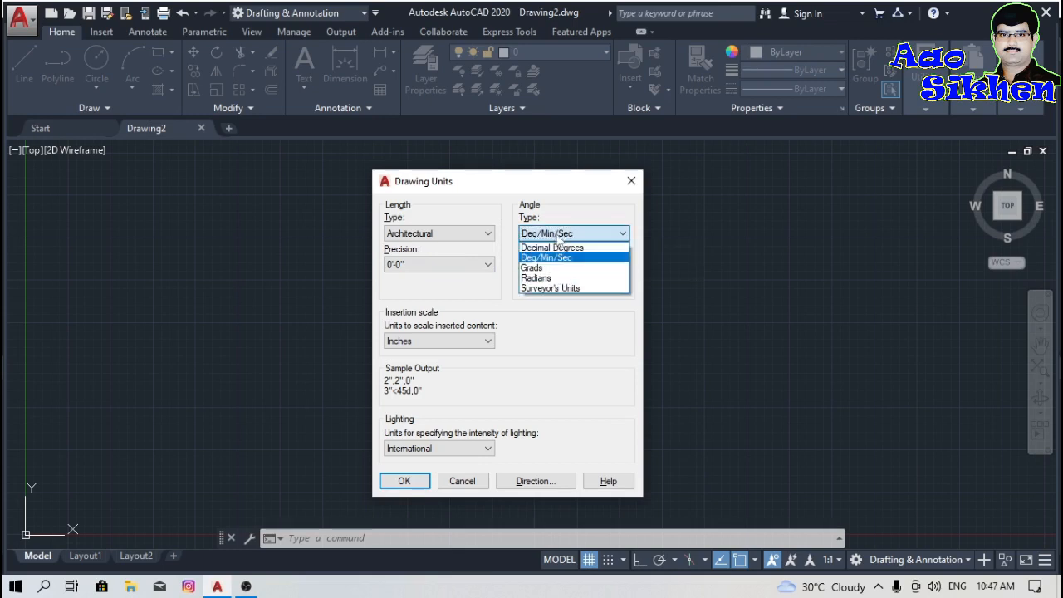
{"action": "left_click", "coordinate": [562, 248]}
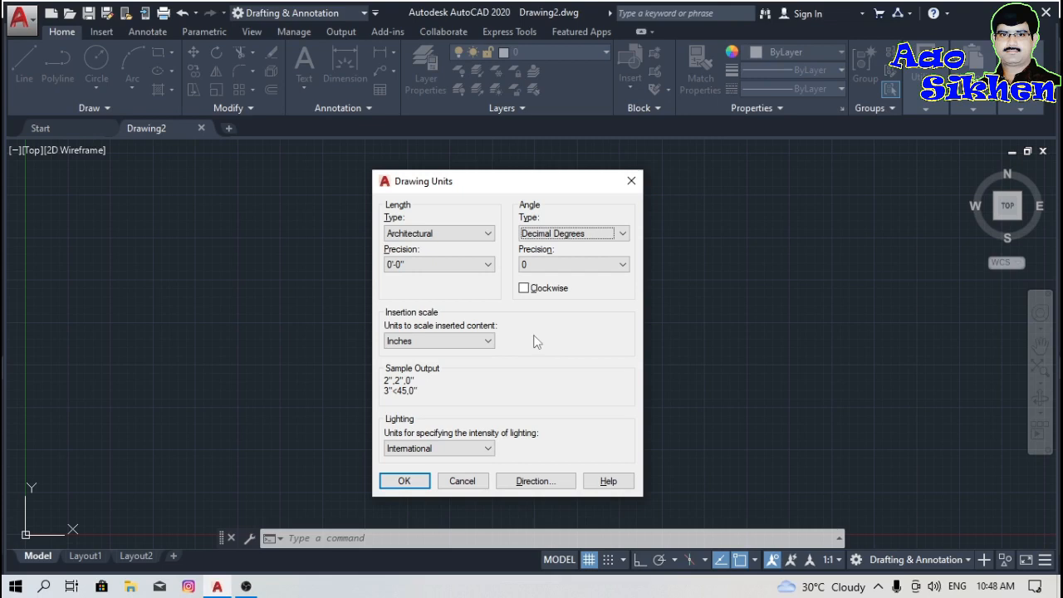
- Choose Inches as the insertion scale unit and apply the drawing units
{"action": "left_click", "coordinate": [489, 344]}
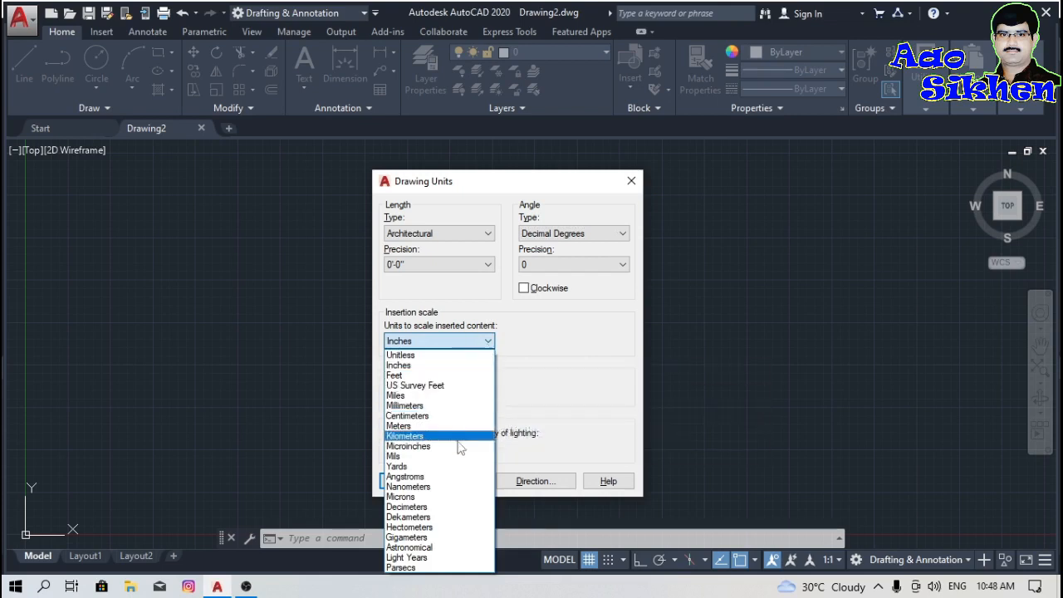
{"action": "left_click", "coordinate": [449, 365]}
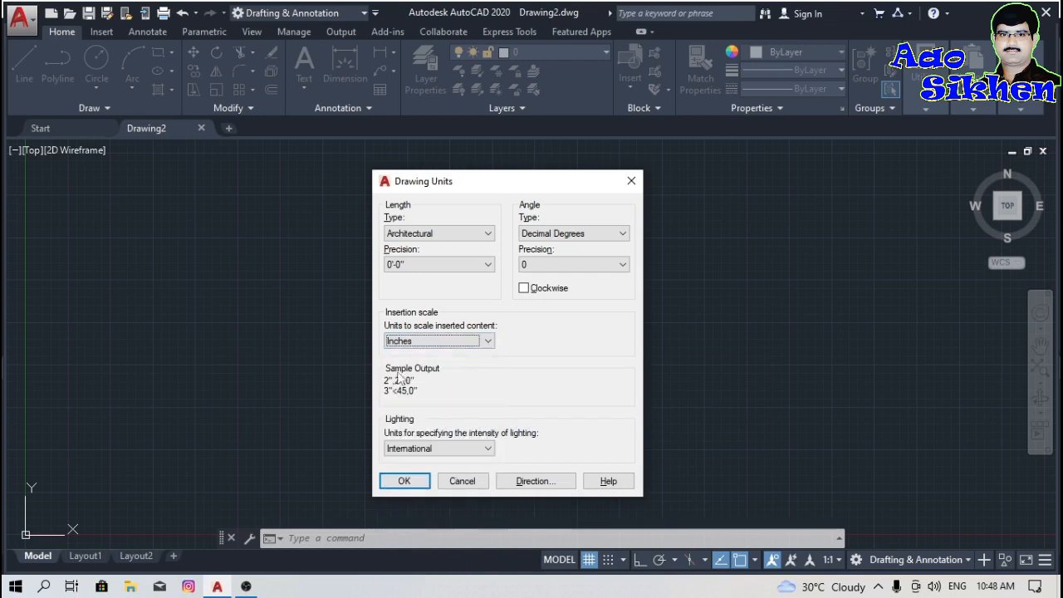
{"action": "left_click", "coordinate": [404, 481]}
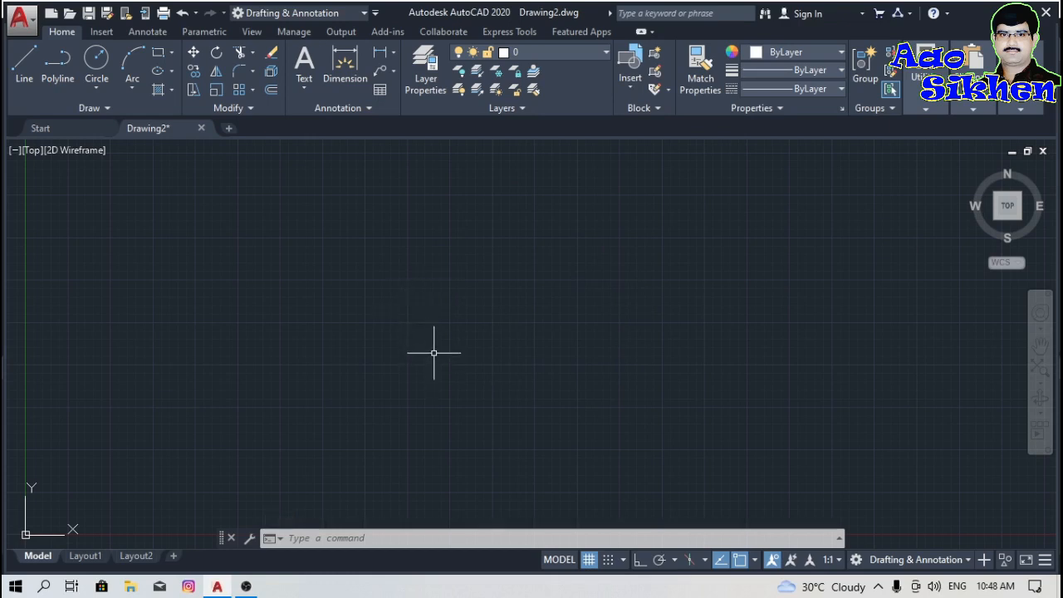
- Draw a horizontal line 20' long near the origin with Ortho mode on
{"action": "left_click", "coordinate": [24, 66]}
{"action": "left_click", "coordinate": [234, 408]}
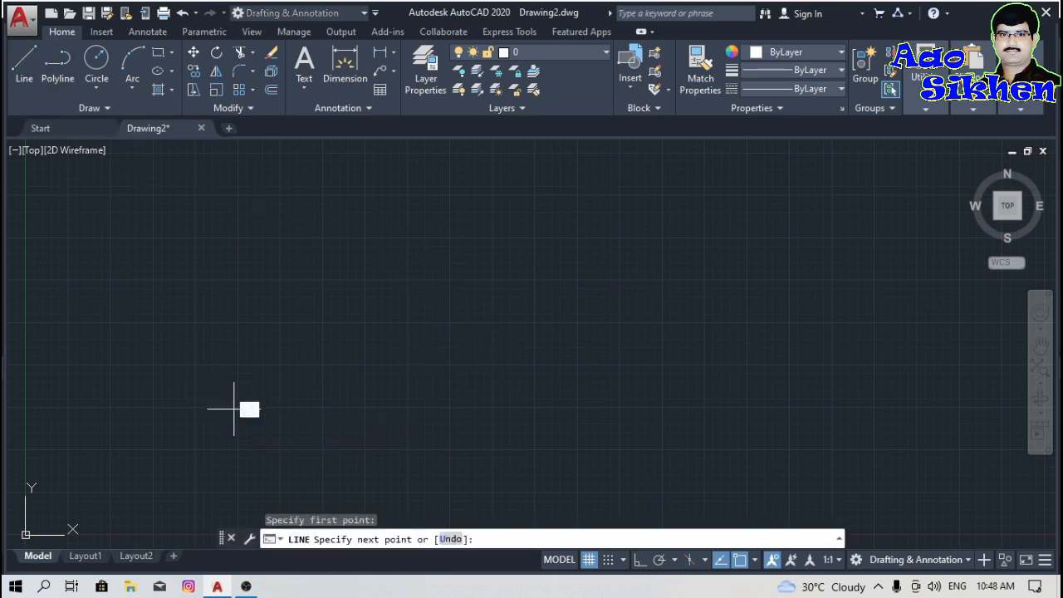
{"action": "key", "text": "F8"}
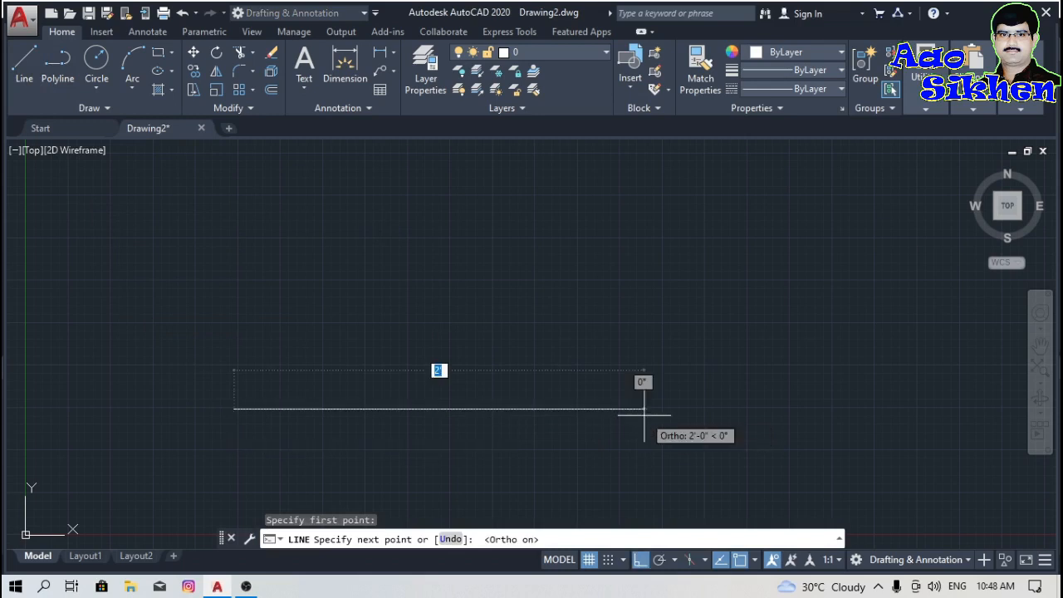
{"action": "type", "text": "2"}
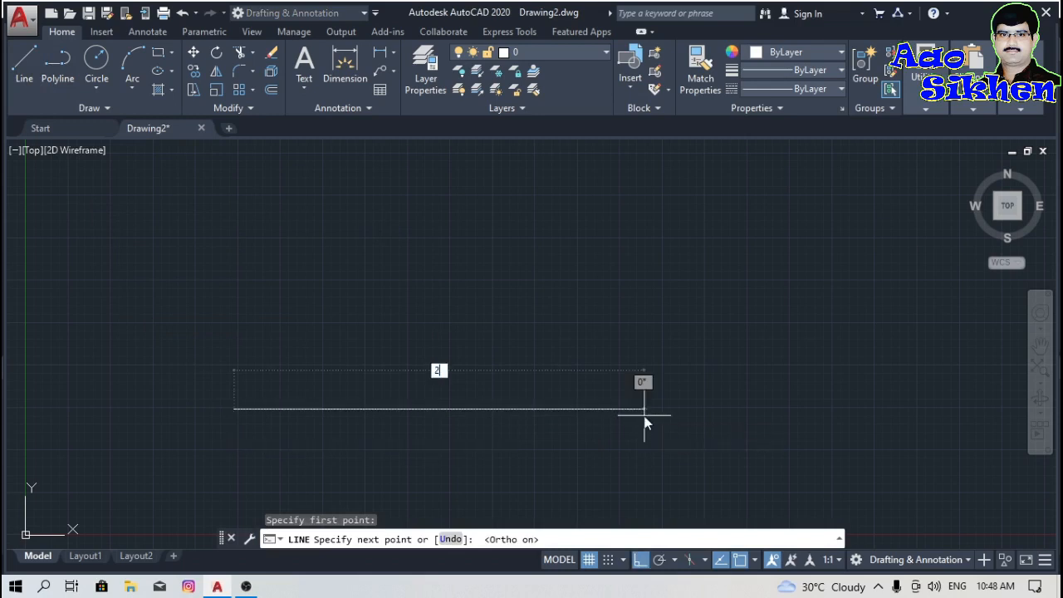
{"action": "key", "text": "Return"}
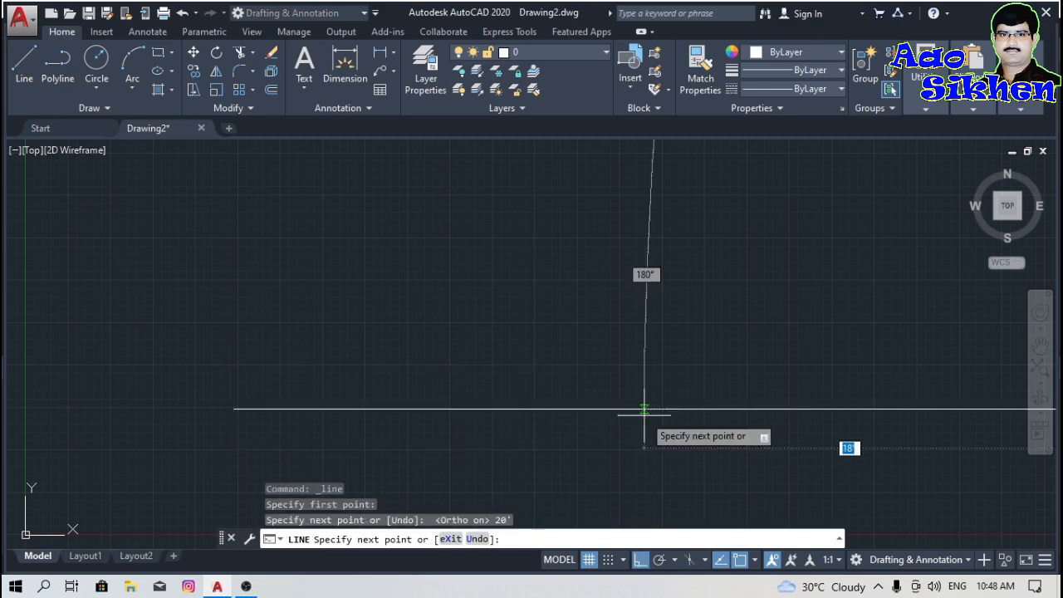
{"action": "key", "text": "Return"}
- Add a linear dimension between the two endpoints of the horizontal line, placing the dimension line above it
{"action": "type", "text": "z"}
{"action": "key", "text": "Return"}
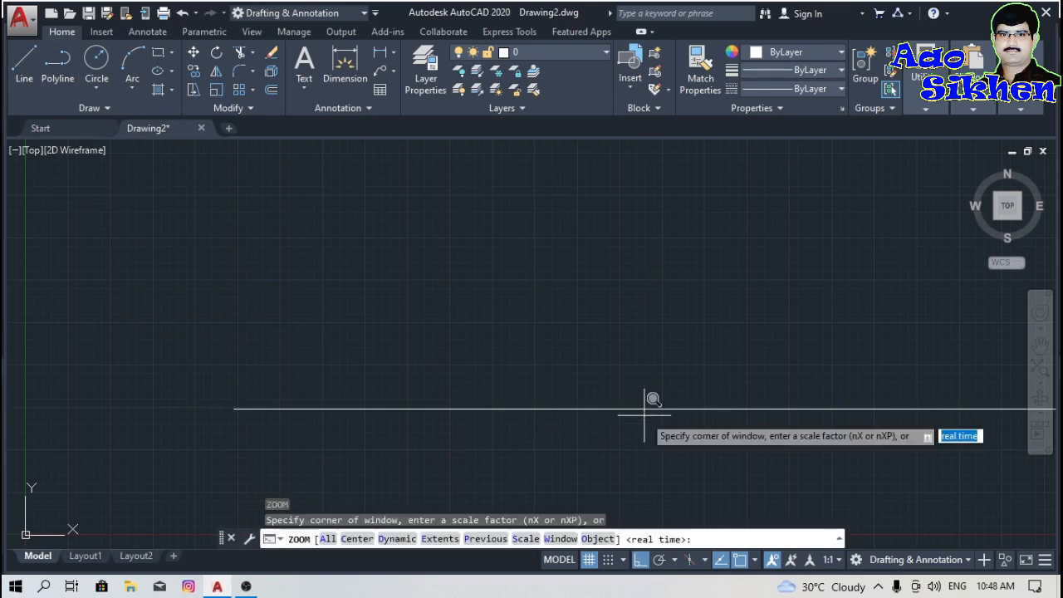
{"action": "type", "text": "e"}
{"action": "key", "text": "Return"}
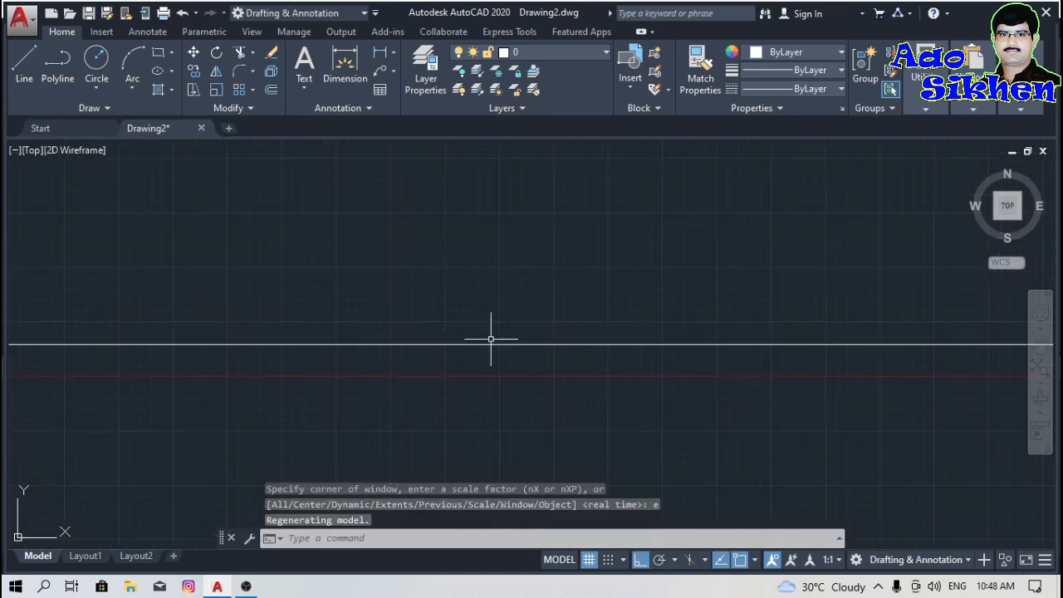
{"action": "scroll", "coordinate": [441, 351], "scroll_direction": "down", "scroll_amount": 4}
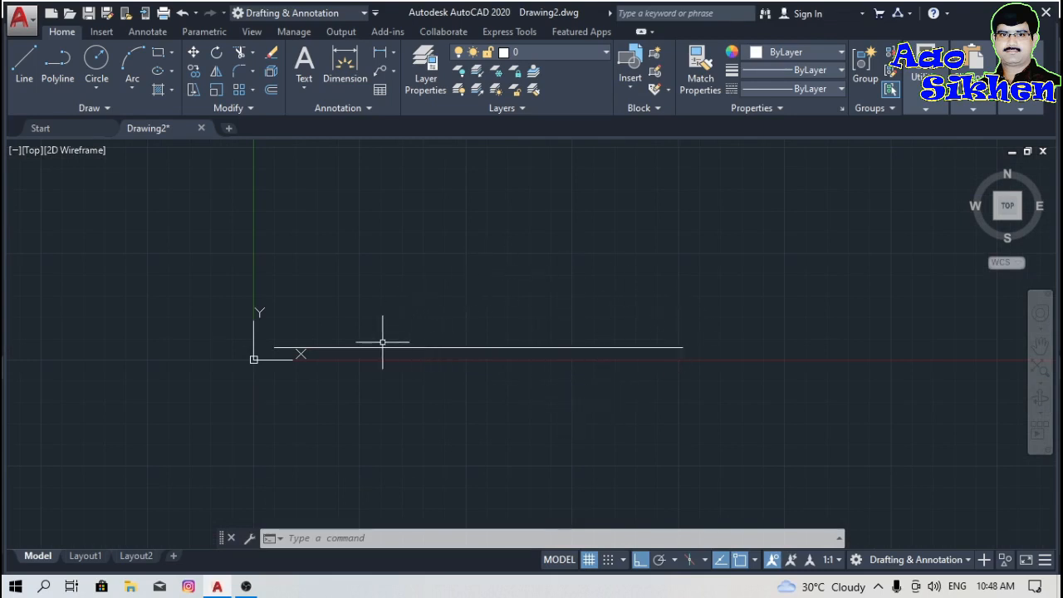
{"action": "scroll", "coordinate": [382, 342], "scroll_direction": "up", "scroll_amount": 2}
{"action": "scroll", "coordinate": [383, 341], "scroll_direction": "up", "scroll_amount": 2}
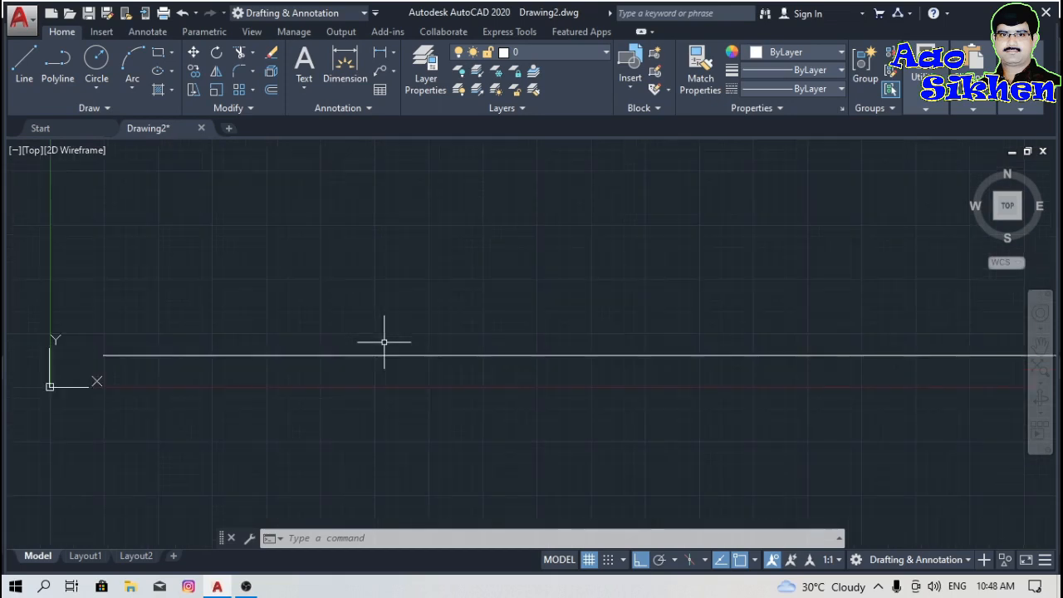
{"action": "scroll", "coordinate": [383, 341], "scroll_direction": "down", "scroll_amount": 2}
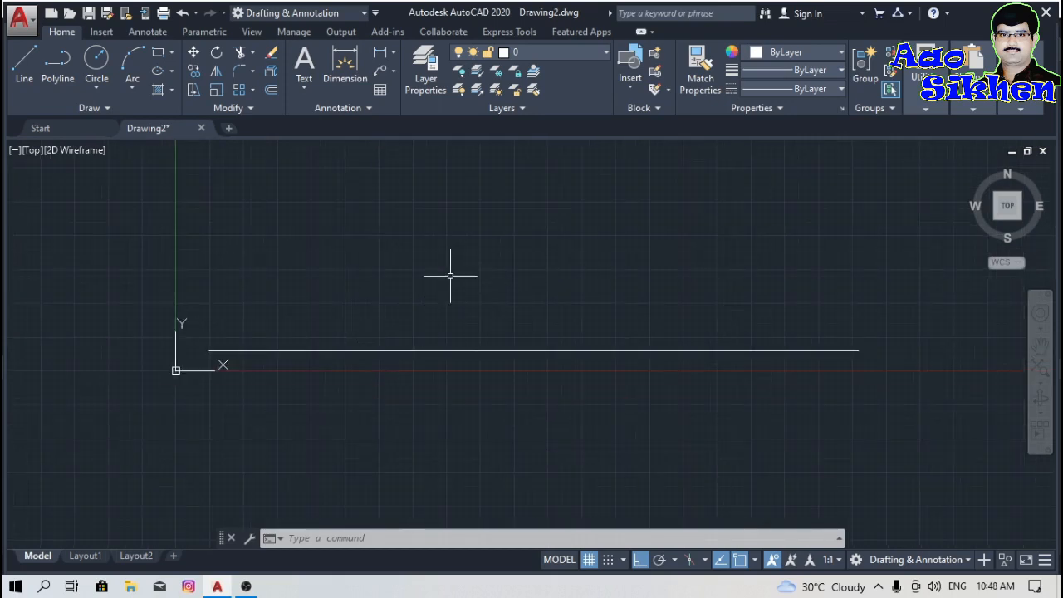
{"action": "left_click", "coordinate": [380, 52]}
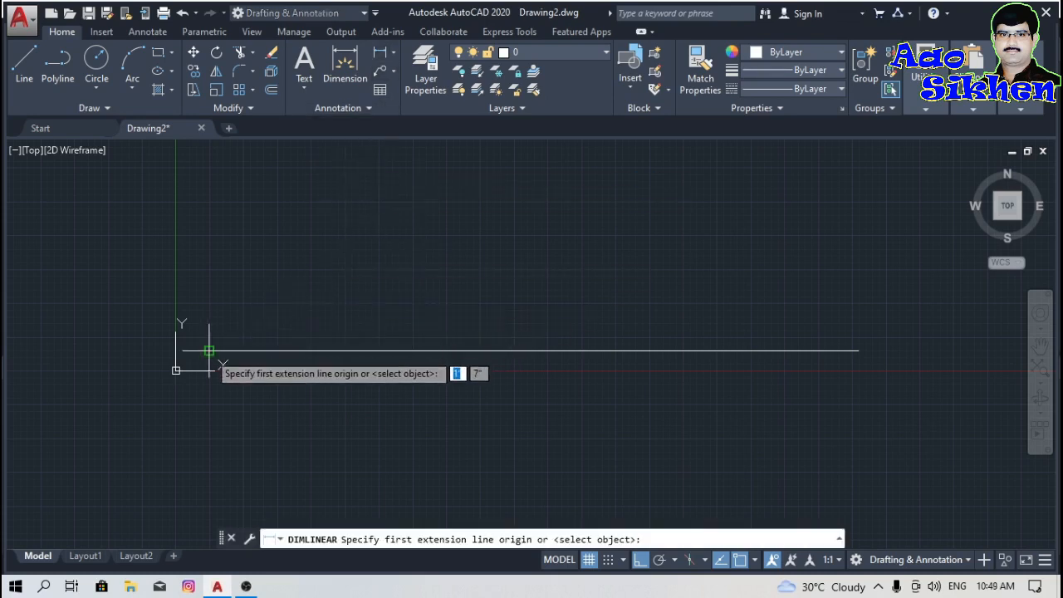
{"action": "left_click", "coordinate": [207, 350]}
{"action": "left_click", "coordinate": [858, 351]}
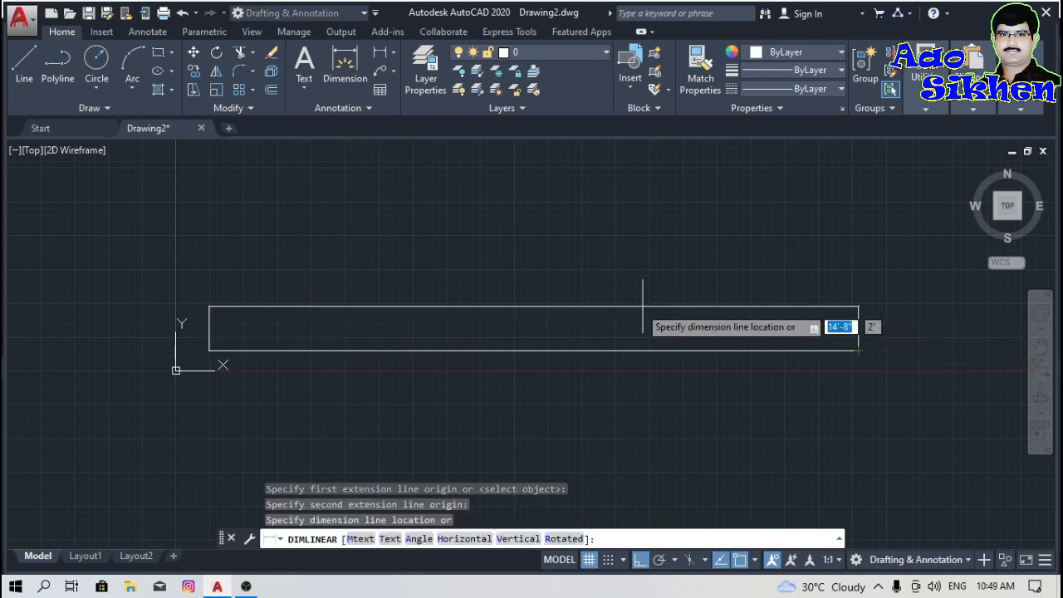
{"action": "left_click", "coordinate": [544, 314]}
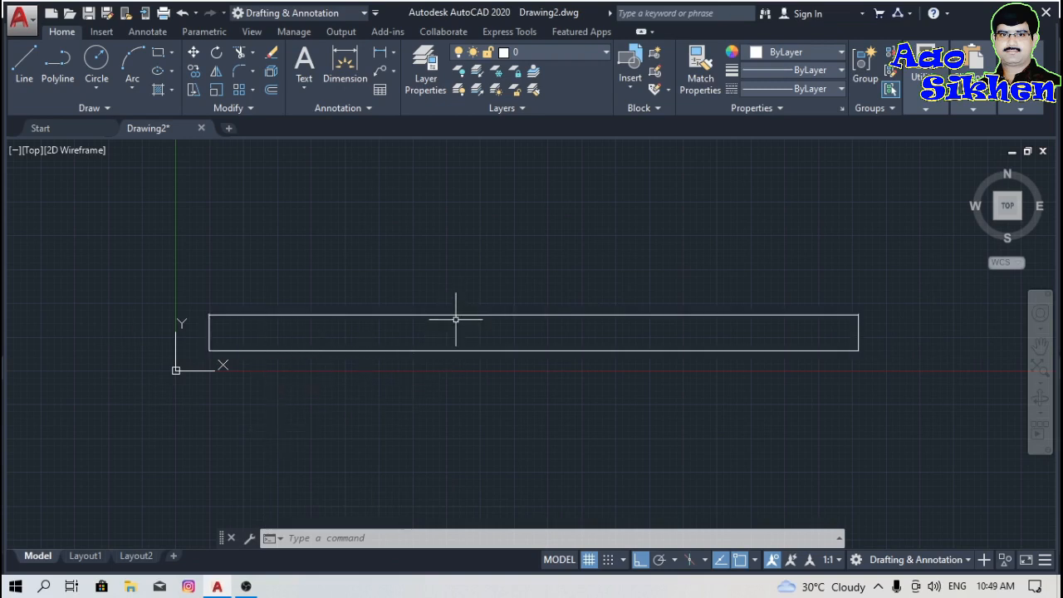
- Open the Standard dimension style for modification, keeping the dialog clear of the line's dimension text
{"action": "scroll", "coordinate": [501, 319], "scroll_direction": "up", "scroll_amount": 6}
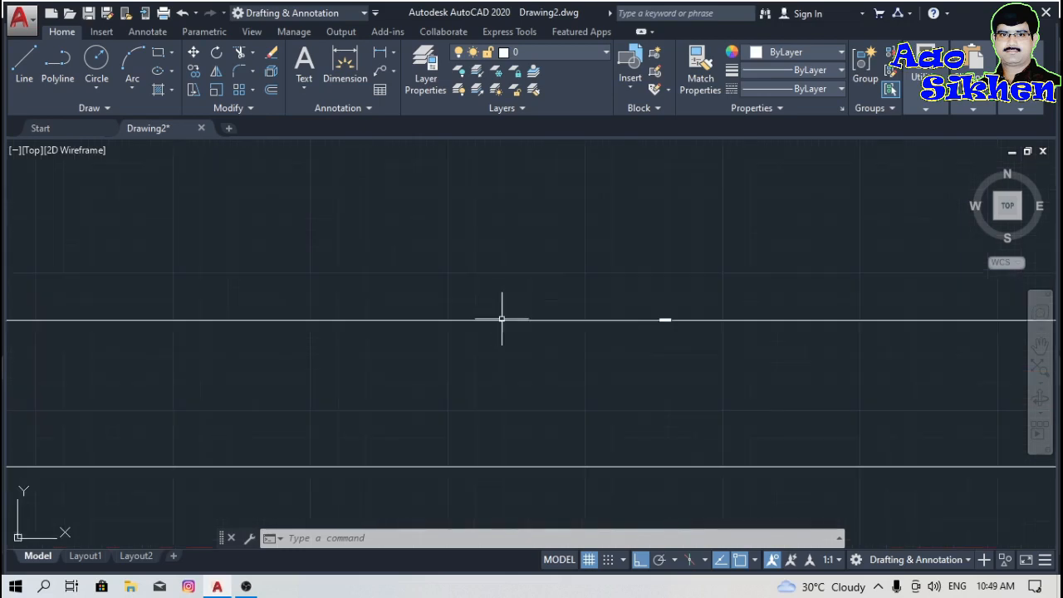
{"action": "scroll", "coordinate": [667, 328], "scroll_direction": "up", "scroll_amount": 5}
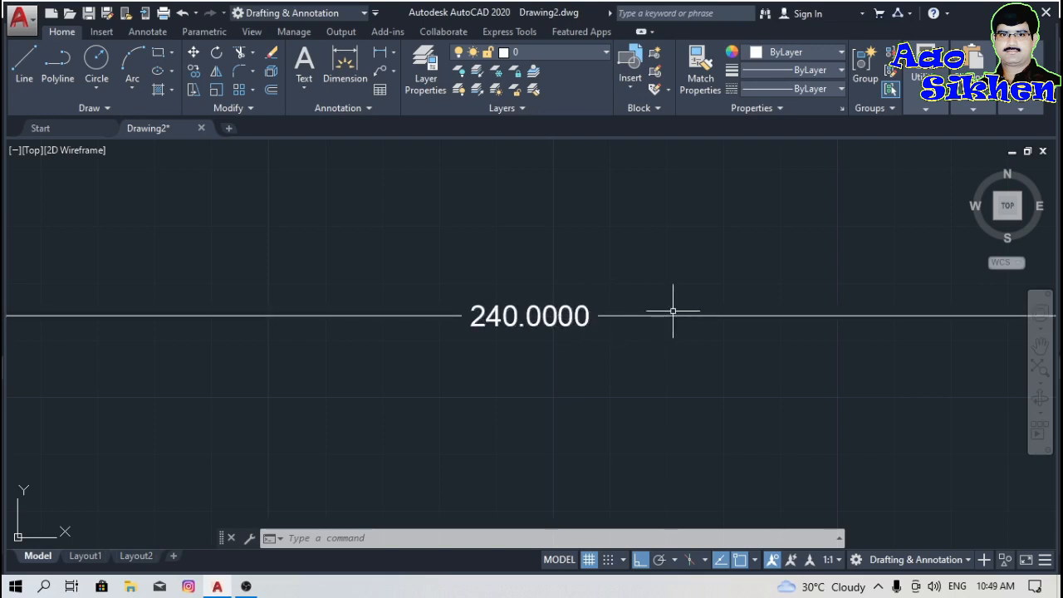
{"action": "type", "text": "D"}
{"action": "key", "text": "Return"}
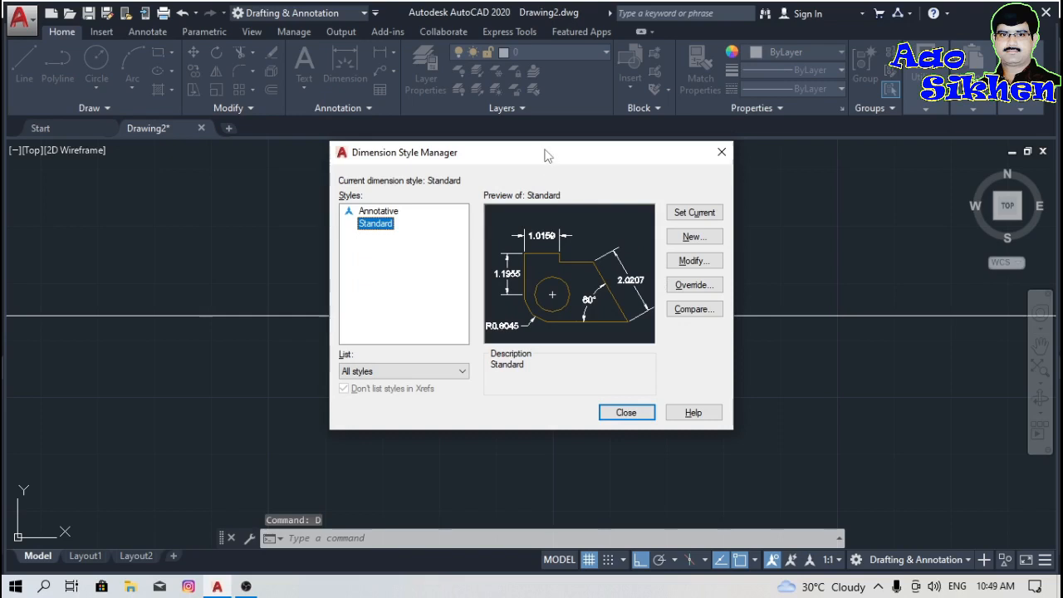
{"action": "left_click_drag", "start_coordinate": [476, 152], "coordinate": [775, 137]}
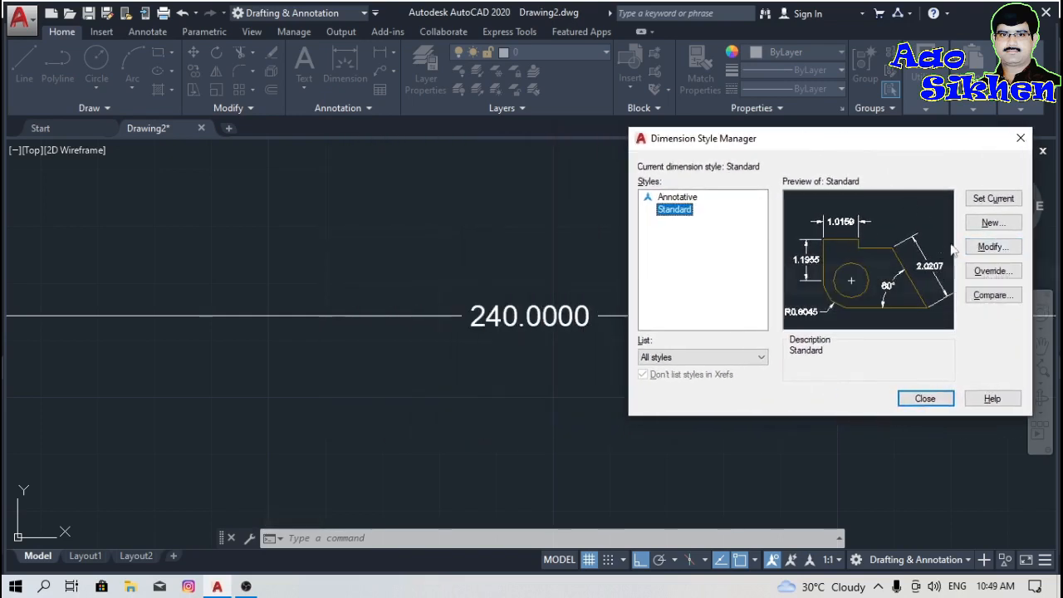
{"action": "left_click", "coordinate": [993, 246]}
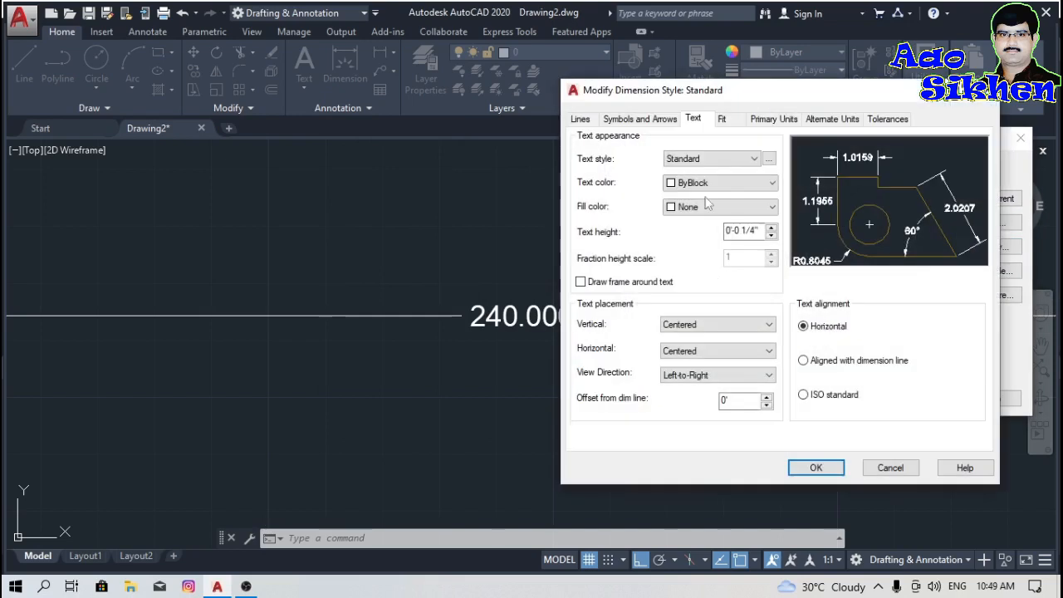
{"action": "left_click_drag", "start_coordinate": [761, 93], "coordinate": [814, 83]}
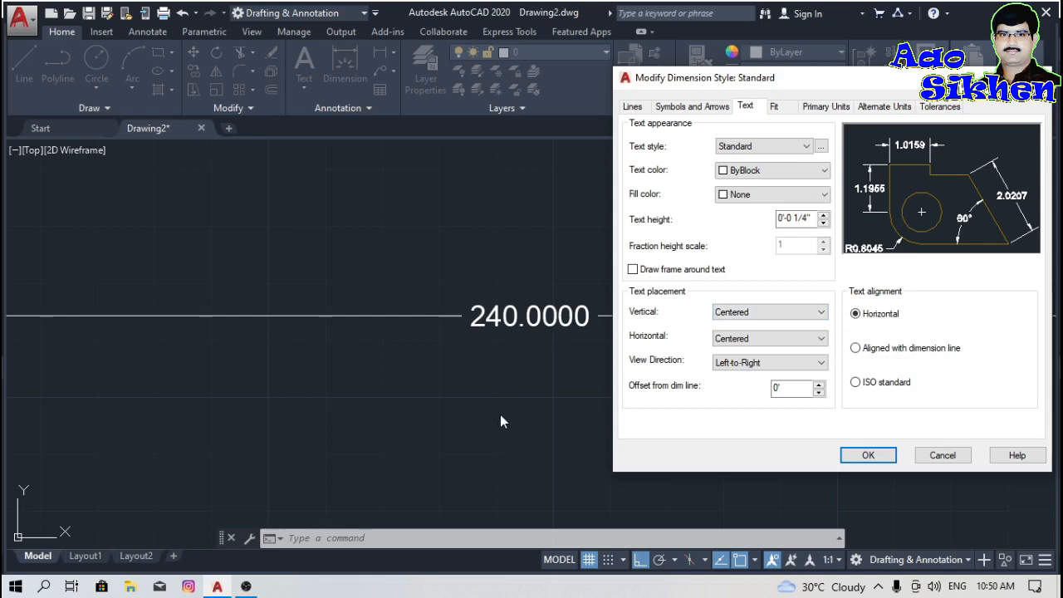
- Set the dimension style's linear unit format to Architectural with a precision of 0'-0"
{"action": "left_click", "coordinate": [819, 112]}
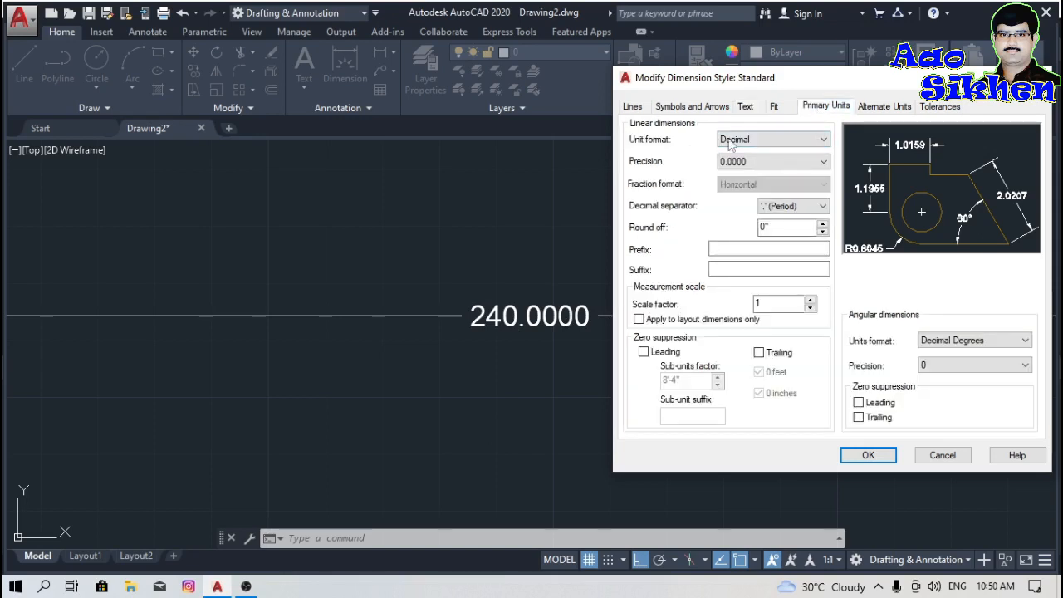
{"action": "left_click", "coordinate": [735, 141]}
{"action": "left_click", "coordinate": [747, 182]}
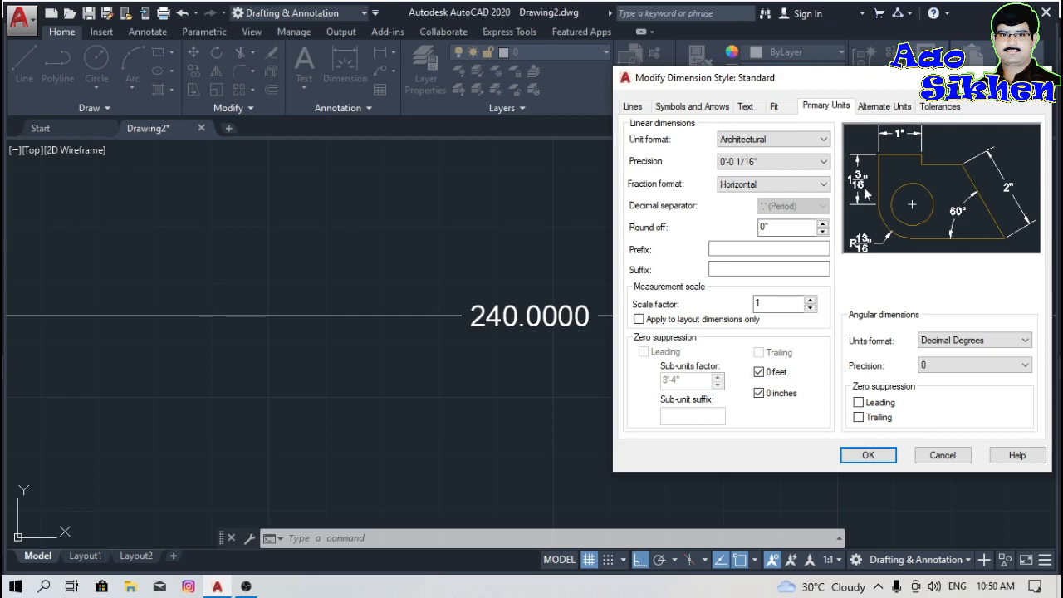
{"action": "left_click", "coordinate": [790, 163]}
{"action": "left_click", "coordinate": [791, 171]}
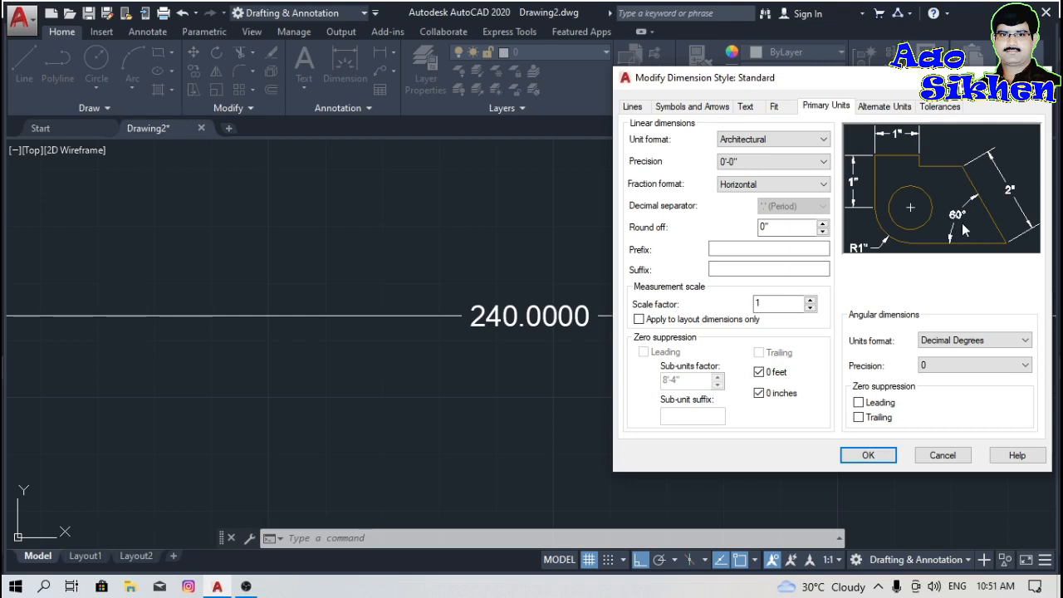
- Try Degrees Minutes Seconds with 0d00'00" precision for angular dimensions and return the angular units format to Decimal Degrees
{"action": "left_click", "coordinate": [970, 343]}
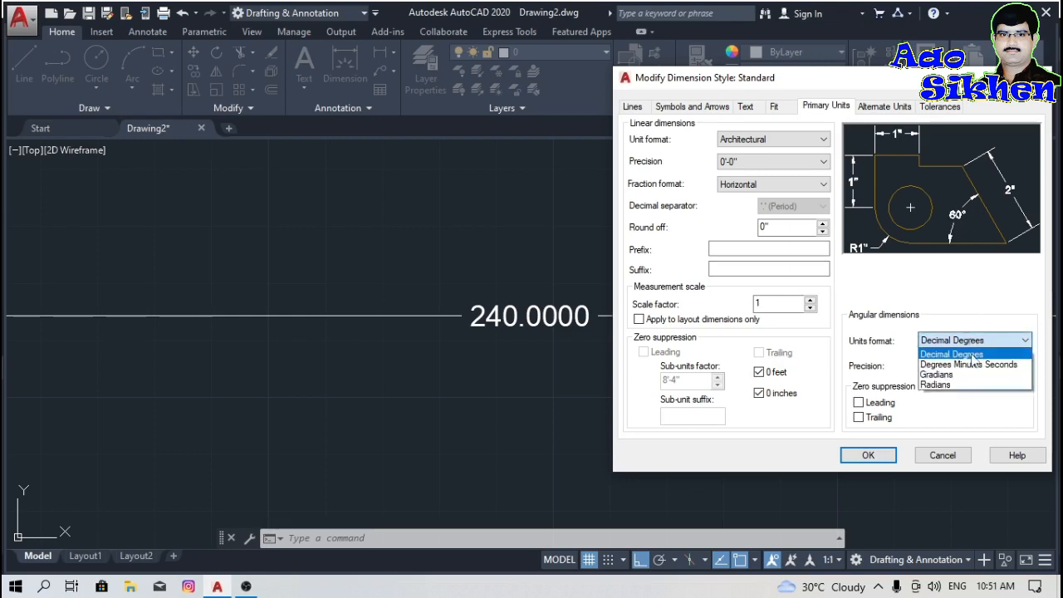
{"action": "left_click", "coordinate": [973, 362]}
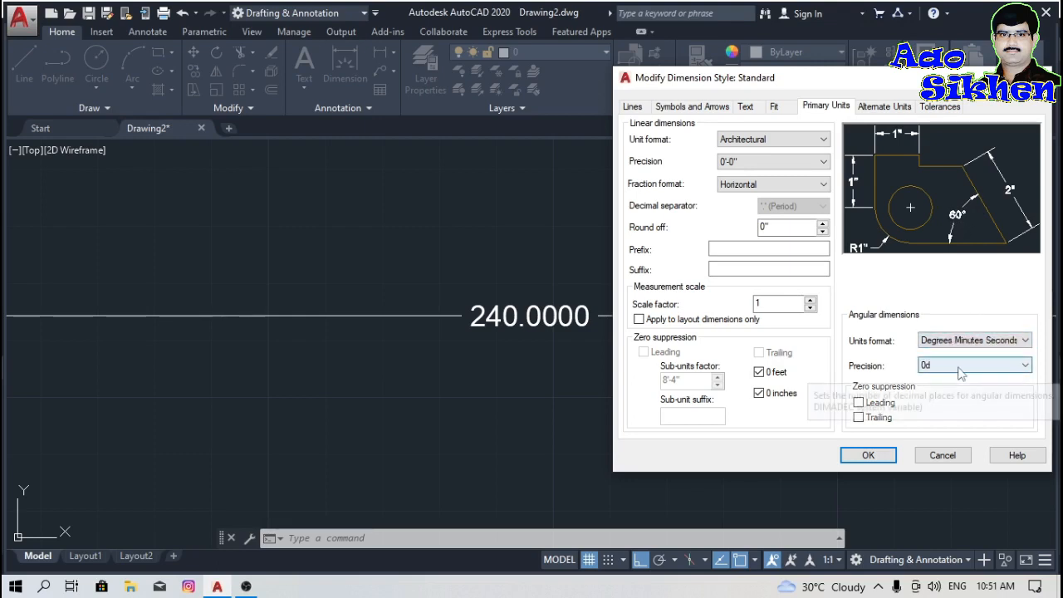
{"action": "left_click", "coordinate": [963, 367]}
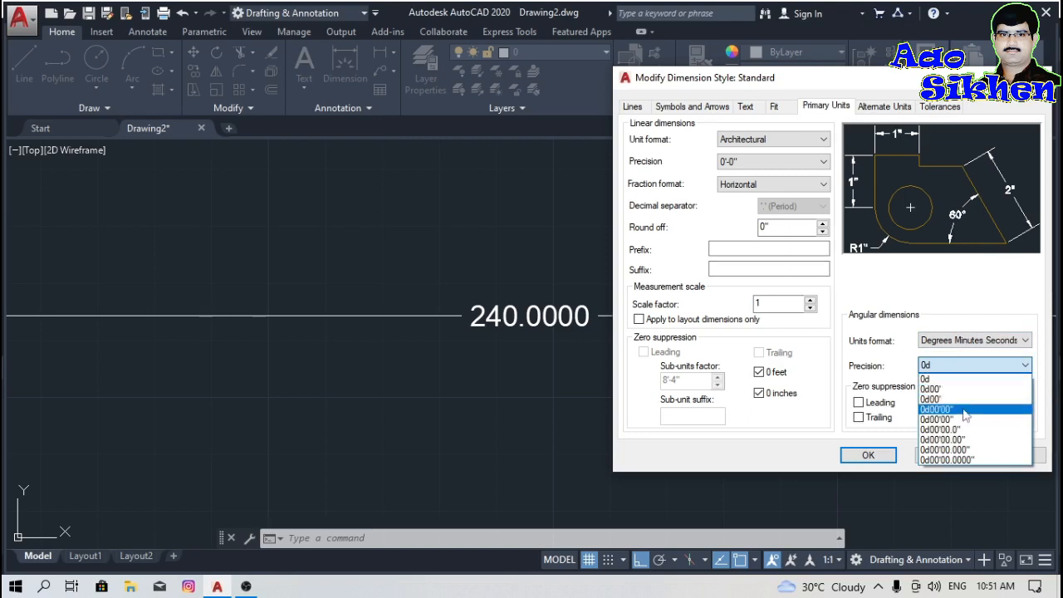
{"action": "left_click", "coordinate": [964, 411]}
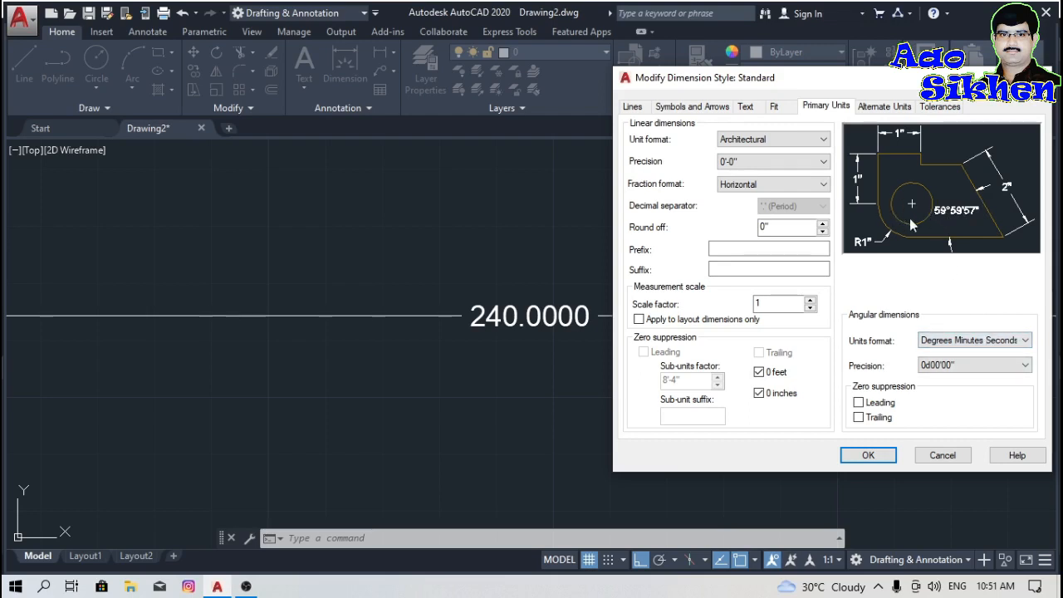
{"action": "left_click", "coordinate": [1001, 370]}
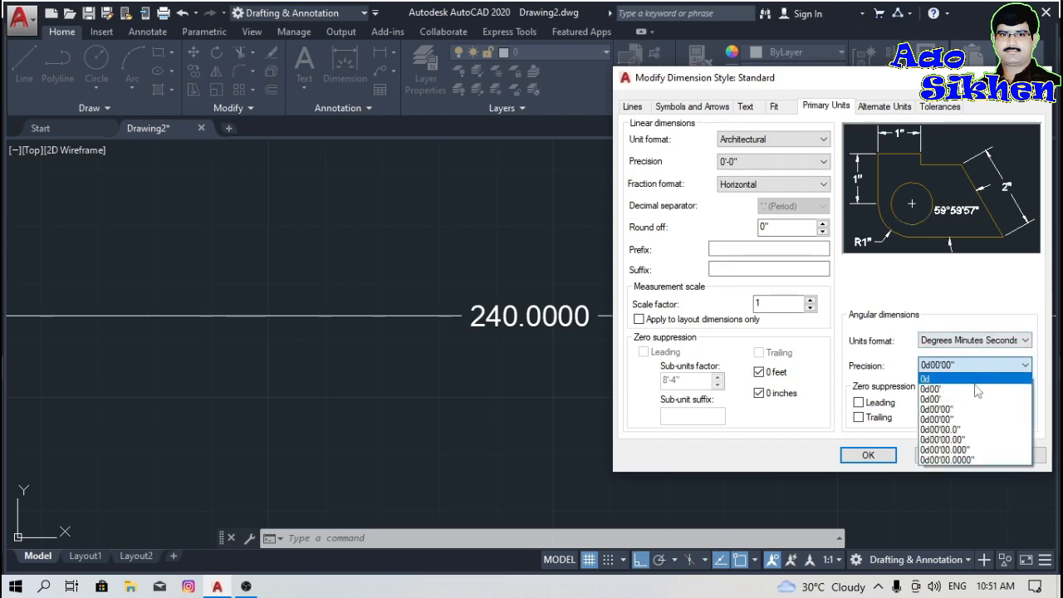
{"action": "left_click", "coordinate": [975, 380]}
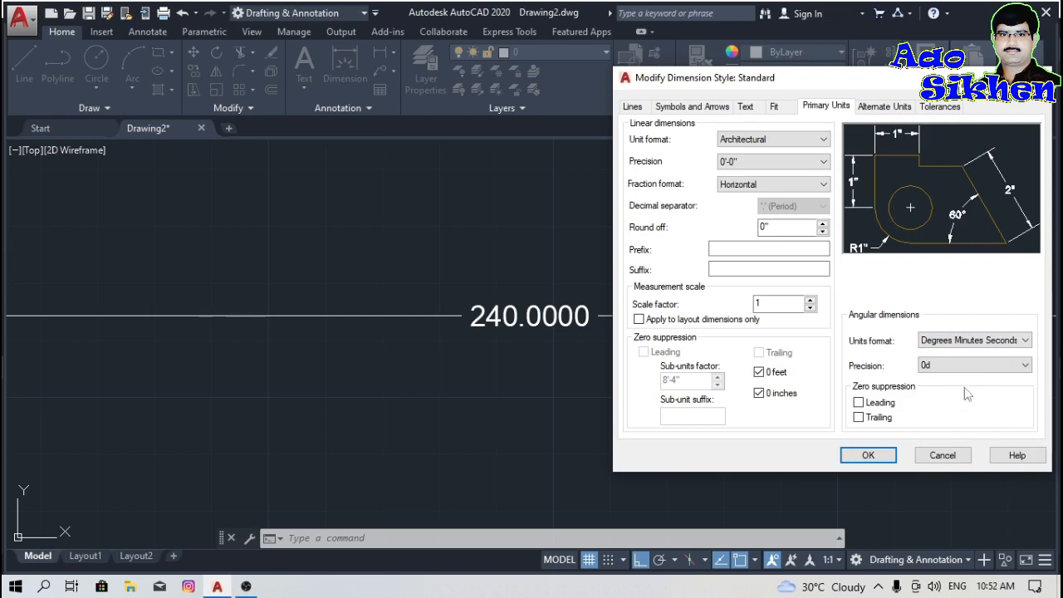
{"action": "left_click", "coordinate": [961, 340]}
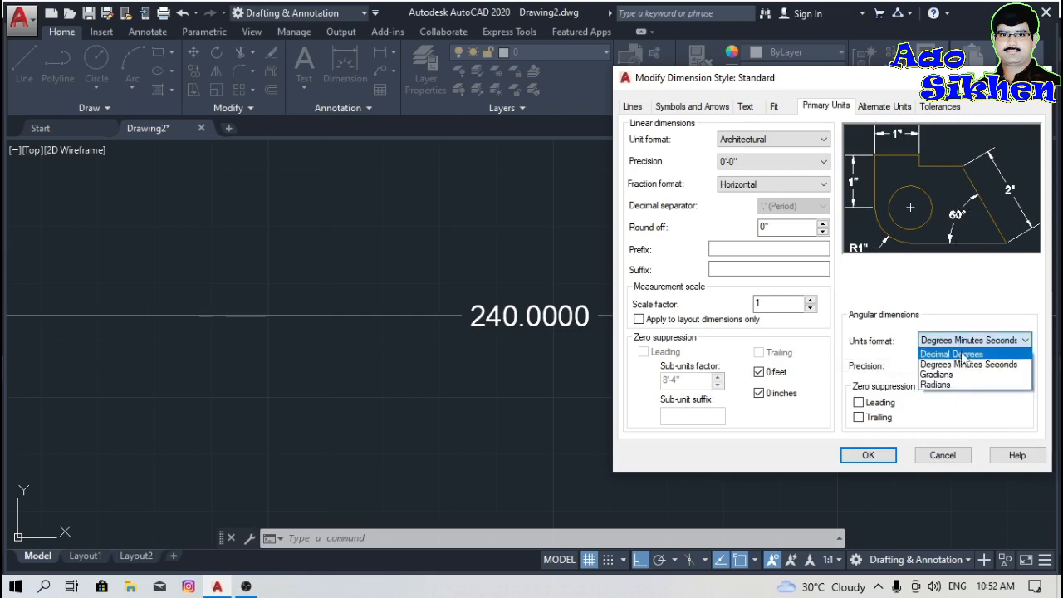
{"action": "left_click", "coordinate": [960, 353]}
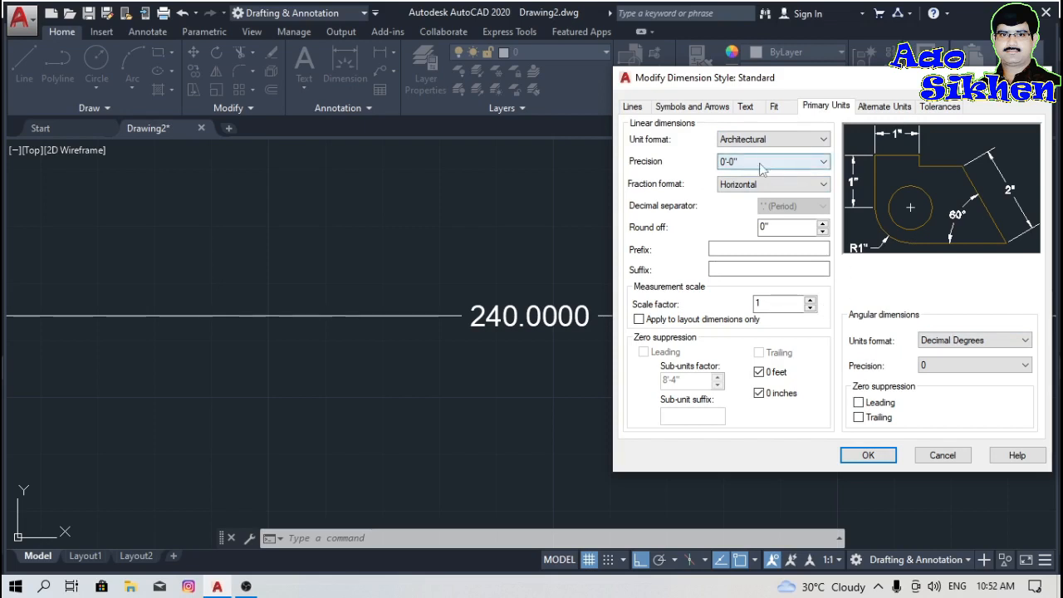
- Set the height of the Standard text style used by the dimension style to 8"
{"action": "left_click", "coordinate": [745, 107]}
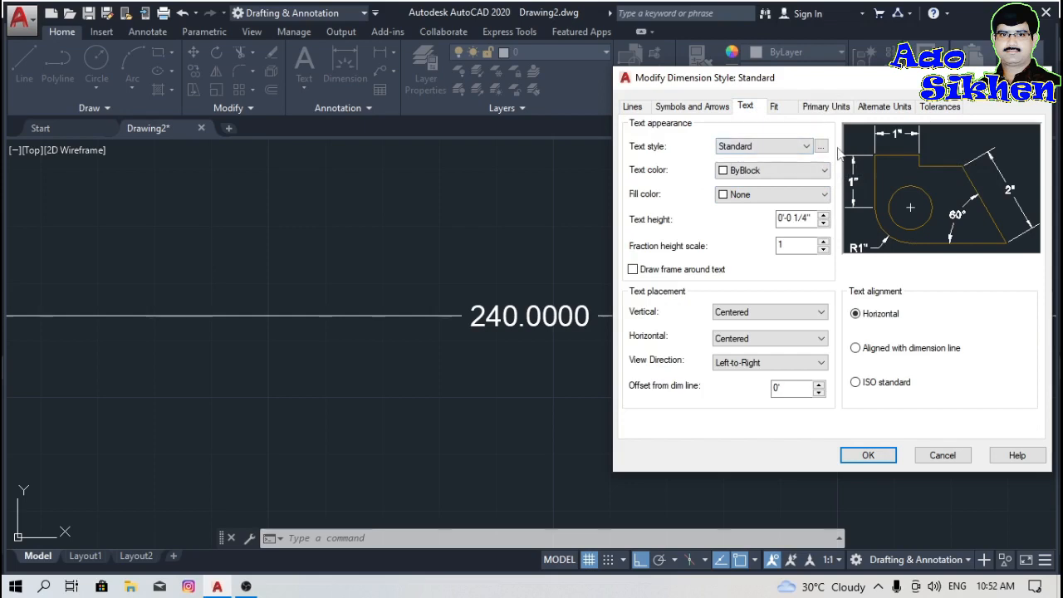
{"action": "left_click", "coordinate": [821, 146]}
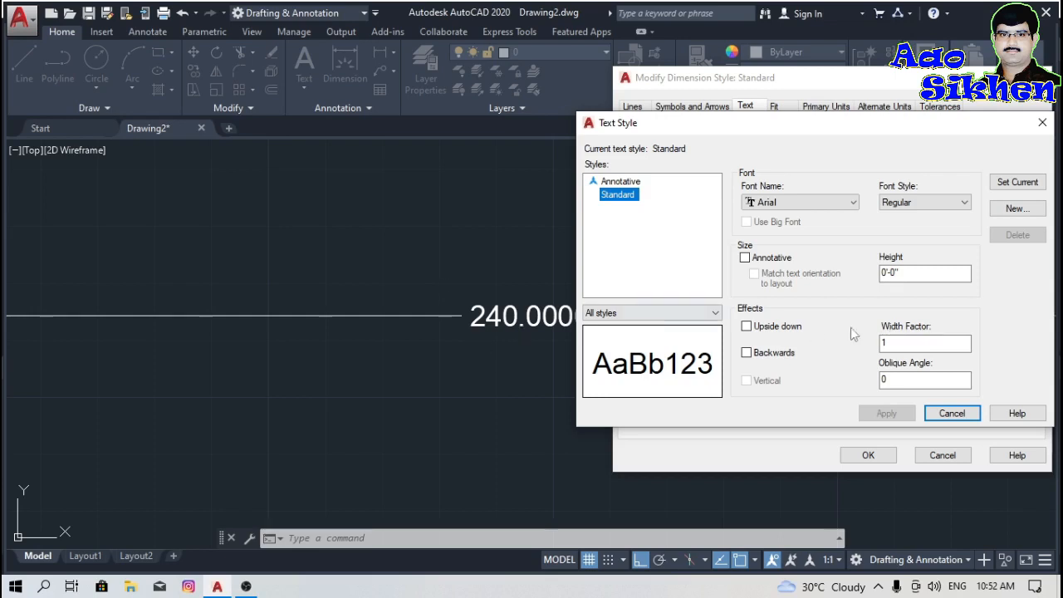
{"action": "left_click_drag", "start_coordinate": [907, 272], "coordinate": [874, 274]}
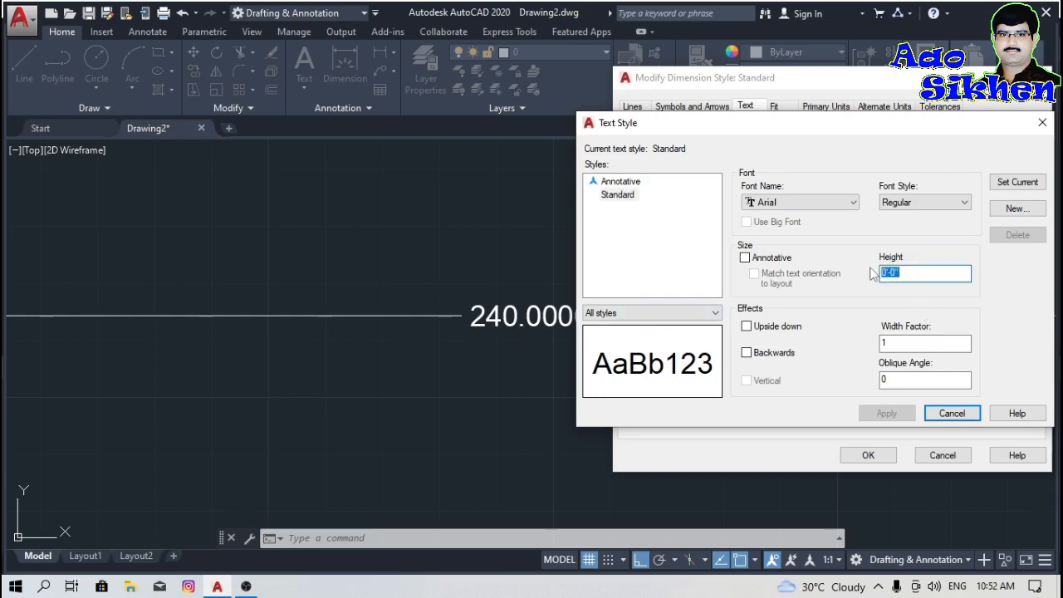
{"action": "type", "text": "8"}
{"action": "key", "text": "Return"}
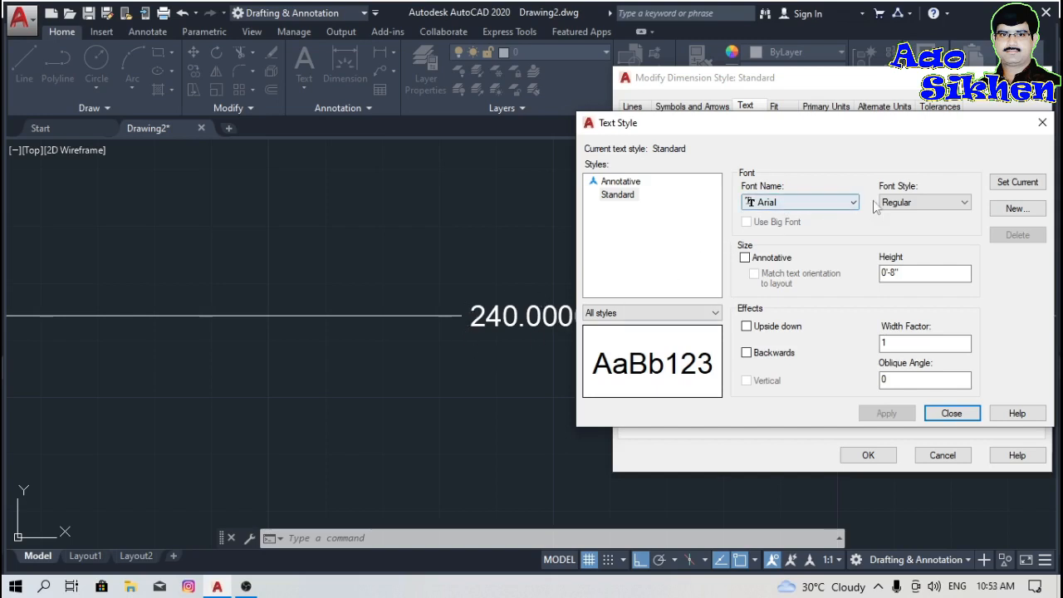
- Make the Standard text style current with the Arial font and align the dimension text with the dimension line
{"action": "left_click", "coordinate": [855, 206]}
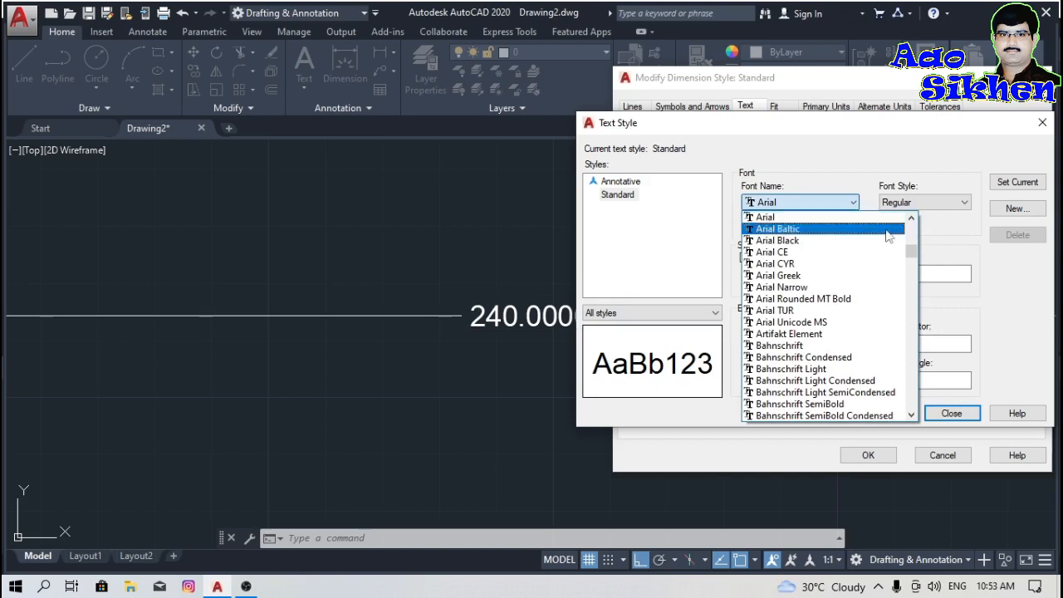
{"action": "left_click_drag", "start_coordinate": [910, 254], "coordinate": [915, 221]}
{"action": "left_click", "coordinate": [847, 171]}
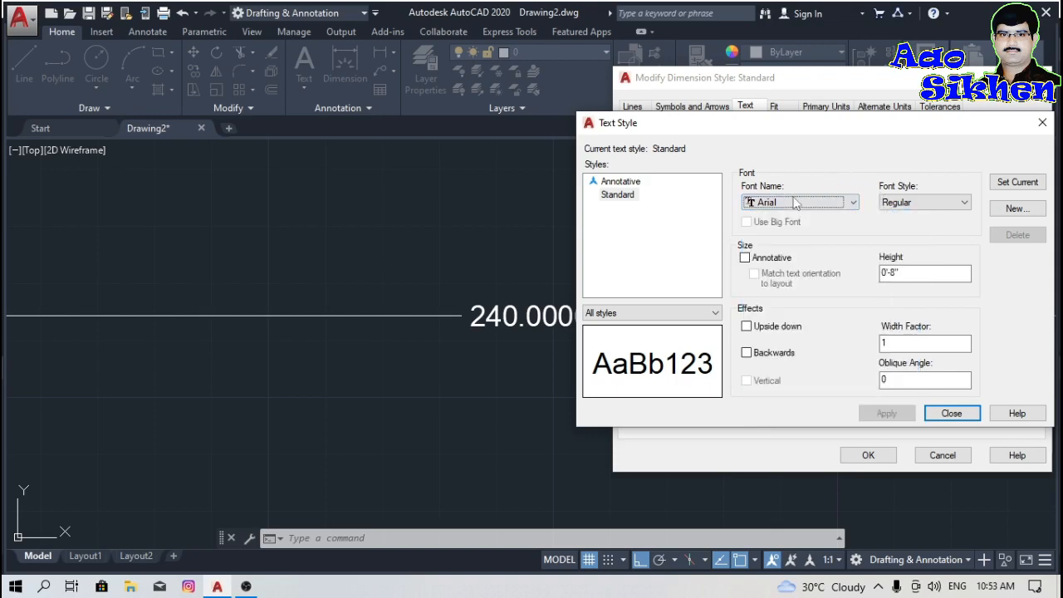
{"action": "left_click", "coordinate": [1015, 184]}
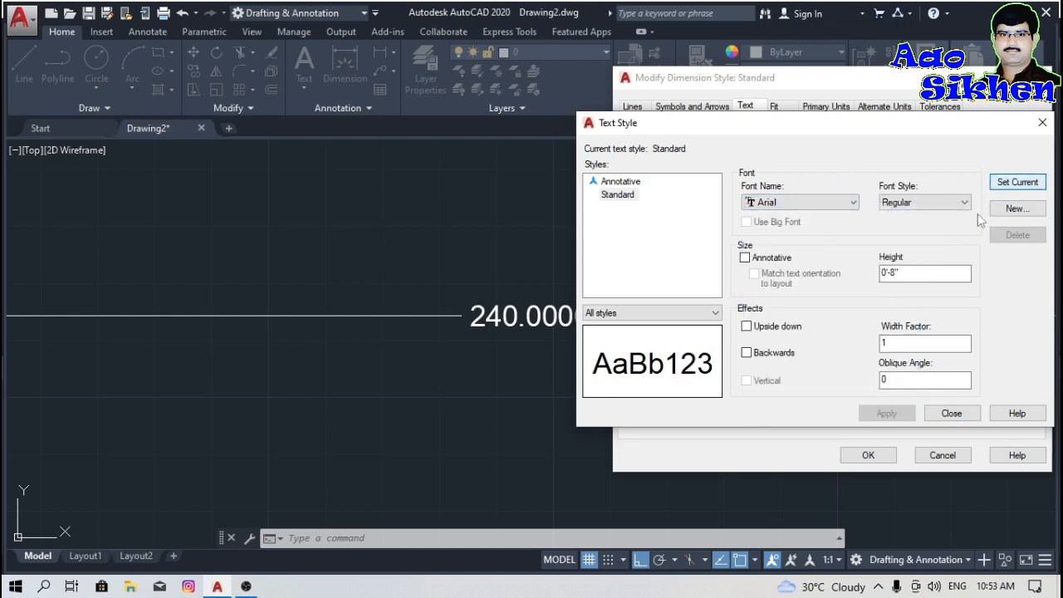
{"action": "left_click", "coordinate": [950, 413]}
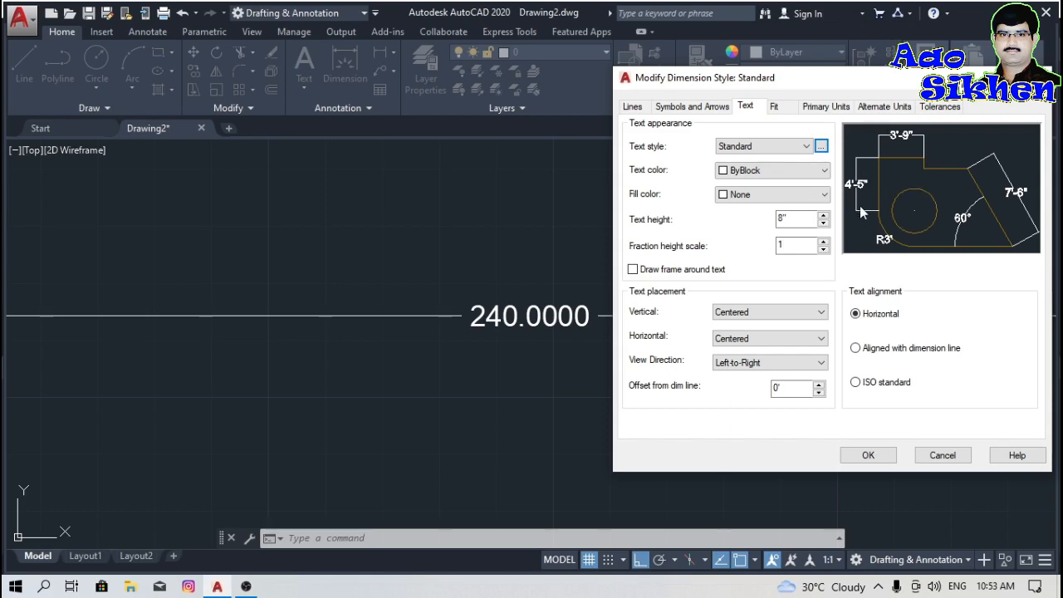
{"action": "left_click", "coordinate": [857, 348]}
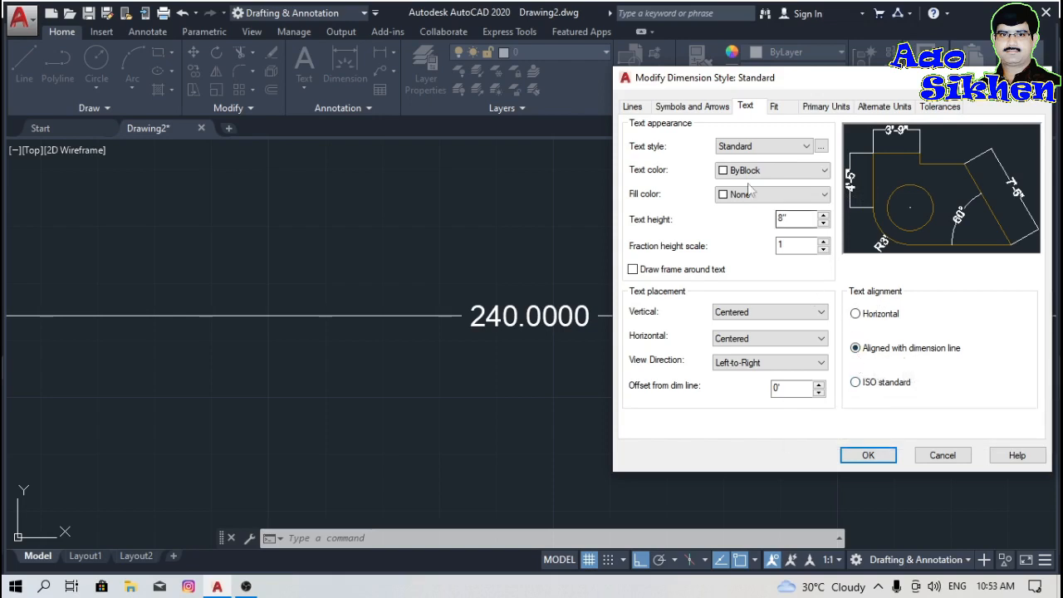
- Try Oblique for the first and second dimension arrowheads while keeping Closed filled for the leader
{"action": "left_click", "coordinate": [680, 108]}
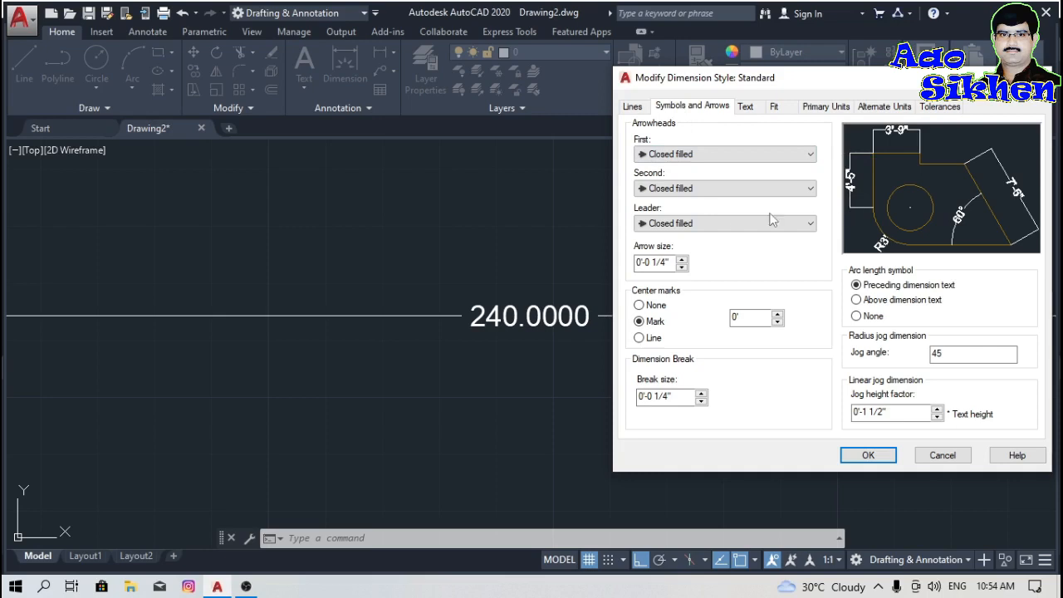
{"action": "left_click", "coordinate": [699, 159]}
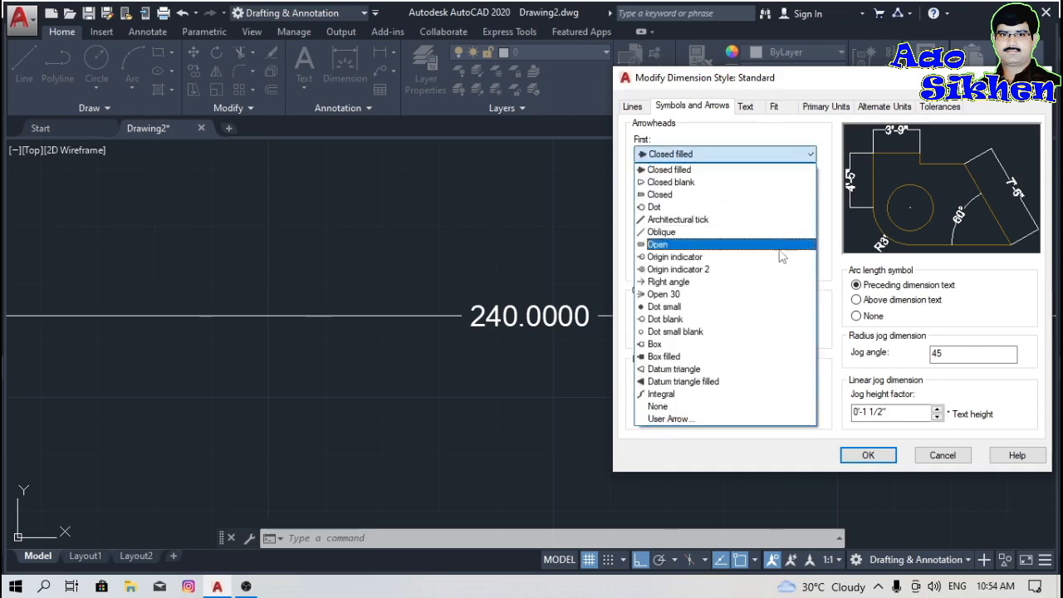
{"action": "left_click", "coordinate": [716, 233]}
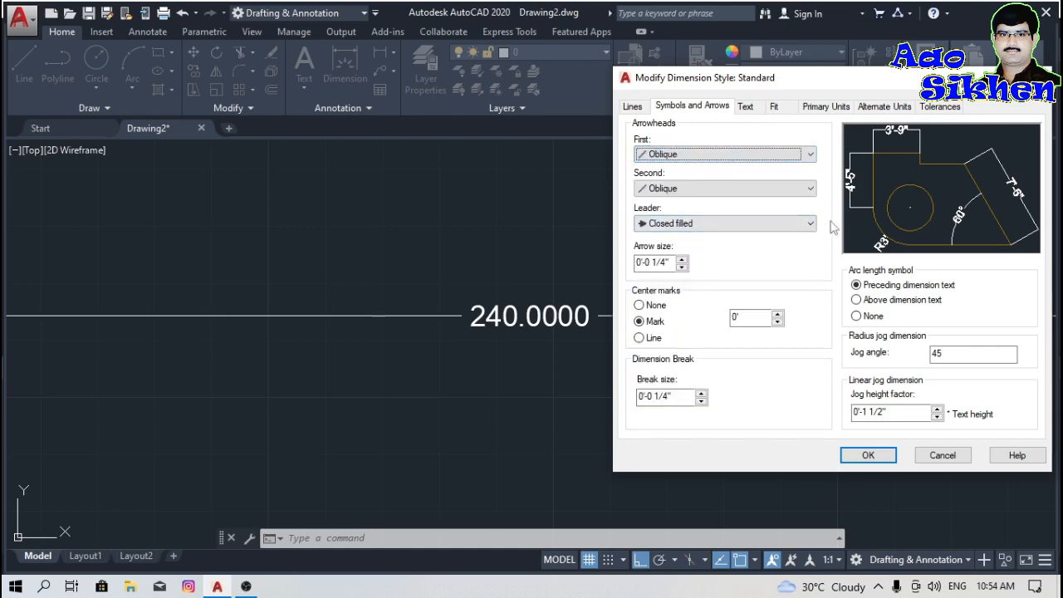
{"action": "left_click", "coordinate": [734, 230]}
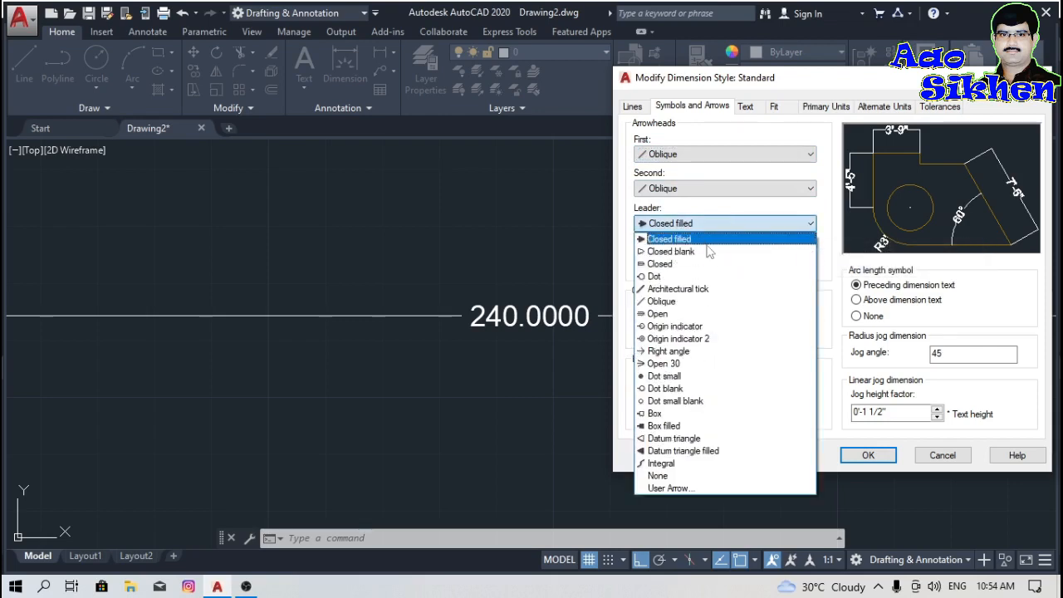
{"action": "left_click", "coordinate": [703, 220]}
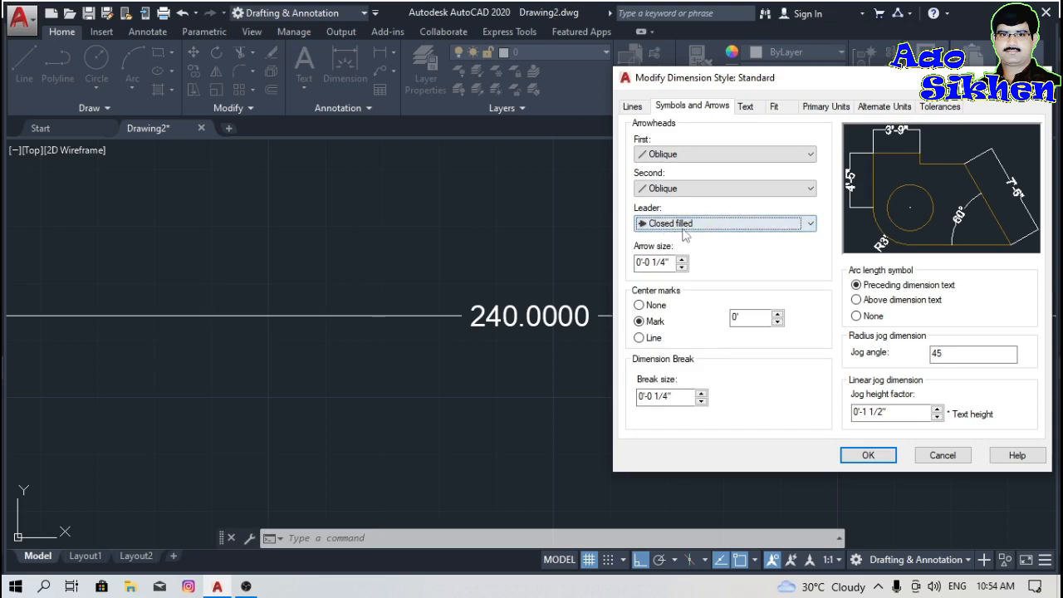
- Set the dimension style's arrow size to 8" and its first and second arrowheads to Closed filled
{"action": "left_click", "coordinate": [669, 262]}
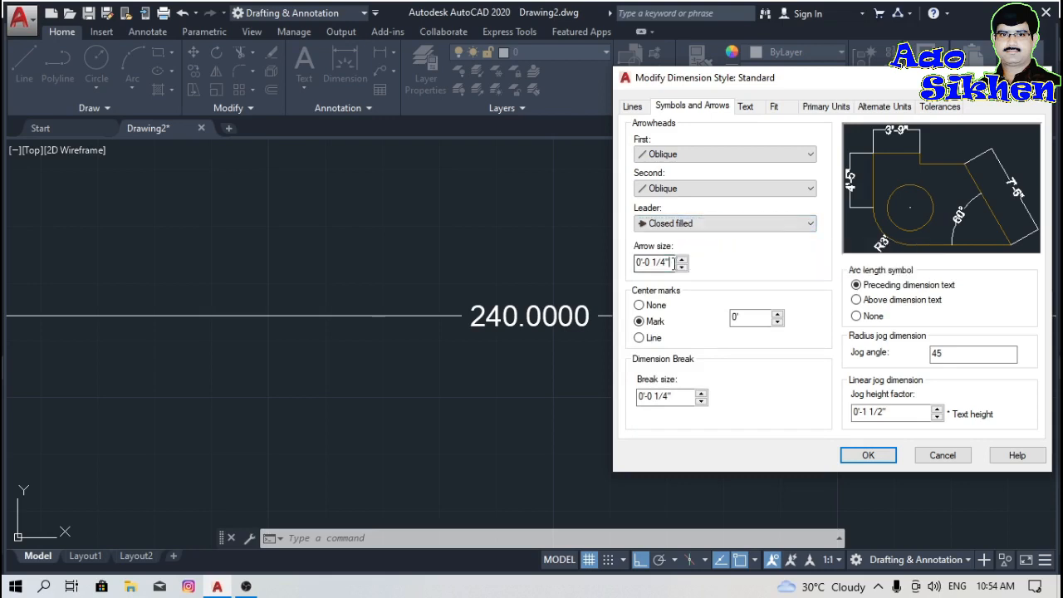
{"action": "left_click_drag", "start_coordinate": [671, 262], "coordinate": [635, 264]}
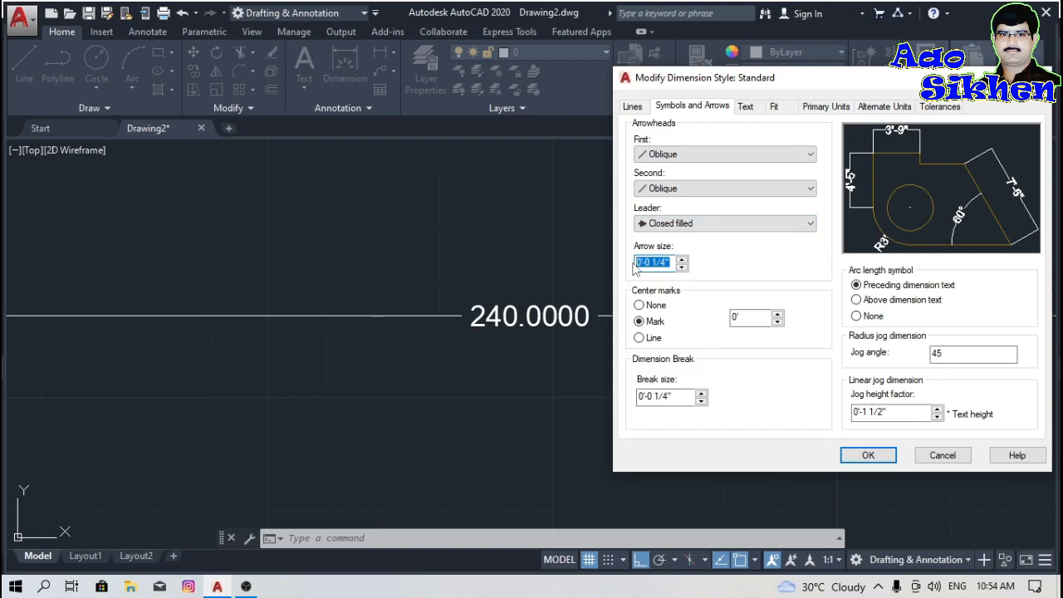
{"action": "type", "text": "8"}
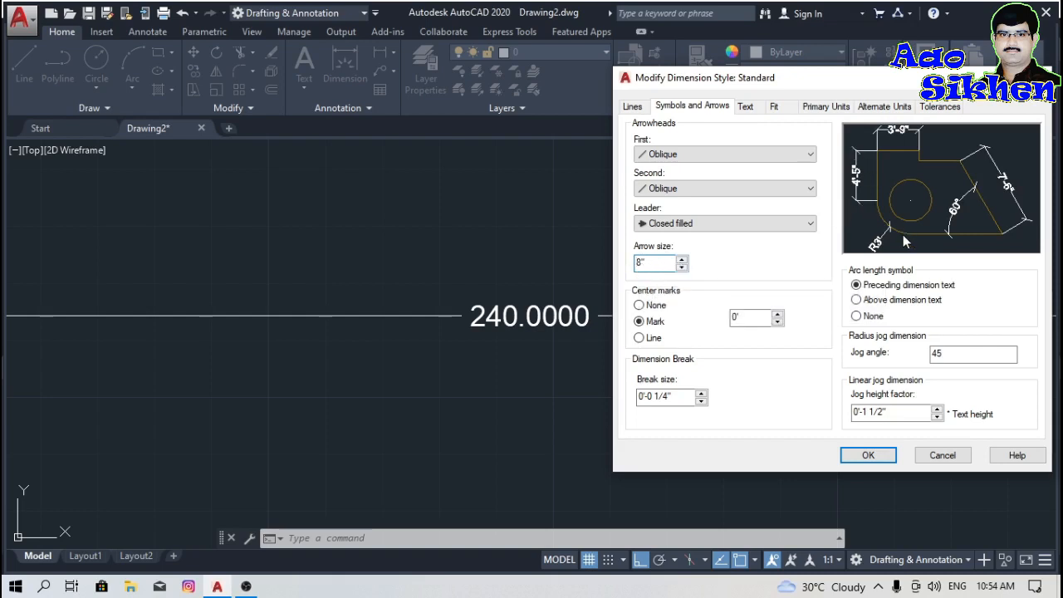
{"action": "left_click", "coordinate": [766, 154]}
{"action": "left_click", "coordinate": [700, 171]}
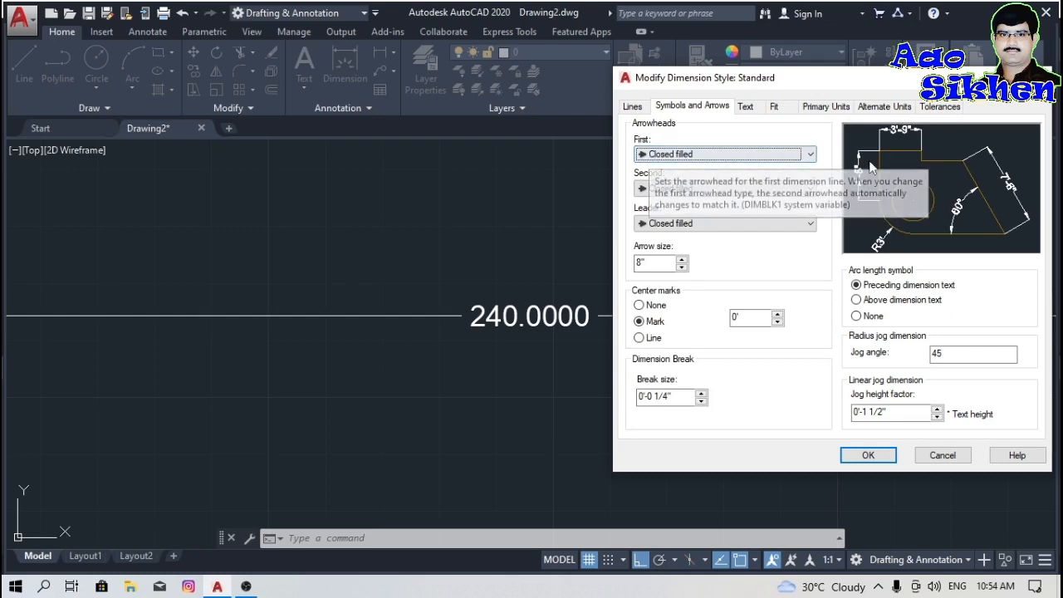
- Set the dimension style's first and second arrowheads to Oblique and the dimension line color to Red
{"action": "left_click", "coordinate": [797, 155]}
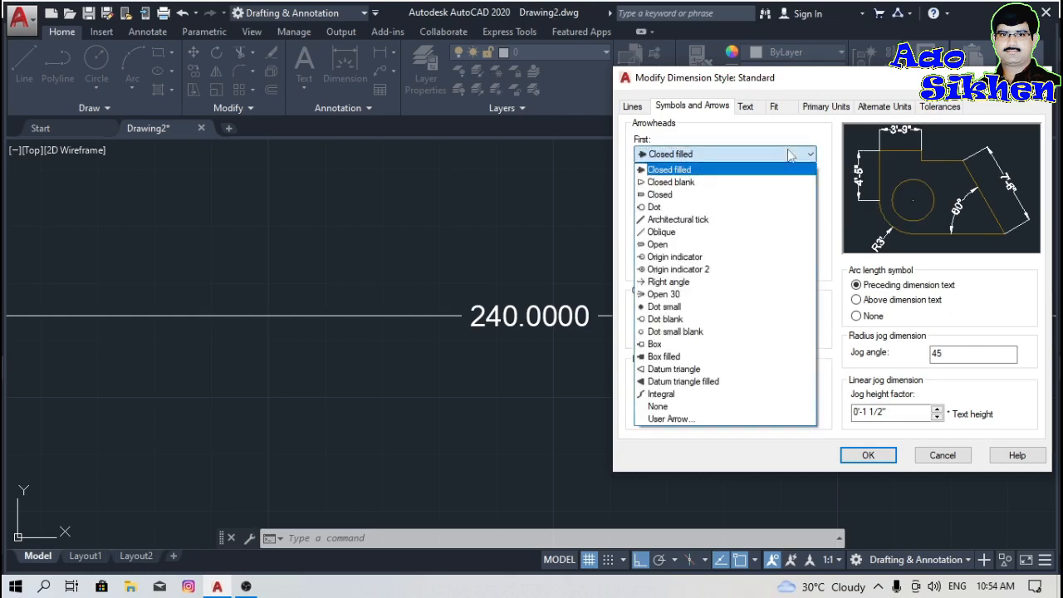
{"action": "left_click", "coordinate": [726, 233]}
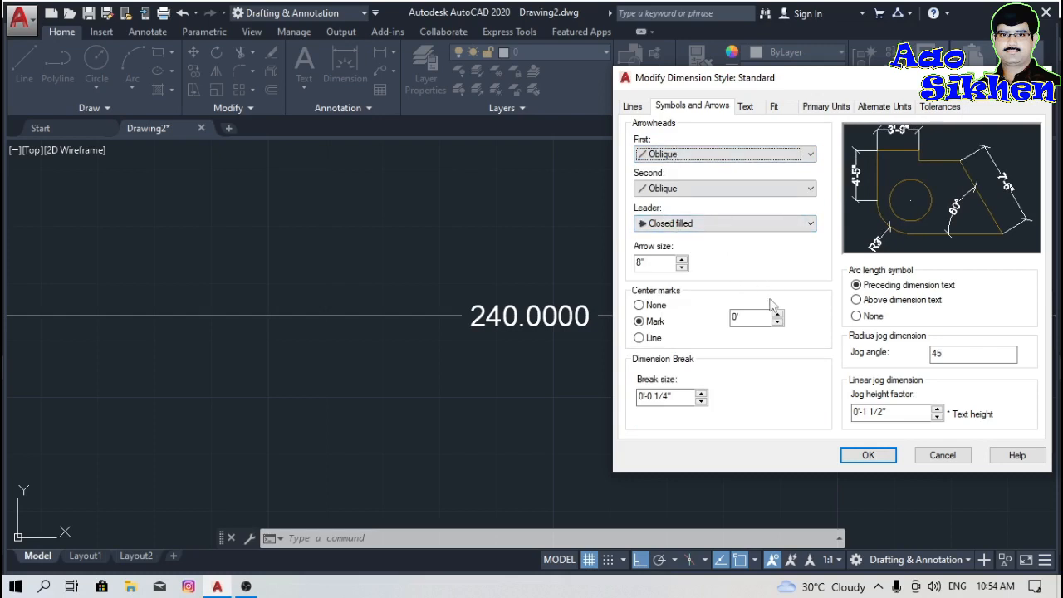
{"action": "left_click", "coordinate": [632, 108]}
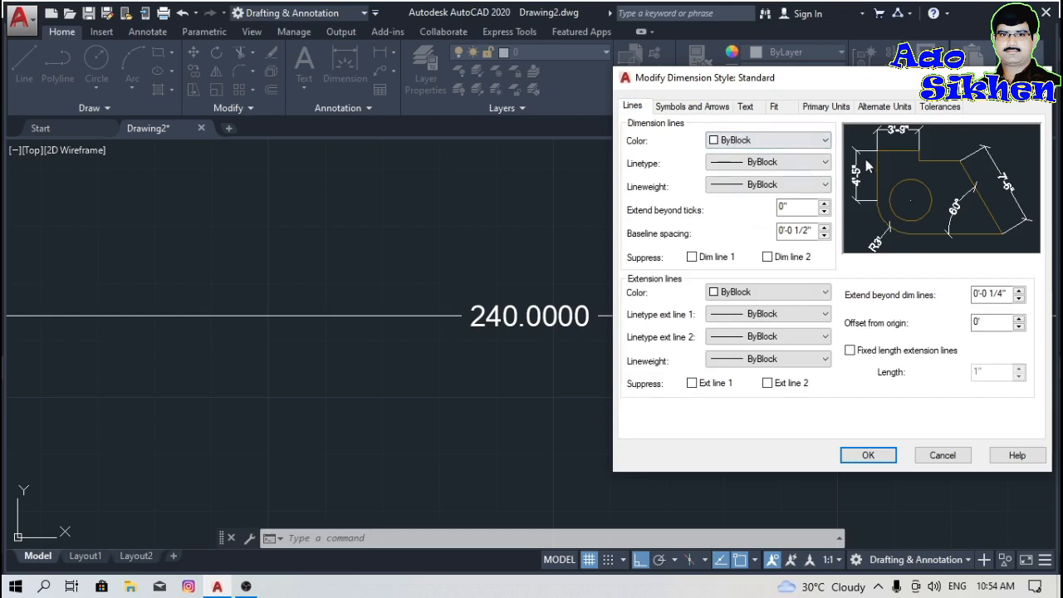
{"action": "left_click", "coordinate": [797, 143]}
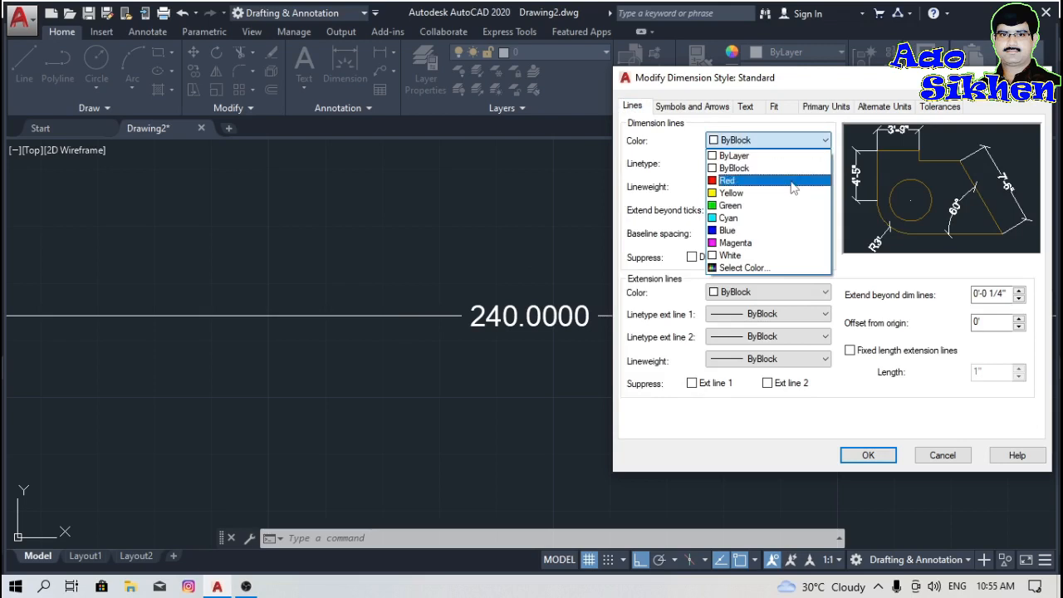
{"action": "left_click", "coordinate": [795, 180]}
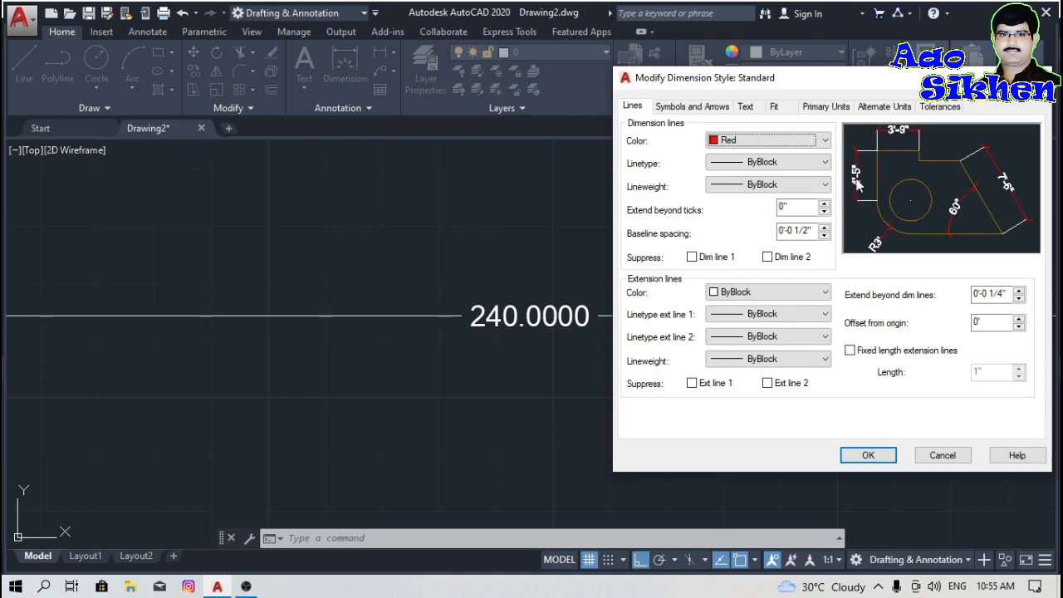
- Try suppressing dimension lines 1 and 2 in the Standard dimension style
{"action": "left_click", "coordinate": [693, 258]}
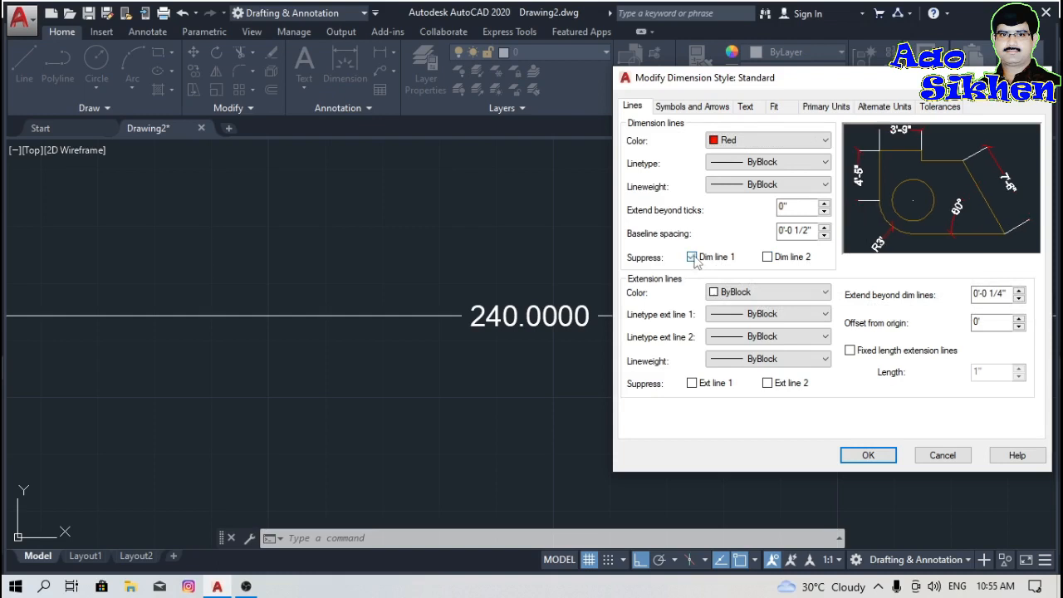
{"action": "left_click", "coordinate": [767, 257]}
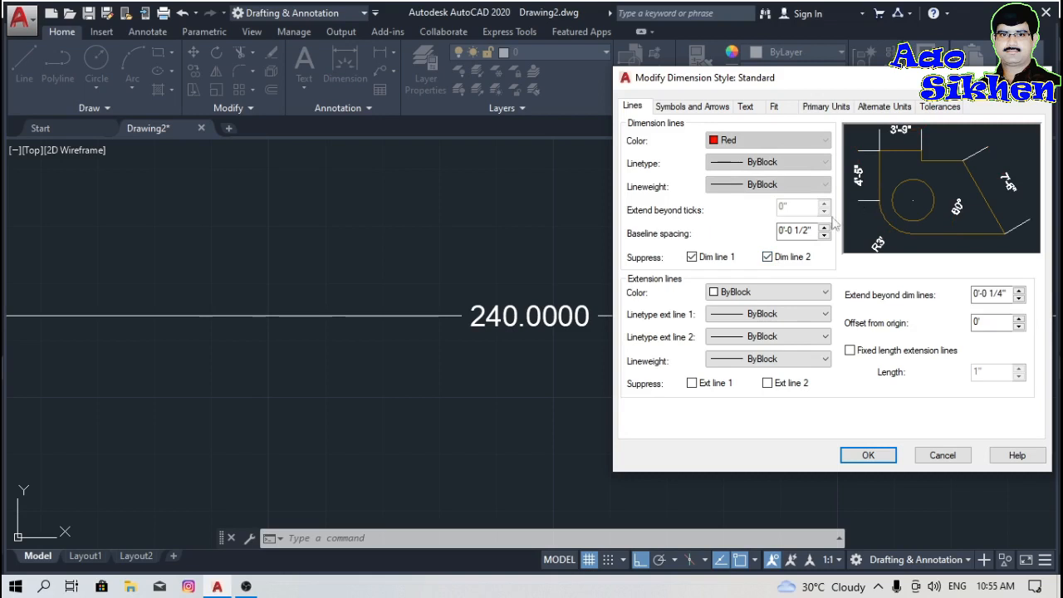
{"action": "left_click", "coordinate": [768, 257]}
{"action": "left_click", "coordinate": [693, 257]}
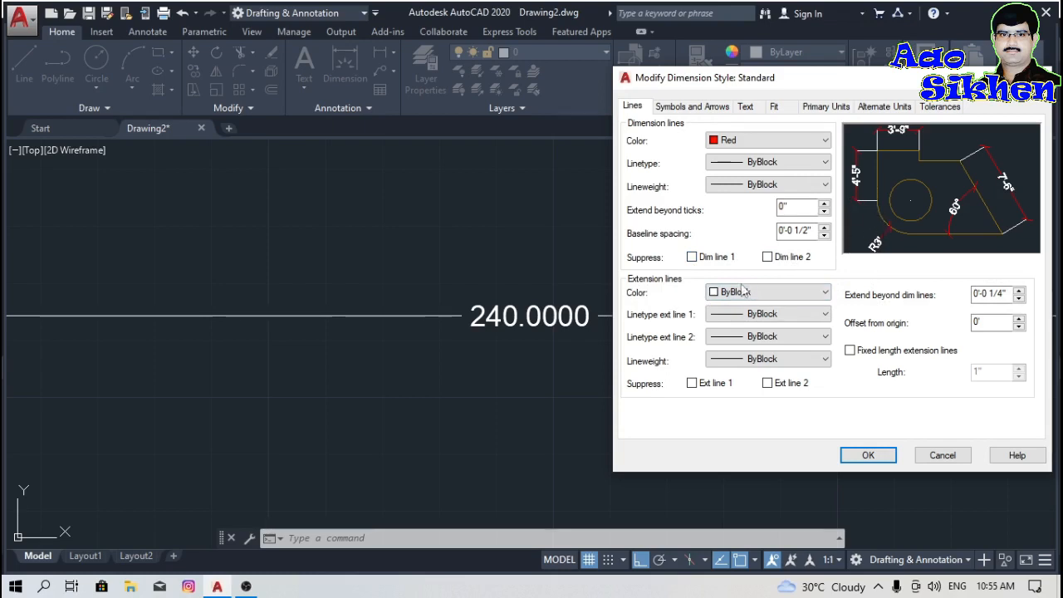
- Set the extension lines' color to Red and their offset from origin to 5", leaving both extension lines unsuppressed
{"action": "left_click", "coordinate": [795, 292]}
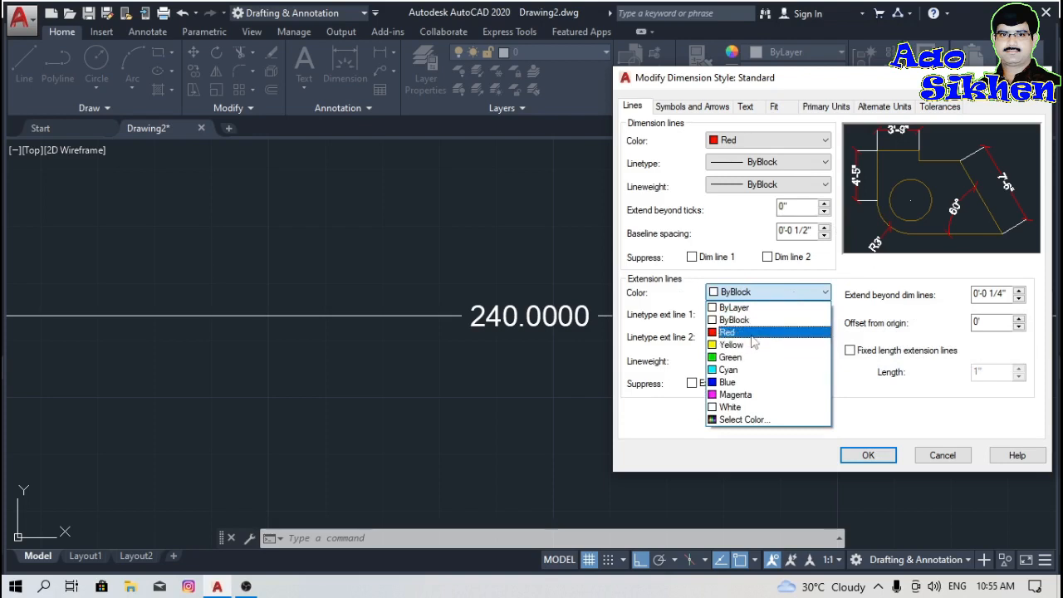
{"action": "left_click", "coordinate": [751, 334]}
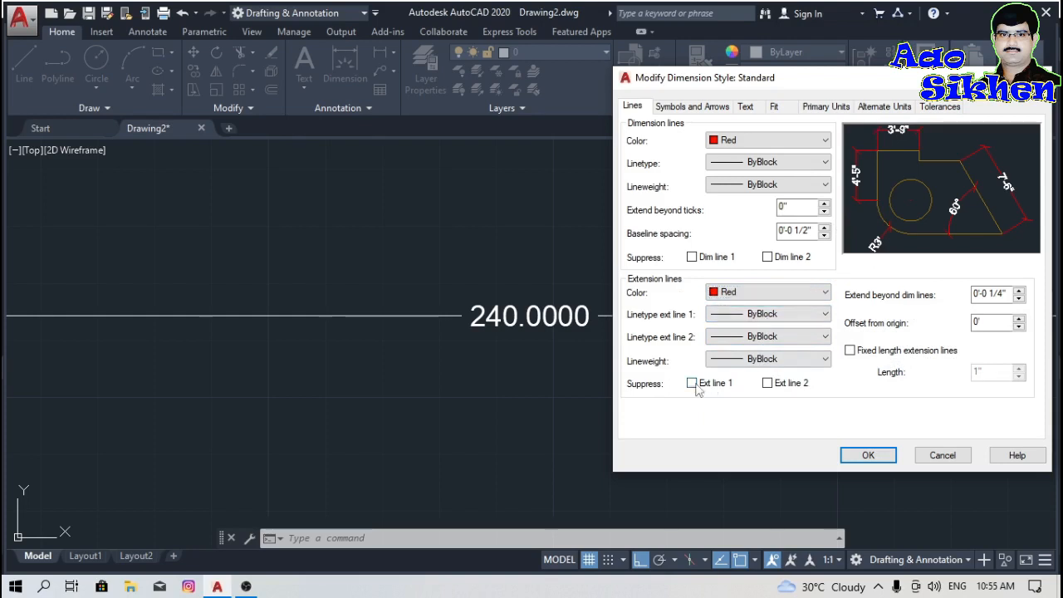
{"action": "left_click", "coordinate": [767, 384]}
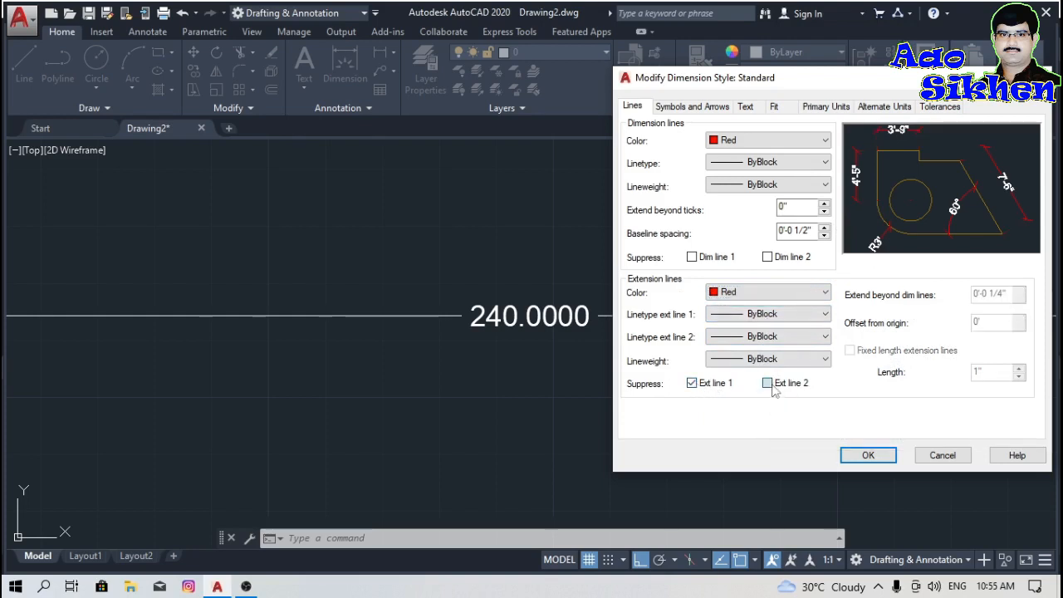
{"action": "left_click", "coordinate": [767, 384]}
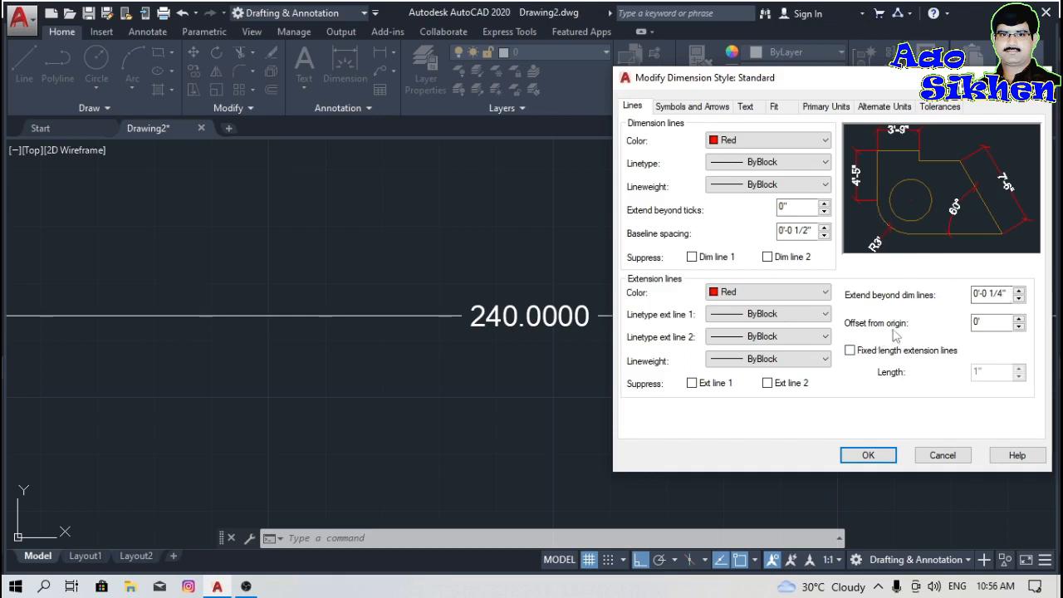
{"action": "left_click", "coordinate": [1019, 320]}
- Review the dimension style's line, arrow, text, fit and primary unit settings
{"action": "left_click", "coordinate": [826, 107]}
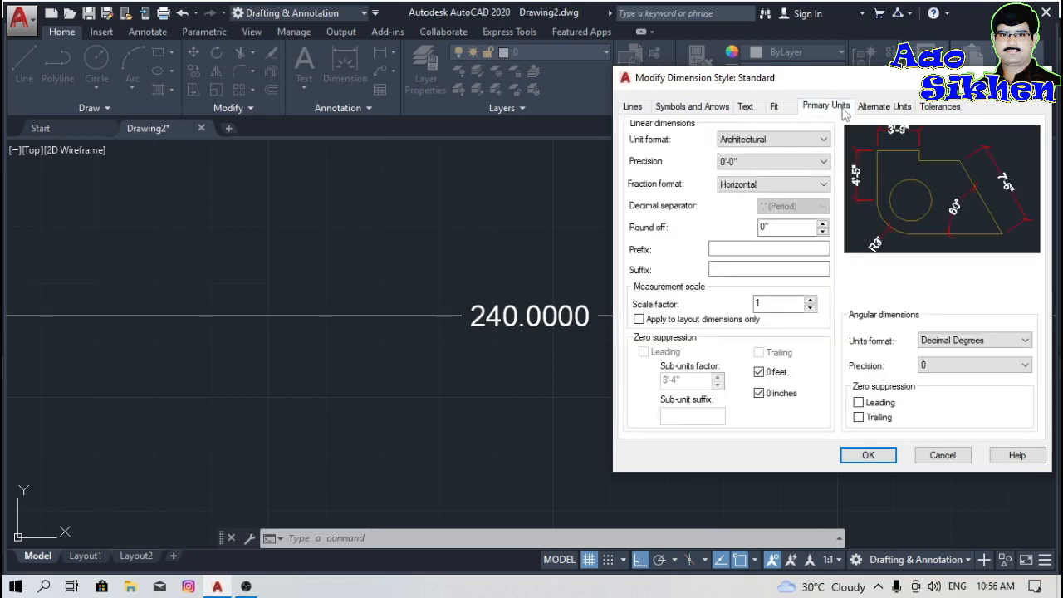
{"action": "left_click", "coordinate": [633, 108]}
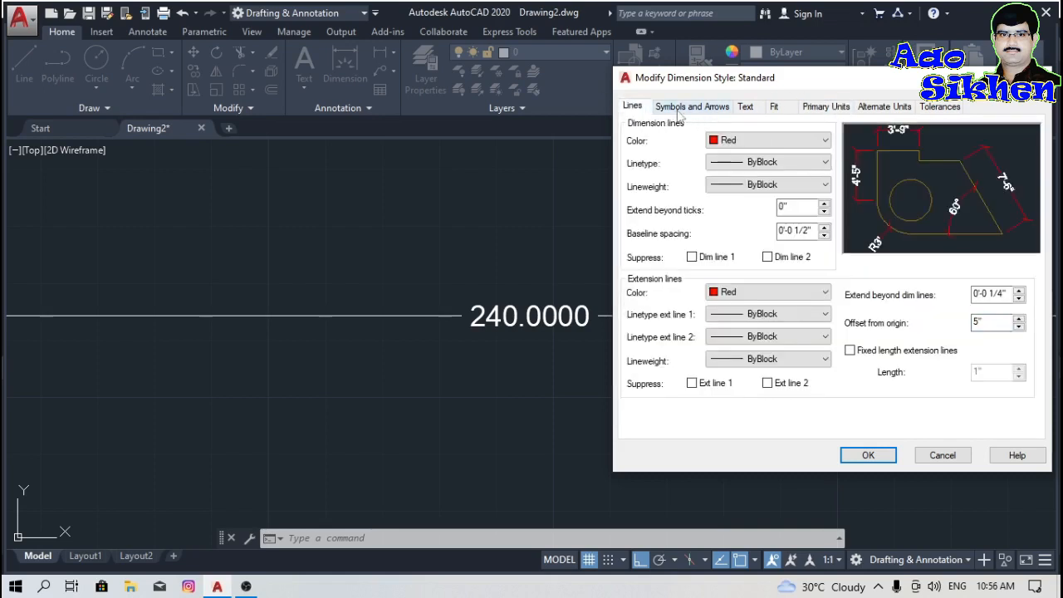
{"action": "left_click", "coordinate": [679, 114]}
{"action": "left_click", "coordinate": [747, 111]}
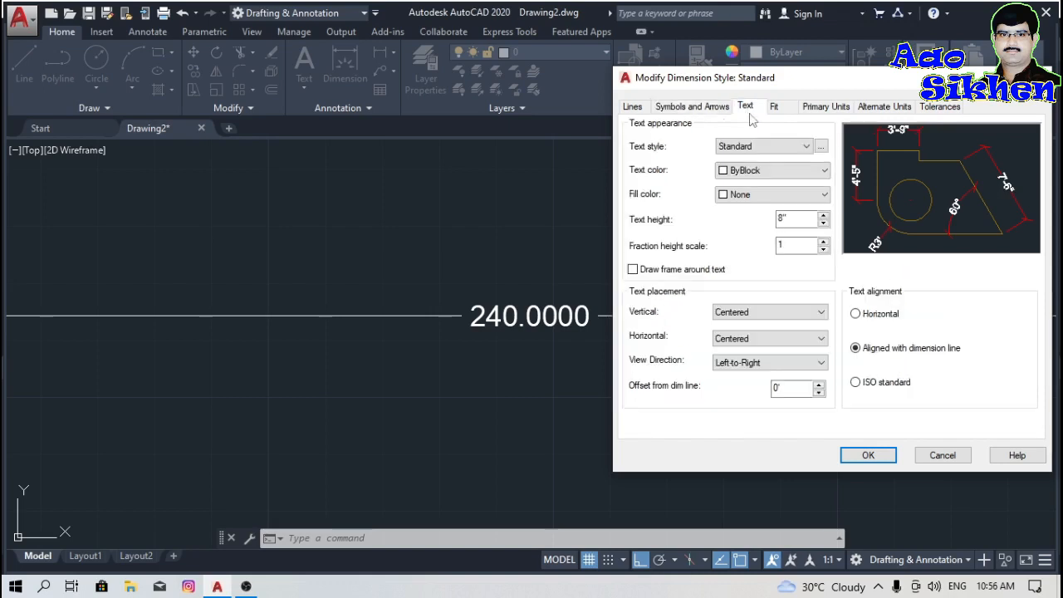
{"action": "left_click", "coordinate": [776, 109]}
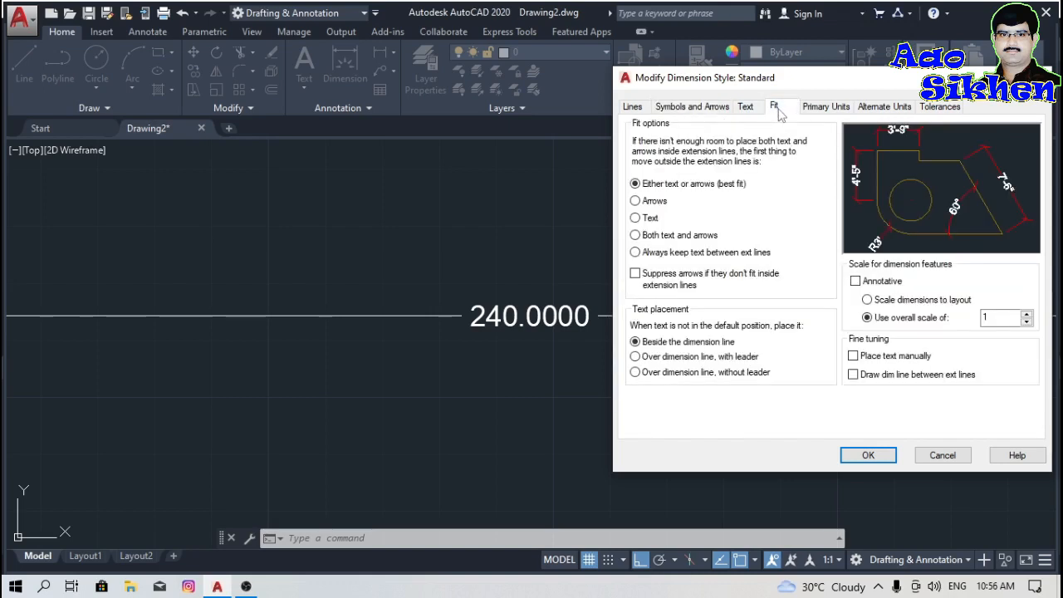
{"action": "left_click", "coordinate": [824, 108]}
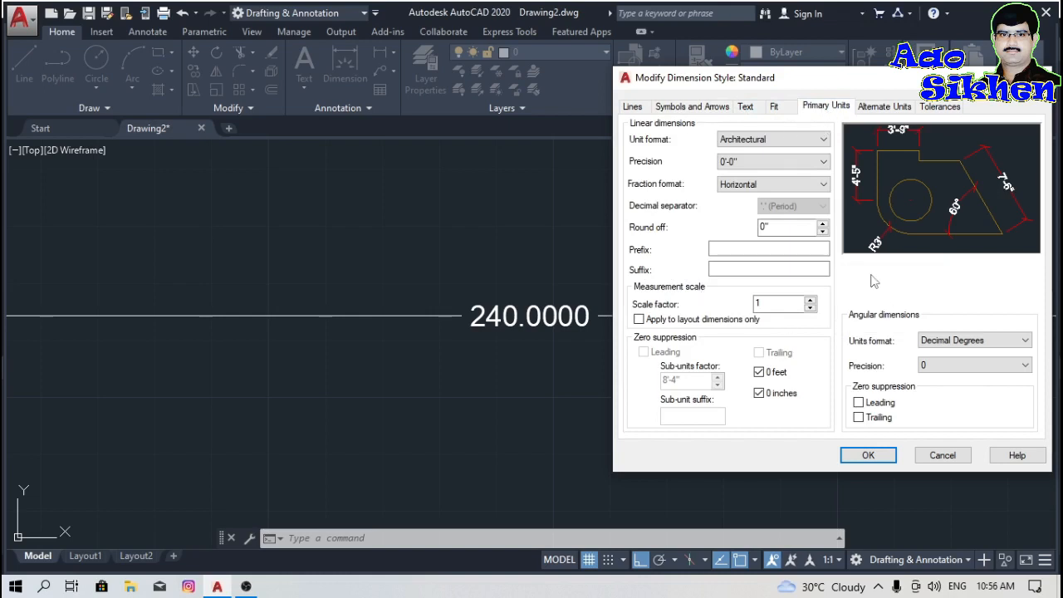
- Try displaying alternate units in the Standard dimension style
{"action": "left_click", "coordinate": [885, 108]}
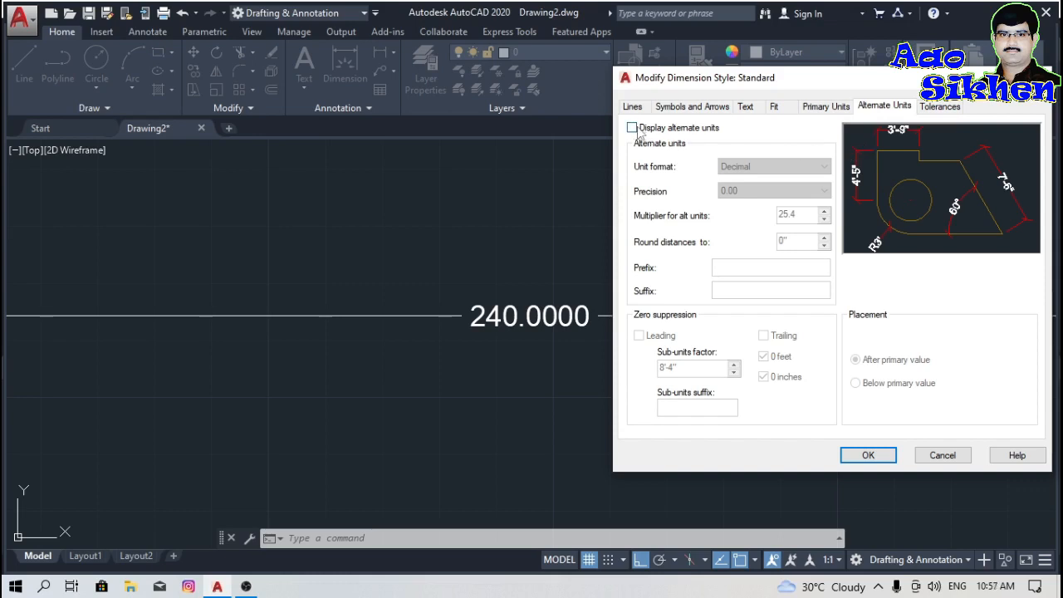
{"action": "left_click", "coordinate": [635, 129]}
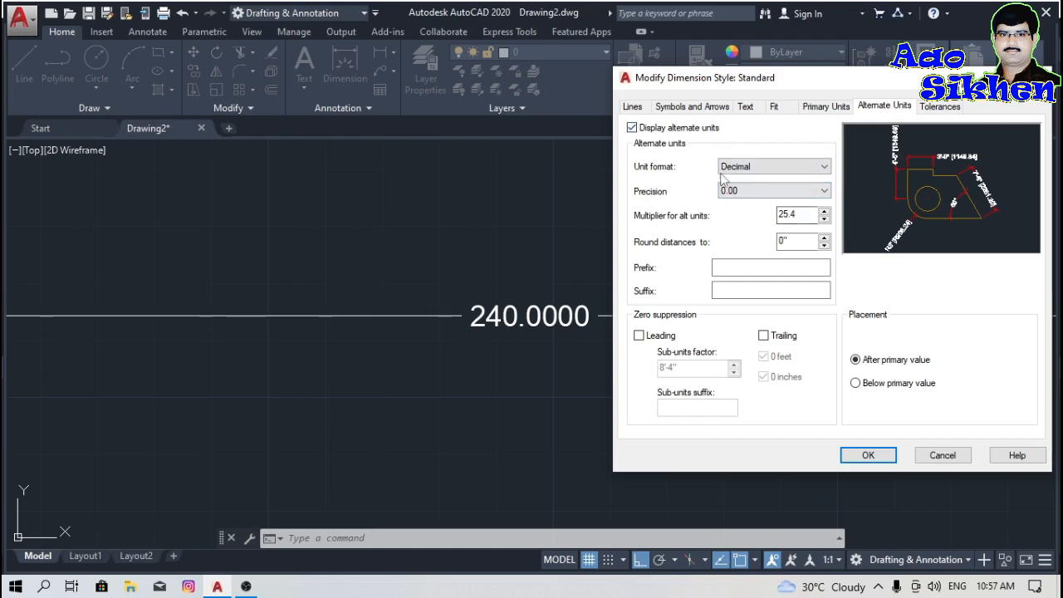
{"action": "left_click", "coordinate": [632, 128]}
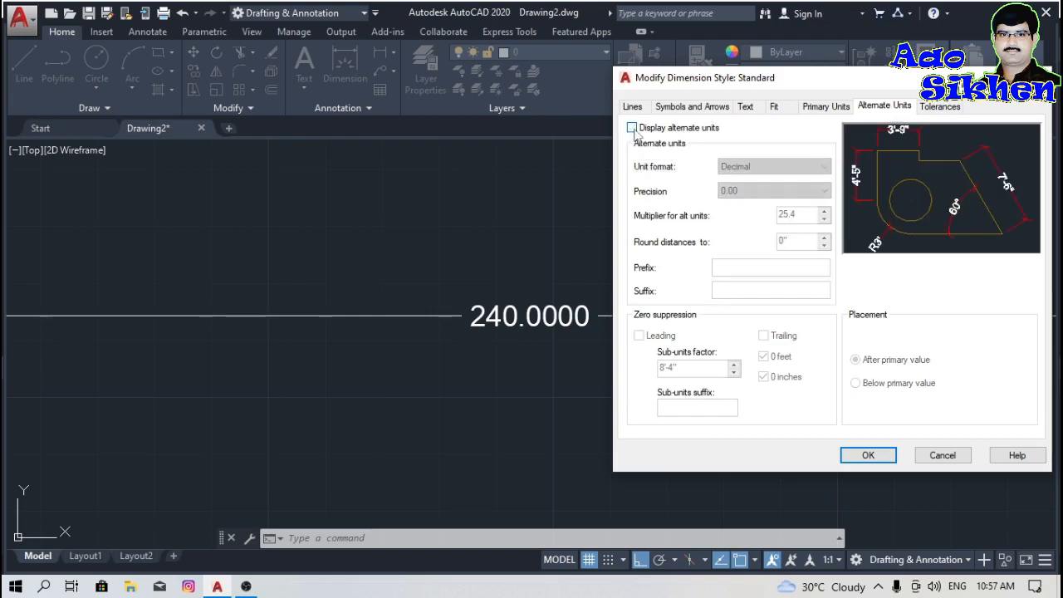
- Check the tolerance settings, apply the modified Standard dimension style as current, and inspect the dimension above the line
{"action": "left_click", "coordinate": [941, 107]}
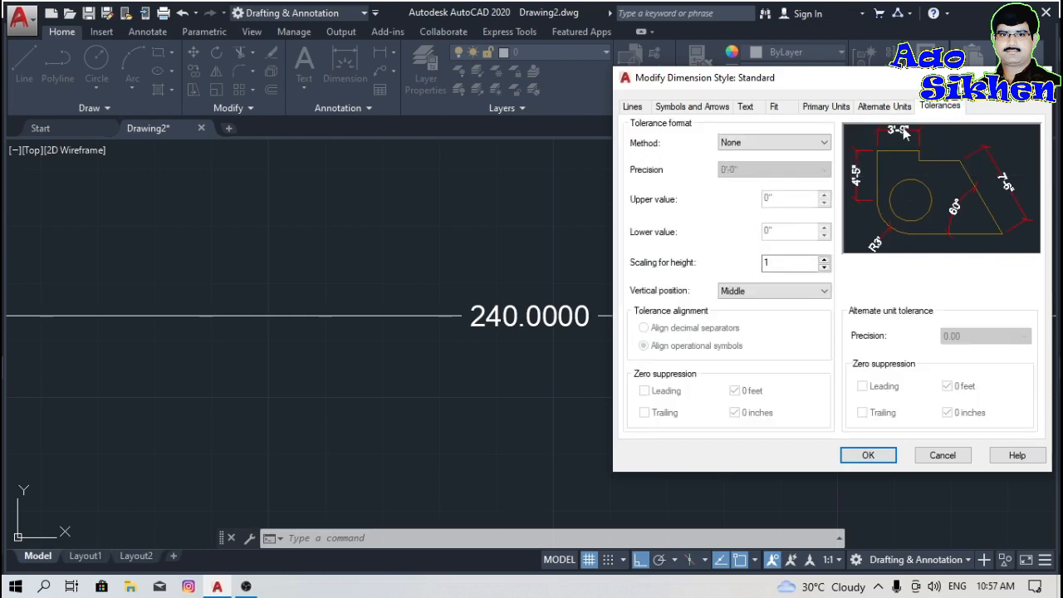
{"action": "left_click", "coordinate": [866, 456]}
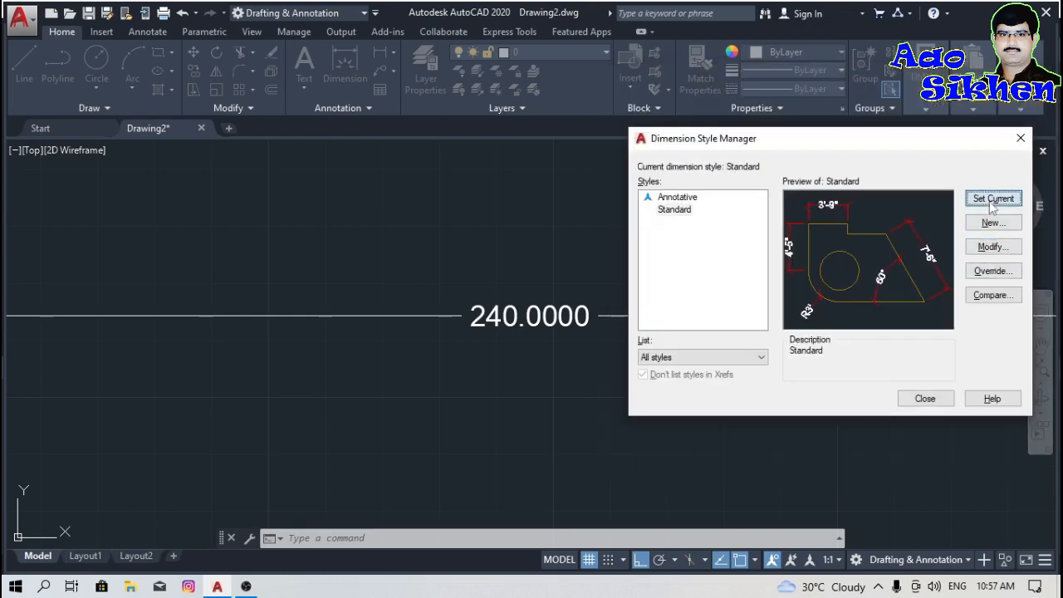
{"action": "left_click", "coordinate": [926, 398]}
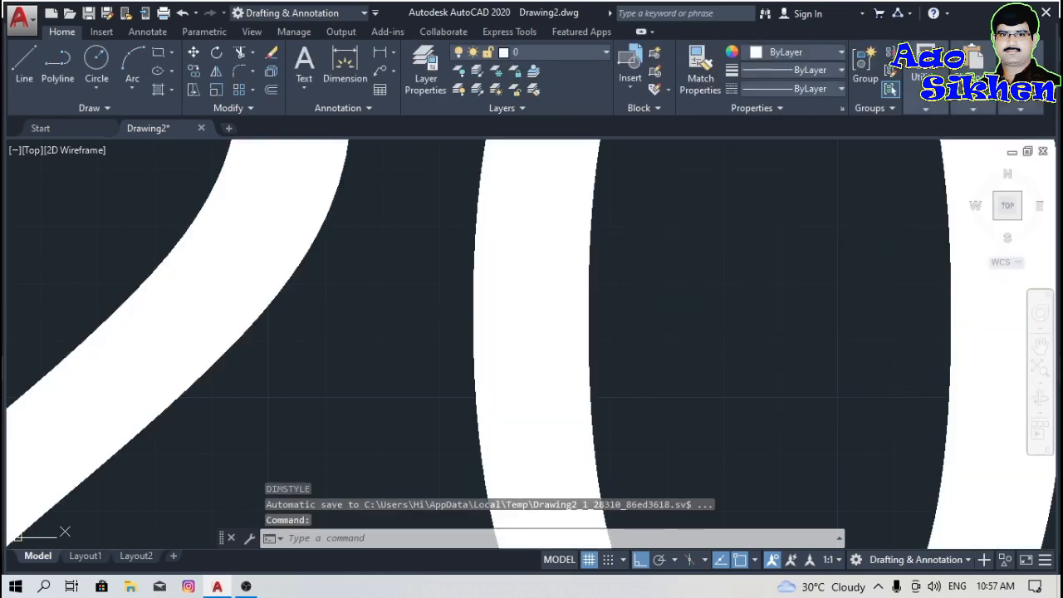
{"action": "scroll", "coordinate": [598, 283], "scroll_direction": "down", "scroll_amount": 6}
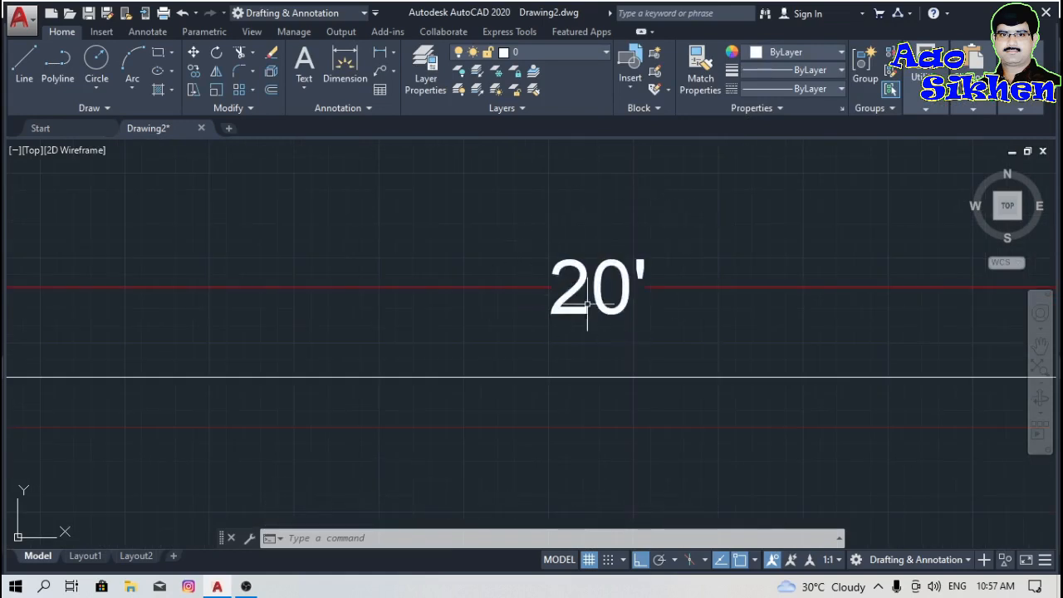
{"action": "scroll", "coordinate": [548, 287], "scroll_direction": "down", "scroll_amount": 4}
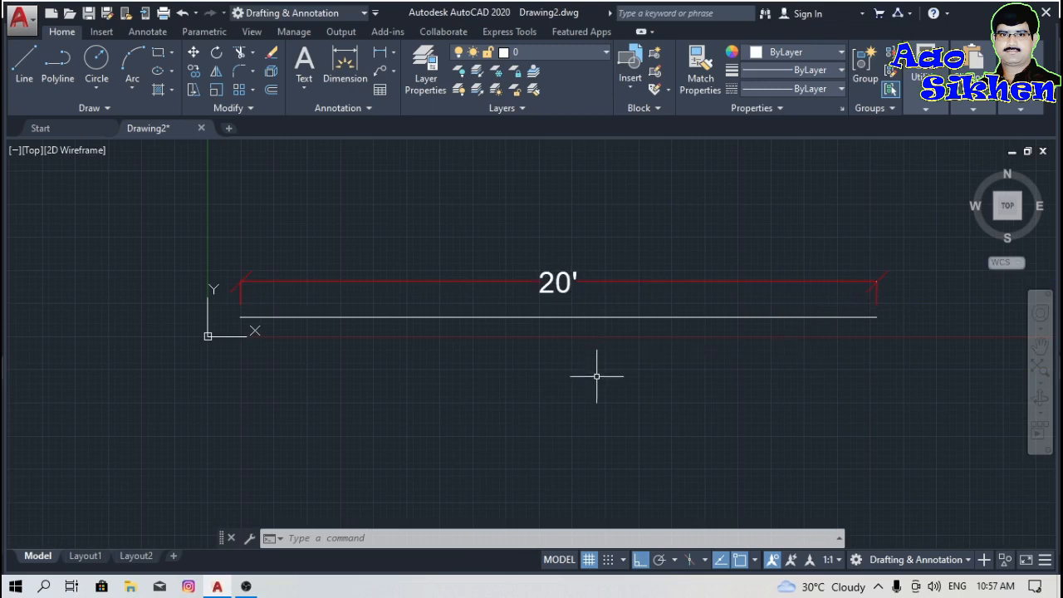
{"action": "scroll", "coordinate": [590, 364], "scroll_direction": "up", "scroll_amount": 2}
{"action": "scroll", "coordinate": [607, 327], "scroll_direction": "down", "scroll_amount": 2}
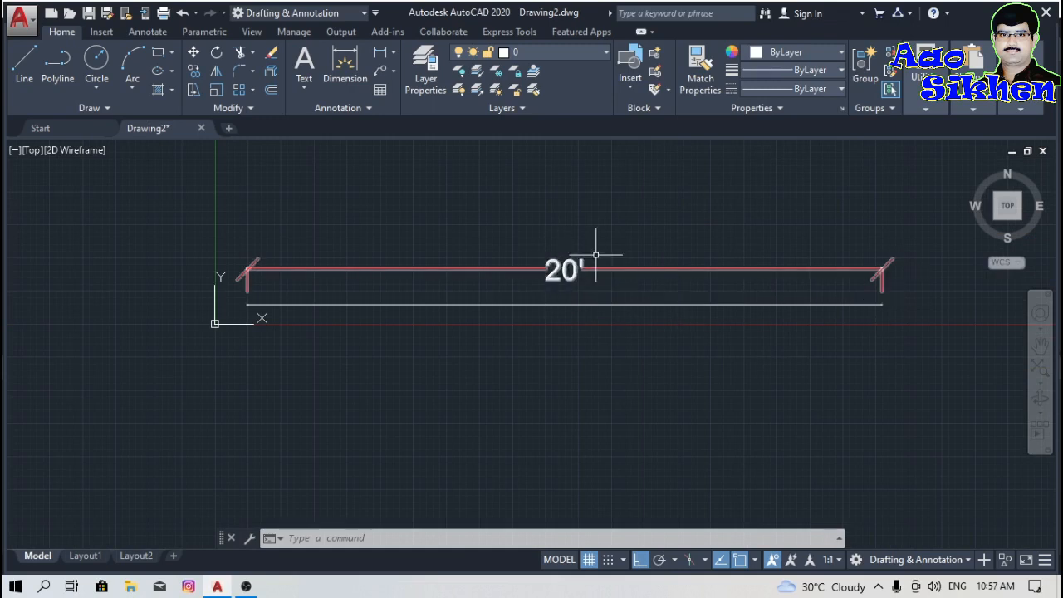
- Set the Standard dimension style's text color to Yellow and make the style current
{"action": "type", "text": "d"}
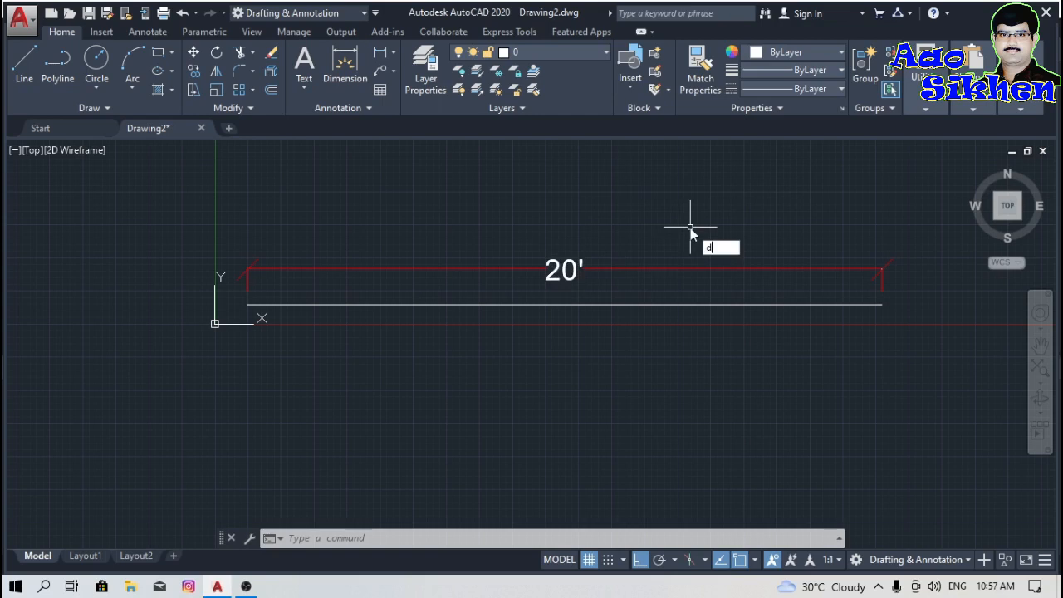
{"action": "key", "text": "Return"}
{"action": "left_click", "coordinate": [694, 262]}
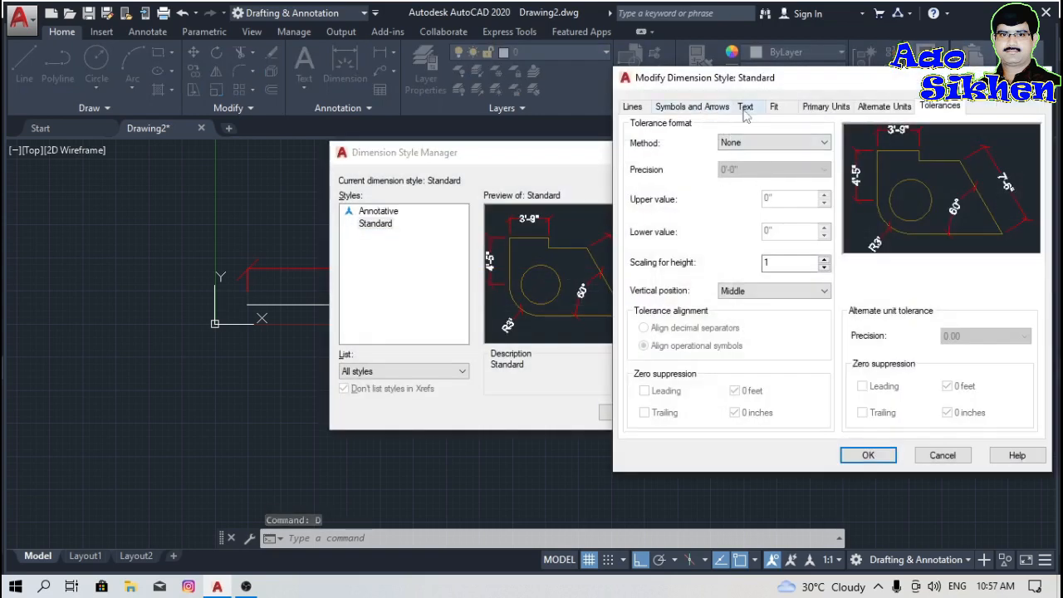
{"action": "left_click", "coordinate": [745, 108]}
{"action": "left_click", "coordinate": [639, 108]}
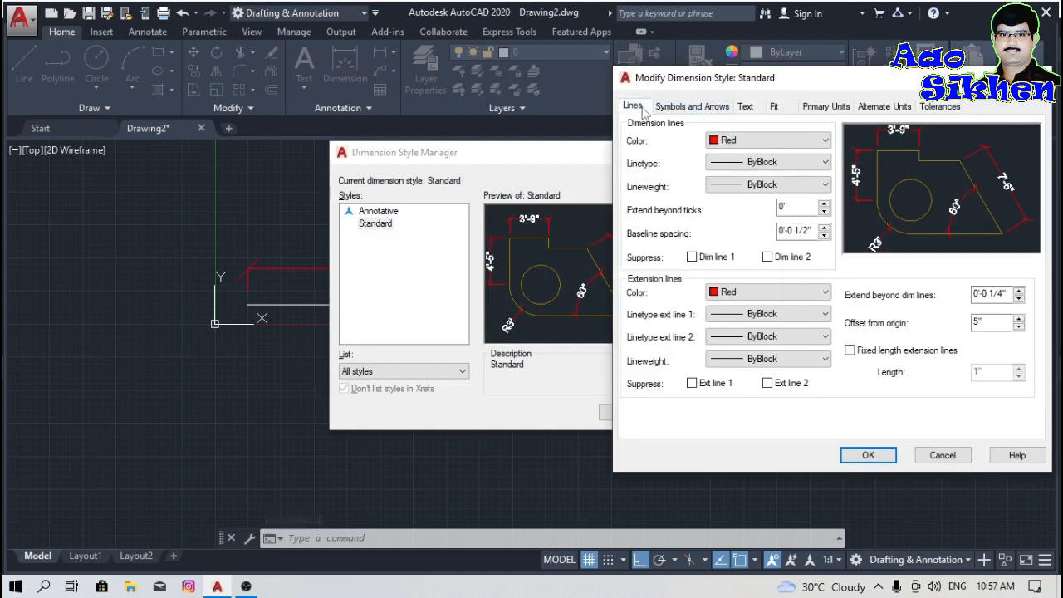
{"action": "left_click", "coordinate": [745, 106]}
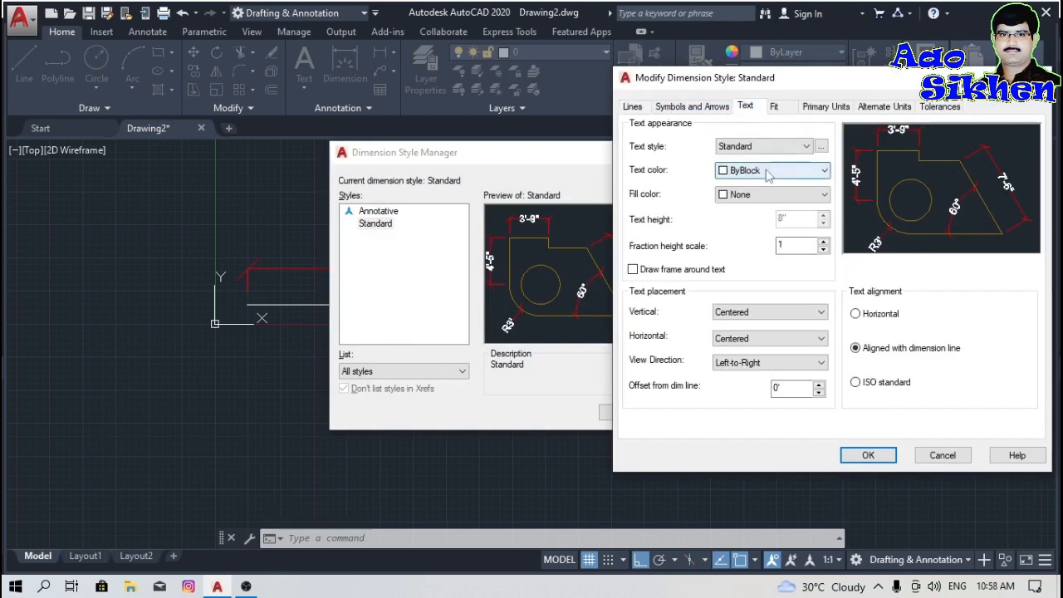
{"action": "left_click", "coordinate": [769, 171]}
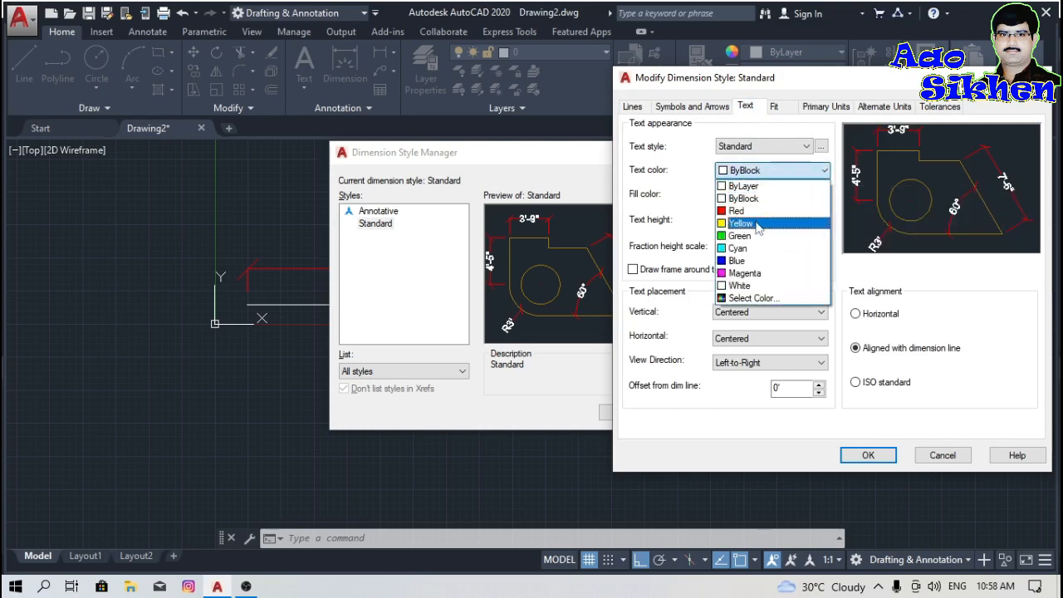
{"action": "left_click", "coordinate": [758, 224]}
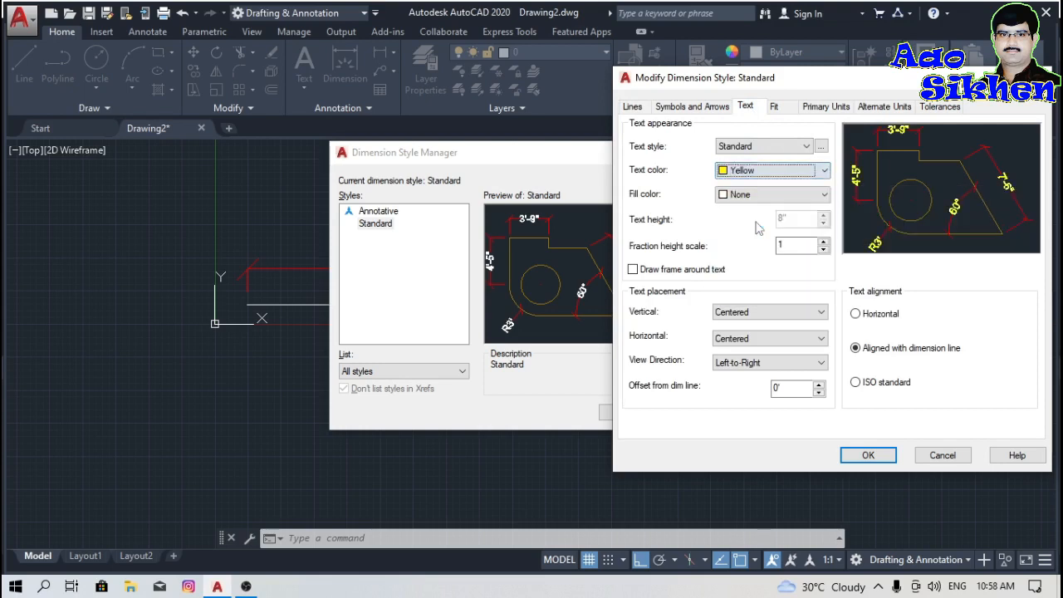
{"action": "left_click", "coordinate": [861, 452]}
{"action": "left_click", "coordinate": [701, 215]}
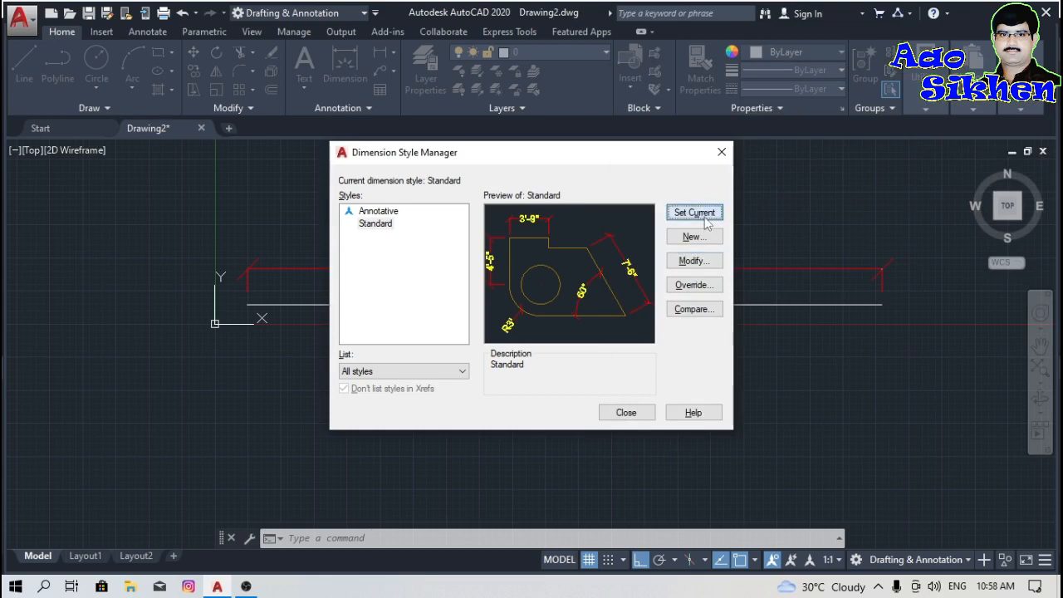
{"action": "left_click", "coordinate": [626, 413]}
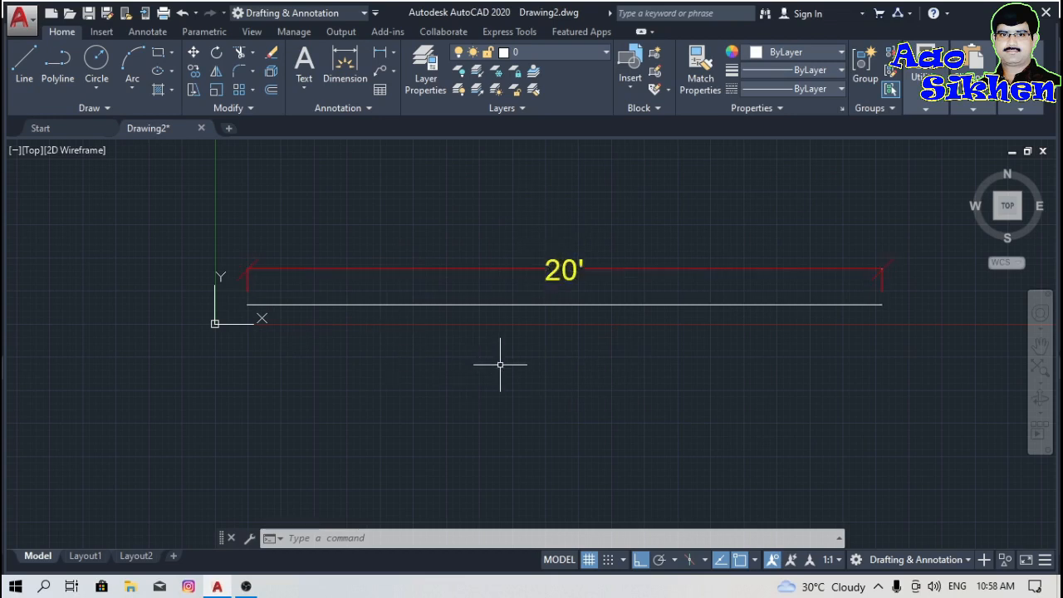
- Save the drawing as 3d.dwg
{"action": "key", "text": "ctrl+s"}
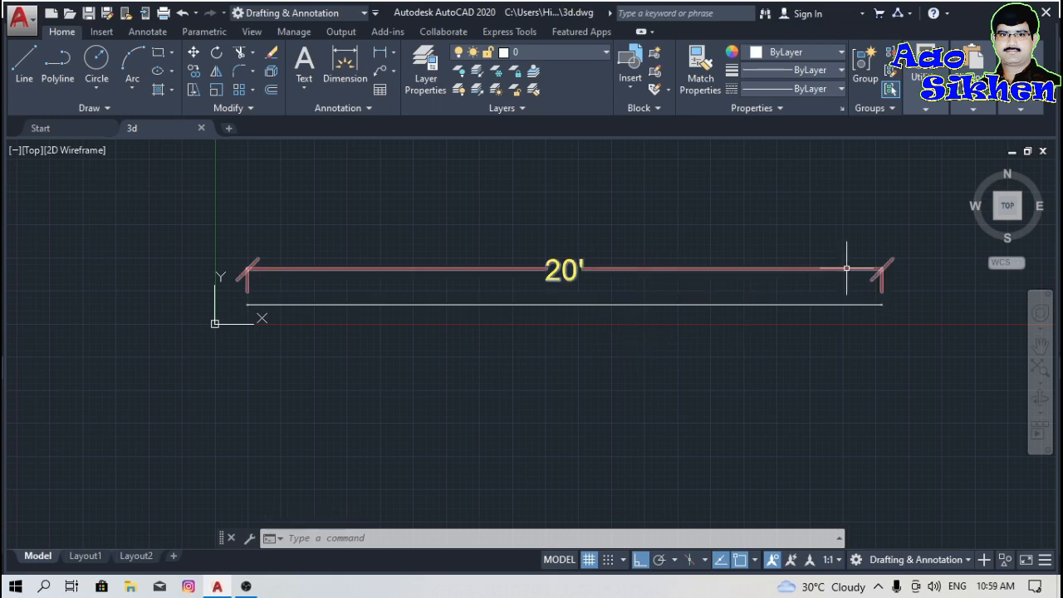
- Erase the 20' line and its dimension from the drawing
{"action": "left_click", "coordinate": [904, 246]}
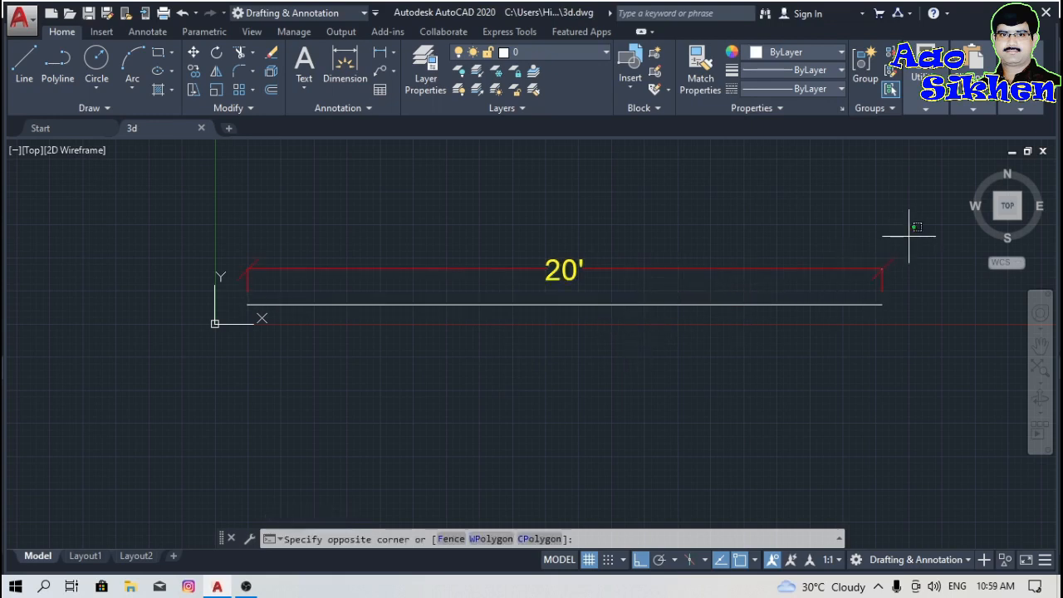
{"action": "left_click", "coordinate": [174, 356]}
{"action": "key", "text": "Delete"}
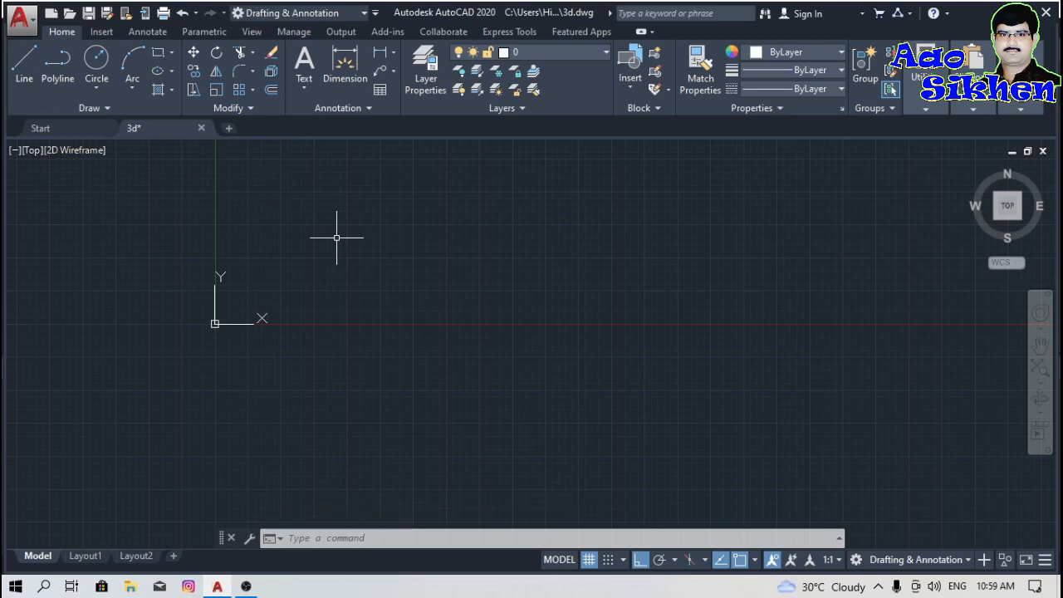
- Sketch a chain of ten connected line segments at arbitrary angles with Ortho mode off
{"action": "type", "text": "L"}
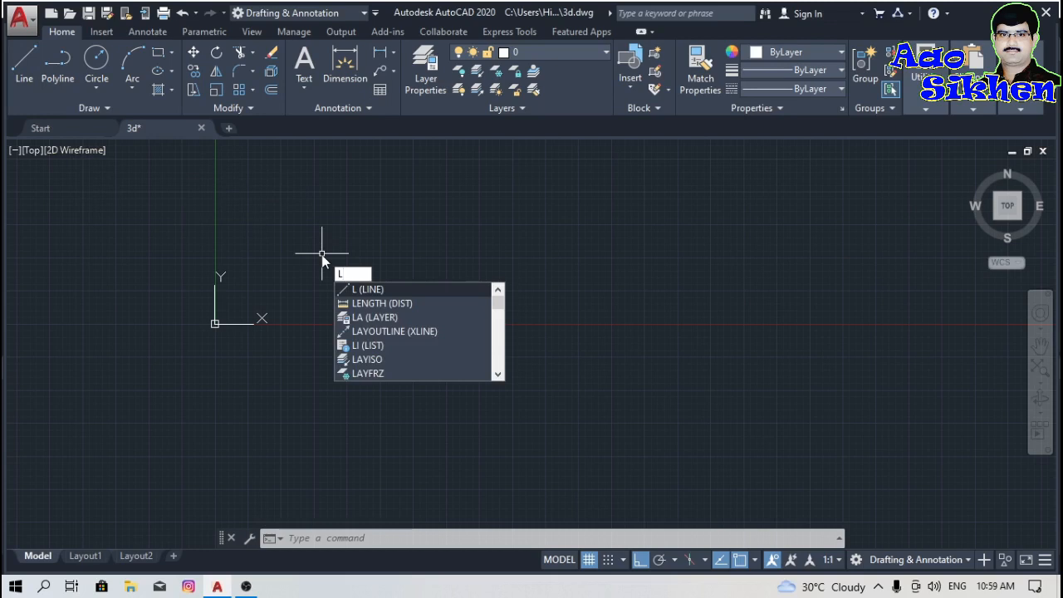
{"action": "key", "text": "Return"}
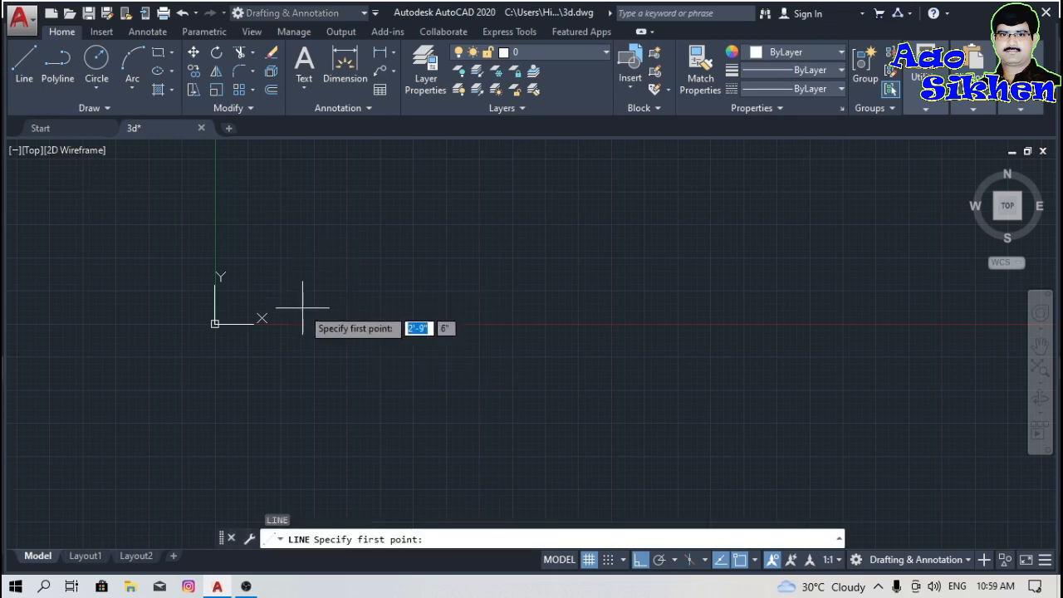
{"action": "left_click", "coordinate": [322, 374]}
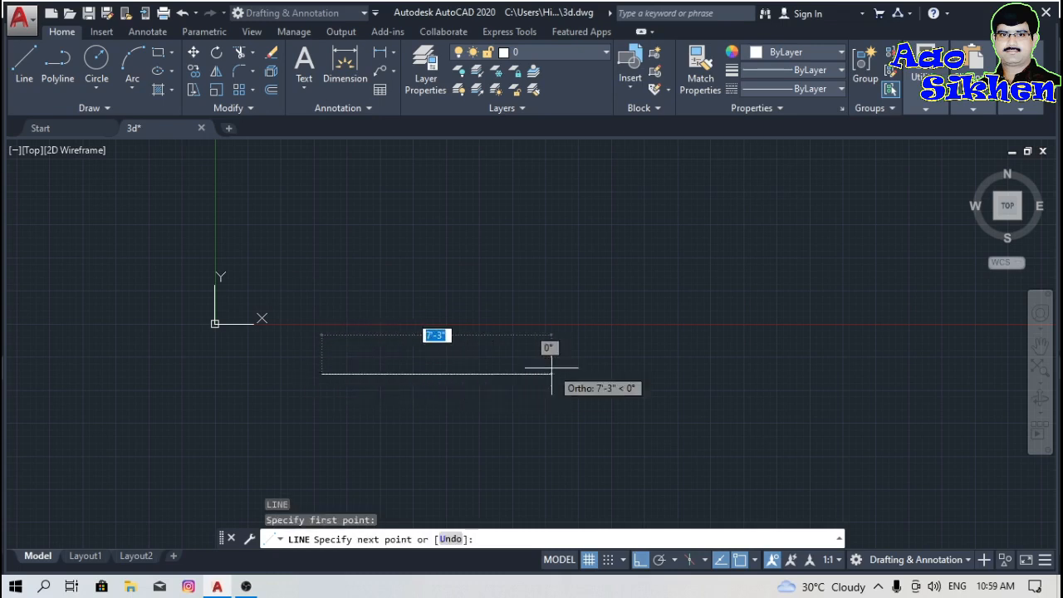
{"action": "key", "text": "F8"}
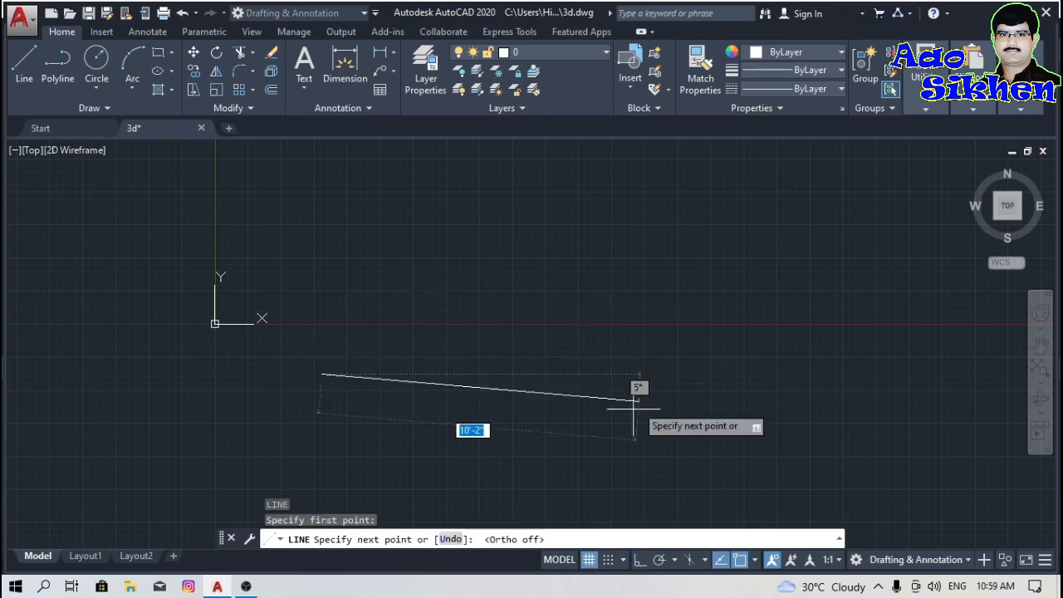
{"action": "left_click", "coordinate": [583, 410]}
{"action": "left_click", "coordinate": [682, 341]}
{"action": "left_click", "coordinate": [638, 251]}
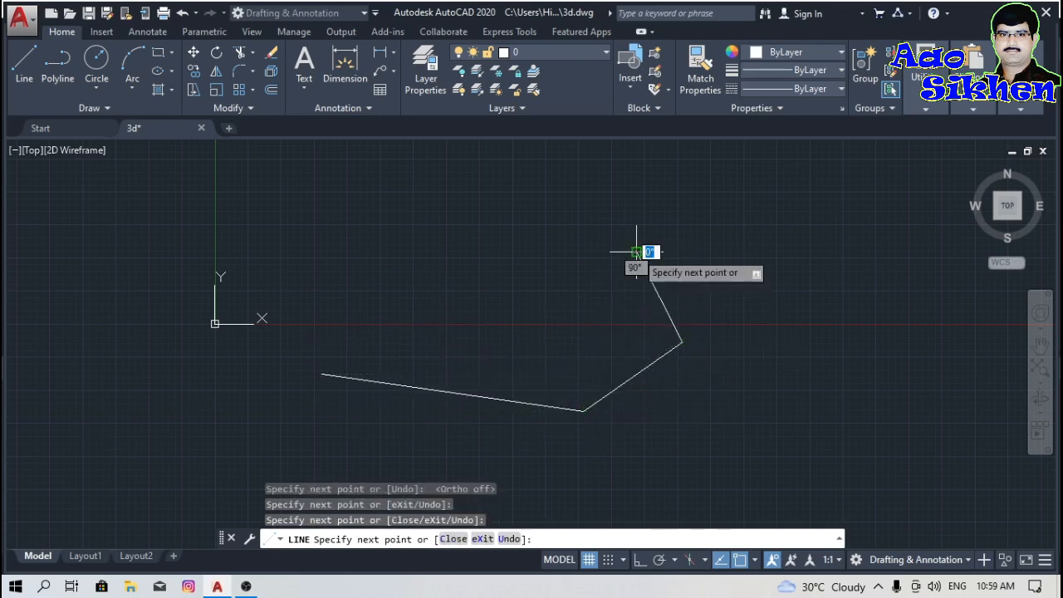
{"action": "left_click", "coordinate": [415, 233]}
{"action": "left_click", "coordinate": [339, 296]}
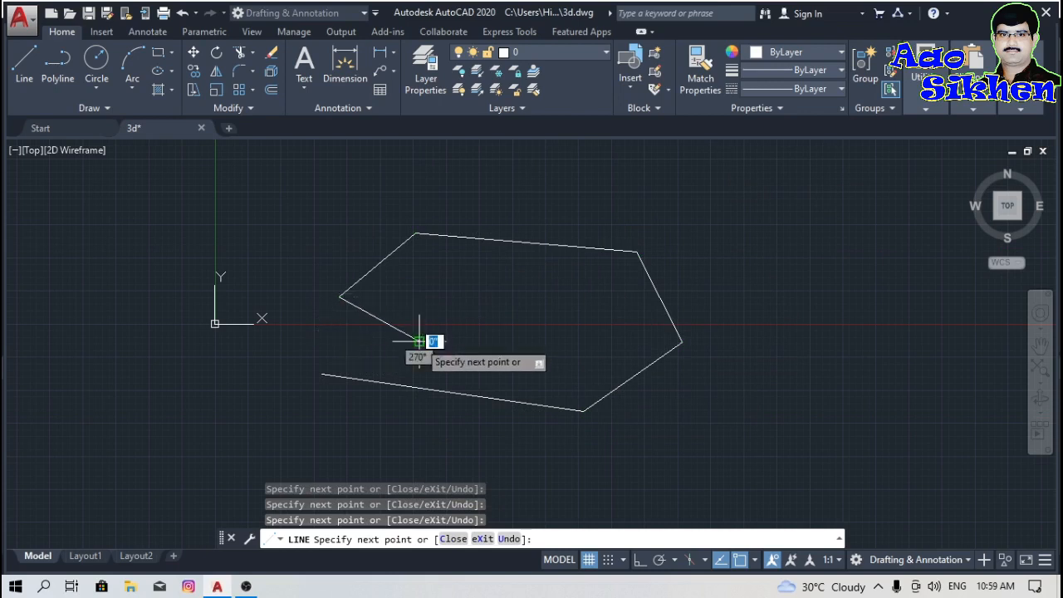
{"action": "left_click", "coordinate": [420, 339]}
{"action": "left_click", "coordinate": [549, 304]}
{"action": "left_click", "coordinate": [509, 271]}
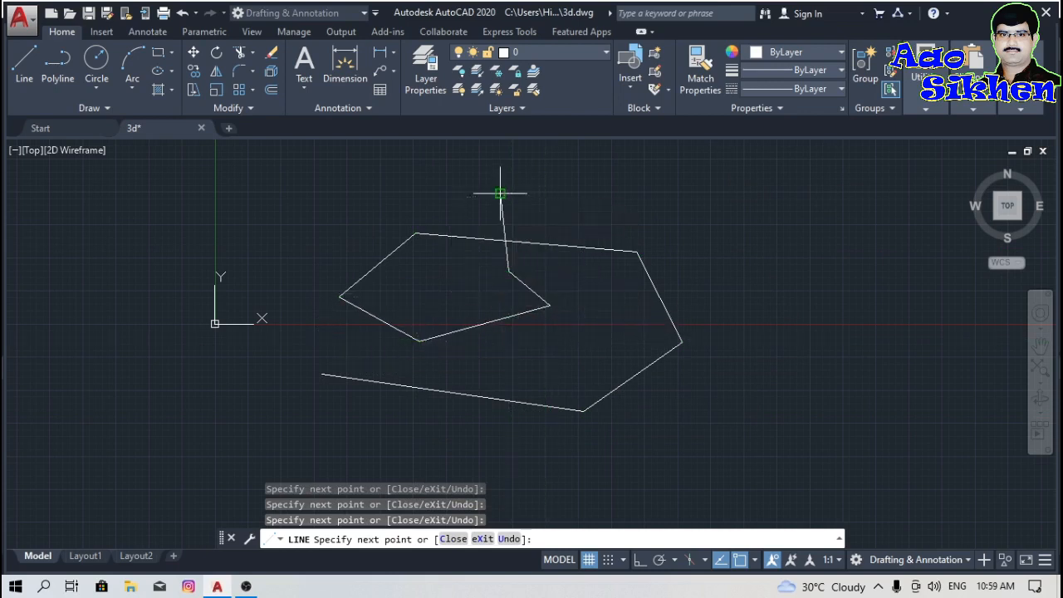
{"action": "left_click", "coordinate": [501, 194]}
{"action": "left_click", "coordinate": [613, 205]}
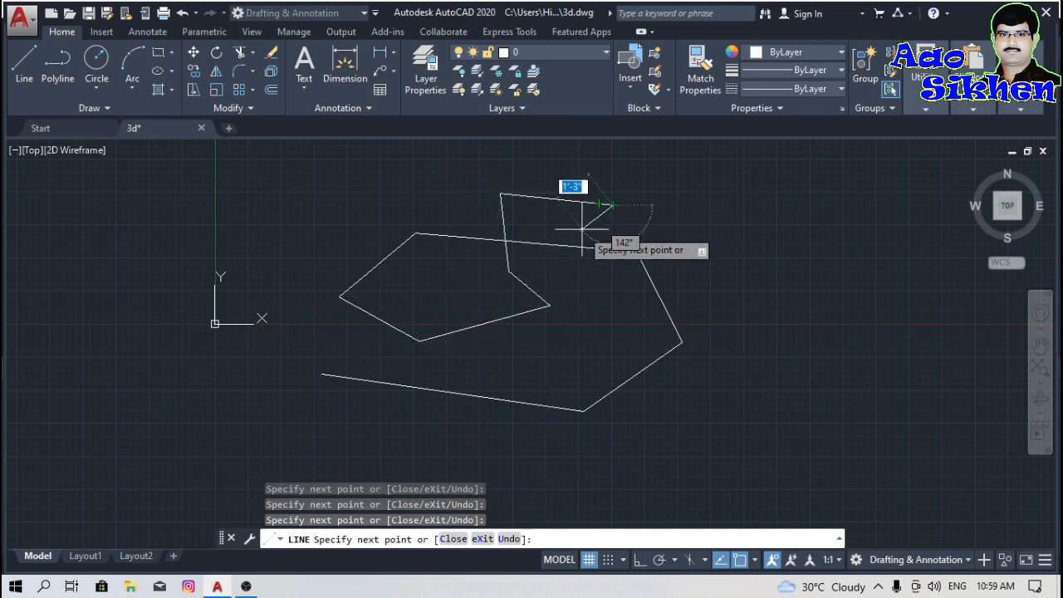
{"action": "key", "text": "Escape"}
- Erase all the freehand line segments with a crossing selection
{"action": "left_click", "coordinate": [768, 190]}
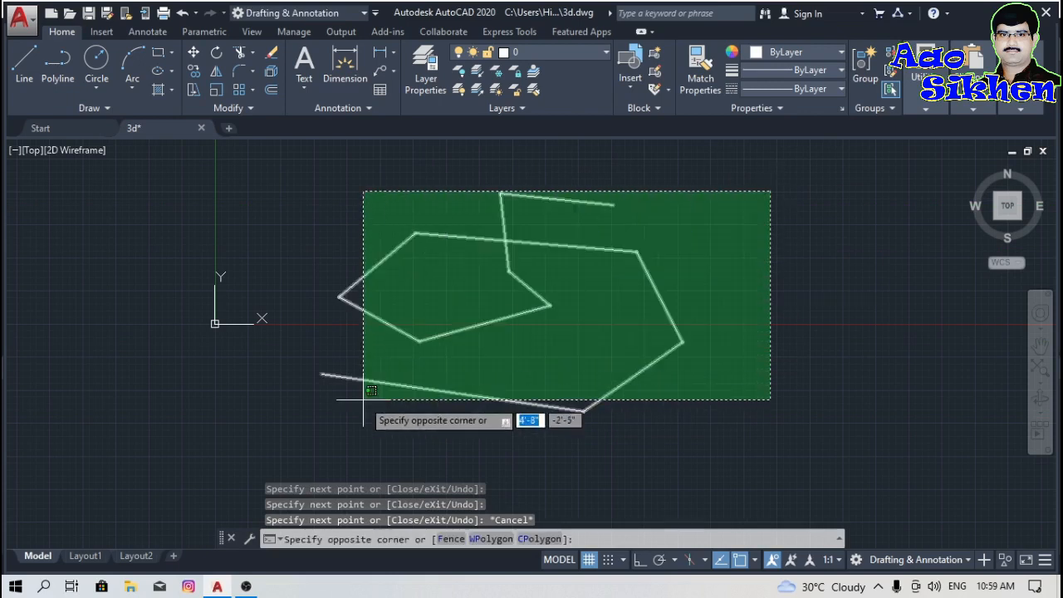
{"action": "left_click", "coordinate": [363, 399]}
{"action": "key", "text": "Delete"}
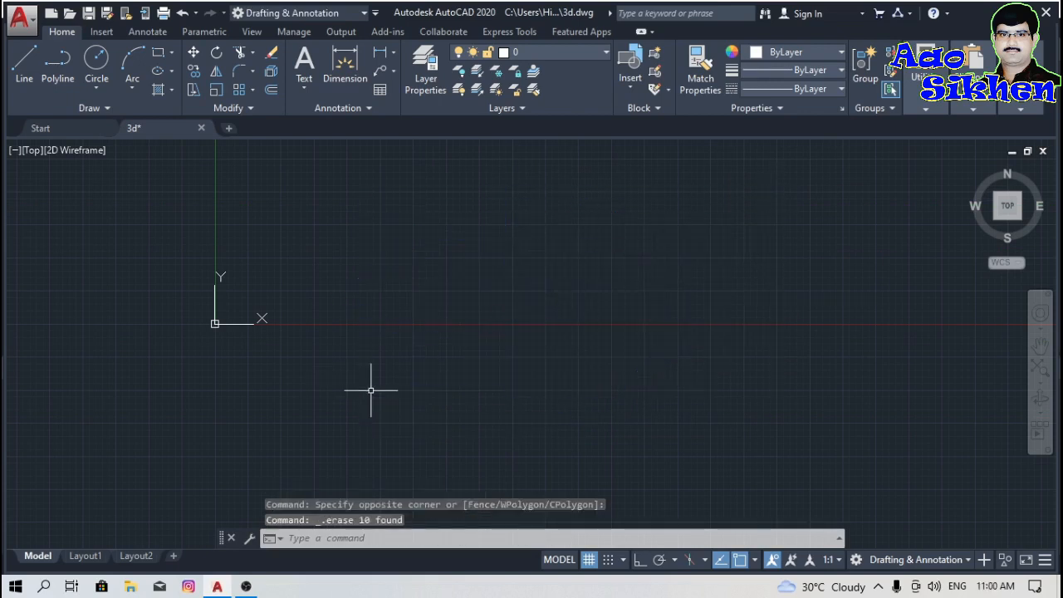
- Turn Ortho mode on and draw a single horizontal line 10' long just below the X axis
{"action": "type", "text": "l"}
{"action": "key", "text": "Return"}
{"action": "left_click", "coordinate": [355, 353]}
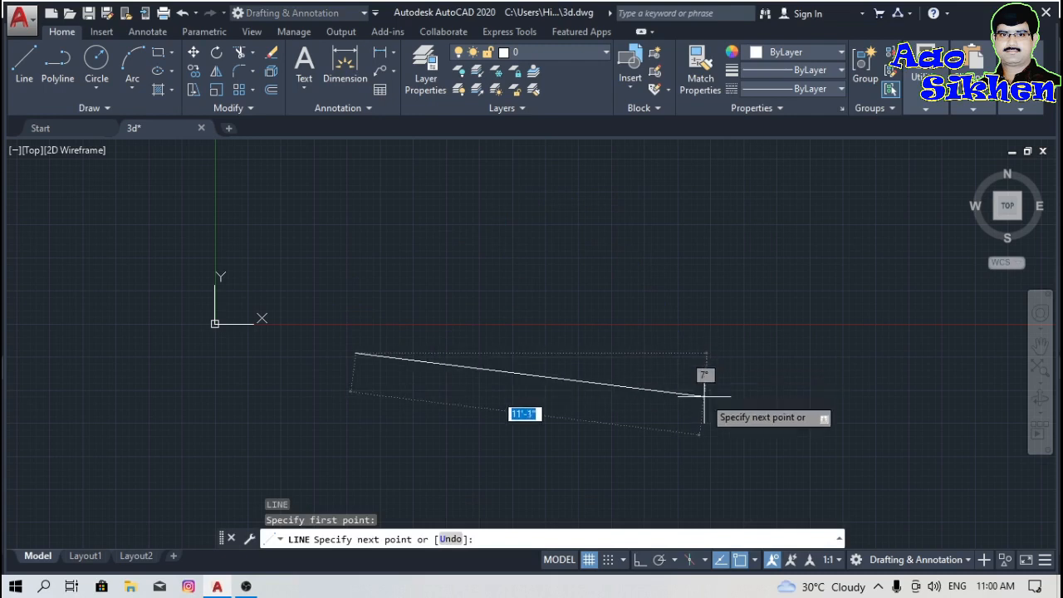
{"action": "key", "text": "F8"}
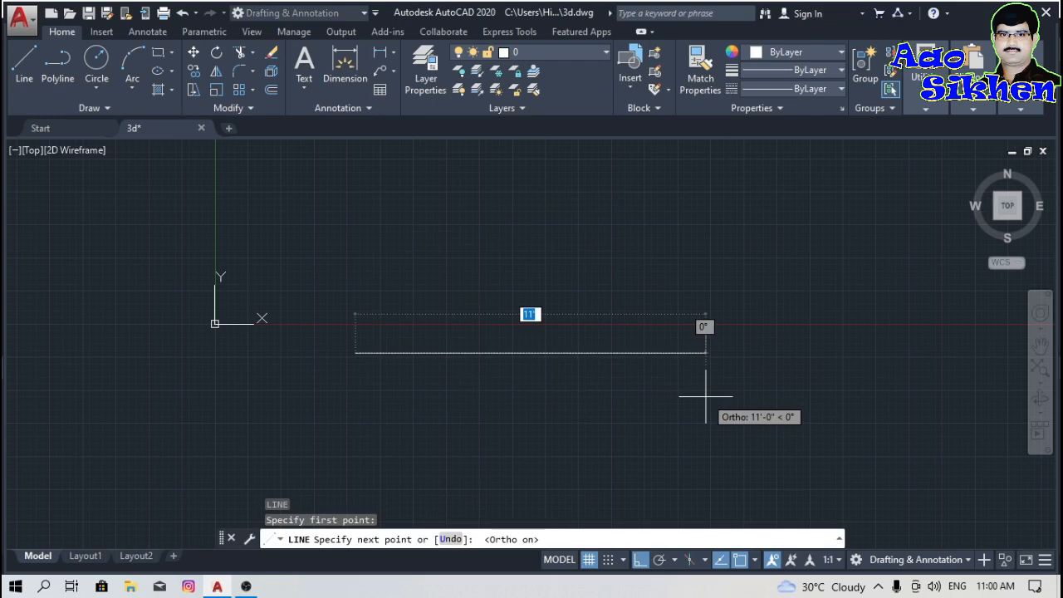
{"action": "type", "text": "10'"}
{"action": "key", "text": "Return"}
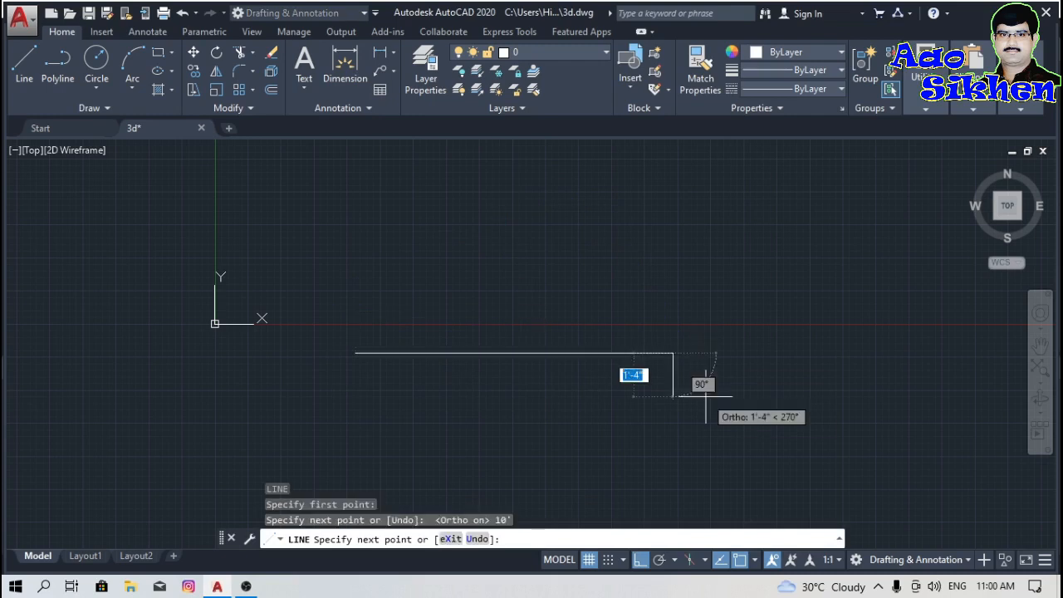
{"action": "key", "text": "Escape"}
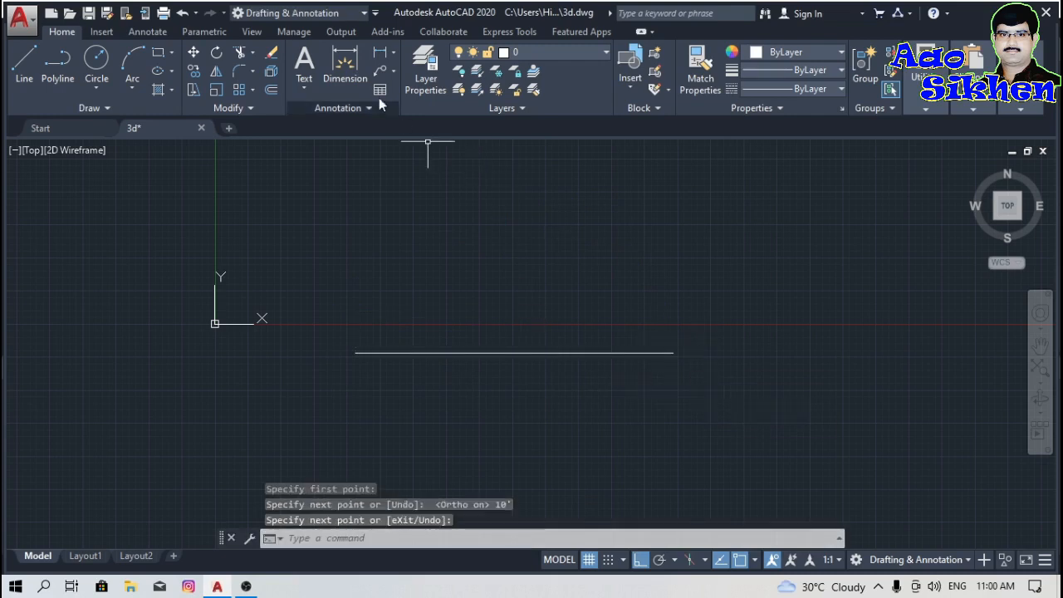
- Add a linear dimension between the horizontal line's endpoints, placed just above the line
{"action": "left_click", "coordinate": [380, 51]}
{"action": "left_click", "coordinate": [356, 353]}
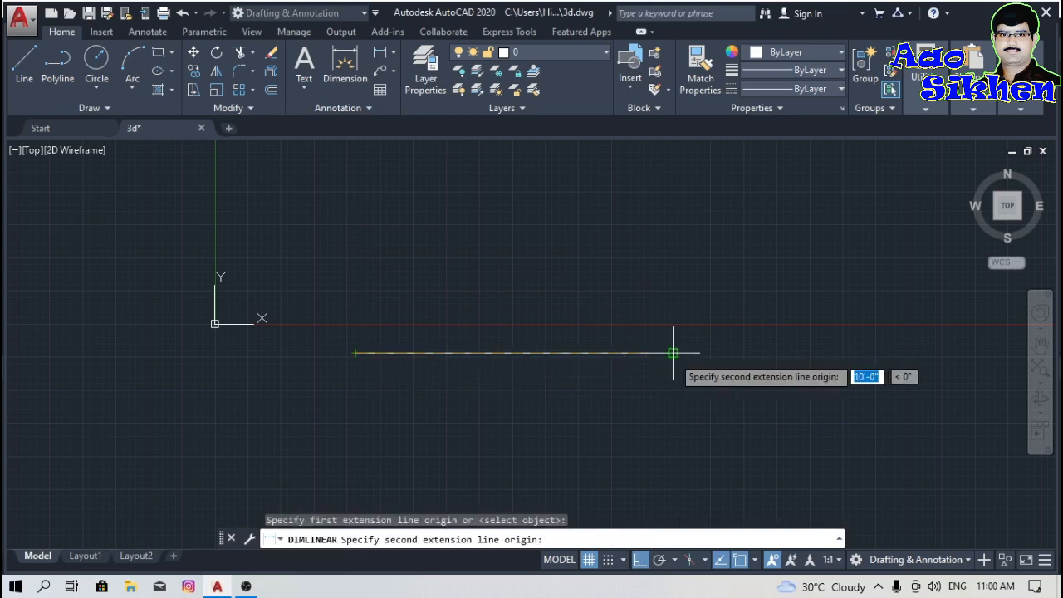
{"action": "left_click", "coordinate": [674, 353]}
{"action": "left_click", "coordinate": [677, 333]}
- Erase the linear dimension and the horizontal line beneath it
{"action": "left_click", "coordinate": [564, 319]}
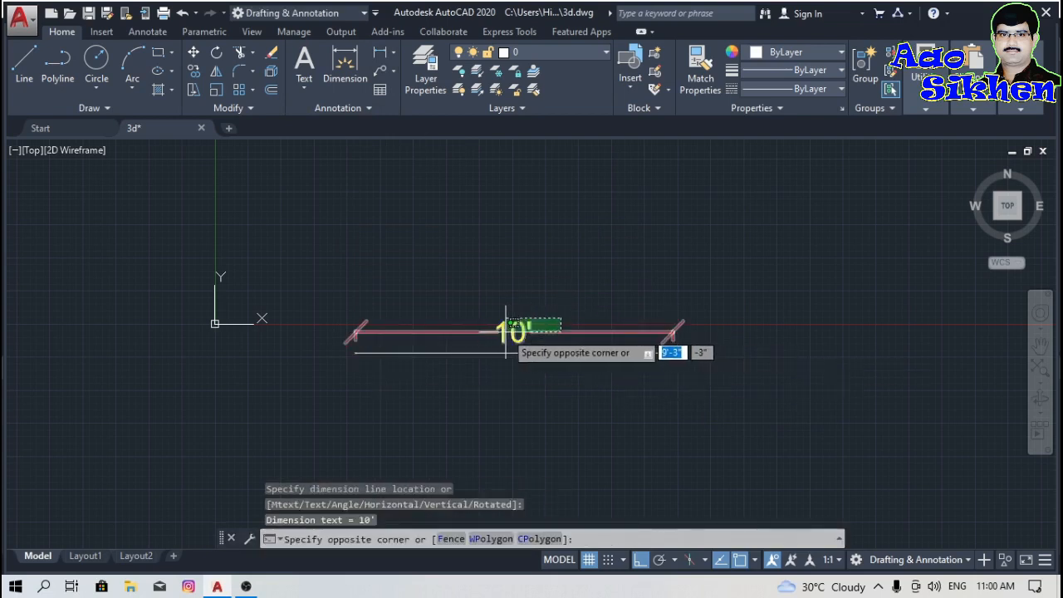
{"action": "left_click", "coordinate": [526, 337]}
{"action": "key", "text": "Delete"}
{"action": "left_click", "coordinate": [642, 299]}
{"action": "left_click", "coordinate": [581, 359]}
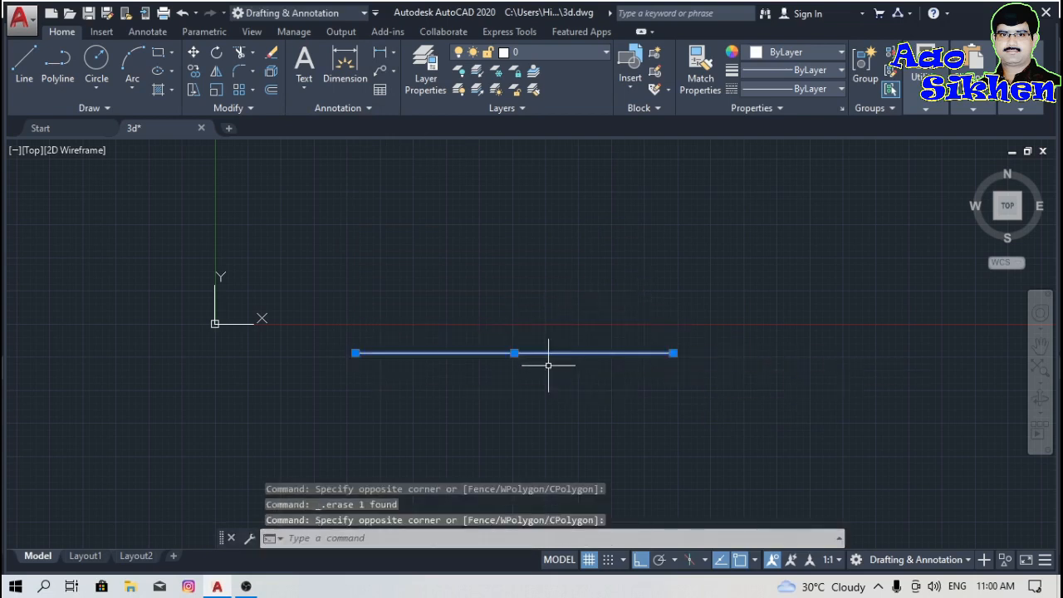
{"action": "key", "text": "Delete"}
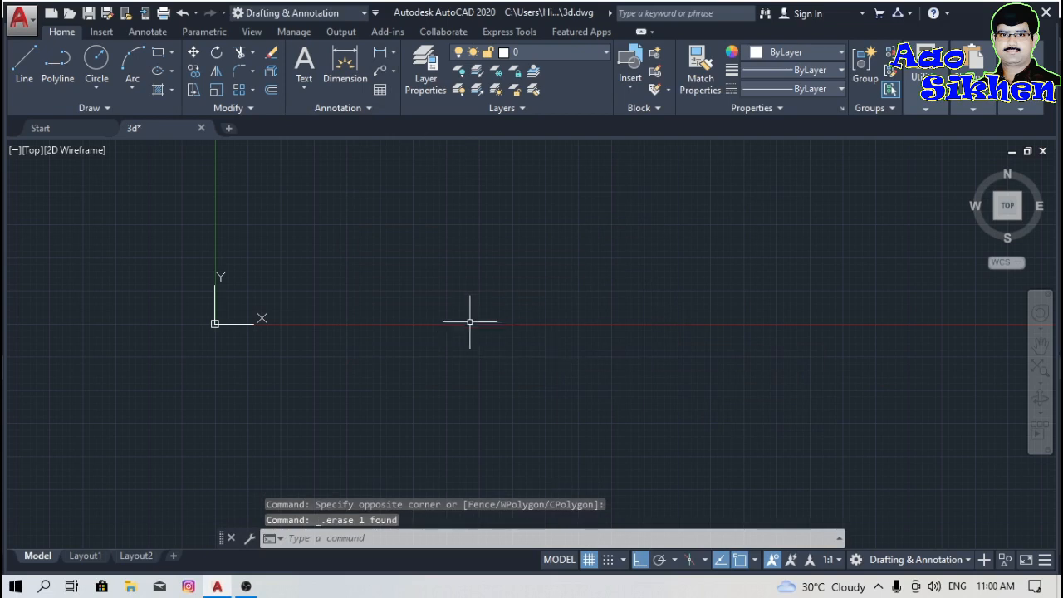
- Draw a 10' horizontal line along the X axis starting at the origin 0,0
{"action": "left_click", "coordinate": [25, 63]}
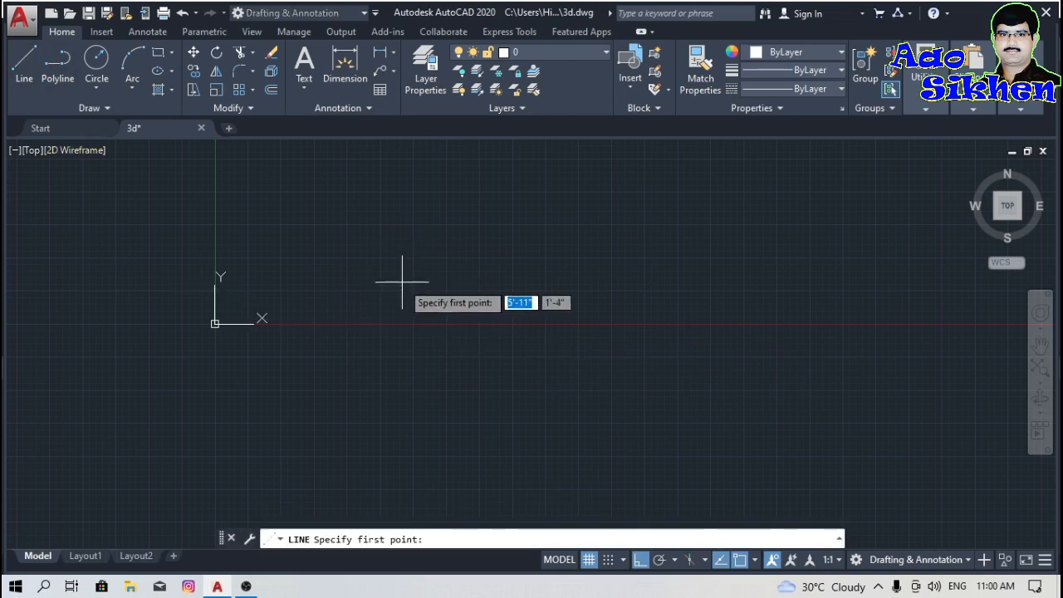
{"action": "type", "text": "0"}
{"action": "key", "text": "Tab"}
{"action": "type", "text": "0"}
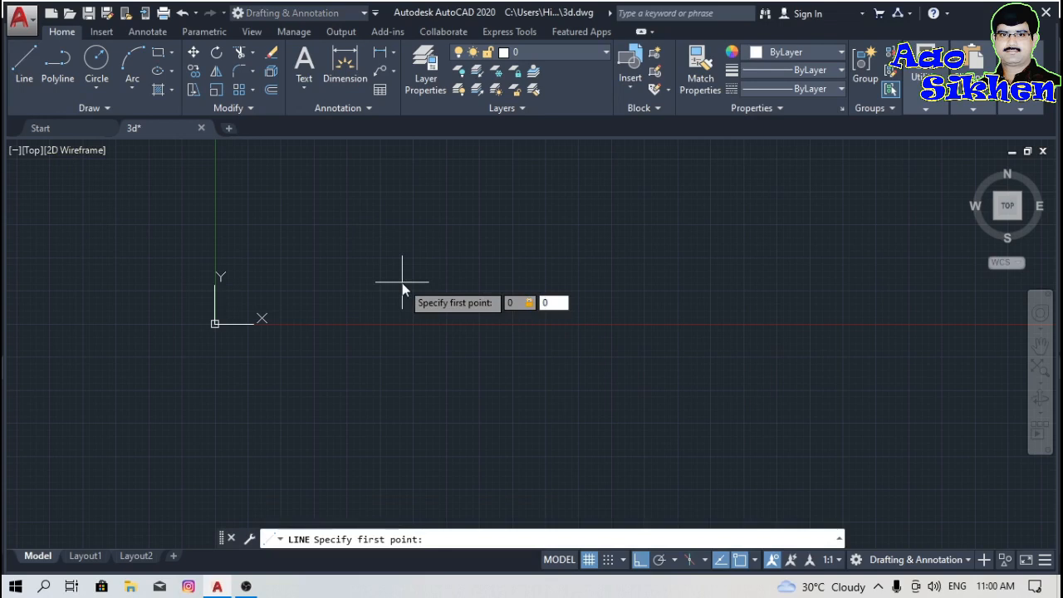
{"action": "key", "text": "Return"}
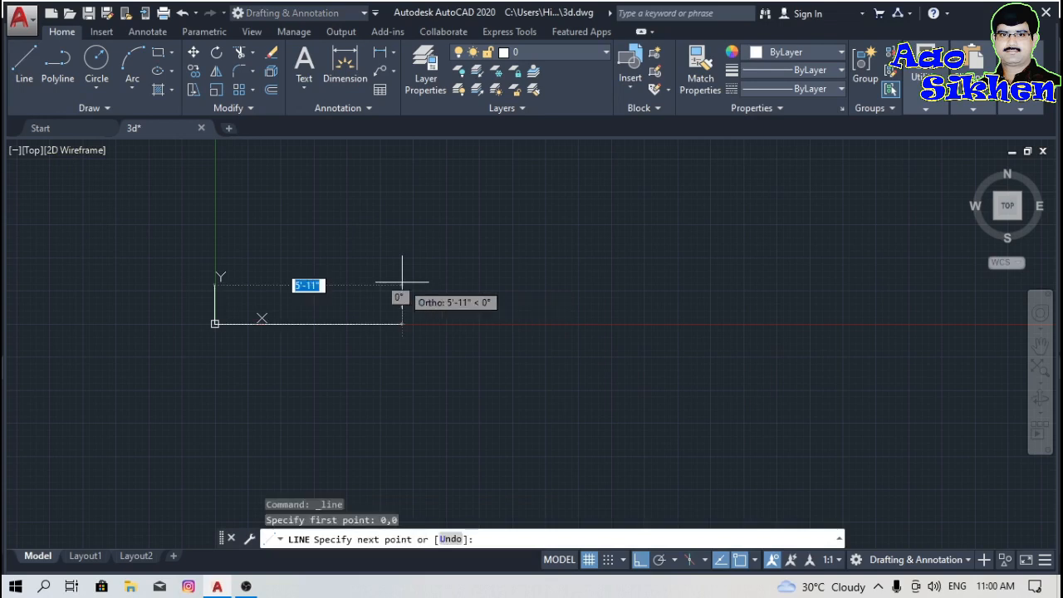
{"action": "type", "text": "10"}
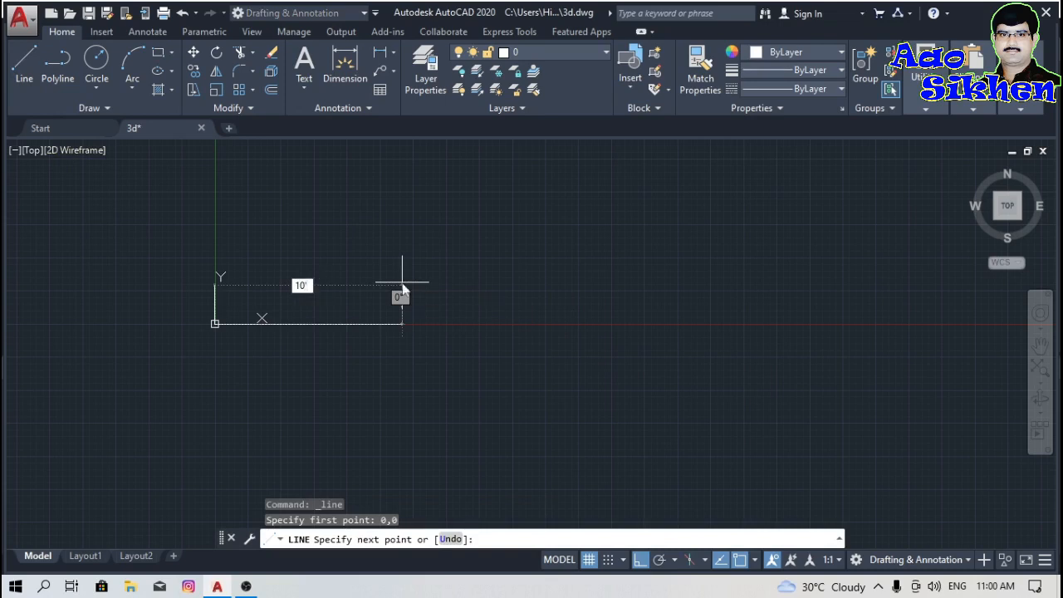
{"action": "key", "text": "Return"}
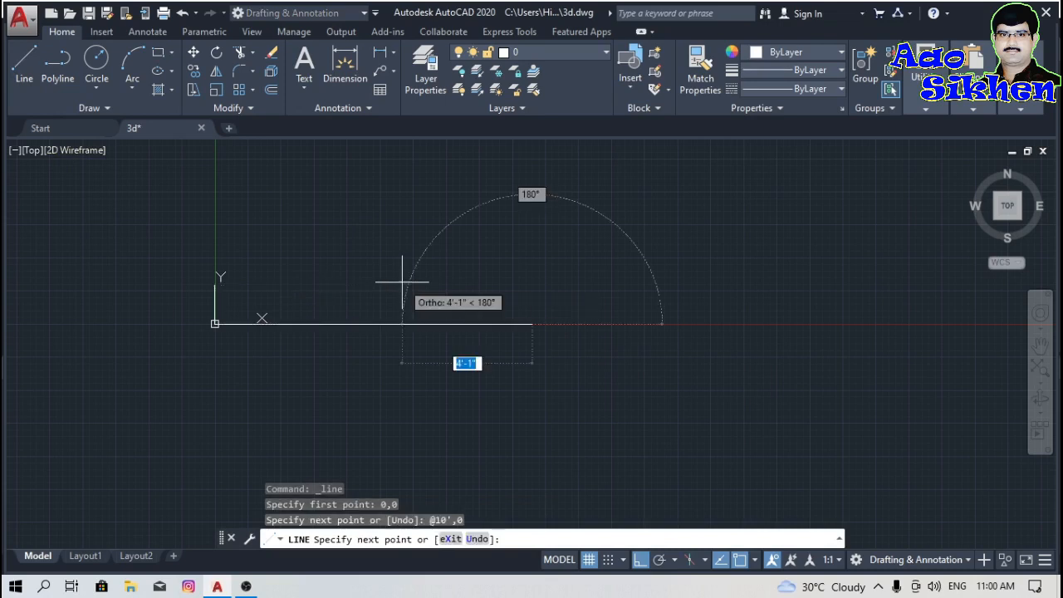
{"action": "key", "text": "Return"}
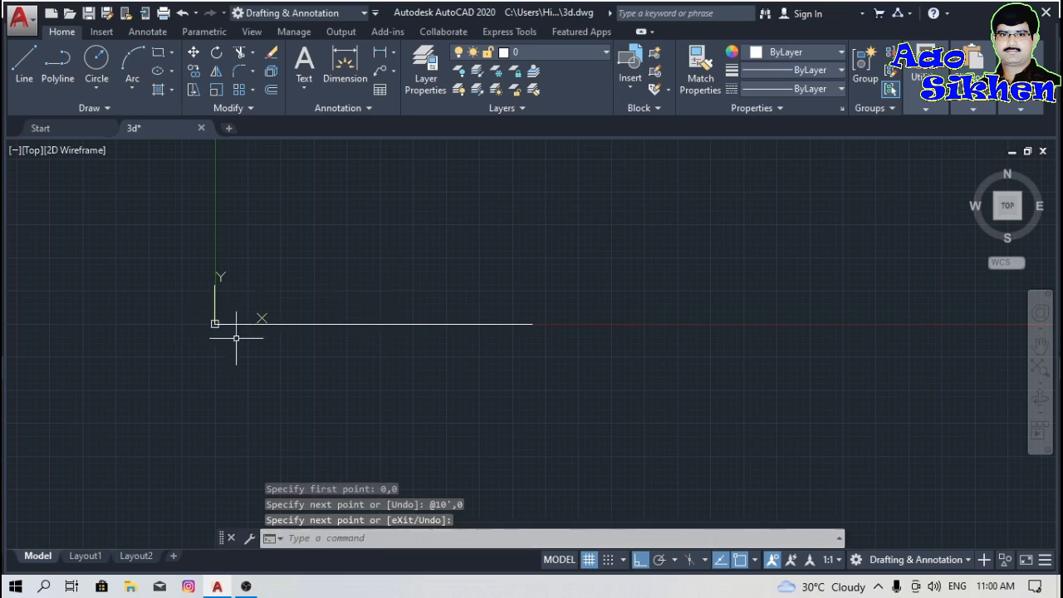
- Add a linear dimension across the full length of the line on the X axis, placed above it
{"action": "scroll", "coordinate": [270, 324], "scroll_direction": "up", "scroll_amount": 3}
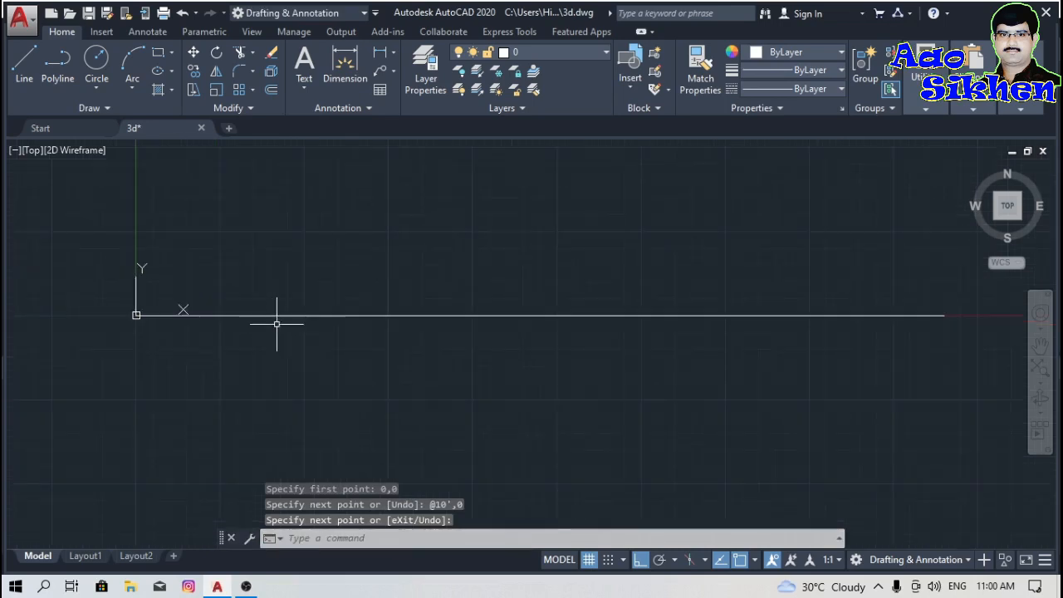
{"action": "scroll", "coordinate": [339, 260], "scroll_direction": "down", "scroll_amount": 1}
{"action": "left_click", "coordinate": [380, 53]}
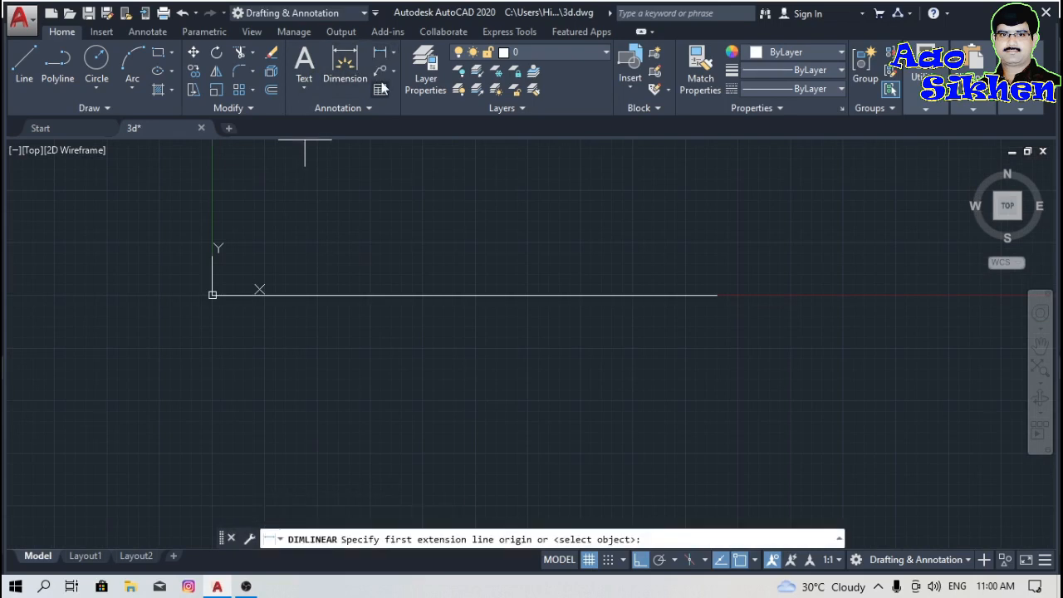
{"action": "left_click", "coordinate": [212, 295]}
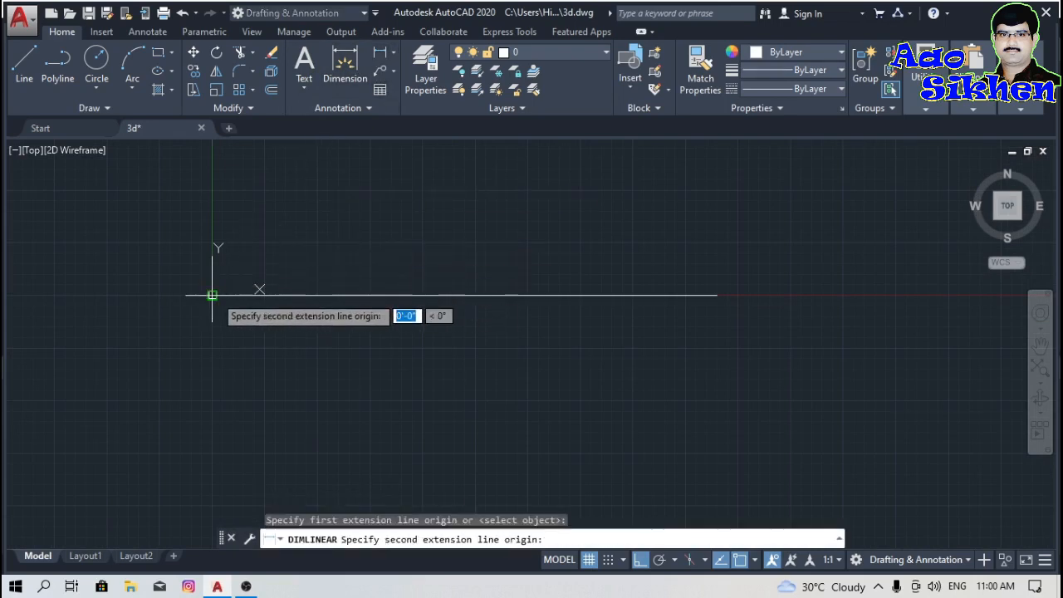
{"action": "left_click", "coordinate": [717, 295]}
{"action": "left_click", "coordinate": [710, 240]}
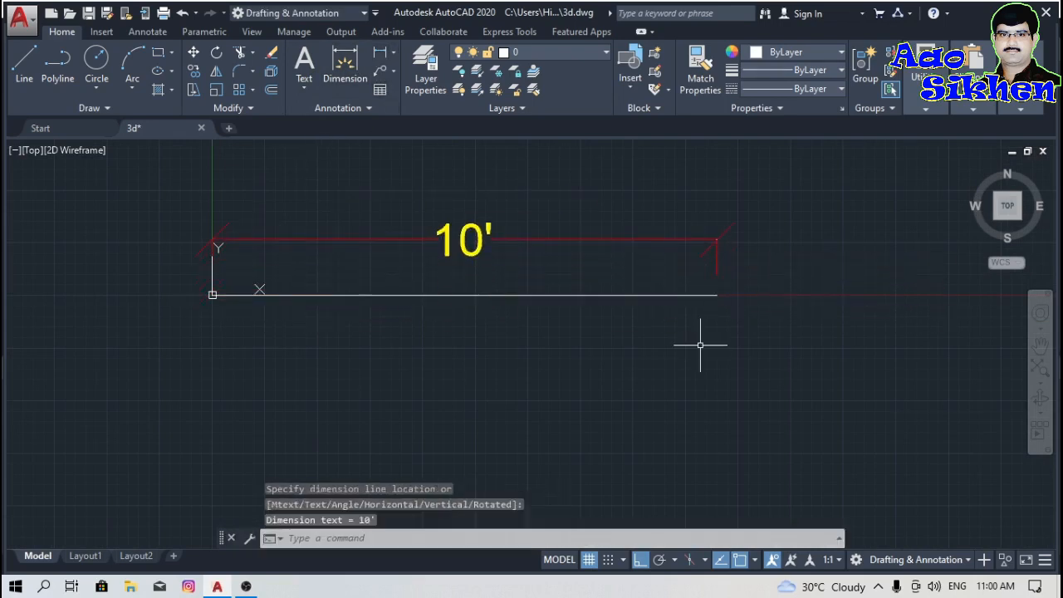
- Erase the line starting at the origin together with its dimension
{"action": "left_click", "coordinate": [739, 211]}
{"action": "left_click", "coordinate": [594, 357]}
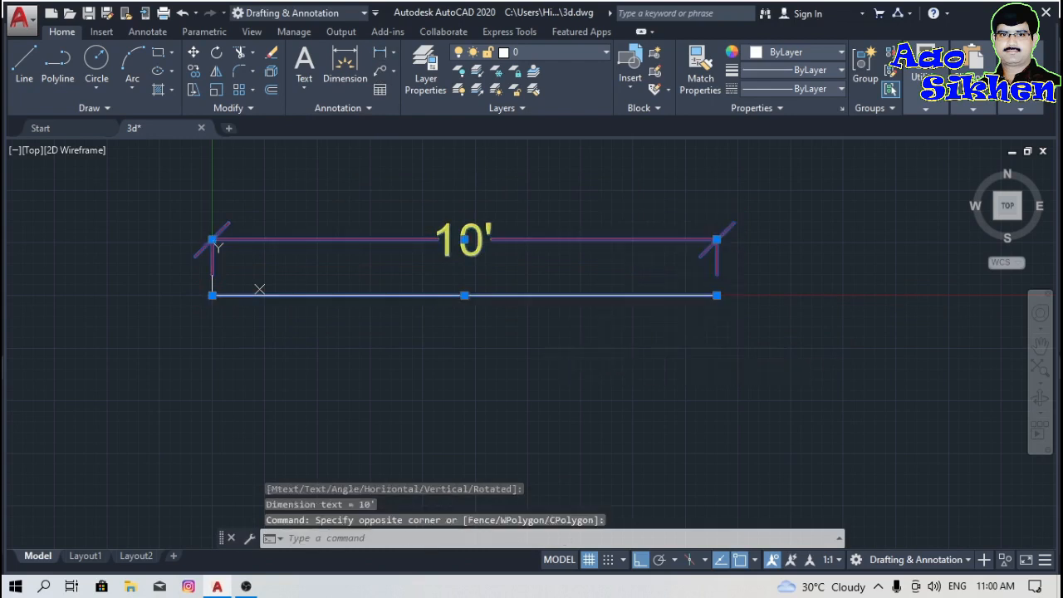
{"action": "key", "text": "Delete"}
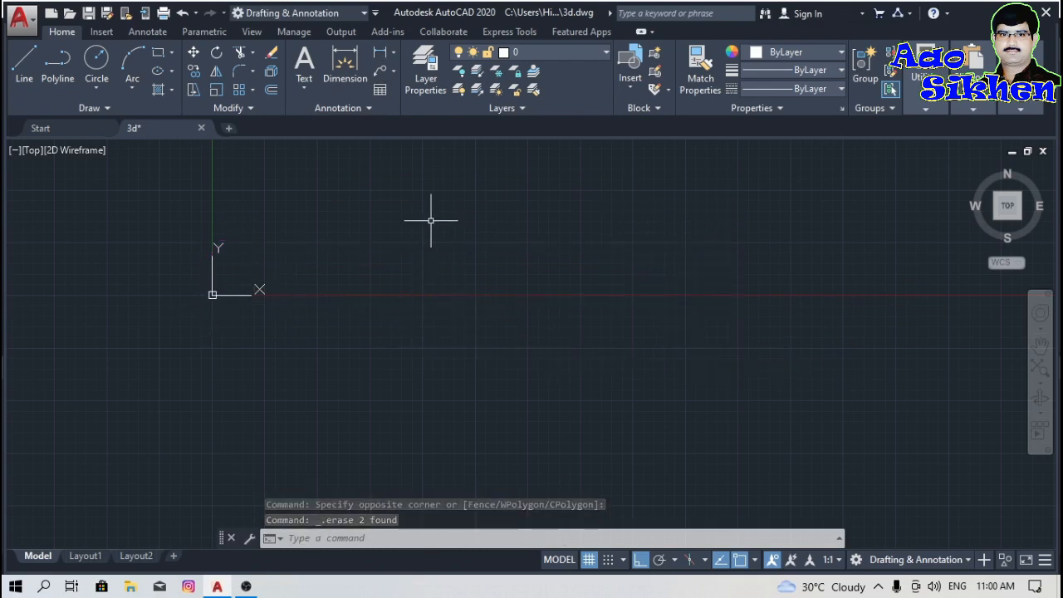
- Draw a 10' line at 0° from a free start point just below the X axis, near the origin
{"action": "left_click", "coordinate": [25, 88]}
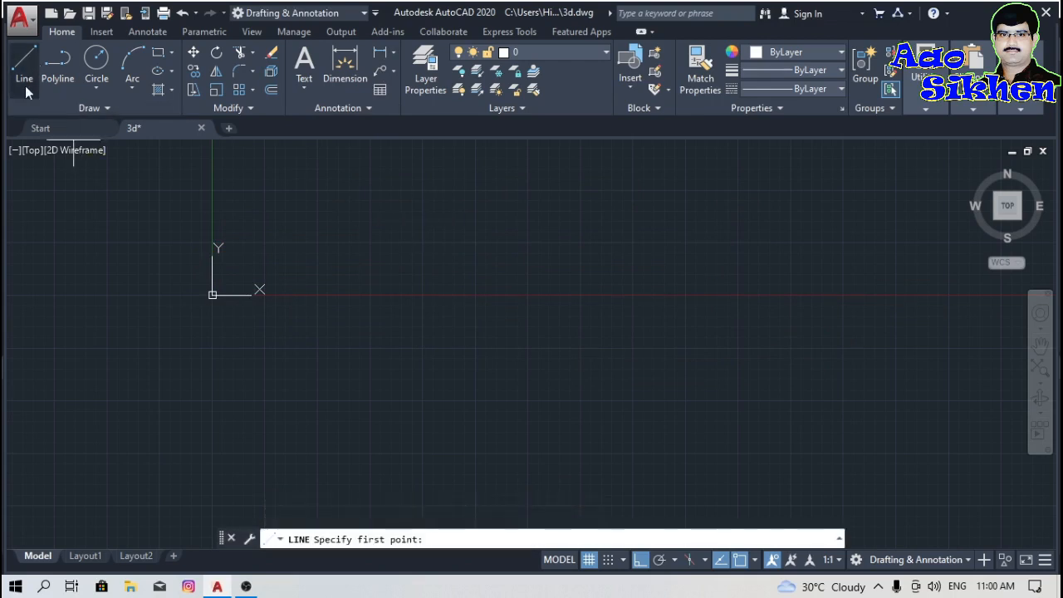
{"action": "left_click", "coordinate": [320, 323]}
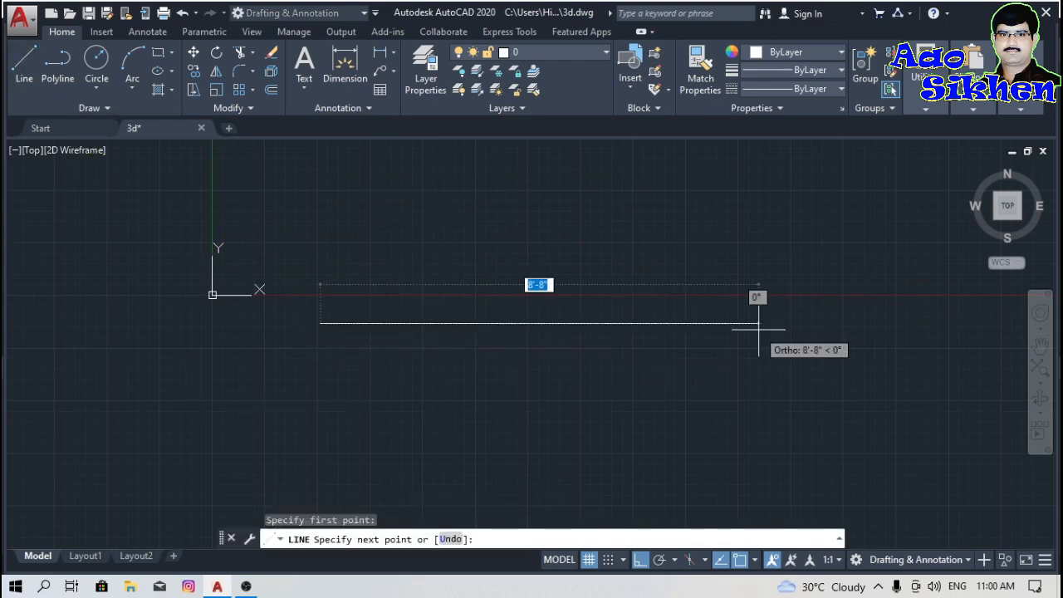
{"action": "type", "text": "10"}
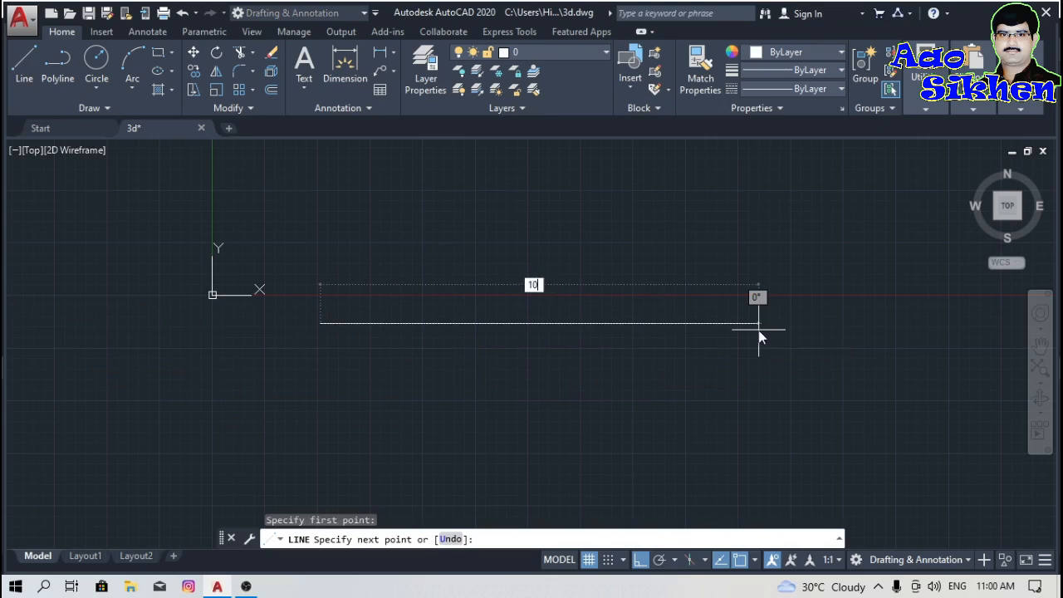
{"action": "type", "text": "'"}
{"action": "key", "text": "Return"}
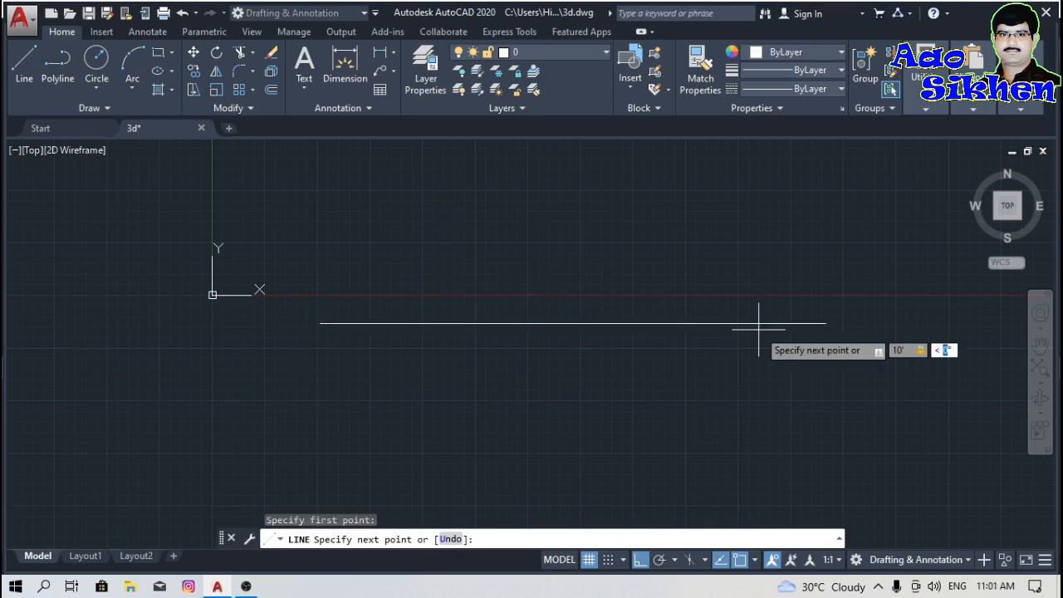
{"action": "type", "text": "0"}
{"action": "key", "text": "Return"}
{"action": "key", "text": "Return"}
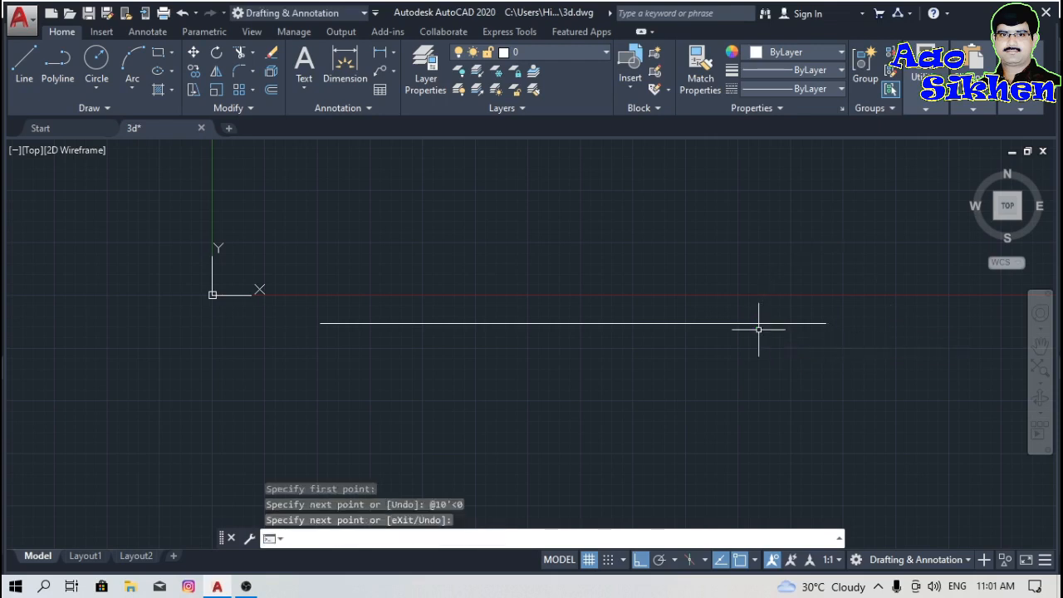
- Add a linear dimension across the full length of the horizontal line, placed just above it
{"action": "left_click", "coordinate": [380, 52]}
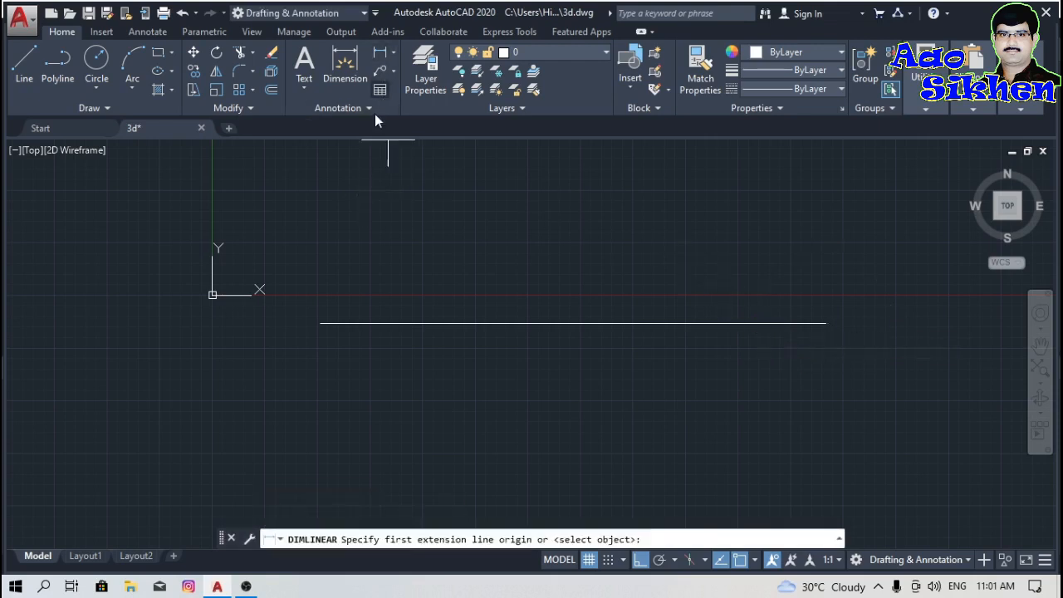
{"action": "left_click", "coordinate": [322, 324]}
{"action": "left_click", "coordinate": [825, 323]}
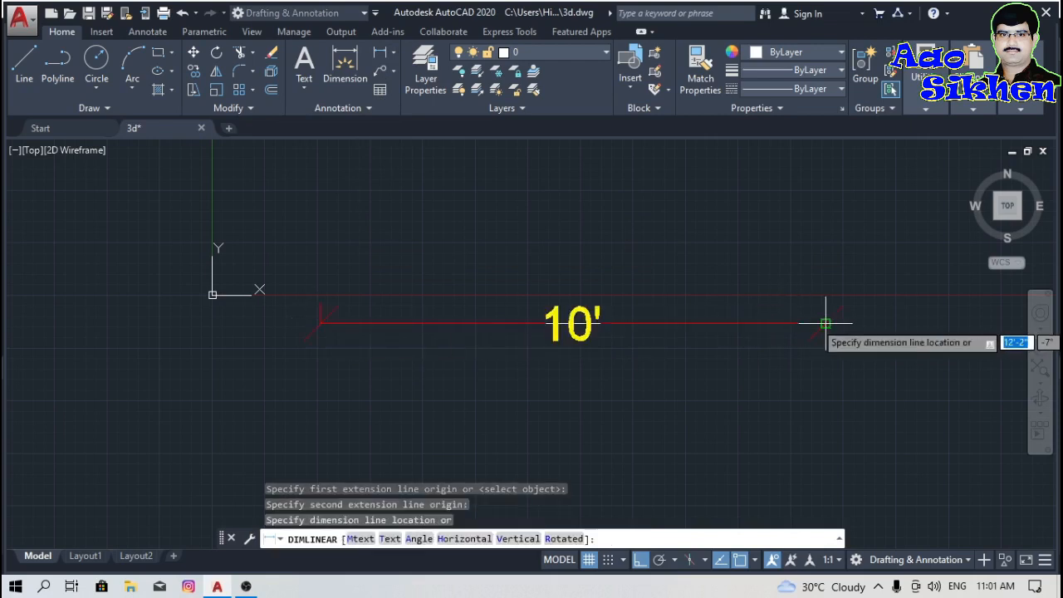
{"action": "left_click", "coordinate": [822, 290]}
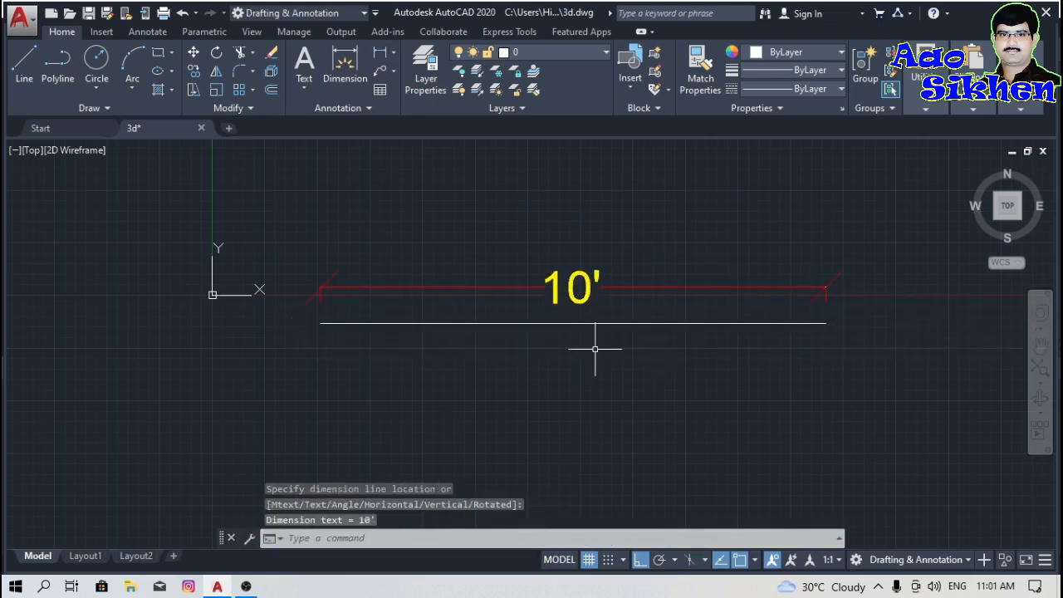
- Erase the horizontal line below the X axis together with its linear dimension
{"action": "middle_click_drag", "start_coordinate": [498, 351], "coordinate": [451, 403]}
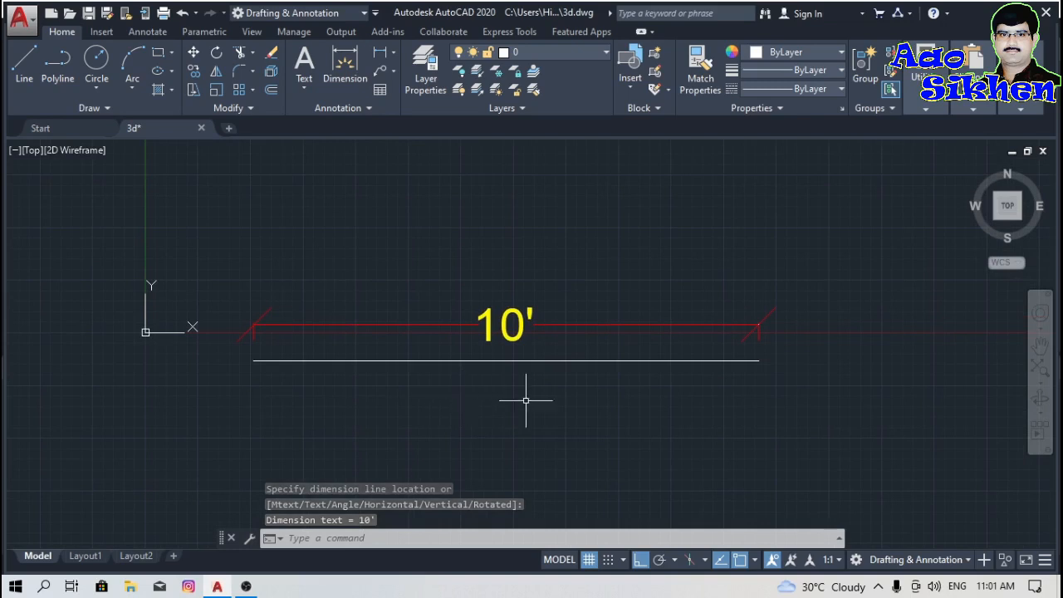
{"action": "left_click", "coordinate": [765, 295]}
{"action": "left_click", "coordinate": [679, 370]}
{"action": "key", "text": "Delete"}
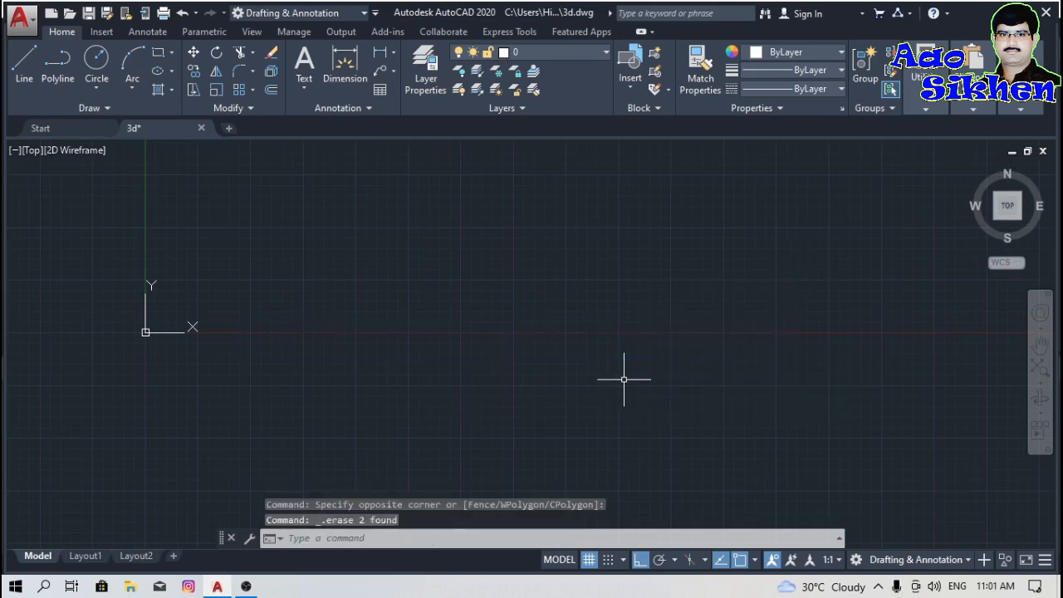
- Draw a 10' line at a 45° angle from a free start point on the X axis
{"action": "left_click", "coordinate": [24, 70]}
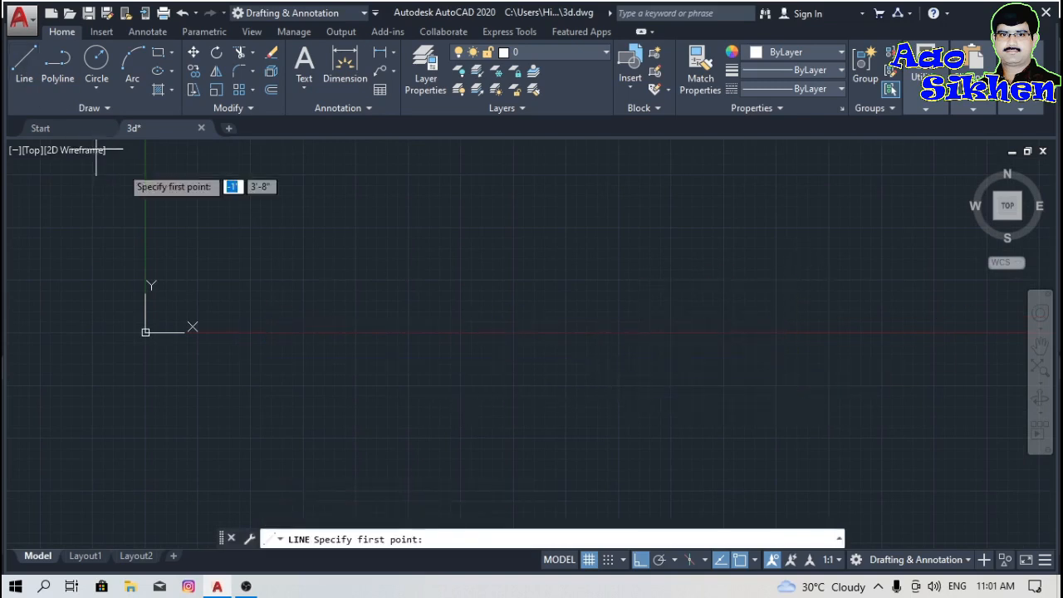
{"action": "left_click", "coordinate": [356, 333]}
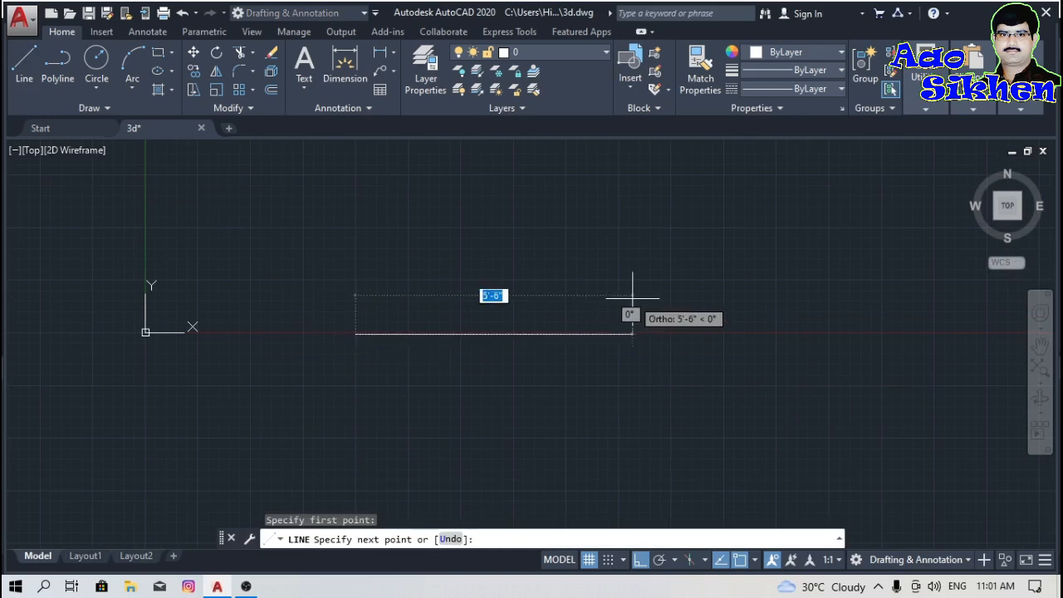
{"action": "type", "text": "10'"}
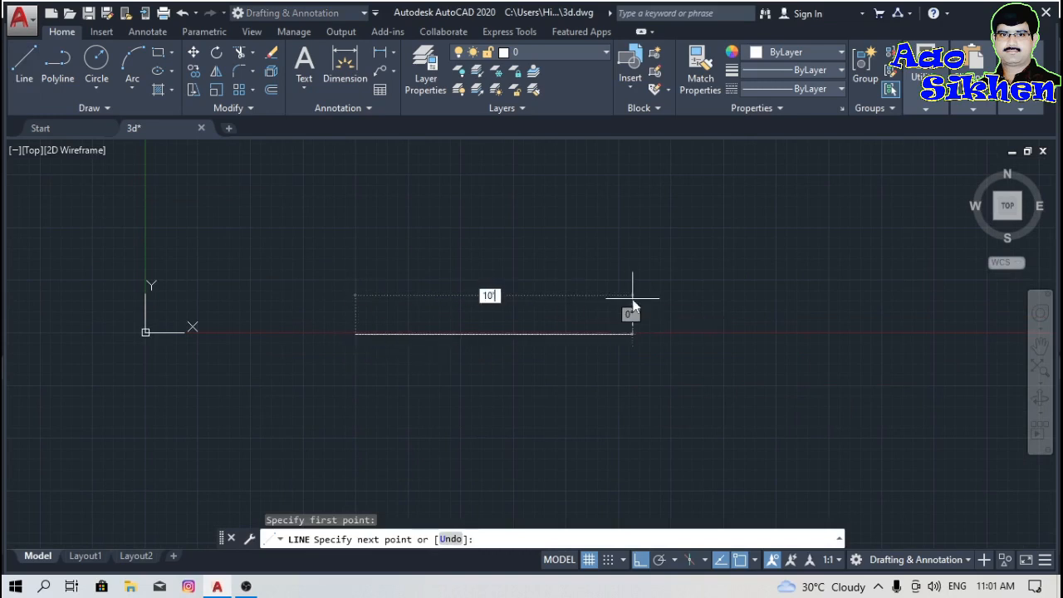
{"action": "key", "text": "Tab"}
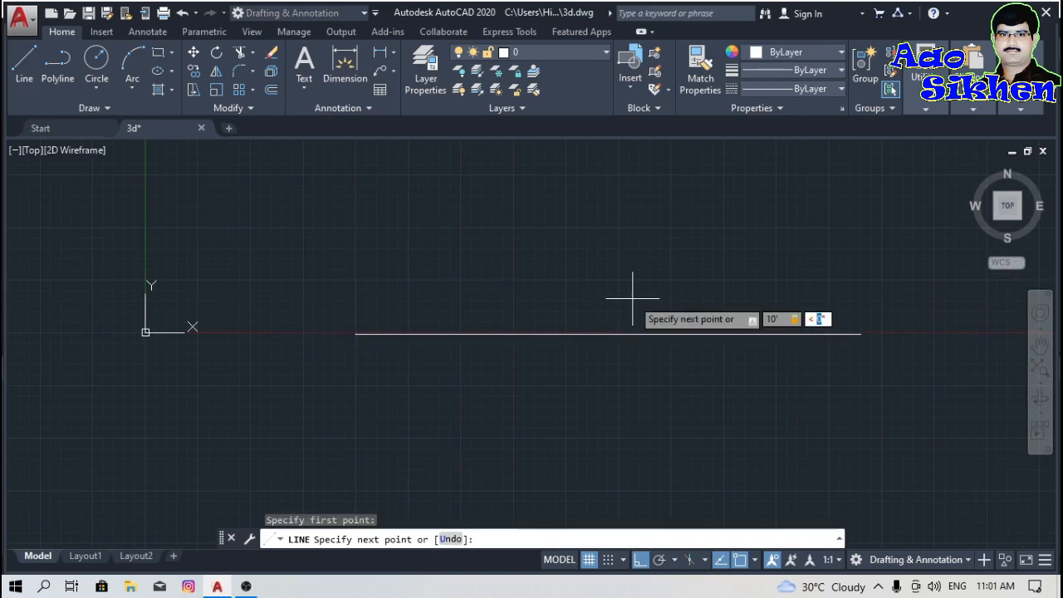
{"action": "type", "text": "45"}
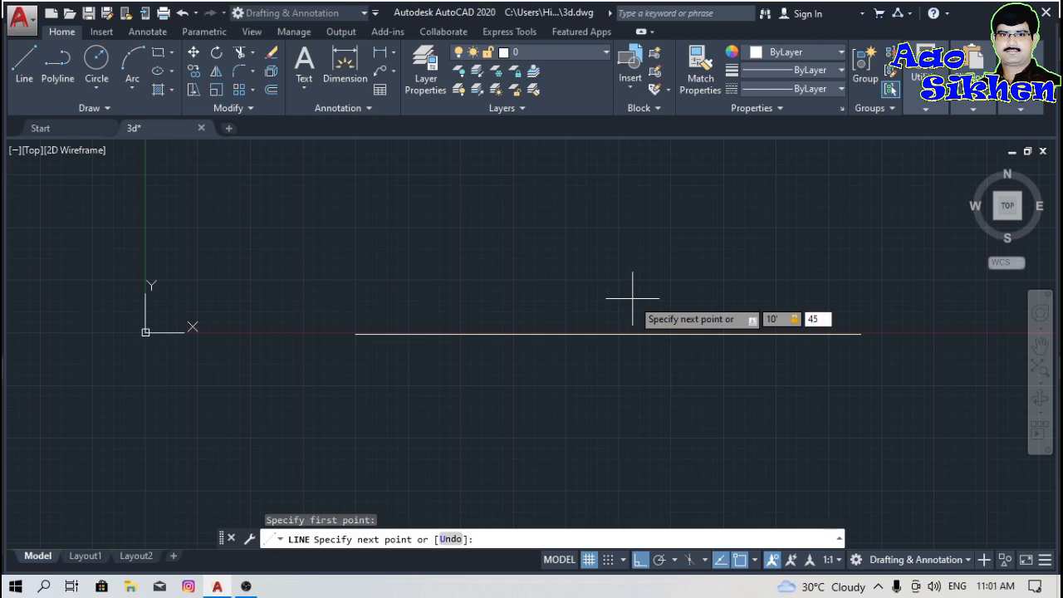
{"action": "key", "text": "Return"}
{"action": "key", "text": "Return"}
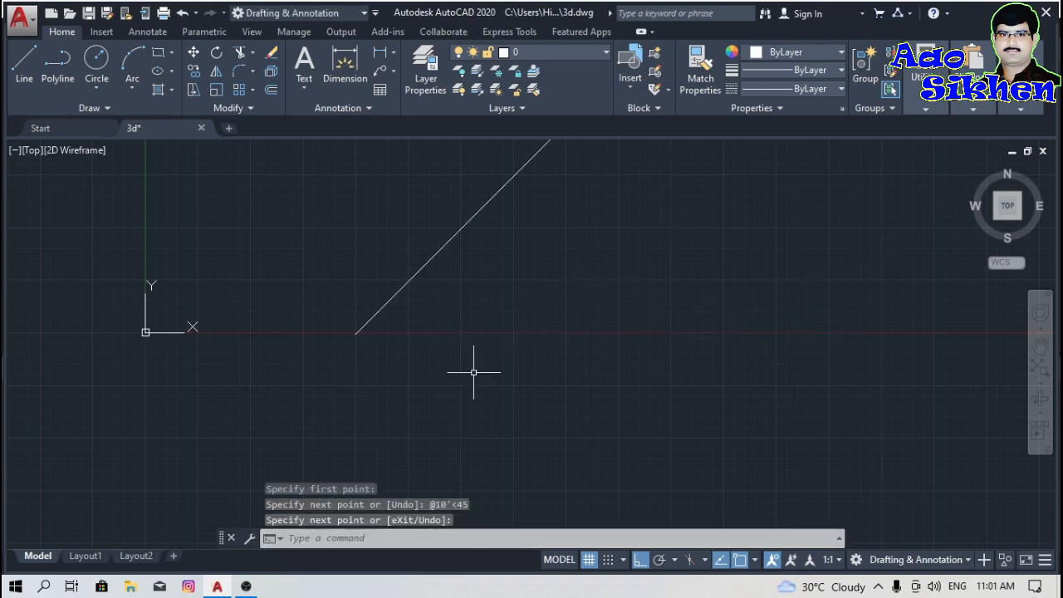
- Add an aligned dimension between the two ends of the 45° line, placed on its upper-left side
{"action": "scroll", "coordinate": [441, 408], "scroll_direction": "down", "scroll_amount": 4}
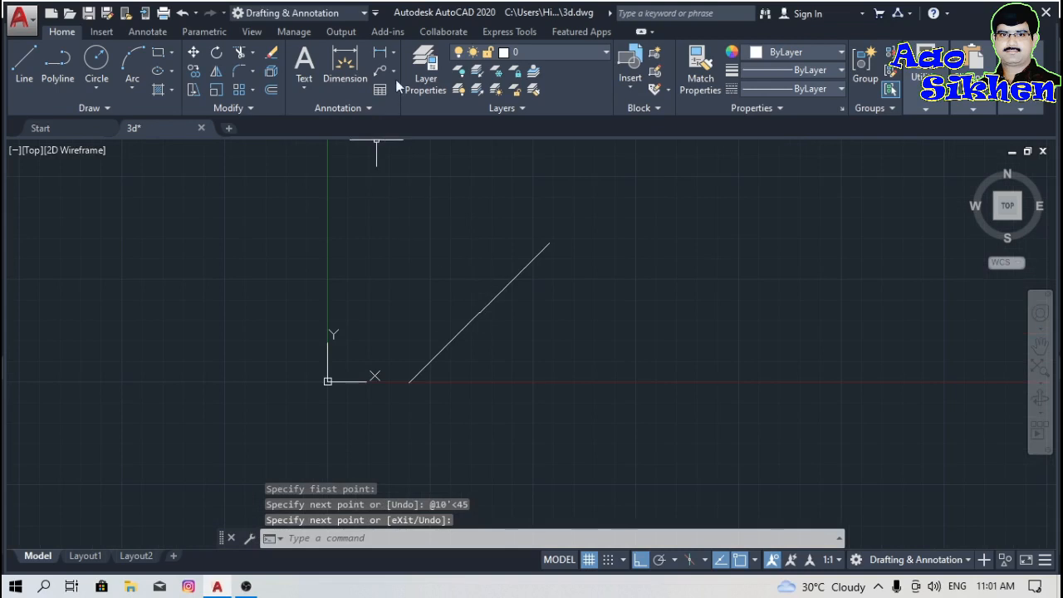
{"action": "left_click", "coordinate": [394, 53]}
{"action": "left_click", "coordinate": [398, 106]}
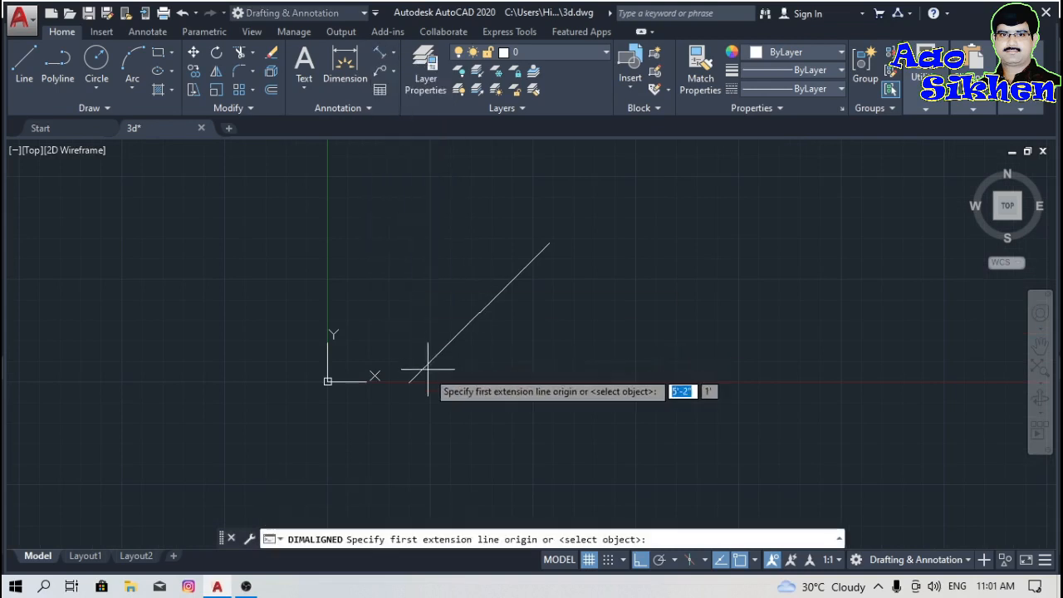
{"action": "left_click", "coordinate": [408, 382]}
{"action": "left_click", "coordinate": [549, 241]}
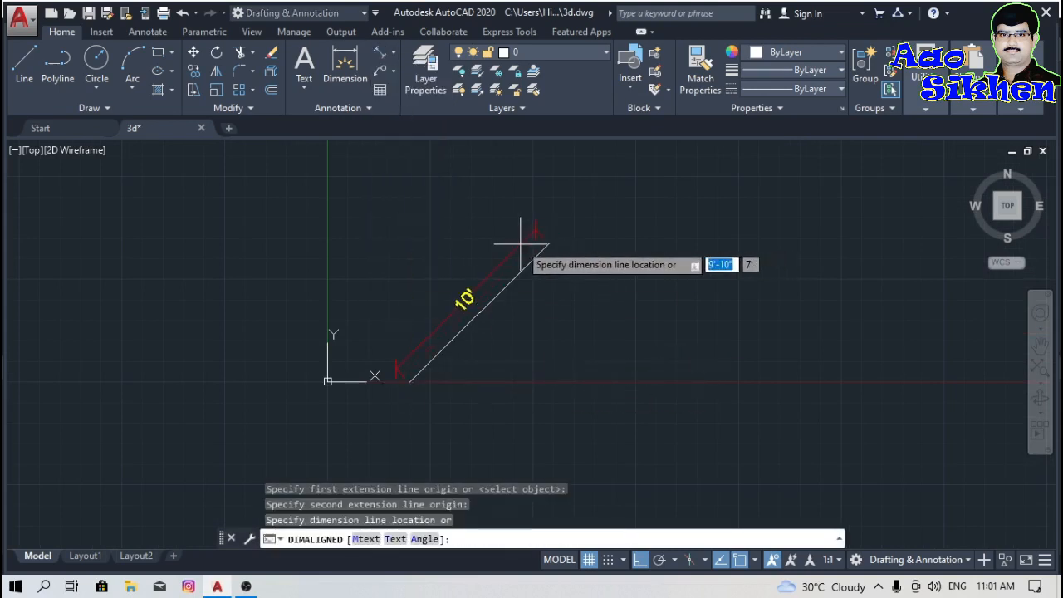
{"action": "left_click", "coordinate": [519, 240]}
- Erase the 45° line together with its aligned dimension
{"action": "left_click", "coordinate": [589, 211]}
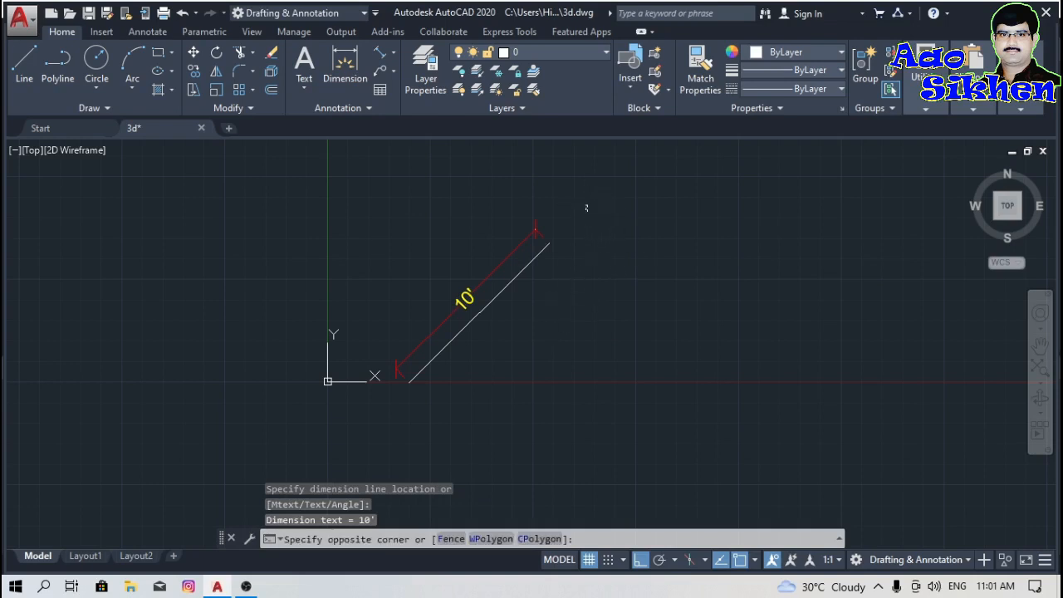
{"action": "left_click", "coordinate": [498, 281]}
{"action": "key", "text": "Delete"}
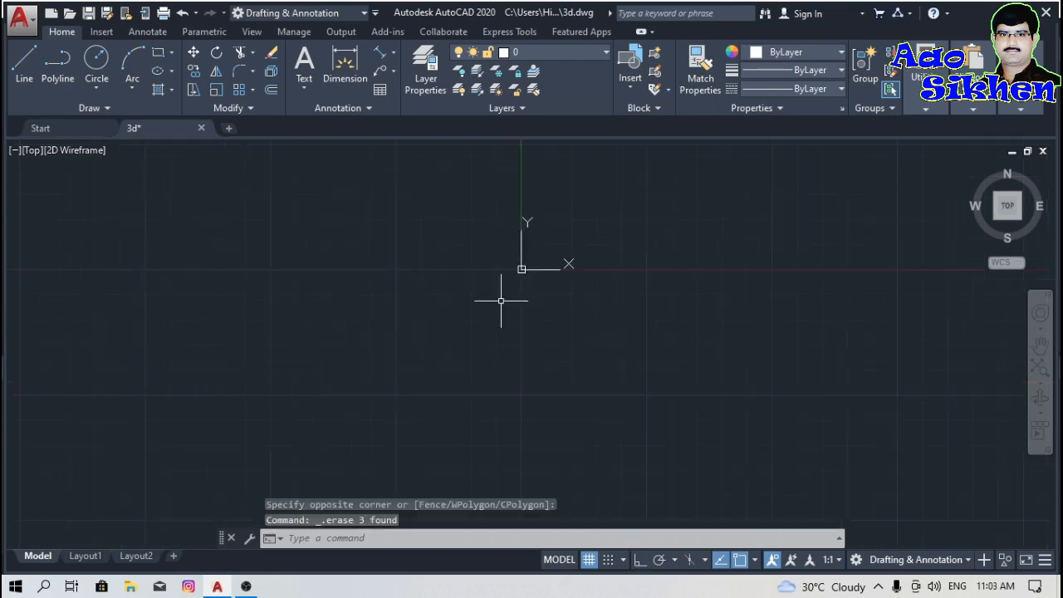
- Start a line at the origin 0,0 and draw the square's bottom side 10' long at 0°
{"action": "scroll", "coordinate": [600, 227], "scroll_direction": "up", "scroll_amount": 4}
{"action": "scroll", "coordinate": [587, 277], "scroll_direction": "up", "scroll_amount": 4}
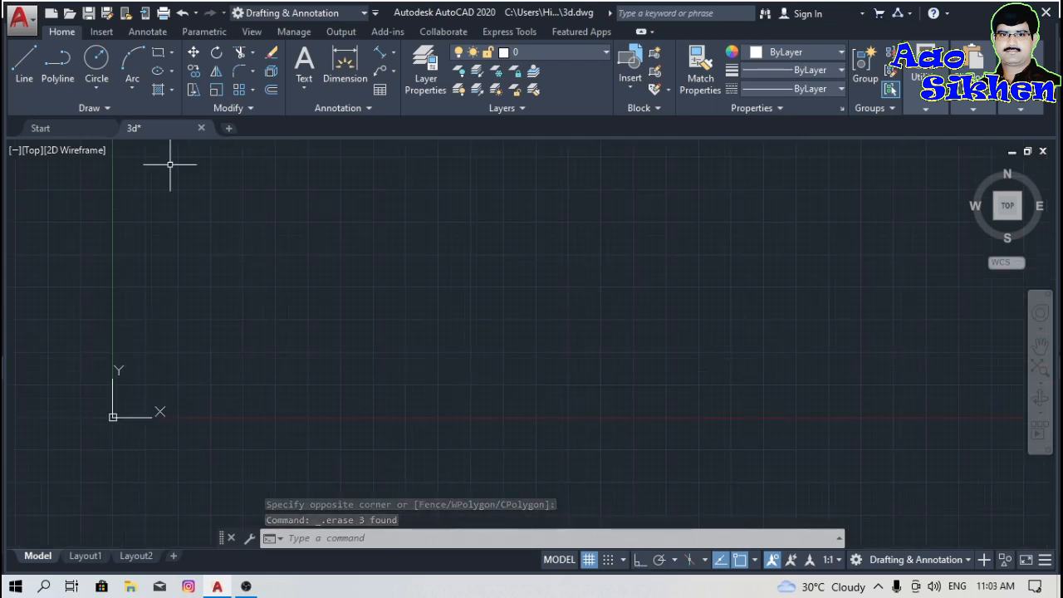
{"action": "left_click", "coordinate": [32, 68]}
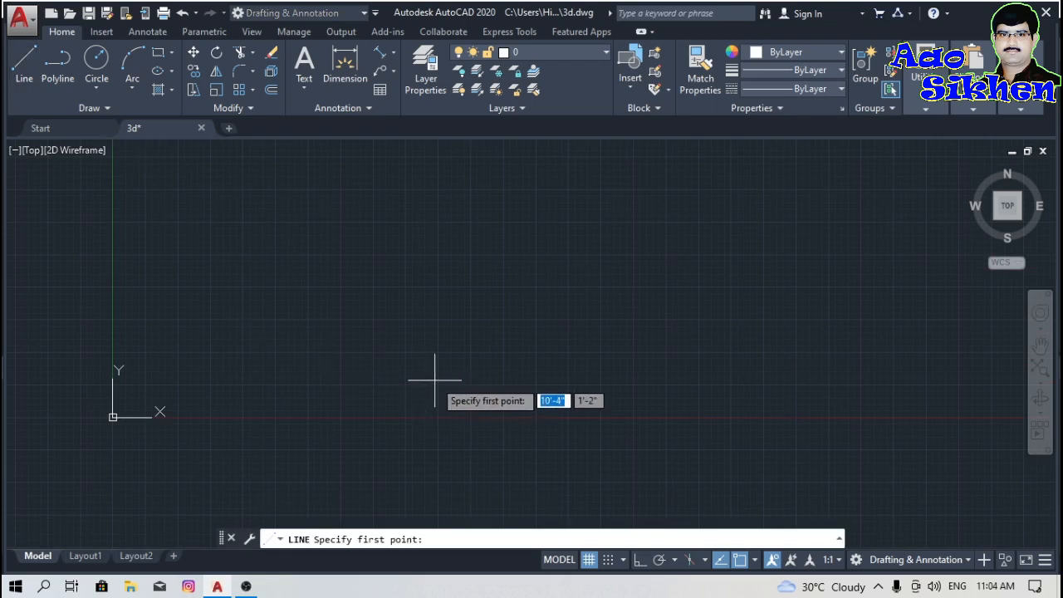
{"action": "type", "text": "0,0"}
{"action": "key", "text": "Return"}
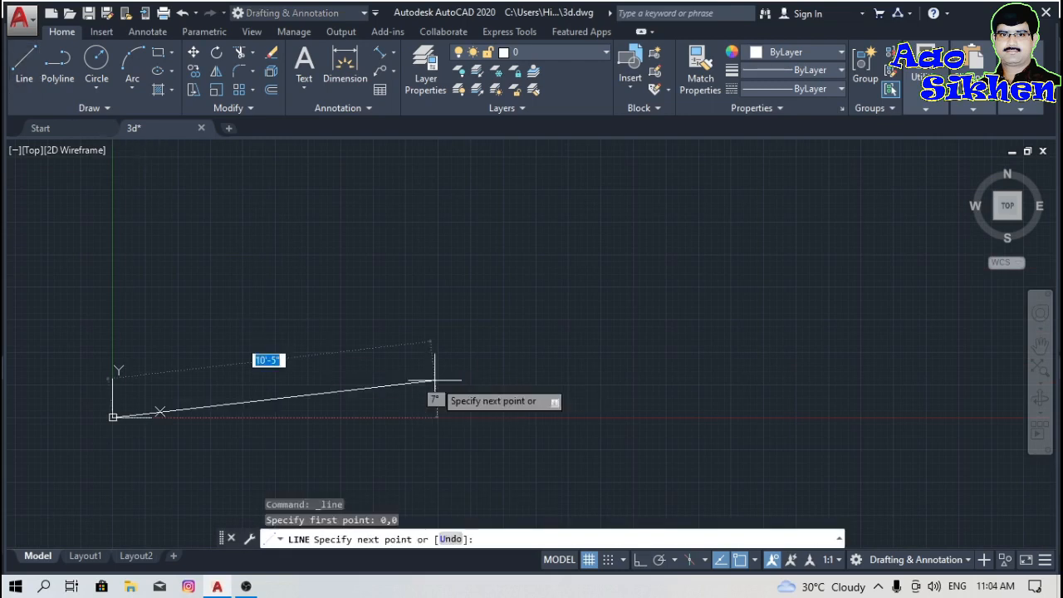
{"action": "type", "text": "10"}
{"action": "key", "text": "Tab"}
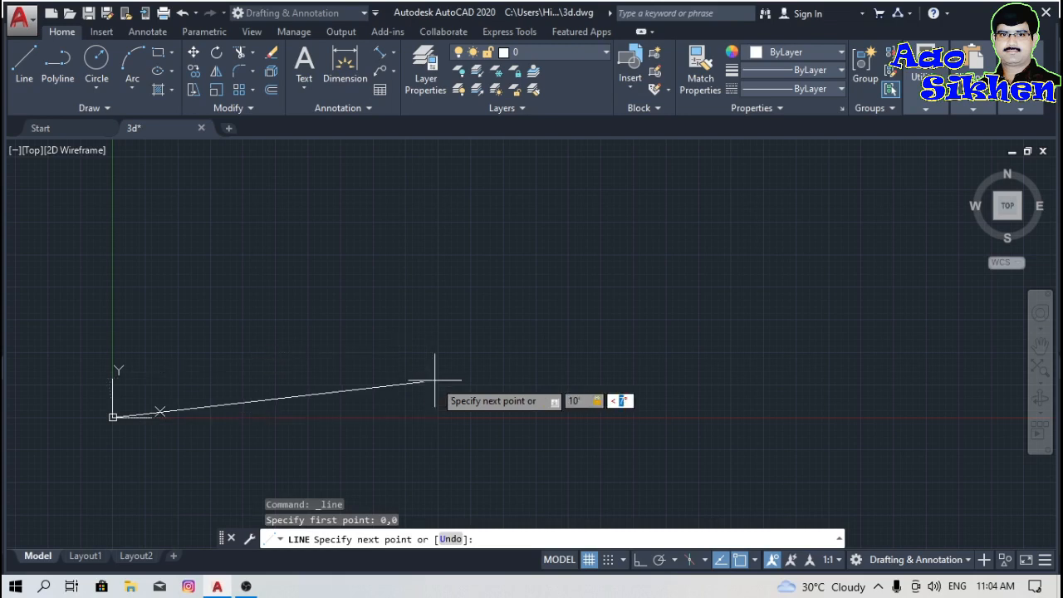
{"action": "type", "text": "0"}
{"action": "key", "text": "Return"}
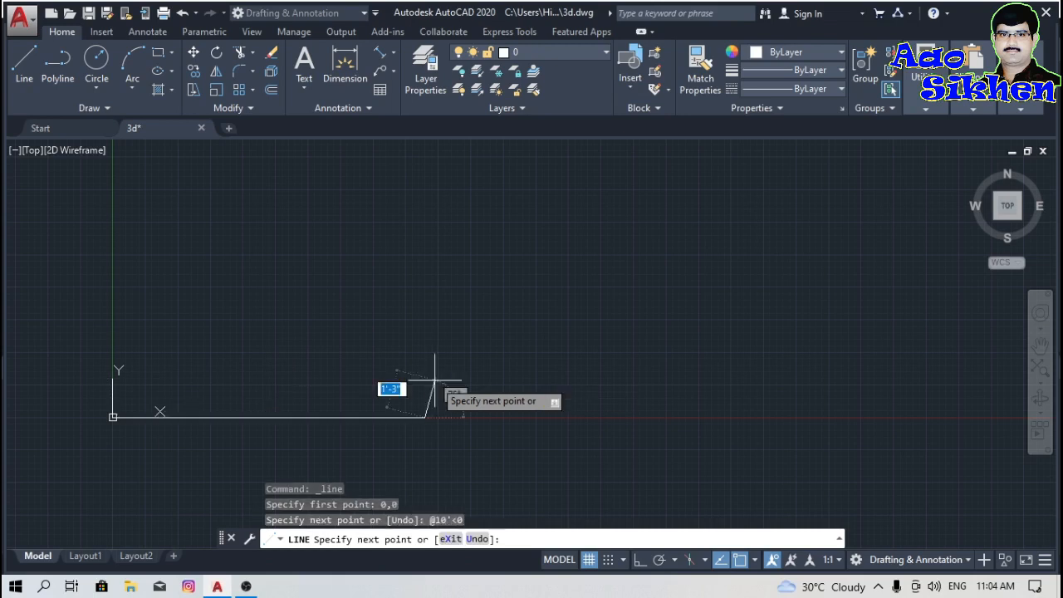
- Continue the line with the square's right side, 10' long at 90°
{"action": "type", "text": "10"}
{"action": "key", "text": "Tab"}
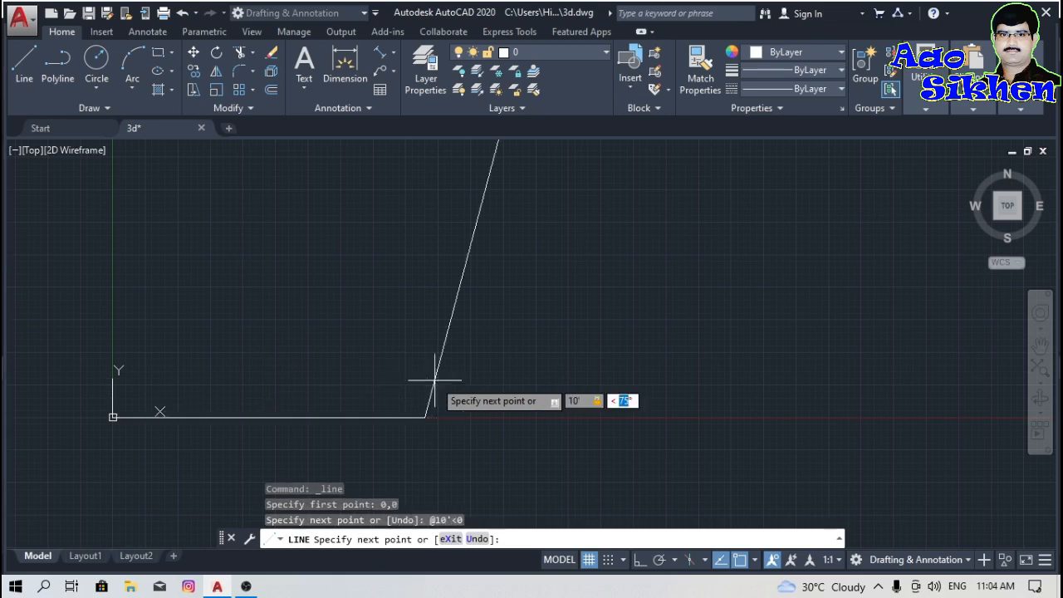
{"action": "type", "text": "90"}
{"action": "key", "text": "Return"}
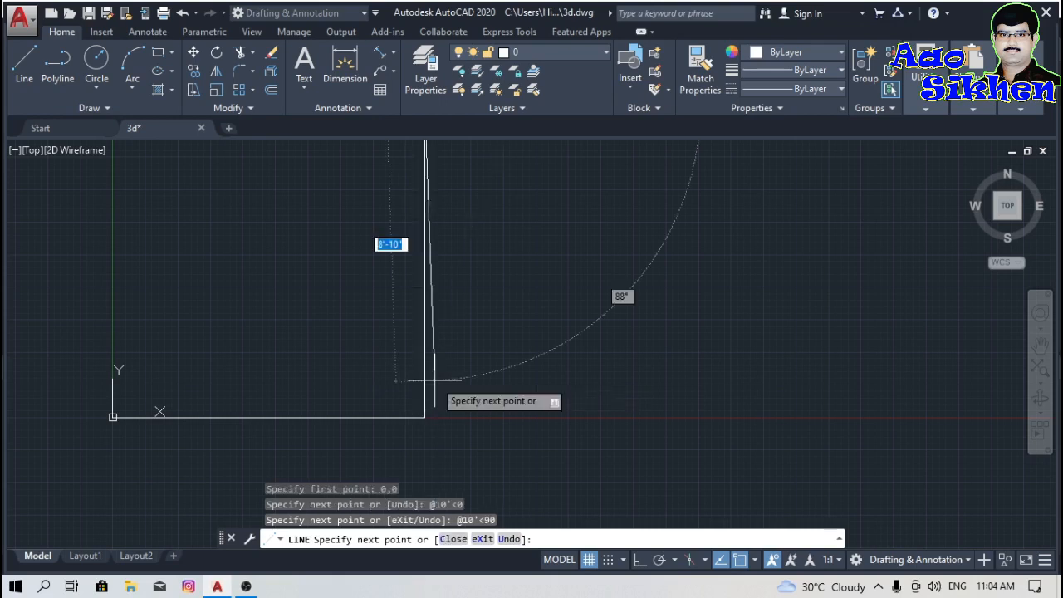
- Continue the line with the square's upper side, 10' long at 180°
{"action": "type", "text": "10"}
{"action": "type", "text": "1"}
{"action": "key", "text": "BackSpace"}
{"action": "type", "text": "'"}
{"action": "key", "text": "Tab"}
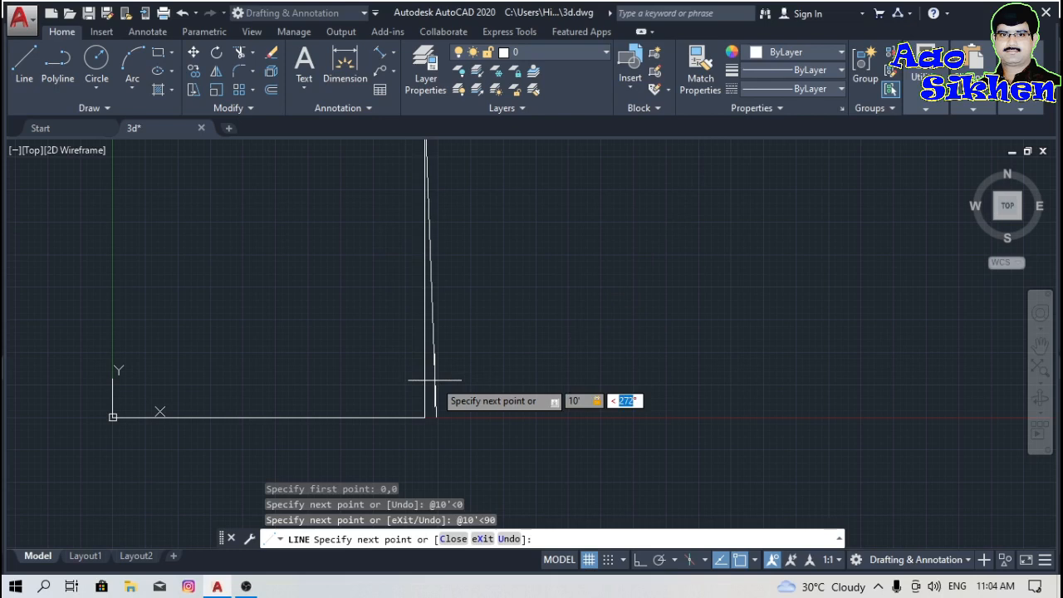
{"action": "type", "text": "180"}
{"action": "key", "text": "Return"}
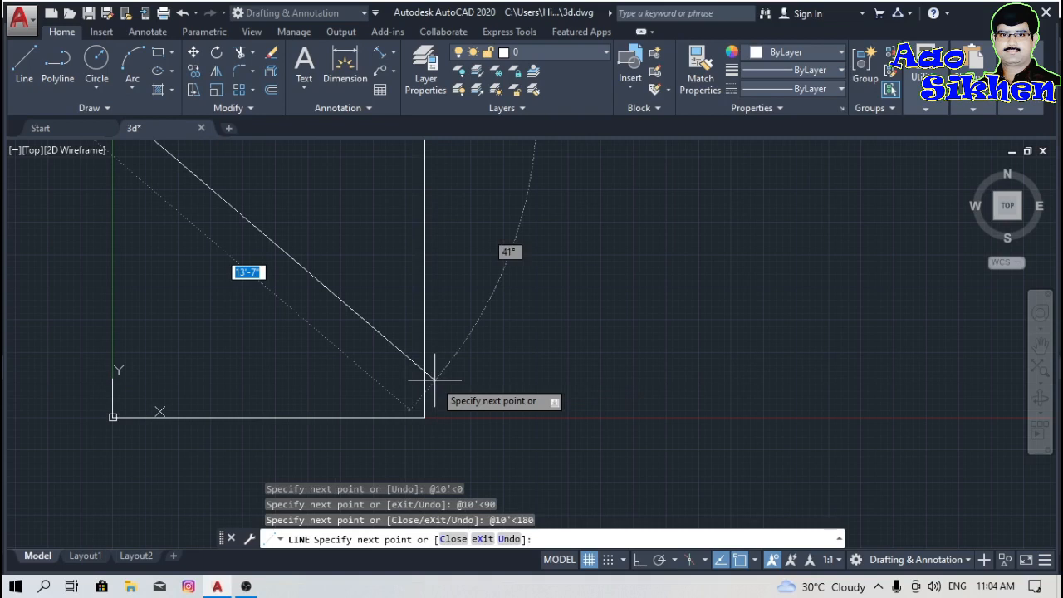
- Draw the square's last side 10' long at 270° back to the origin and finish the line
{"action": "type", "text": "10"}
{"action": "key", "text": "Tab"}
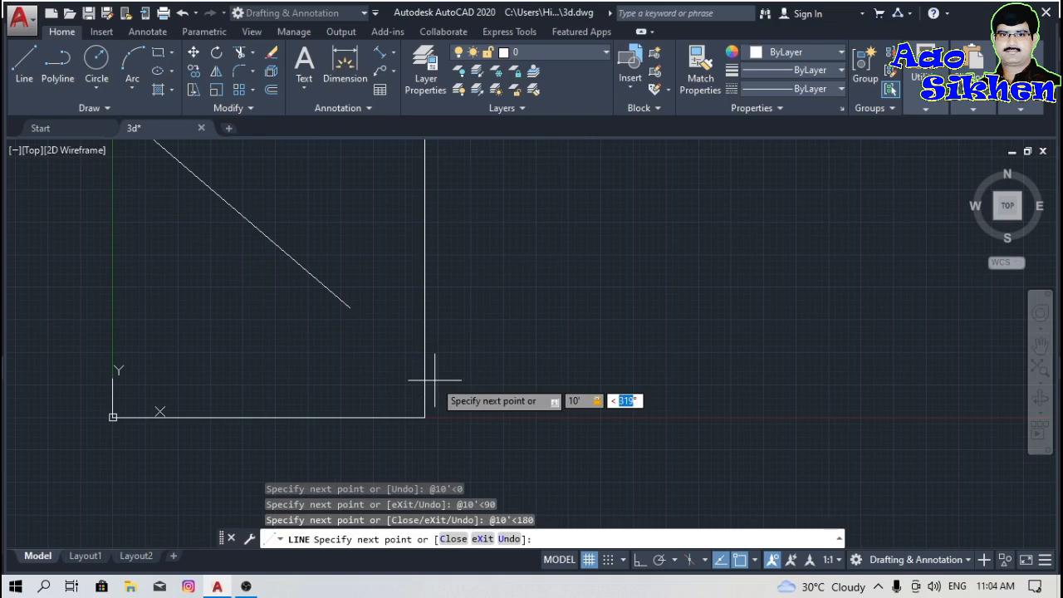
{"action": "type", "text": "270"}
{"action": "key", "text": "Return"}
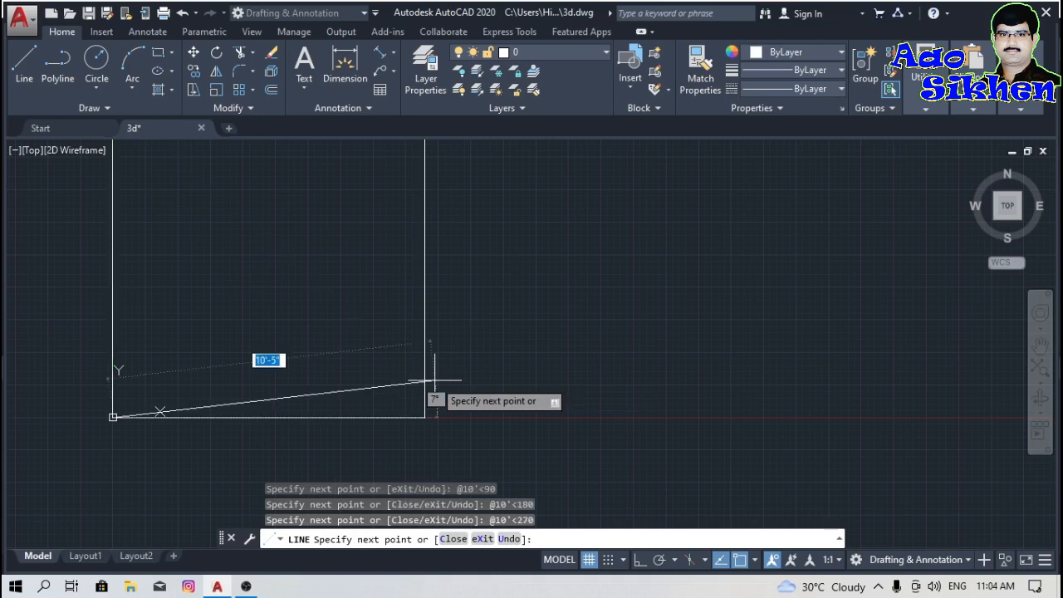
{"action": "key", "text": "Return"}
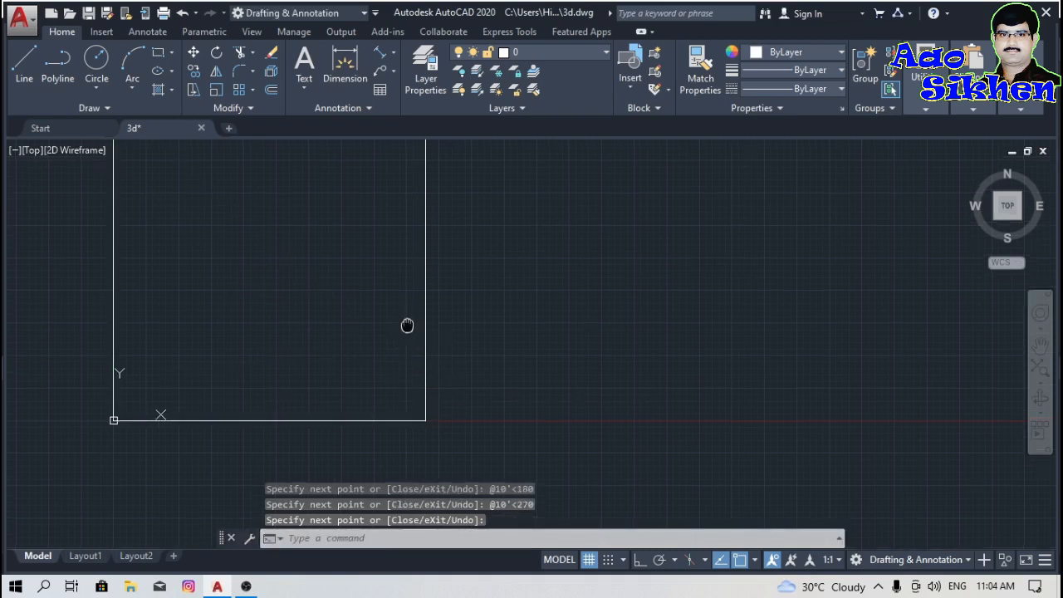
{"action": "scroll", "coordinate": [432, 382], "scroll_direction": "down", "scroll_amount": 3}
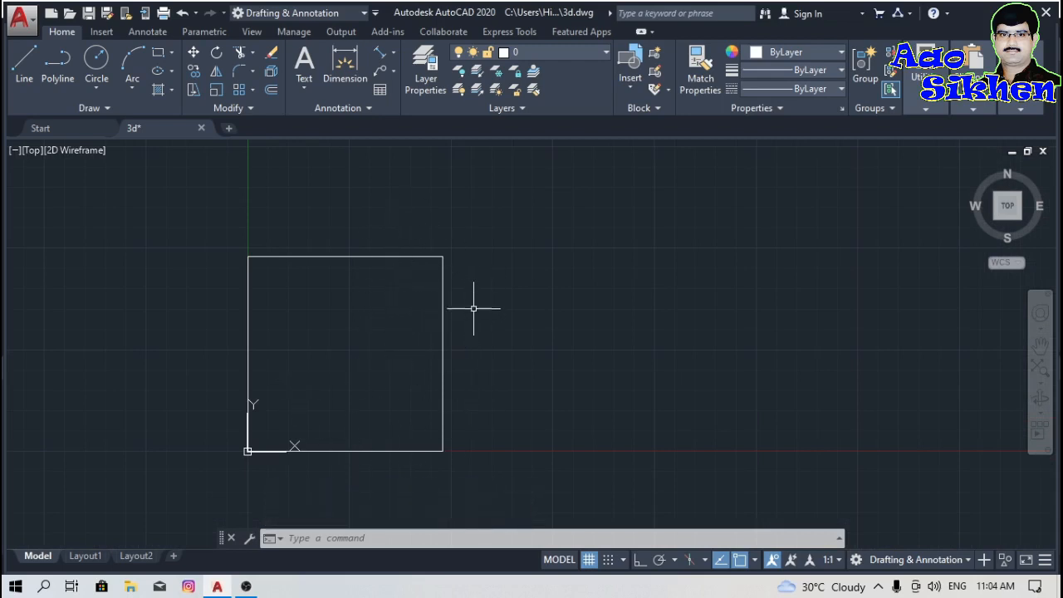
{"action": "middle_click_drag", "start_coordinate": [504, 316], "coordinate": [460, 334]}
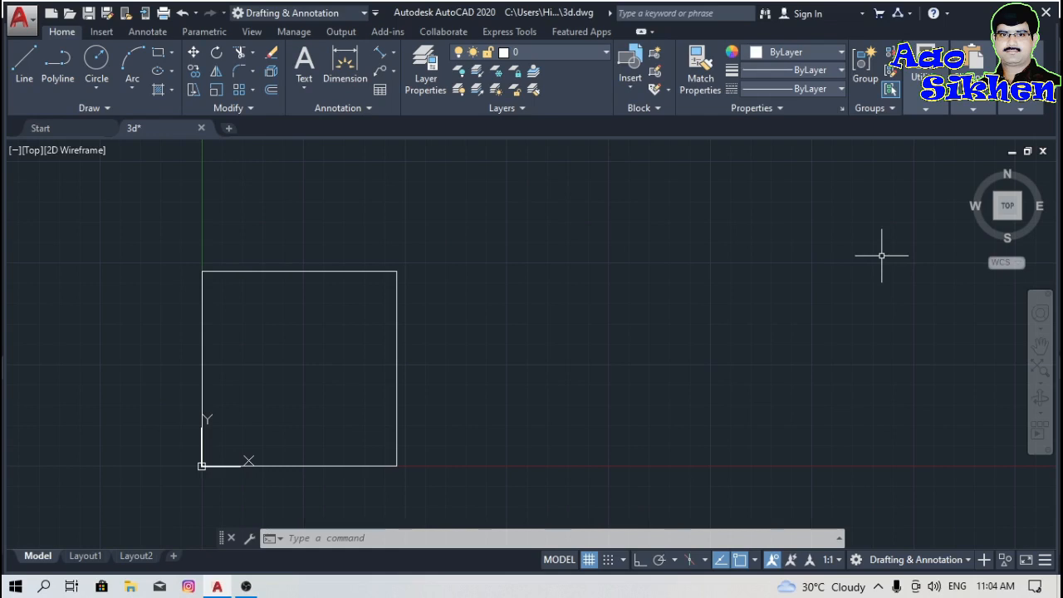
- Start a line at 10',10' and draw the second square's bottom side 10' long at 0°
{"action": "type", "text": "l"}
{"action": "key", "text": "Return"}
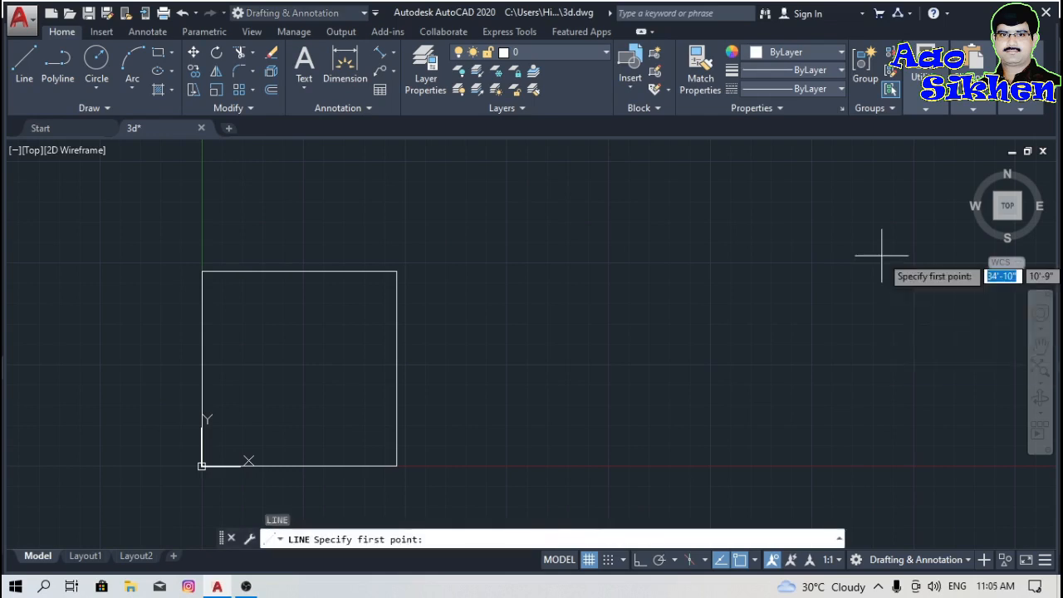
{"action": "type", "text": "10'"}
{"action": "key", "text": "Tab"}
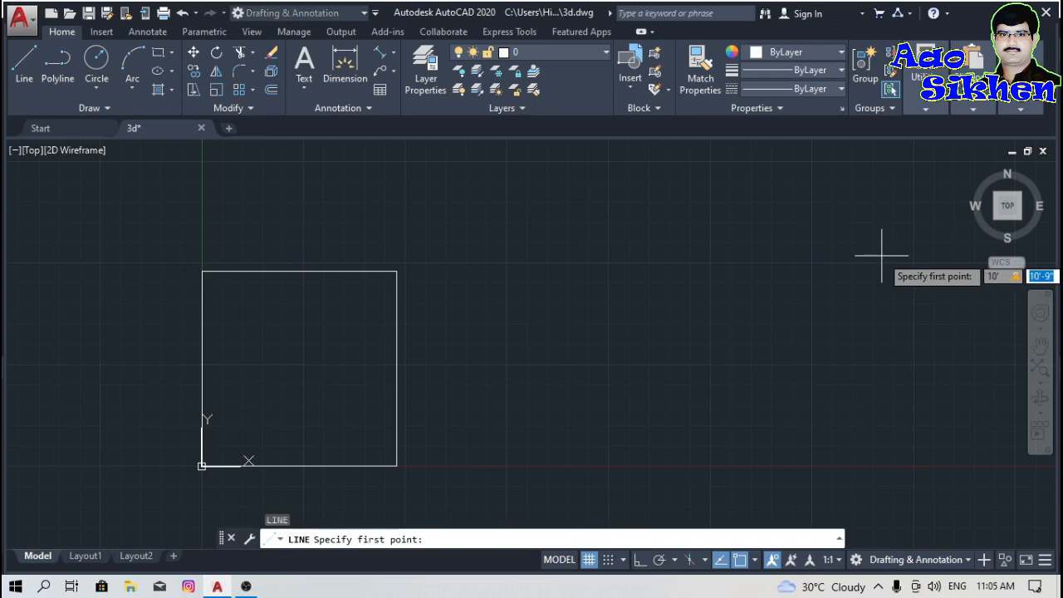
{"action": "type", "text": "10'"}
{"action": "key", "text": "Return"}
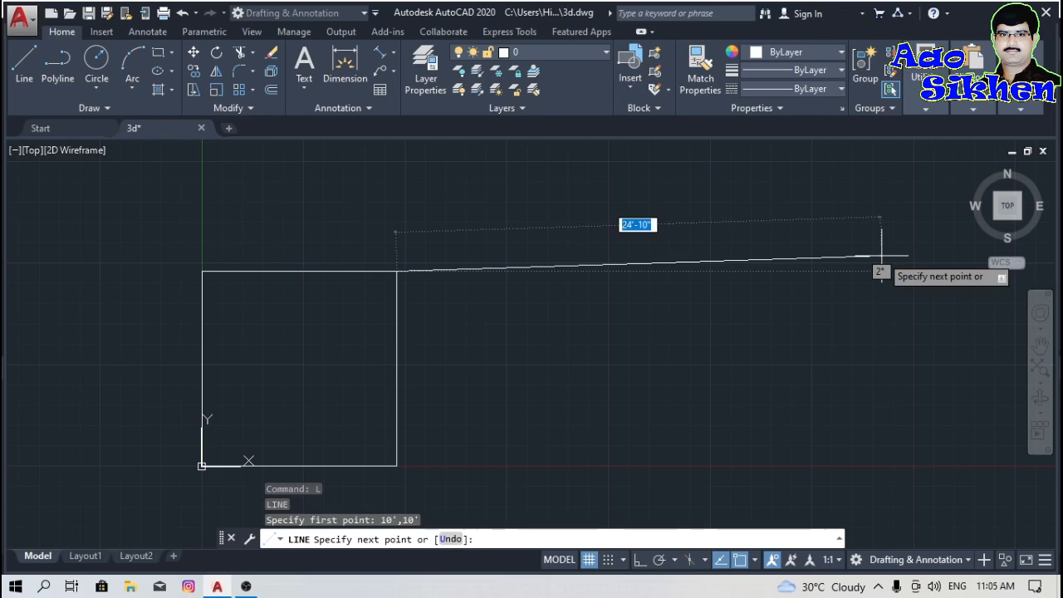
{"action": "type", "text": "10'"}
{"action": "key", "text": "Tab"}
{"action": "type", "text": "0"}
{"action": "key", "text": "Return"}
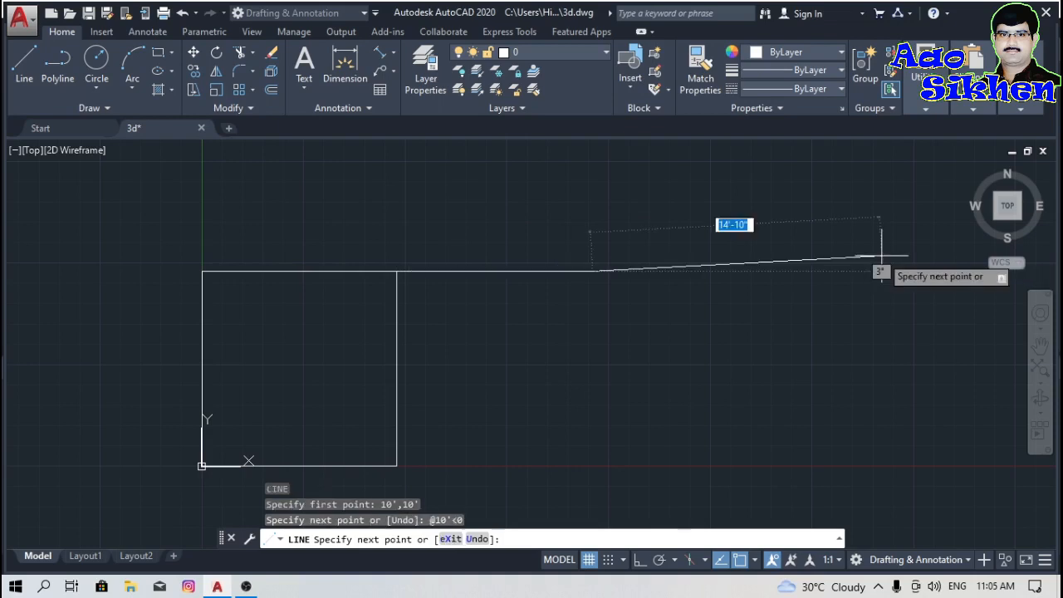
- Continue the line with the second square's right side, 10' long at 90°
{"action": "type", "text": "10'"}
{"action": "key", "text": "Tab"}
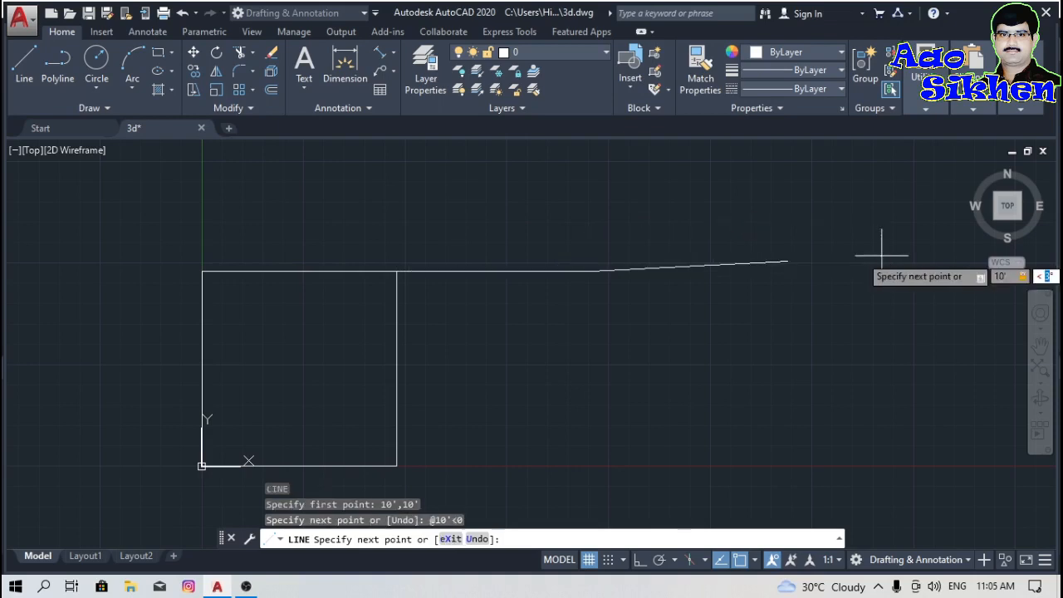
{"action": "type", "text": "90"}
{"action": "key", "text": "Return"}
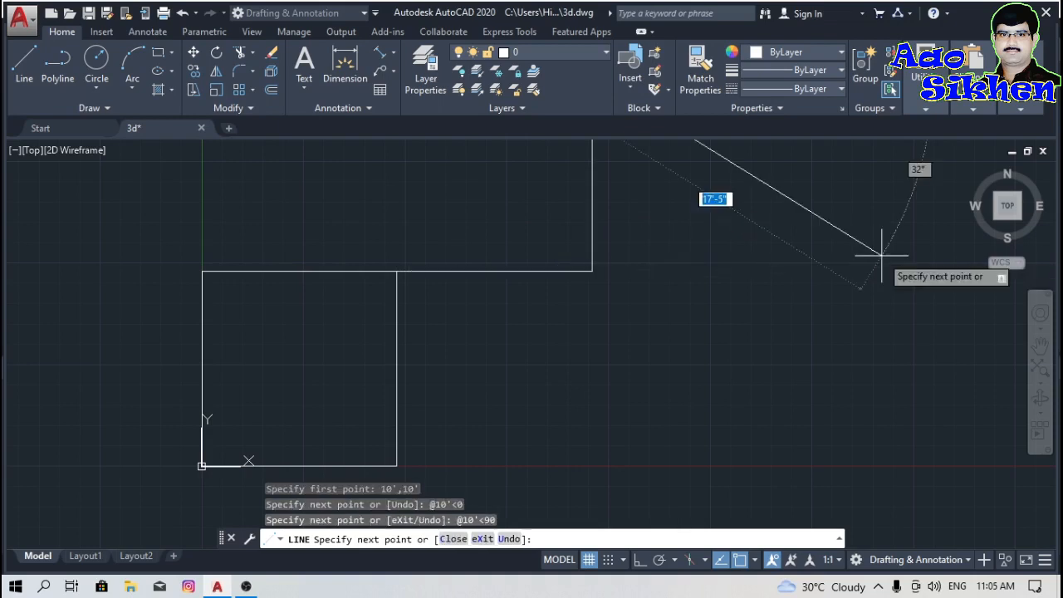
- Continue the line with the second square's upper side, 10' long at 180°
{"action": "type", "text": "10'"}
{"action": "key", "text": "Tab"}
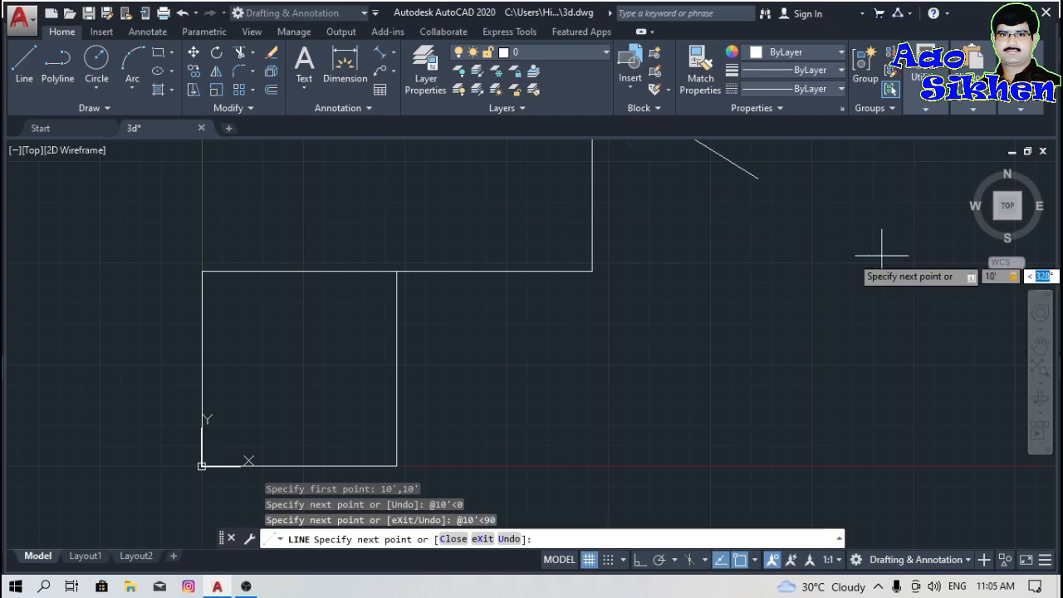
{"action": "type", "text": "180"}
{"action": "key", "text": "Return"}
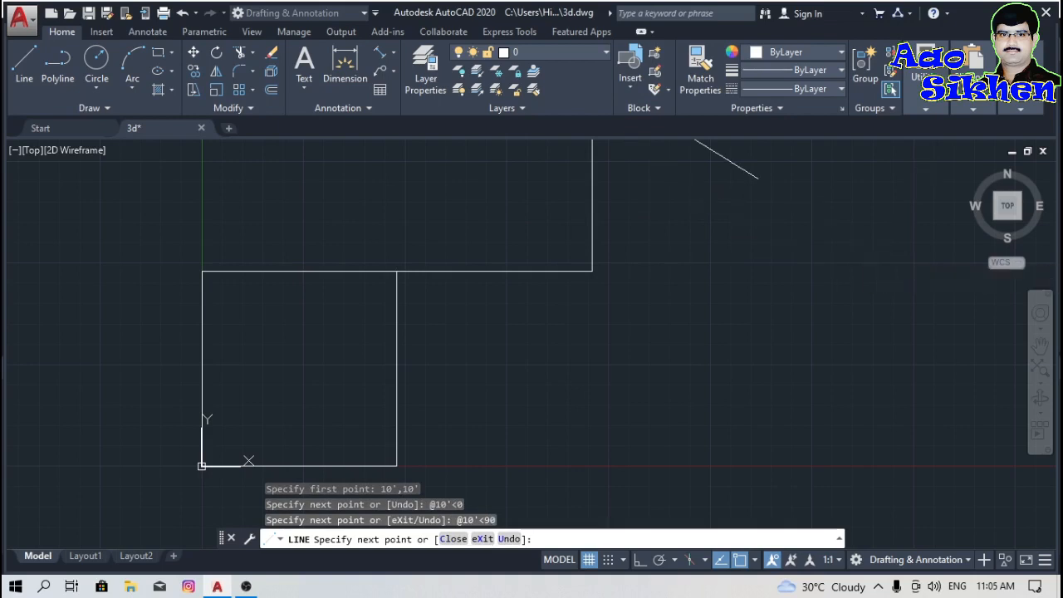
- Draw the second square's last side 10' long at 270° back to its start point and finish the line
{"action": "type", "text": "10'"}
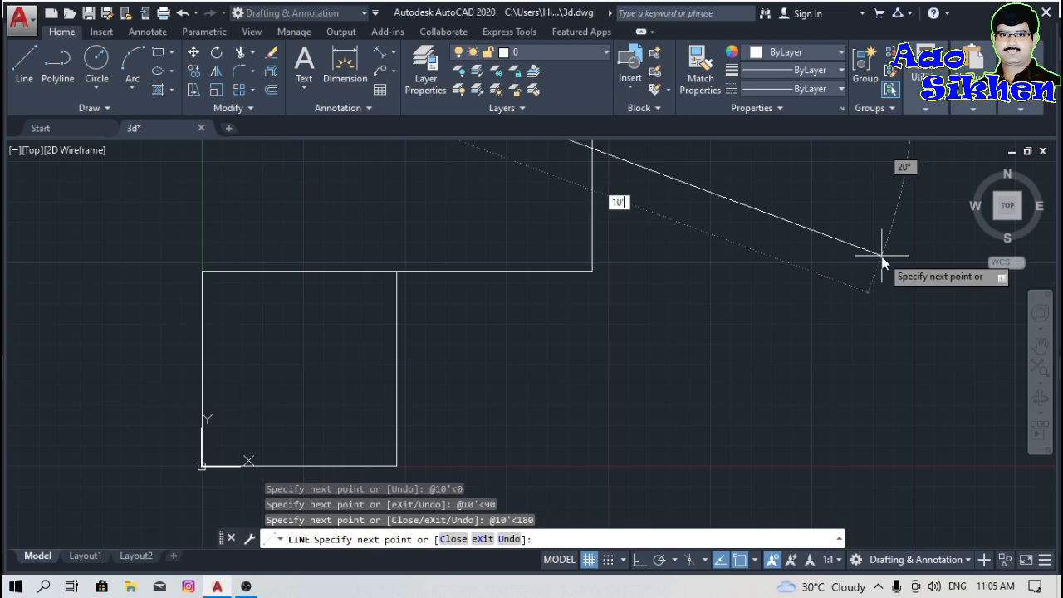
{"action": "key", "text": "Tab"}
{"action": "type", "text": "270"}
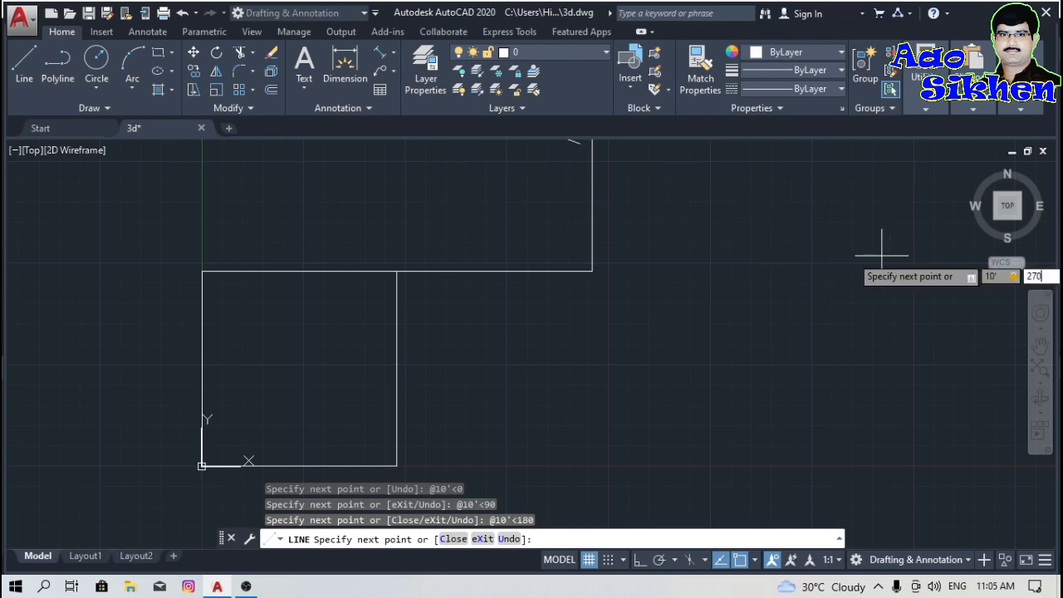
{"action": "key", "text": "Return"}
{"action": "key", "text": "Return"}
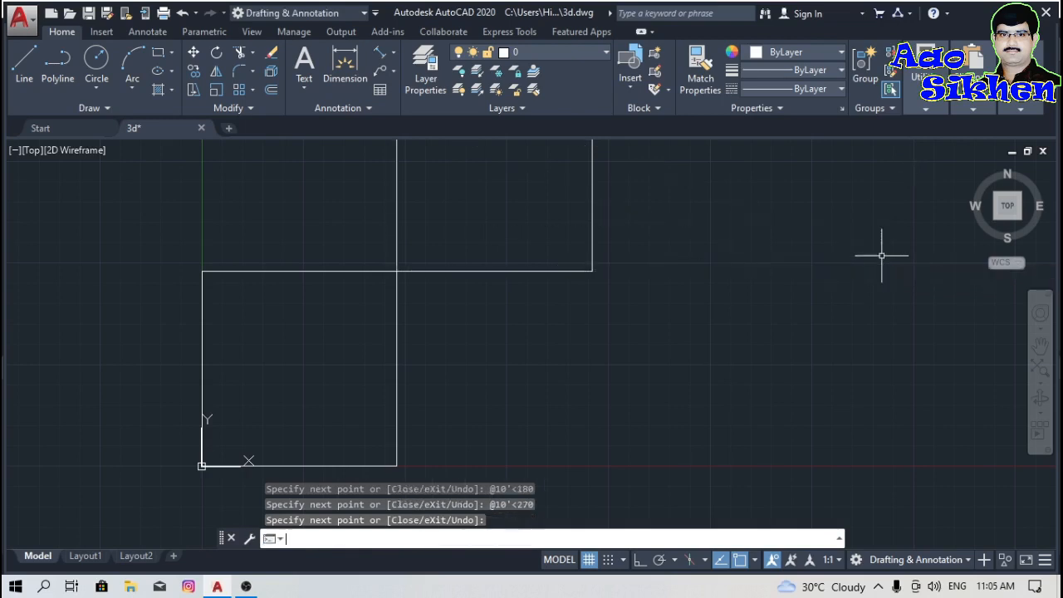
- Examine both complete squares and the corner where they meet
{"action": "middle_click_drag", "start_coordinate": [589, 304], "coordinate": [576, 368]}
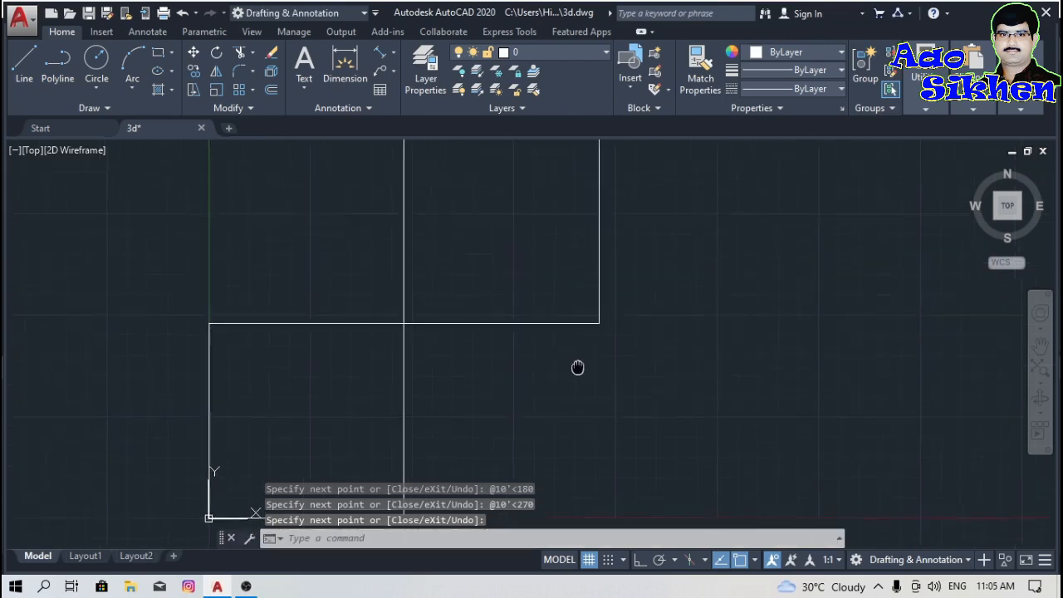
{"action": "scroll", "coordinate": [557, 356], "scroll_direction": "down", "scroll_amount": 2}
{"action": "scroll", "coordinate": [477, 264], "scroll_direction": "down", "scroll_amount": 2}
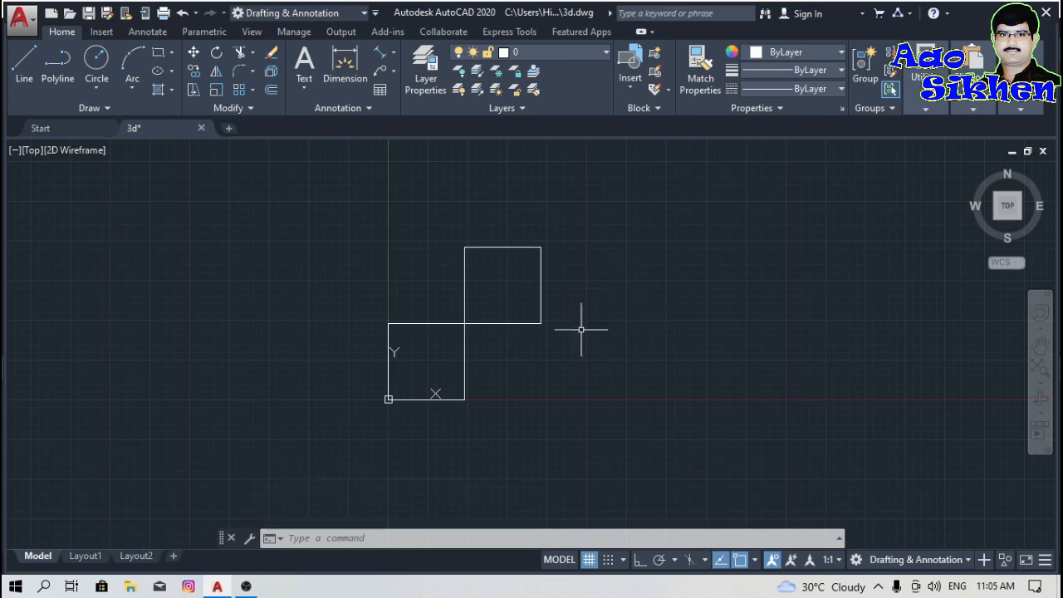
{"action": "scroll", "coordinate": [466, 349], "scroll_direction": "up", "scroll_amount": 4}
{"action": "scroll", "coordinate": [467, 347], "scroll_direction": "down", "scroll_amount": 2}
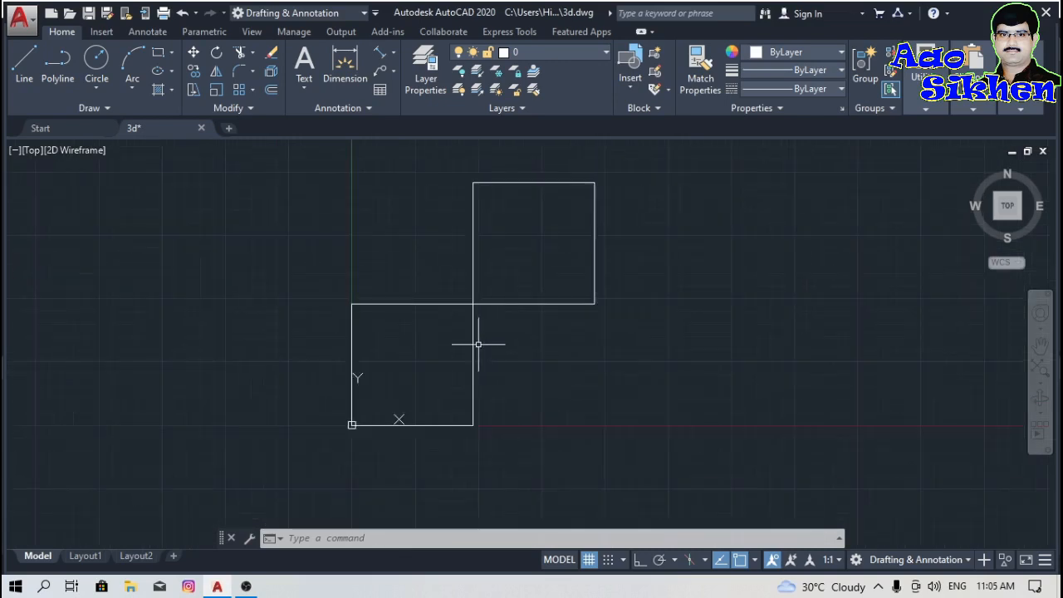
{"action": "middle_click_drag", "start_coordinate": [538, 326], "coordinate": [492, 338]}
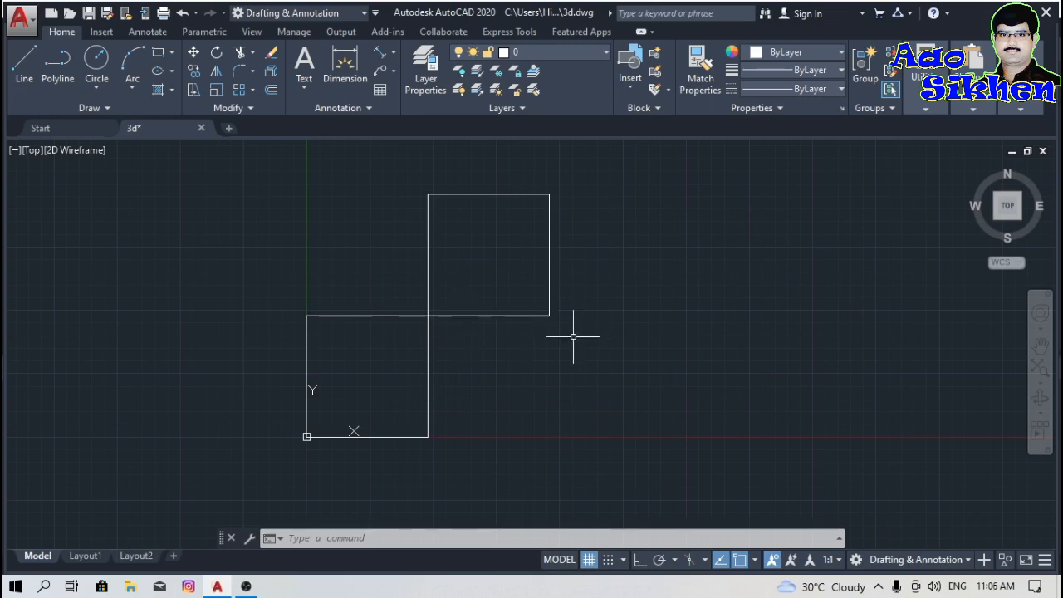
{"action": "middle_click_drag", "start_coordinate": [549, 346], "coordinate": [527, 351]}
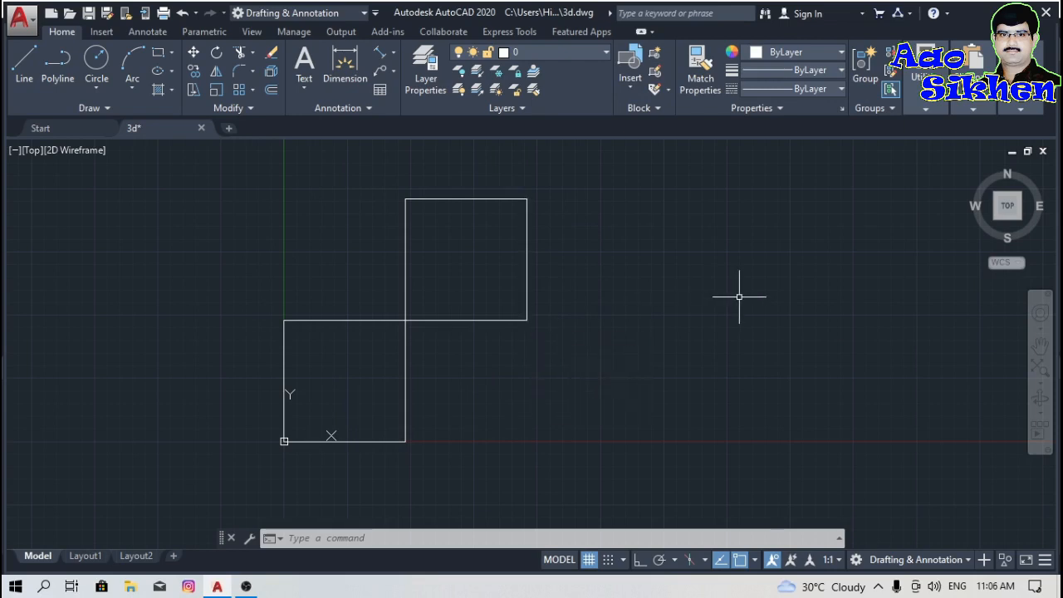
{"action": "type", "text": "l"}
{"action": "key", "text": "Return"}
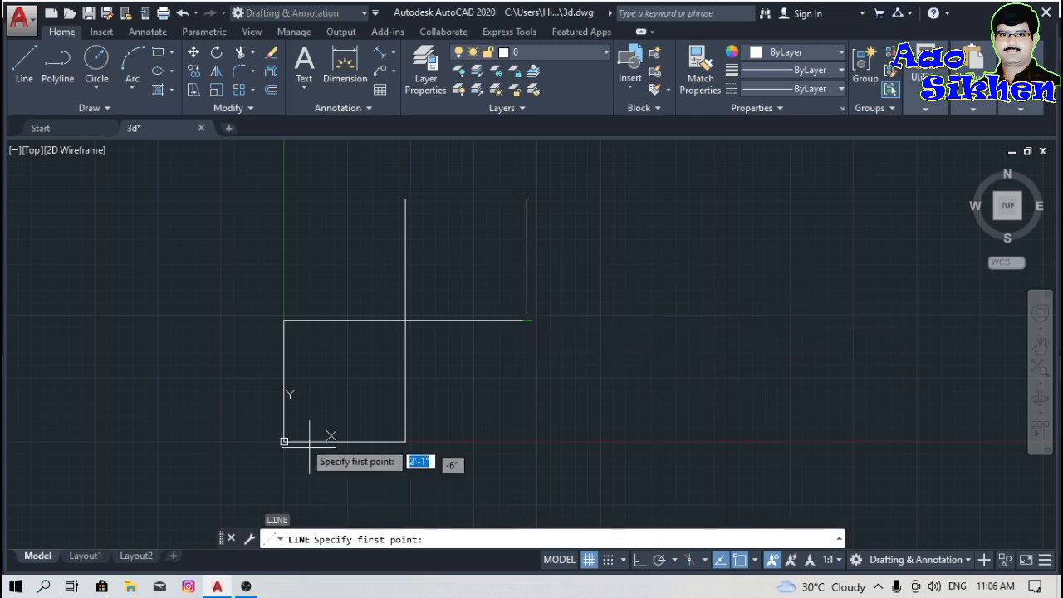
{"action": "key", "text": "Escape"}
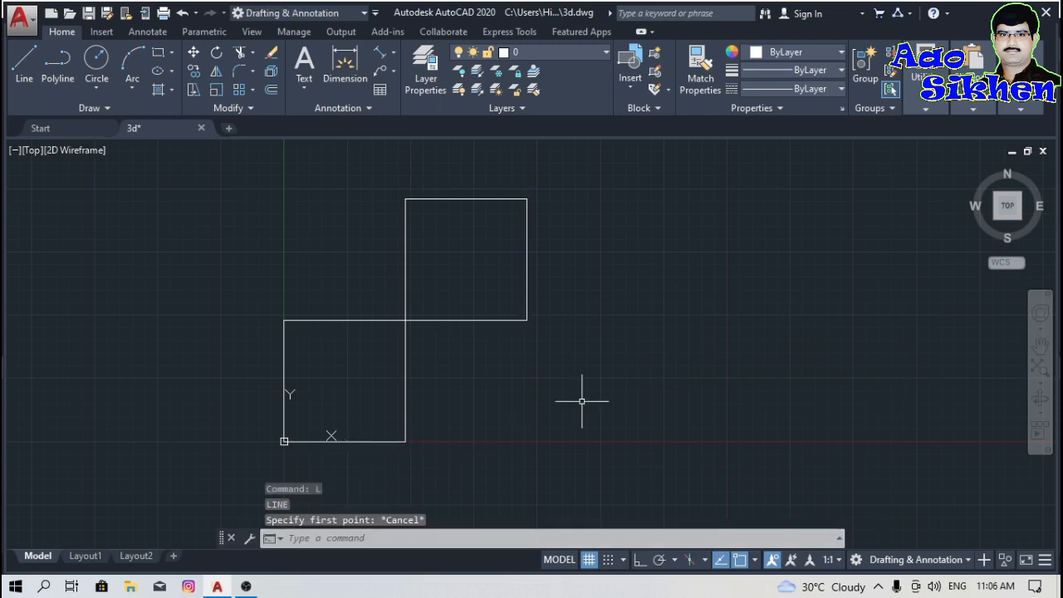
- Draw a vertical line 10' long straight down in the empty area right of the squares, with Ortho turned on
{"action": "type", "text": "l"}
{"action": "key", "text": "Return"}
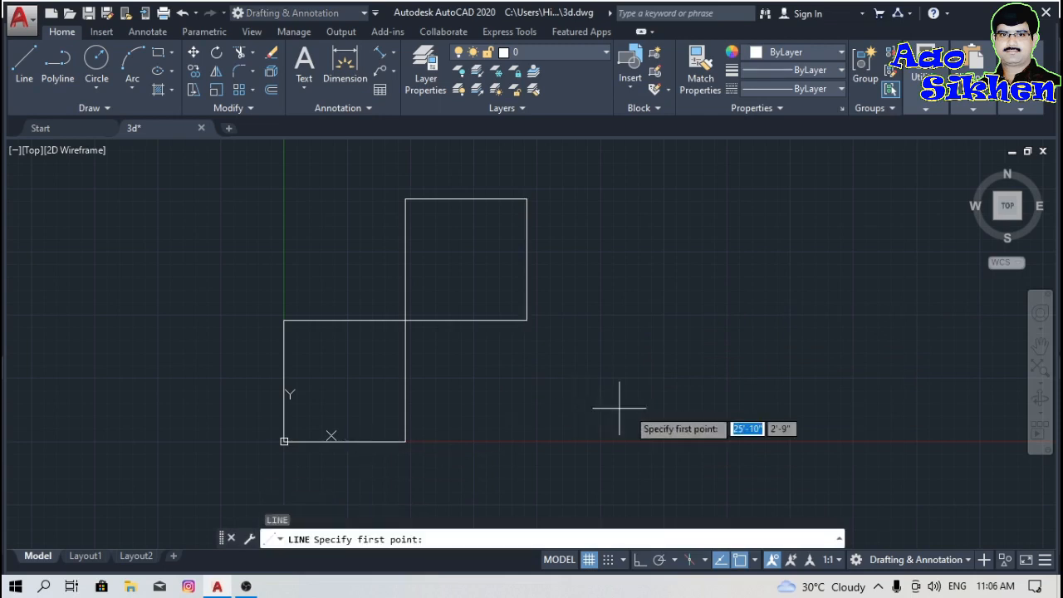
{"action": "left_click", "coordinate": [727, 250]}
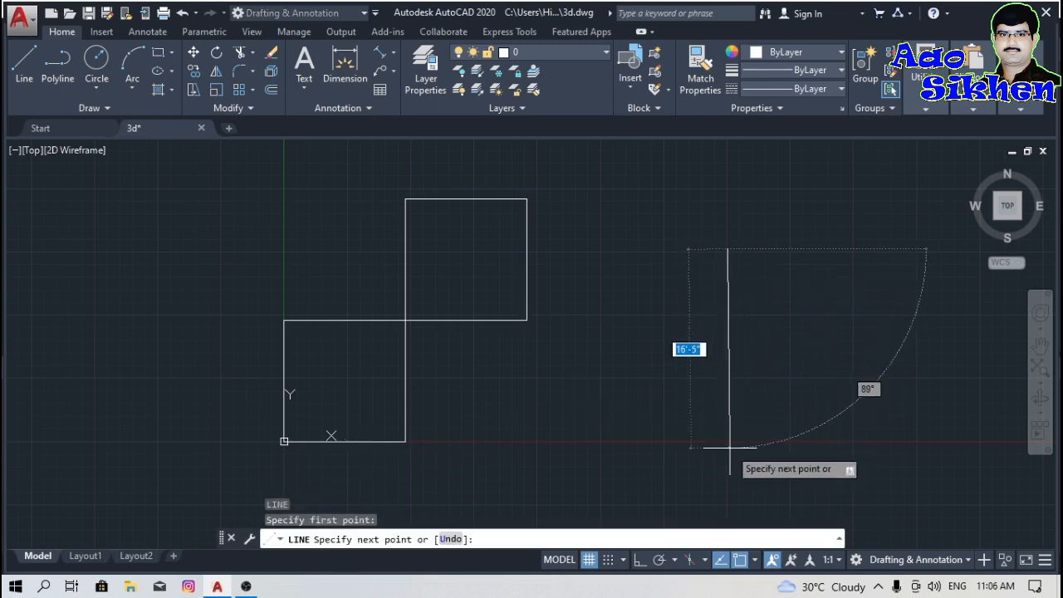
{"action": "key", "text": "F8"}
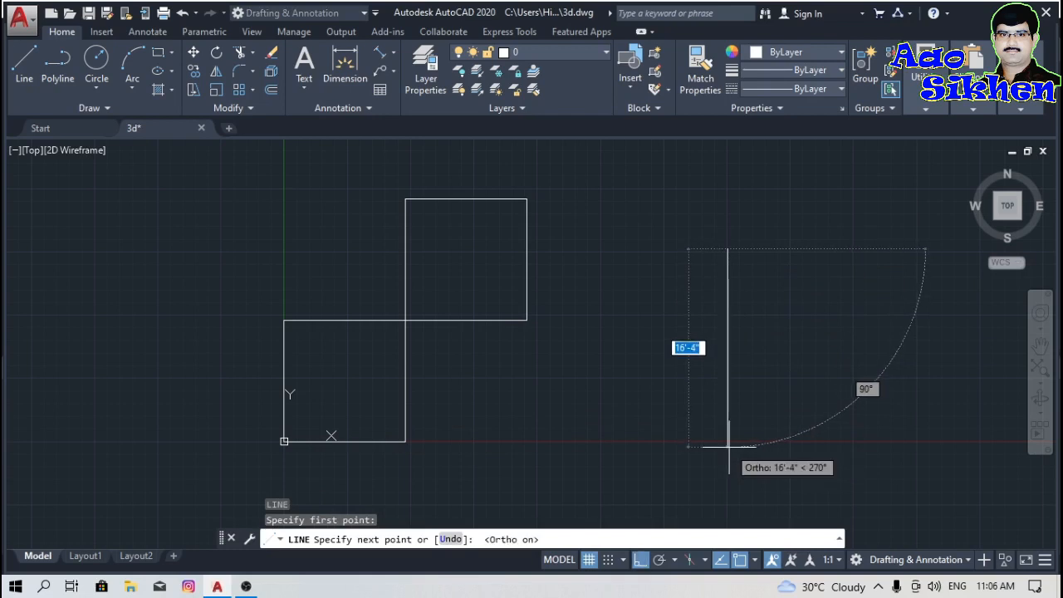
{"action": "type", "text": "10"}
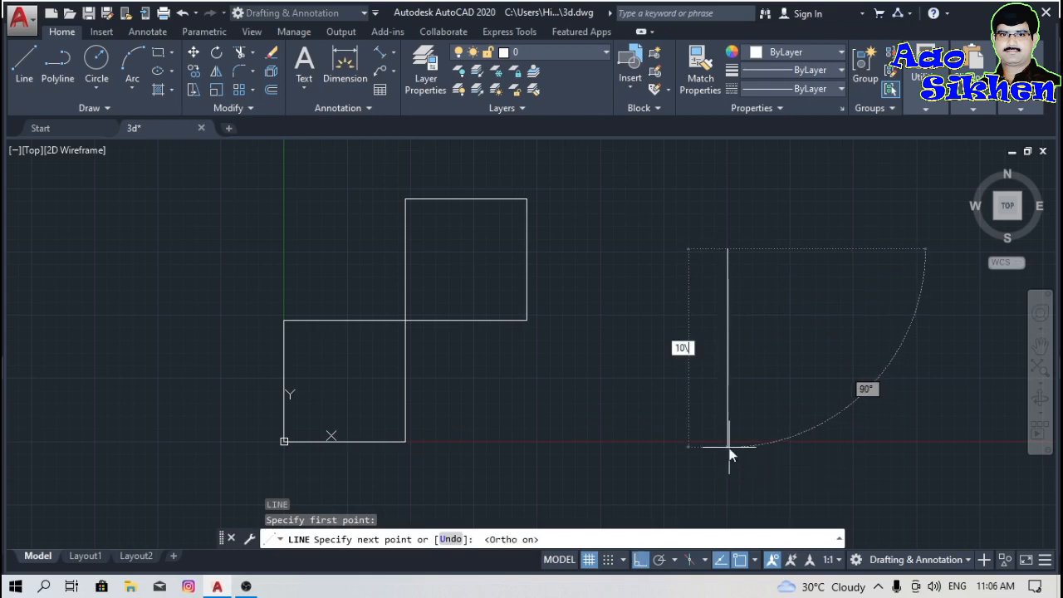
{"action": "key", "text": "Return"}
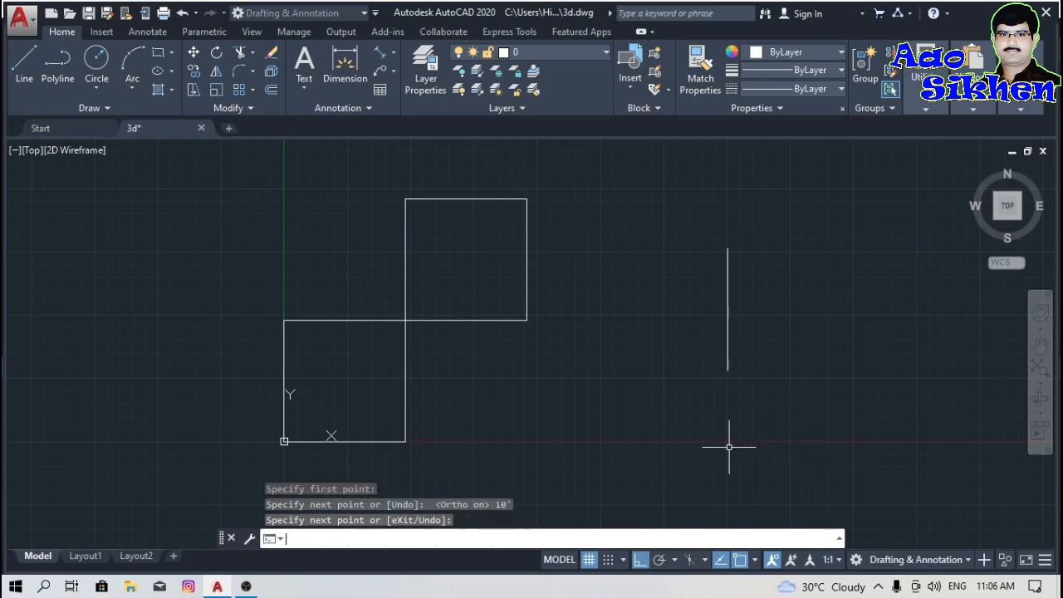
{"action": "key", "text": "Return"}
- Draw a horizontal line 10' long to the right from the vertical line's upper endpoint
{"action": "key", "text": "Return"}
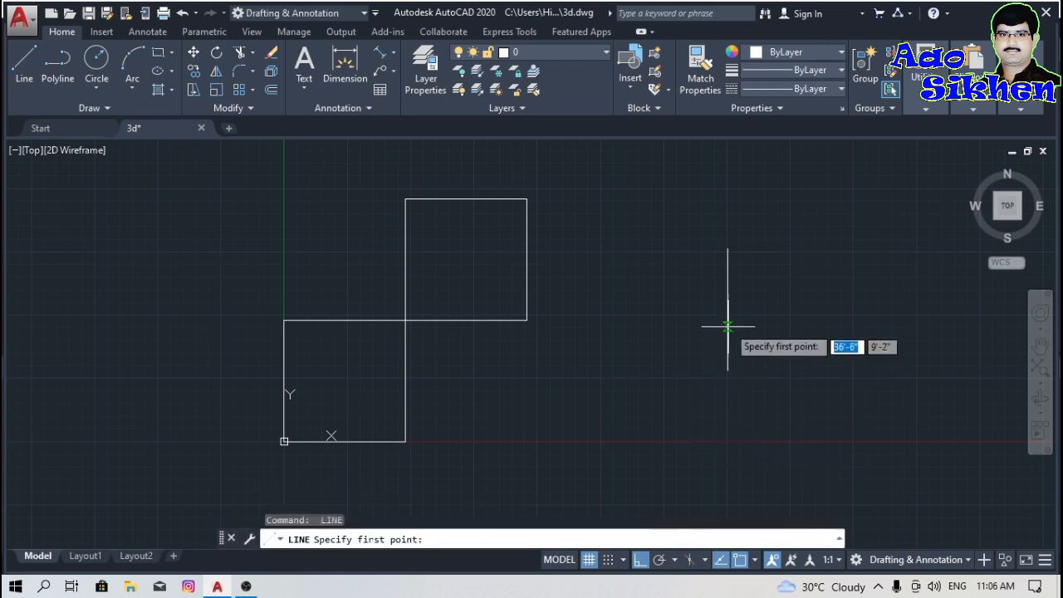
{"action": "left_click", "coordinate": [727, 248]}
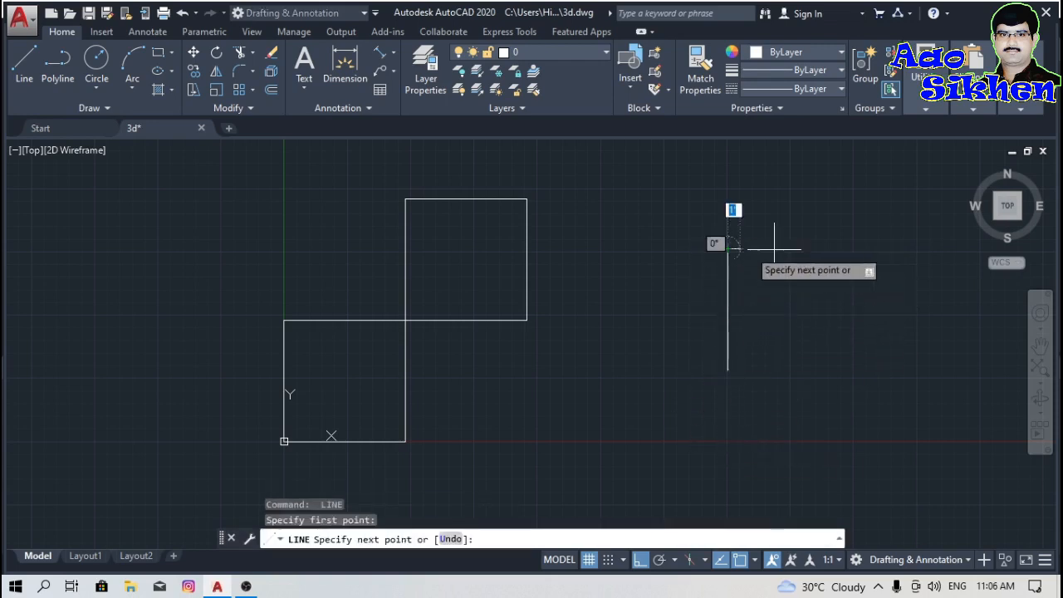
{"action": "type", "text": "10"}
{"action": "key", "text": "Return"}
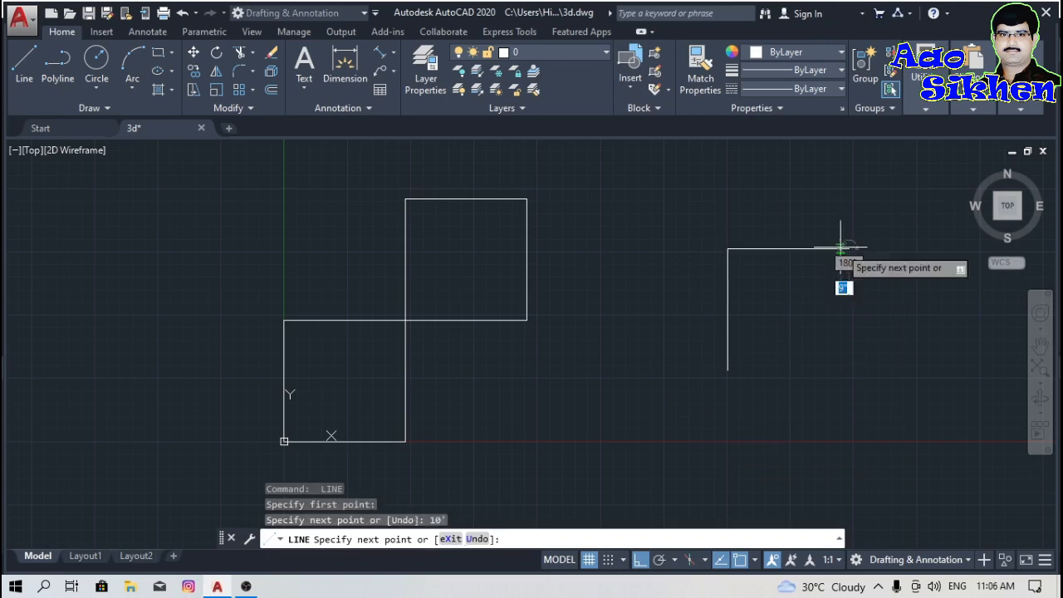
{"action": "key", "text": "Return"}
- Move the horizontal line by its midpoint onto the vertical line's midpoint to form a cross
{"action": "left_click", "coordinate": [858, 225]}
{"action": "left_click", "coordinate": [797, 304]}
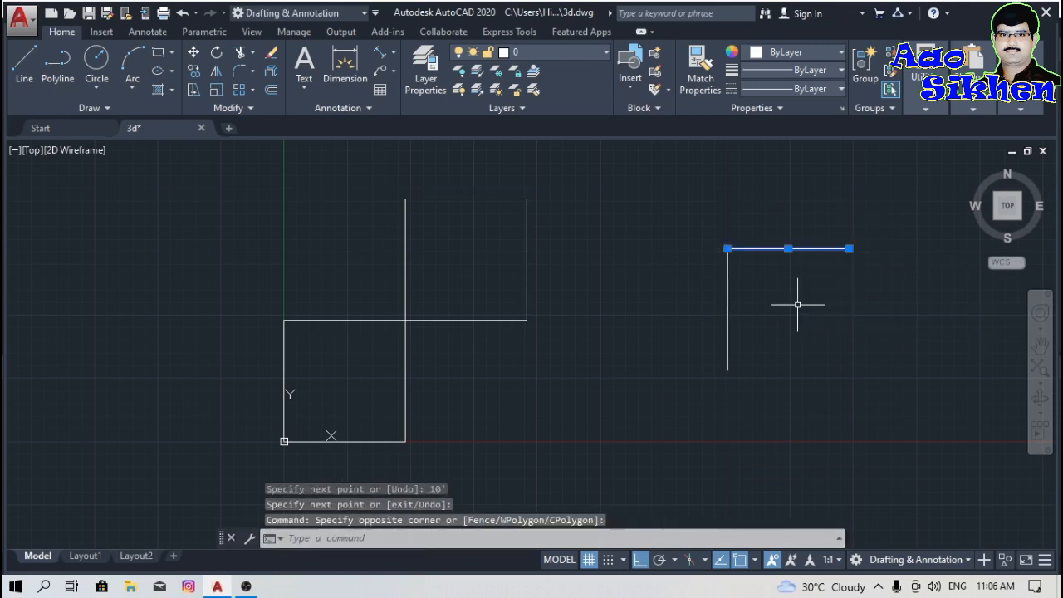
{"action": "type", "text": "m"}
{"action": "key", "text": "Return"}
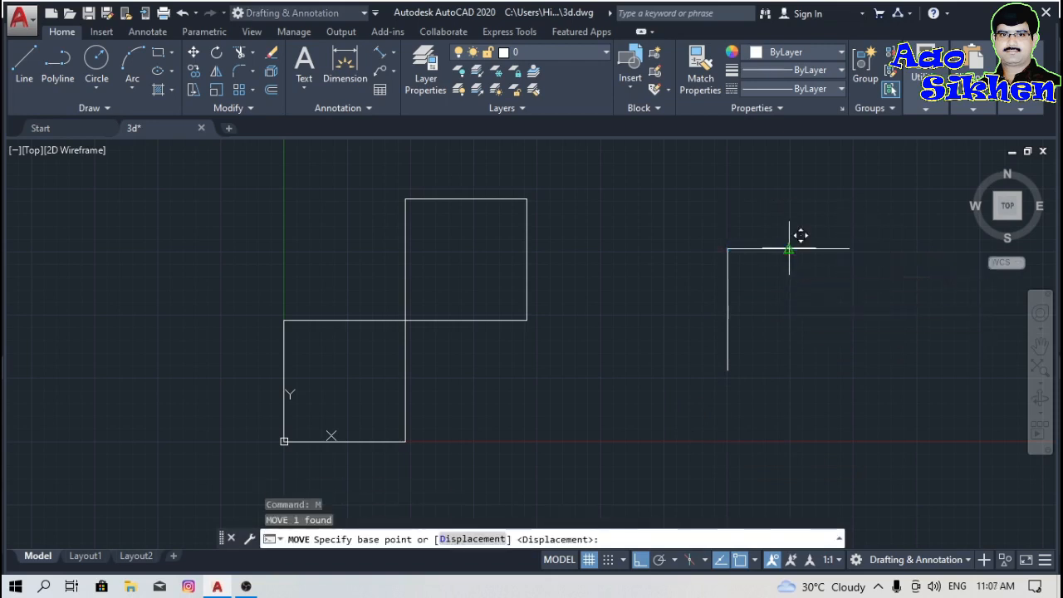
{"action": "left_click", "coordinate": [788, 248]}
{"action": "key", "text": "Escape"}
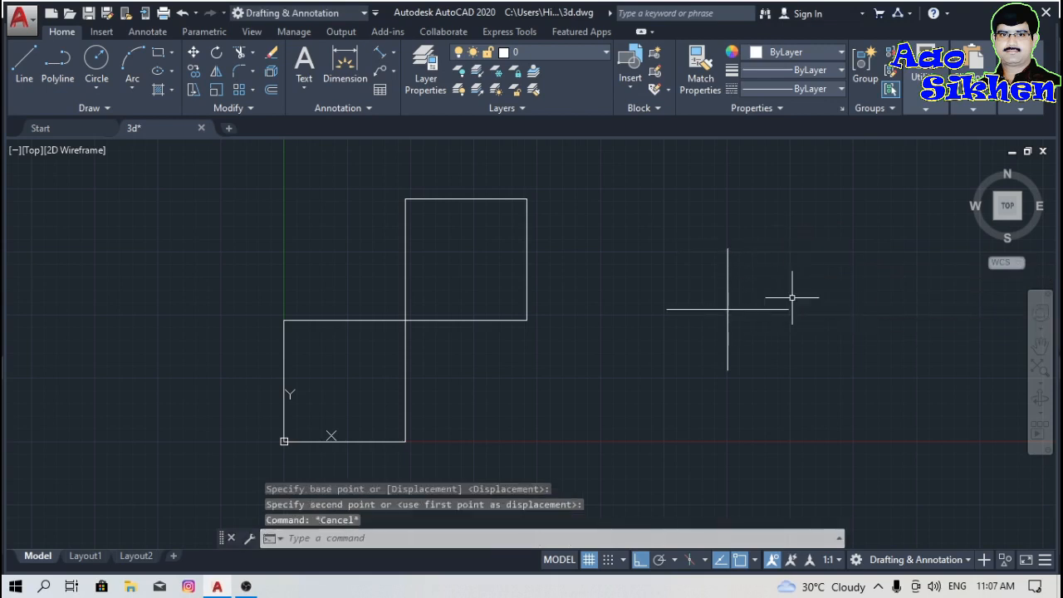
- Add a multiline text reading ++ just beyond the right end of the cross's horizontal line
{"action": "scroll", "coordinate": [755, 293], "scroll_direction": "up", "scroll_amount": 4}
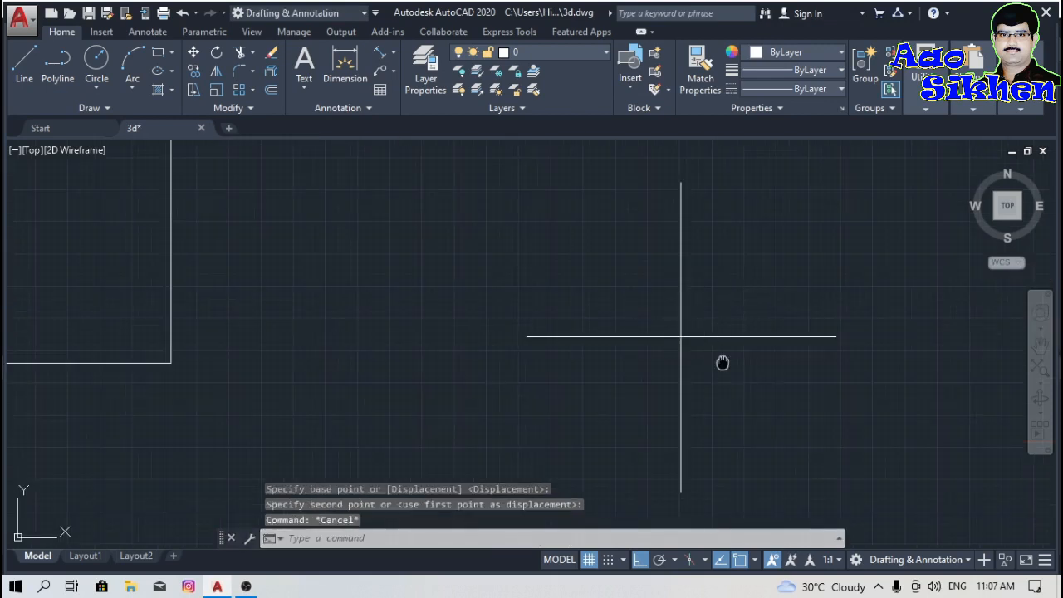
{"action": "mouse_move", "coordinate": [723, 363]}
{"action": "middle_mouse_down"}
{"action": "mouse_move", "coordinate": [593, 320]}
{"action": "mouse_move", "coordinate": [535, 366]}
{"action": "mouse_move", "coordinate": [523, 349]}
{"action": "middle_mouse_up"}
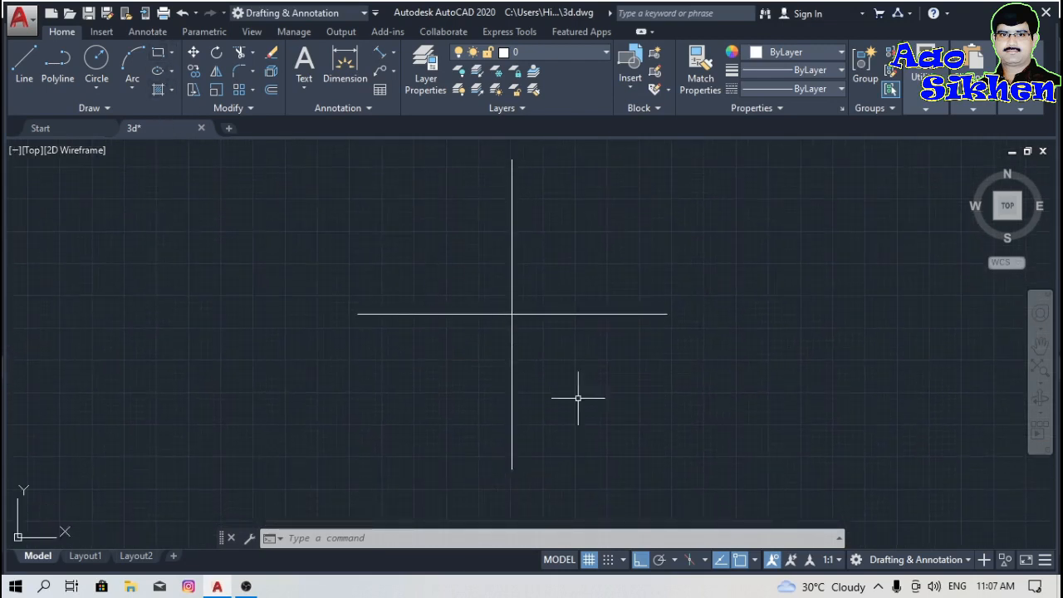
{"action": "scroll", "coordinate": [522, 304], "scroll_direction": "up", "scroll_amount": 2}
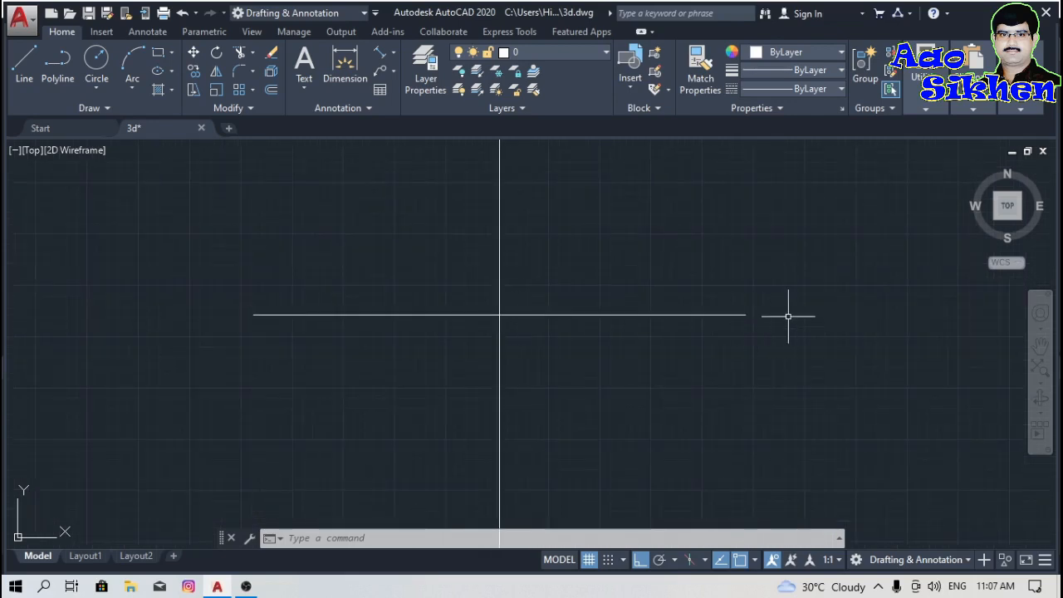
{"action": "type", "text": "t"}
{"action": "key", "text": "Return"}
{"action": "left_click", "coordinate": [755, 309]}
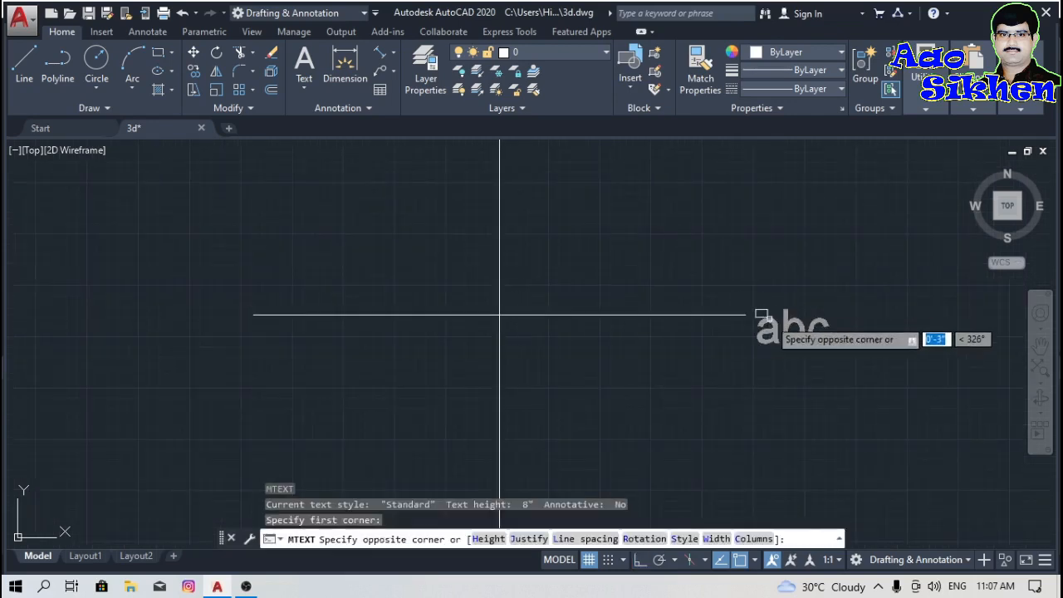
{"action": "left_click", "coordinate": [818, 340]}
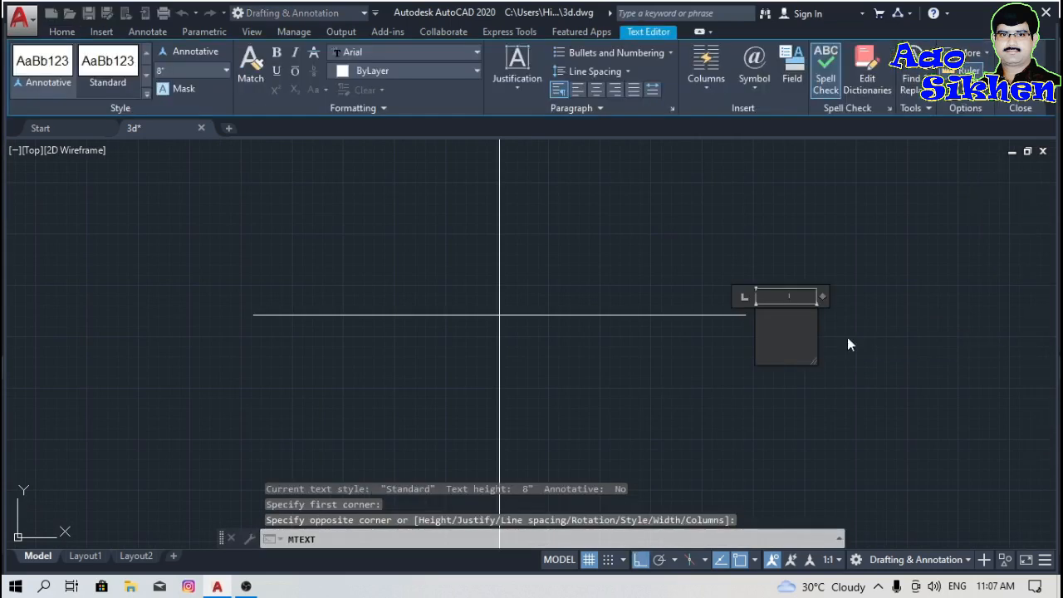
{"action": "type", "text": "++"}
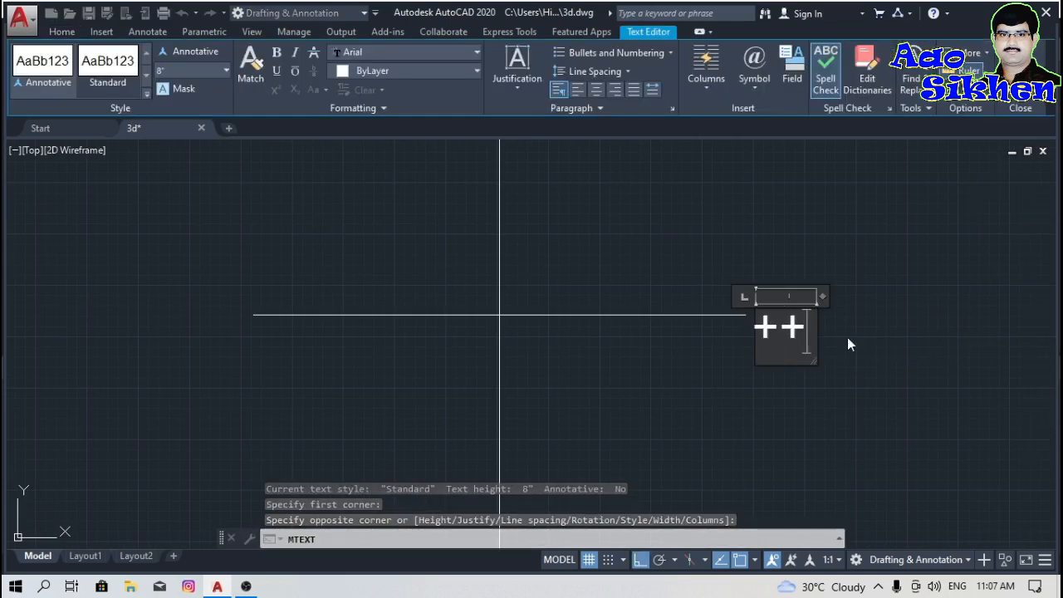
{"action": "left_click", "coordinate": [847, 337]}
- Move the ++ text into the cross's upper-right quadrant with Ortho turned off
{"action": "left_click", "coordinate": [817, 318]}
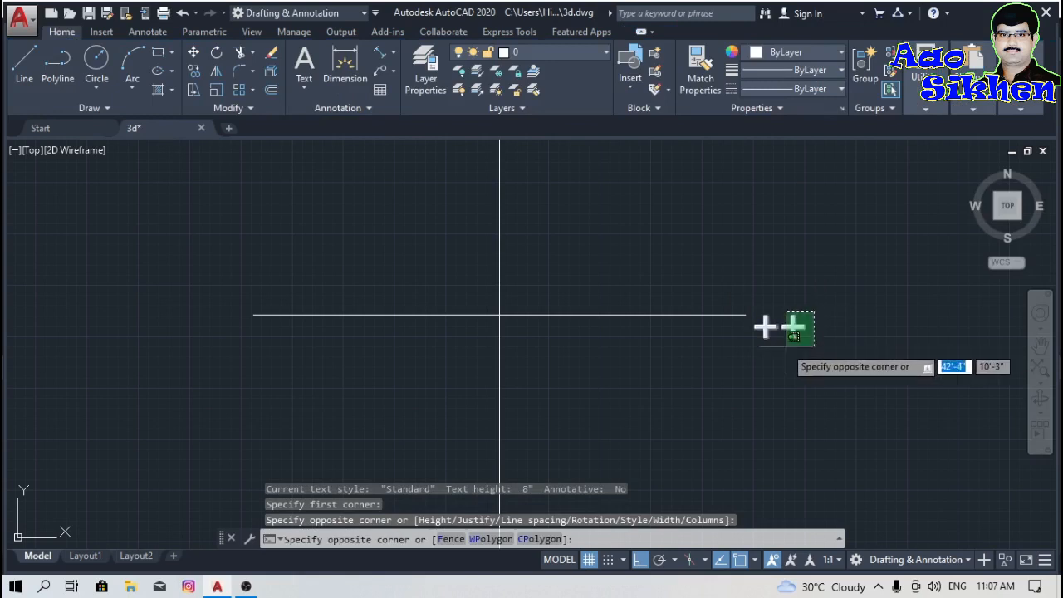
{"action": "left_click", "coordinate": [784, 339]}
{"action": "type", "text": "m"}
{"action": "key", "text": "Return"}
{"action": "left_click", "coordinate": [892, 397]}
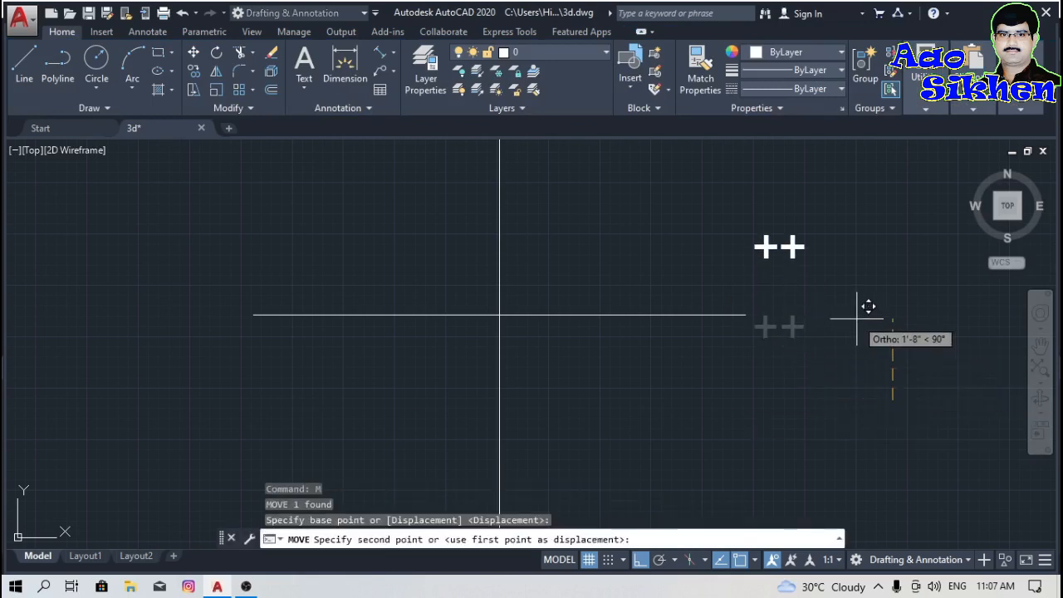
{"action": "key", "text": "F8"}
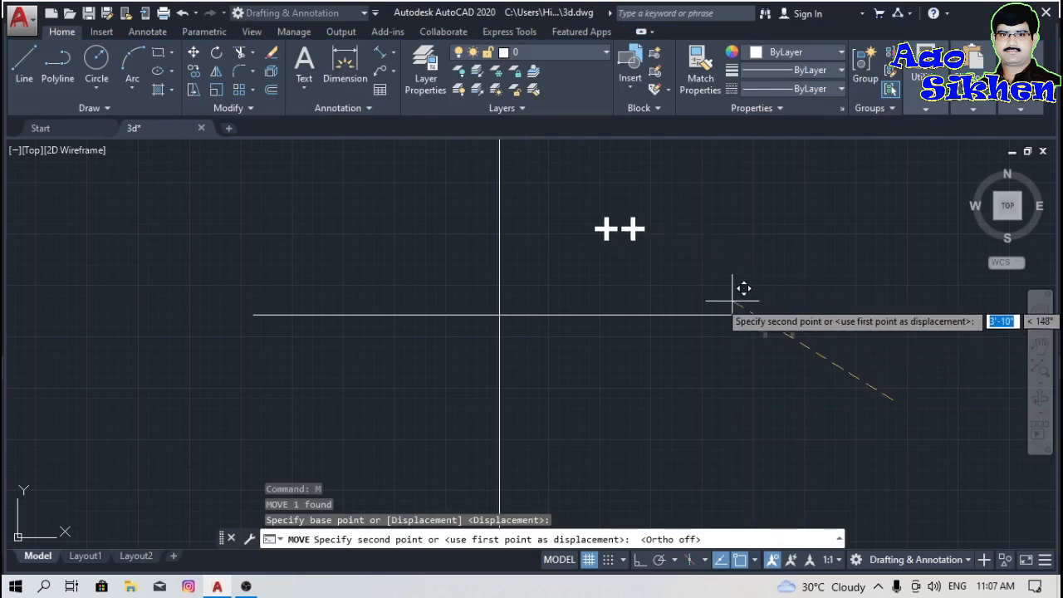
{"action": "left_click", "coordinate": [728, 289]}
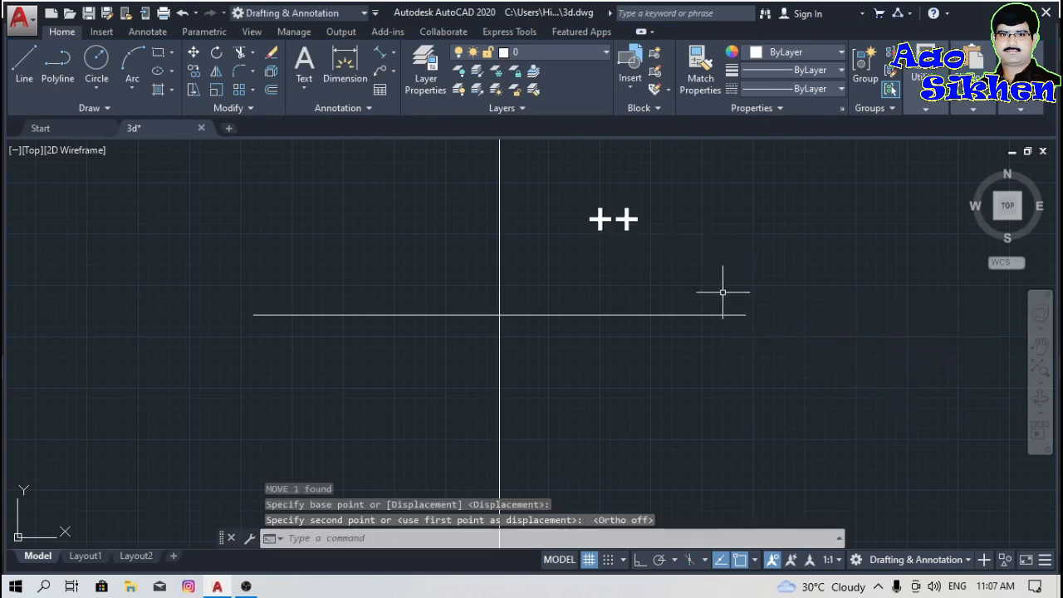
- Edit the text in the upper-right quadrant to read +,+ by inserting a comma between the plus signs
{"action": "left_click", "coordinate": [624, 219]}
{"action": "double_click", "coordinate": [613, 224]}
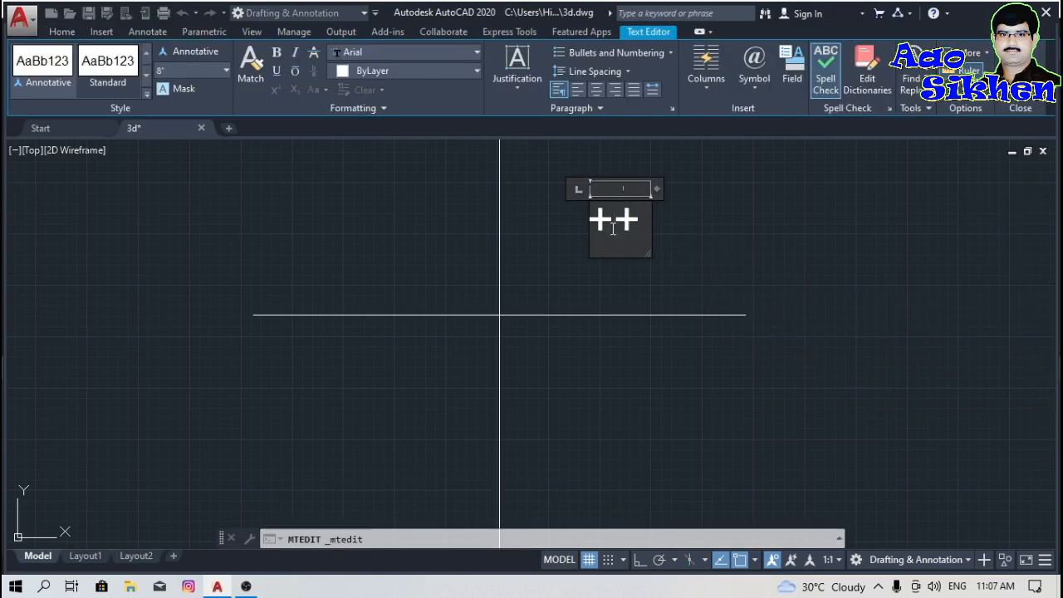
{"action": "type", "text": ","}
{"action": "left_click", "coordinate": [692, 260]}
- Copy the +,+ text into the upper-left, lower-left and lower-right quadrants of the cross
{"action": "left_click", "coordinate": [683, 209]}
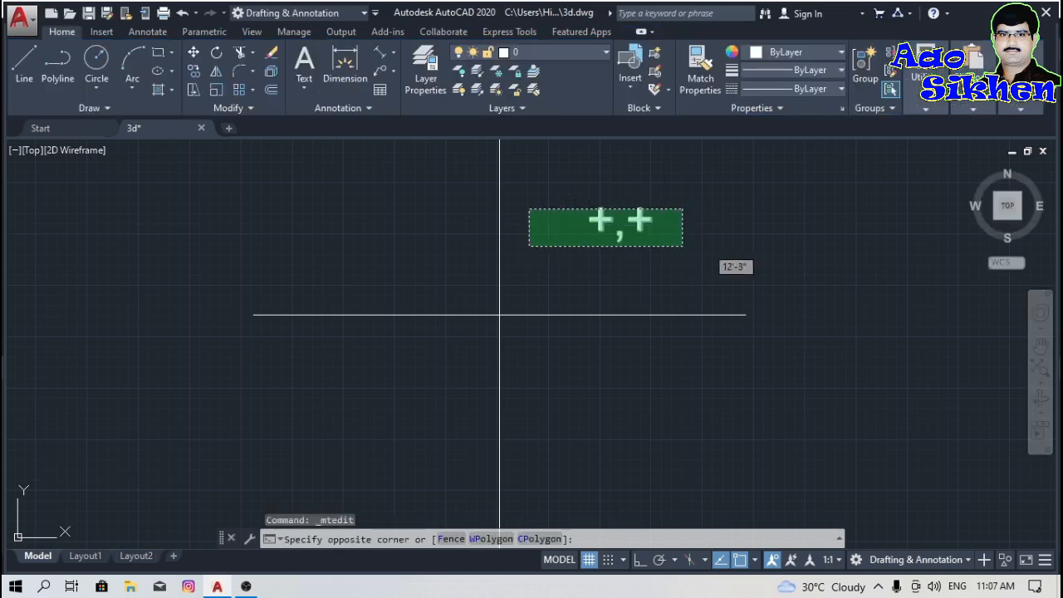
{"action": "left_click", "coordinate": [529, 246]}
{"action": "type", "text": "cond p"}
{"action": "key", "text": "Return"}
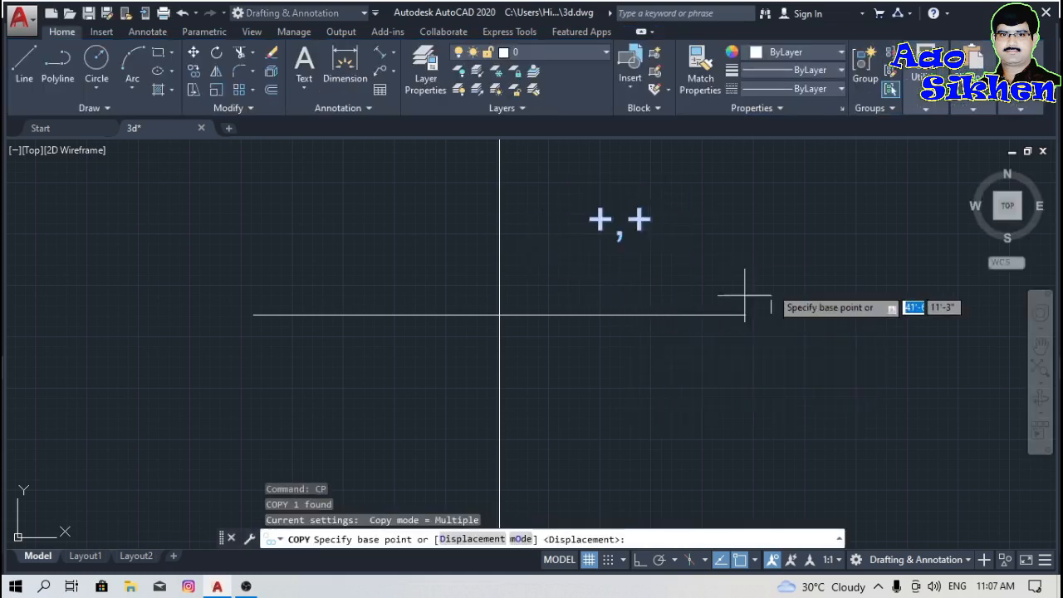
{"action": "left_click", "coordinate": [906, 264]}
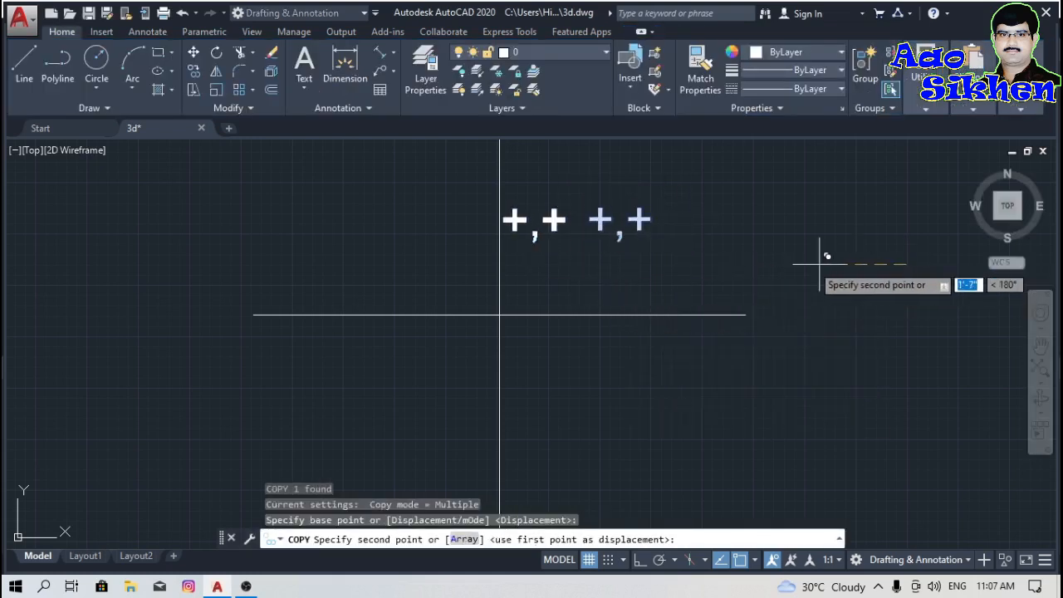
{"action": "left_click", "coordinate": [700, 261]}
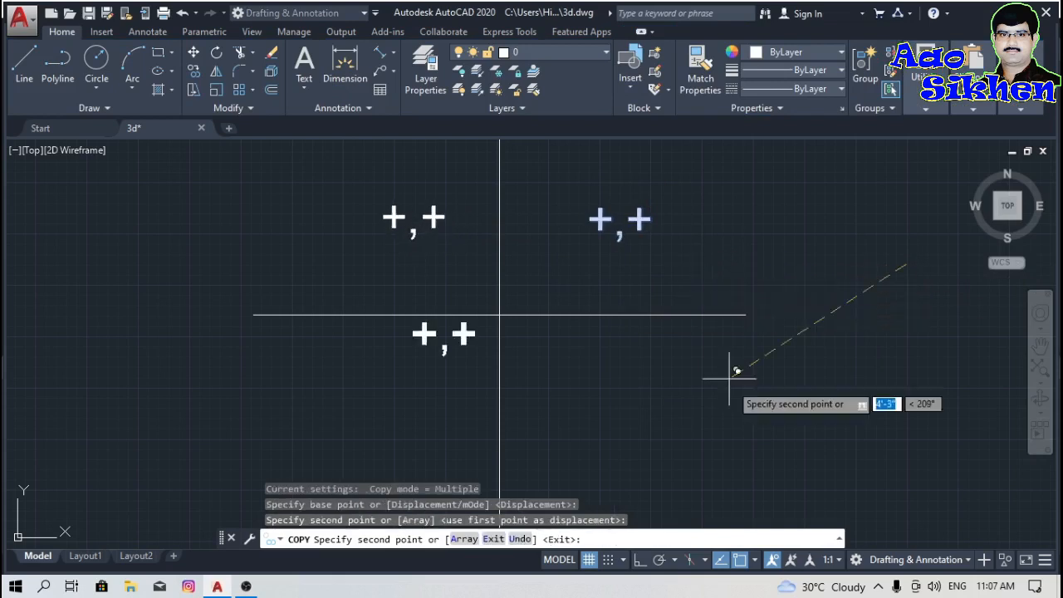
{"action": "left_click", "coordinate": [700, 440]}
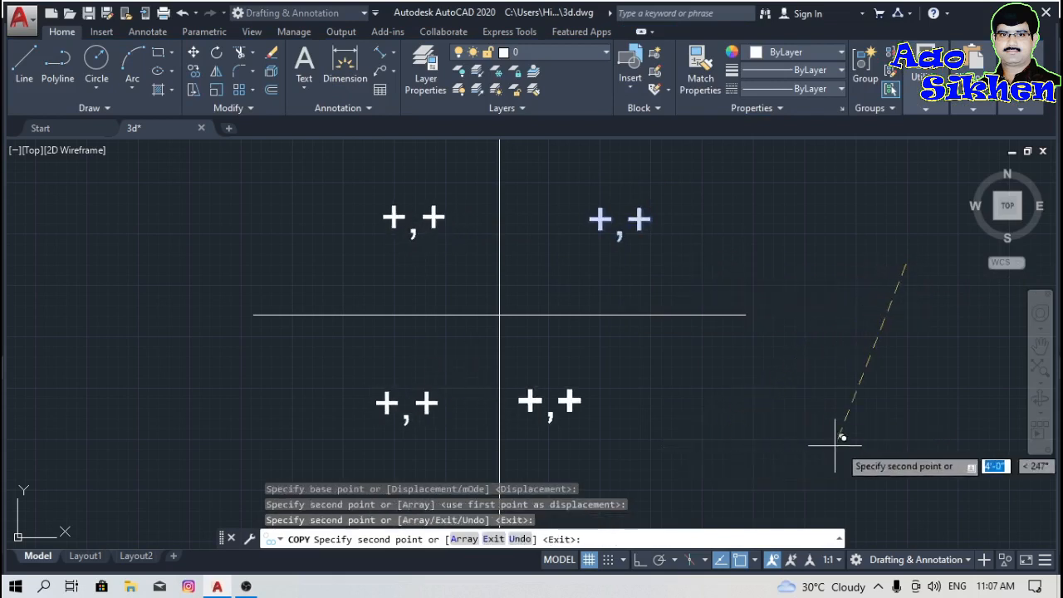
{"action": "left_click", "coordinate": [913, 455]}
{"action": "key", "text": "Escape"}
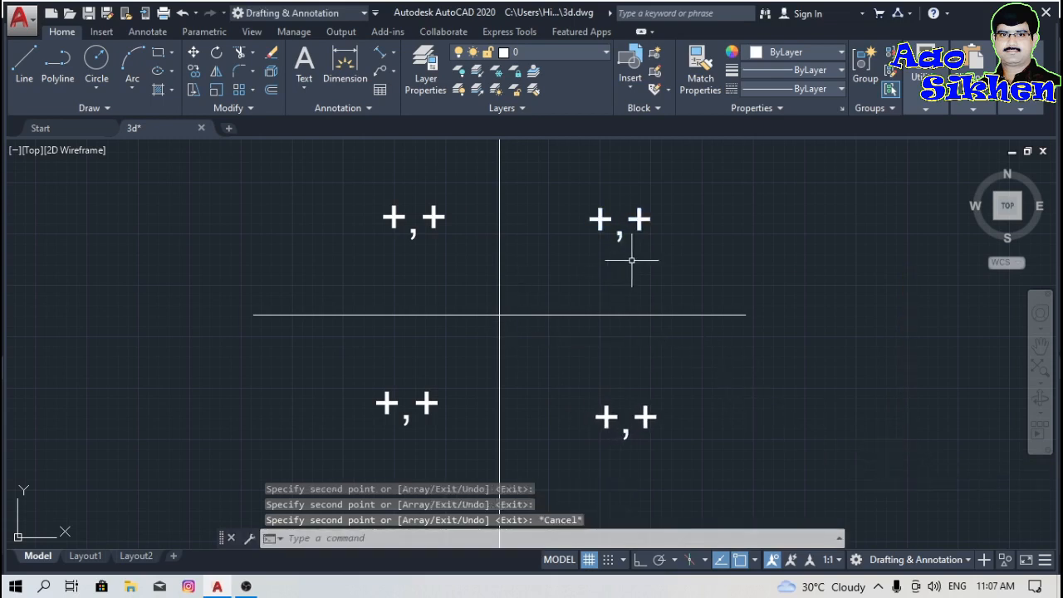
- Label the right end of the horizontal axis with the multiline text E
{"action": "middle_click_drag", "start_coordinate": [661, 236], "coordinate": [649, 259]}
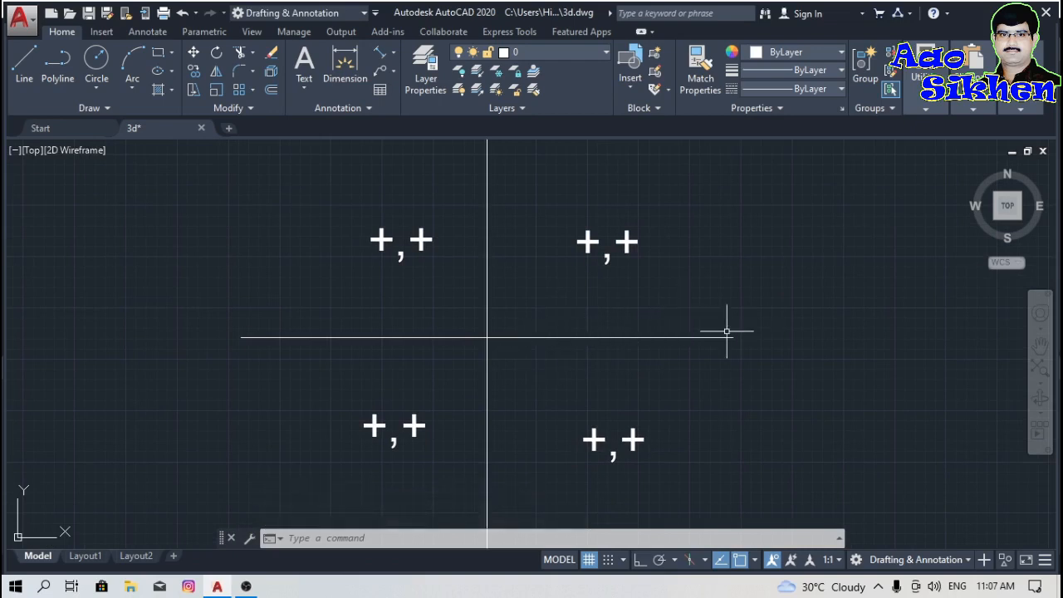
{"action": "type", "text": "mt"}
{"action": "key", "text": "Return"}
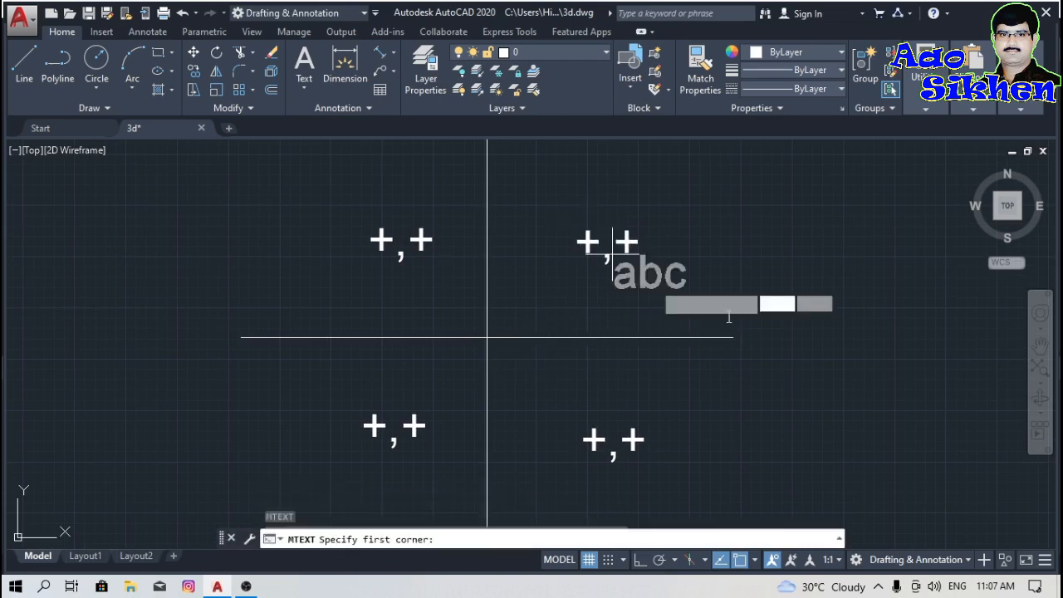
{"action": "left_click", "coordinate": [755, 324]}
{"action": "left_click", "coordinate": [792, 367]}
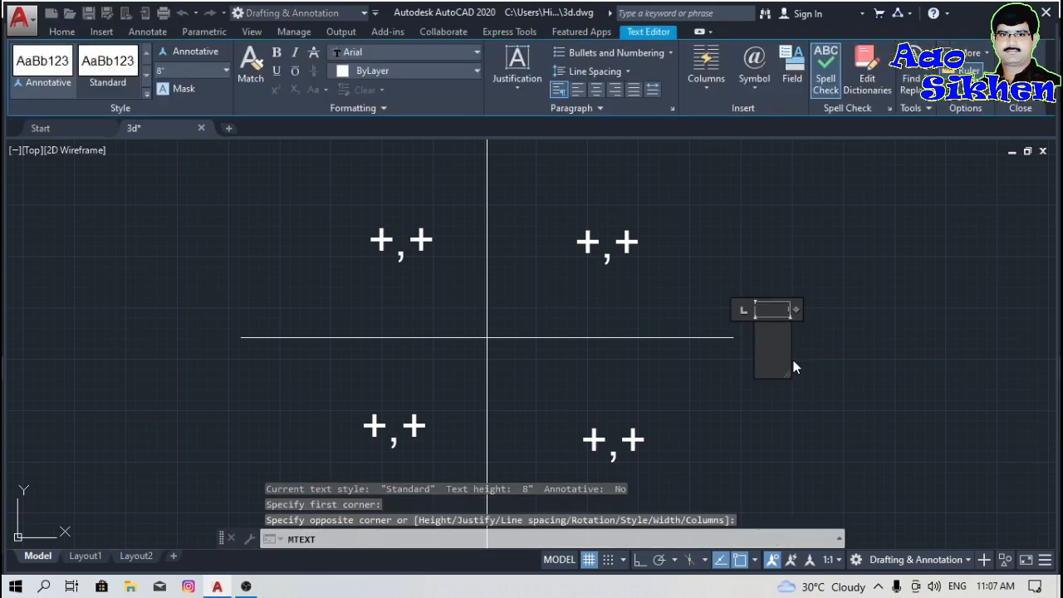
{"action": "type", "text": "E"}
{"action": "left_click", "coordinate": [812, 372]}
- Label the upper end of the vertical axis with the multiline text N
{"action": "scroll", "coordinate": [618, 332], "scroll_direction": "down", "scroll_amount": 3}
{"action": "scroll", "coordinate": [565, 207], "scroll_direction": "up", "scroll_amount": 3}
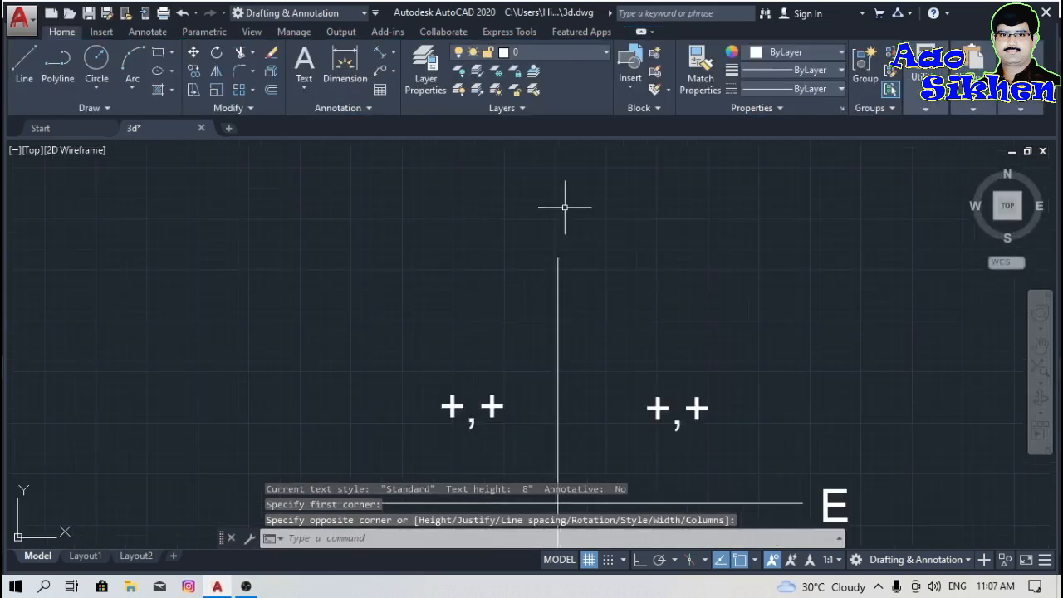
{"action": "key", "text": "Return"}
{"action": "left_click", "coordinate": [542, 214]}
{"action": "left_click", "coordinate": [583, 243]}
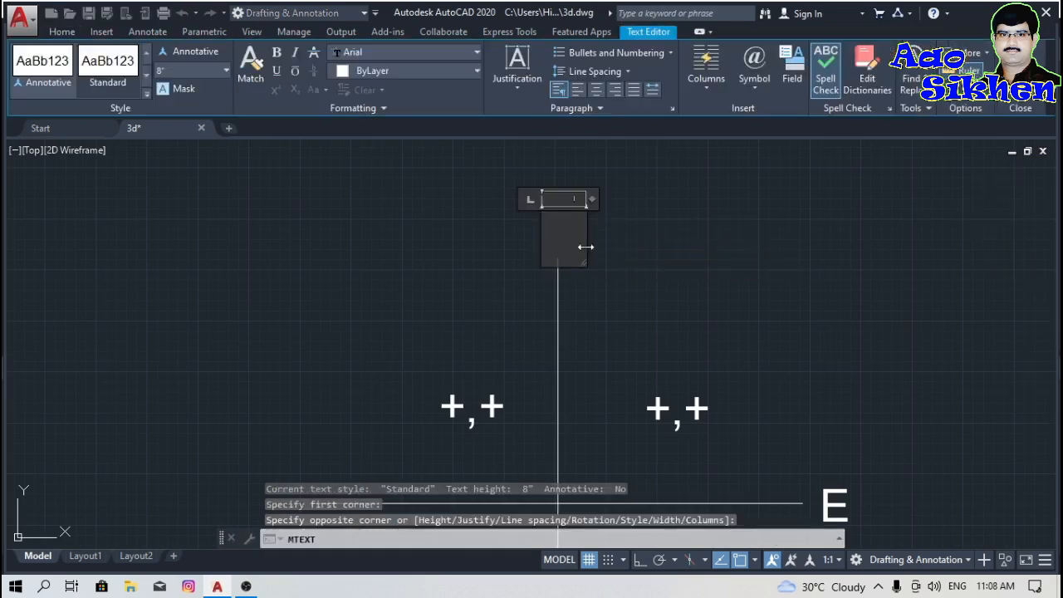
{"action": "type", "text": "N"}
{"action": "left_click", "coordinate": [591, 246]}
- Label the left end of the horizontal axis with the multiline text -E
{"action": "scroll", "coordinate": [557, 290], "scroll_direction": "down", "scroll_amount": 3}
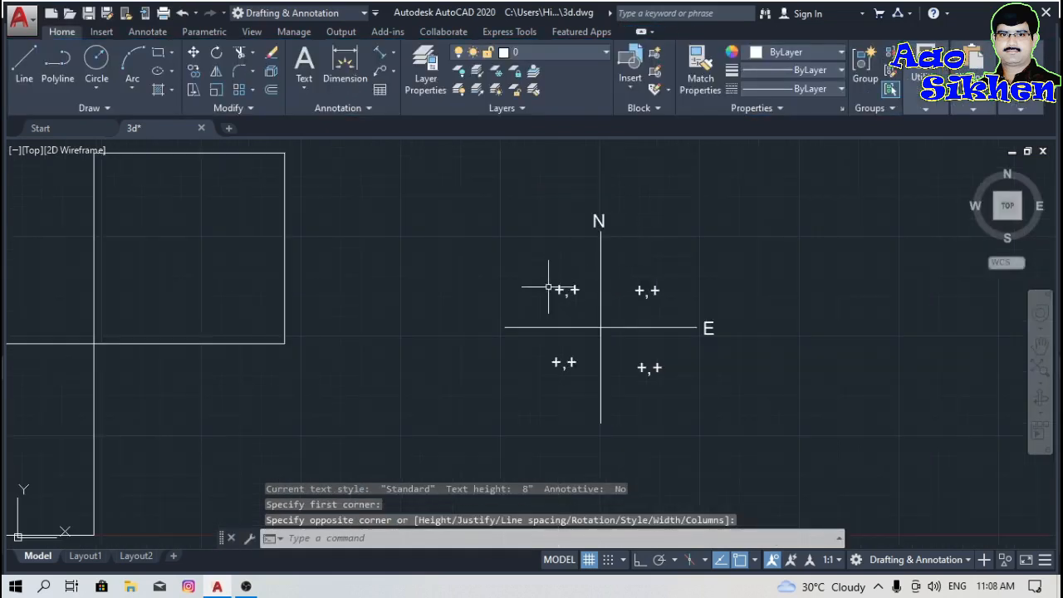
{"action": "scroll", "coordinate": [487, 337], "scroll_direction": "up", "scroll_amount": 2}
{"action": "key", "text": "Return"}
{"action": "left_click", "coordinate": [463, 296]}
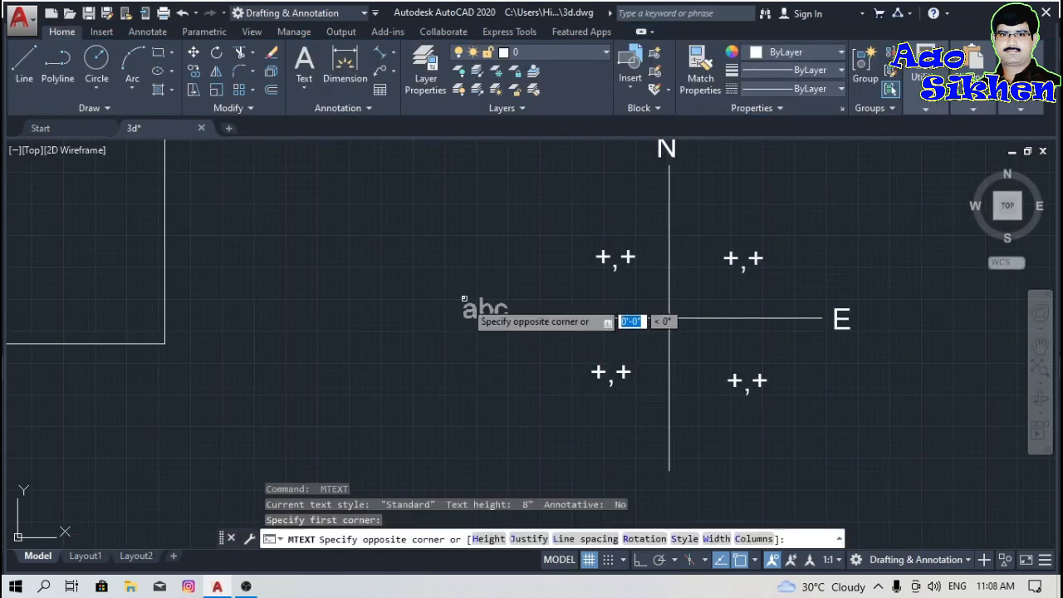
{"action": "left_click", "coordinate": [509, 339]}
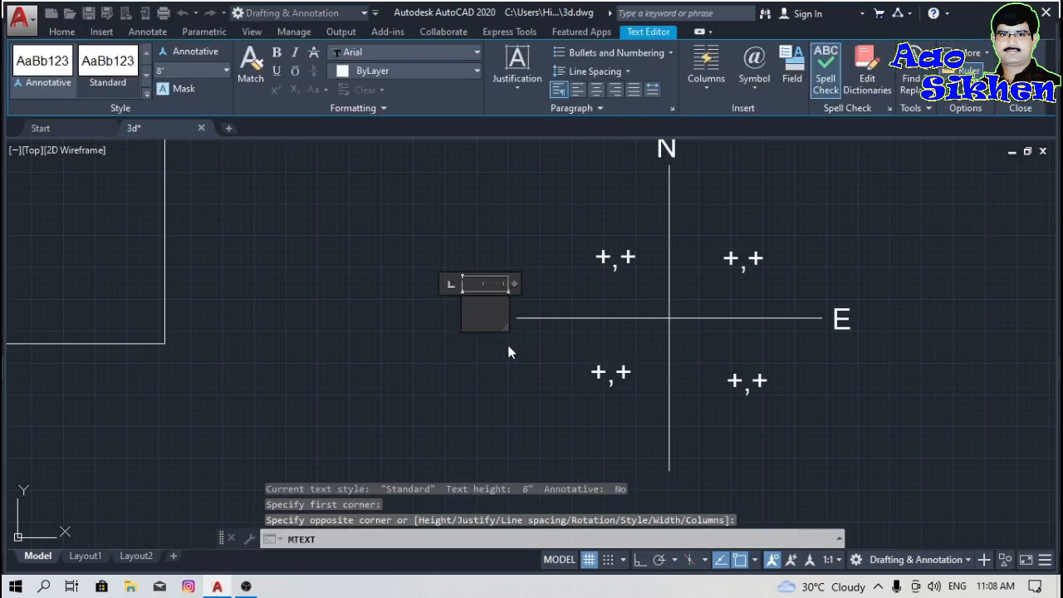
{"action": "type", "text": "-"}
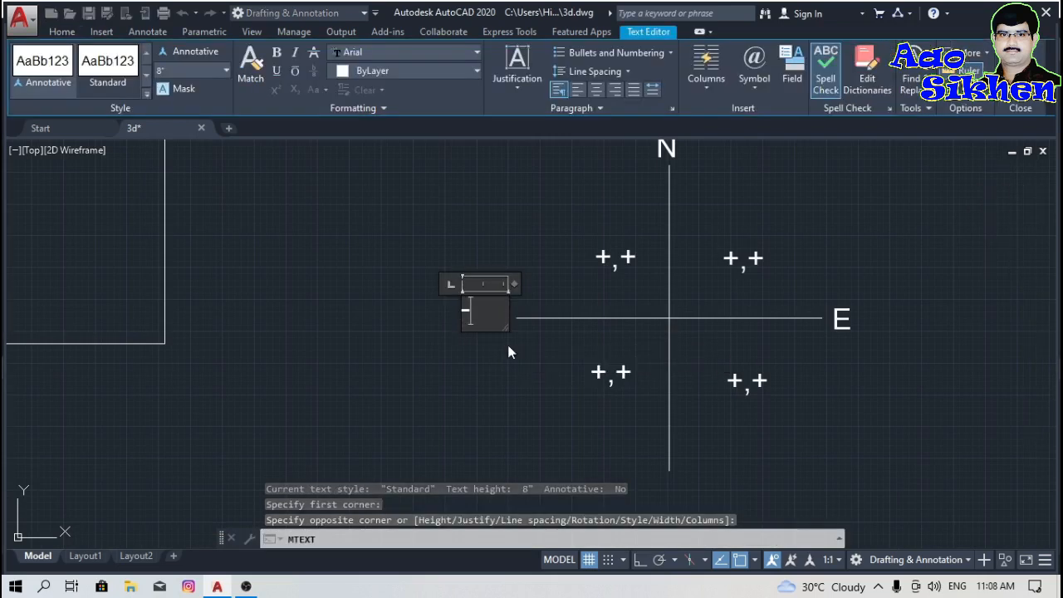
{"action": "type", "text": "E"}
{"action": "left_click", "coordinate": [565, 379]}
- Label the lower end of the vertical axis with the multiline text -N
{"action": "middle_click_drag", "start_coordinate": [623, 385], "coordinate": [563, 276]}
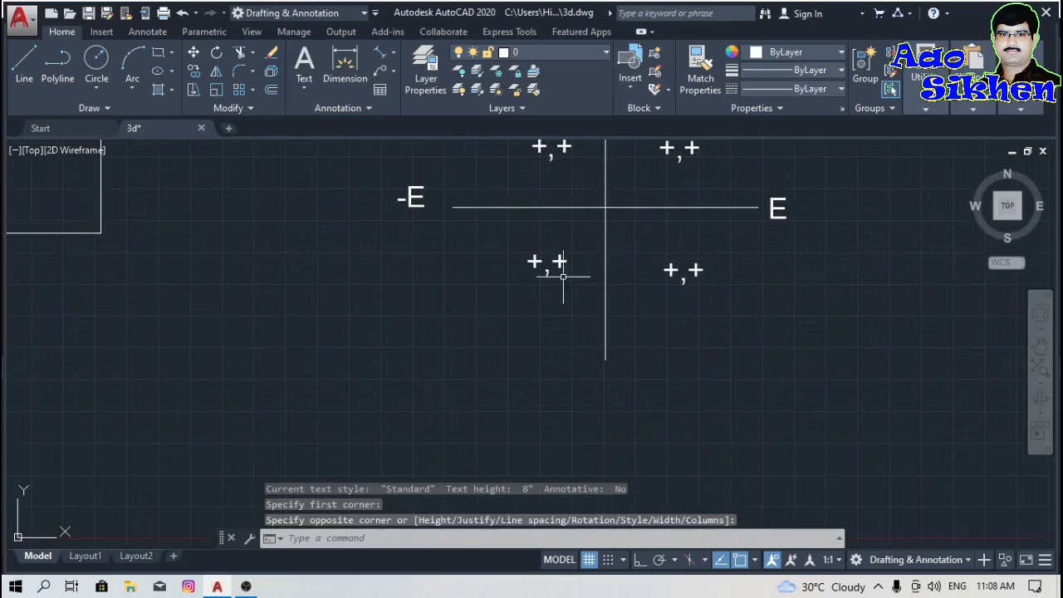
{"action": "key", "text": "Return"}
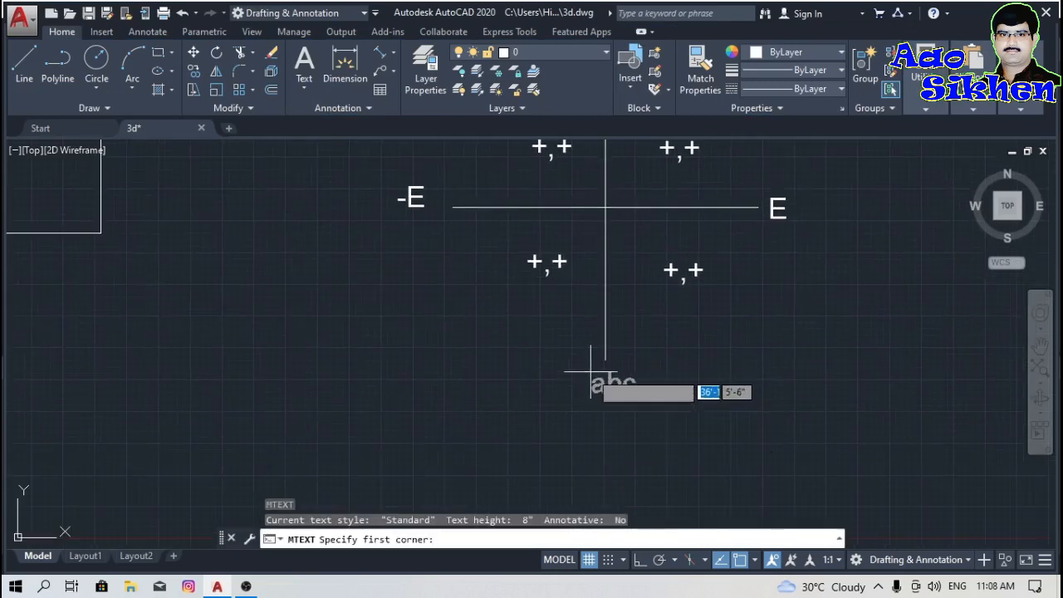
{"action": "left_click", "coordinate": [591, 372]}
{"action": "left_click", "coordinate": [635, 415]}
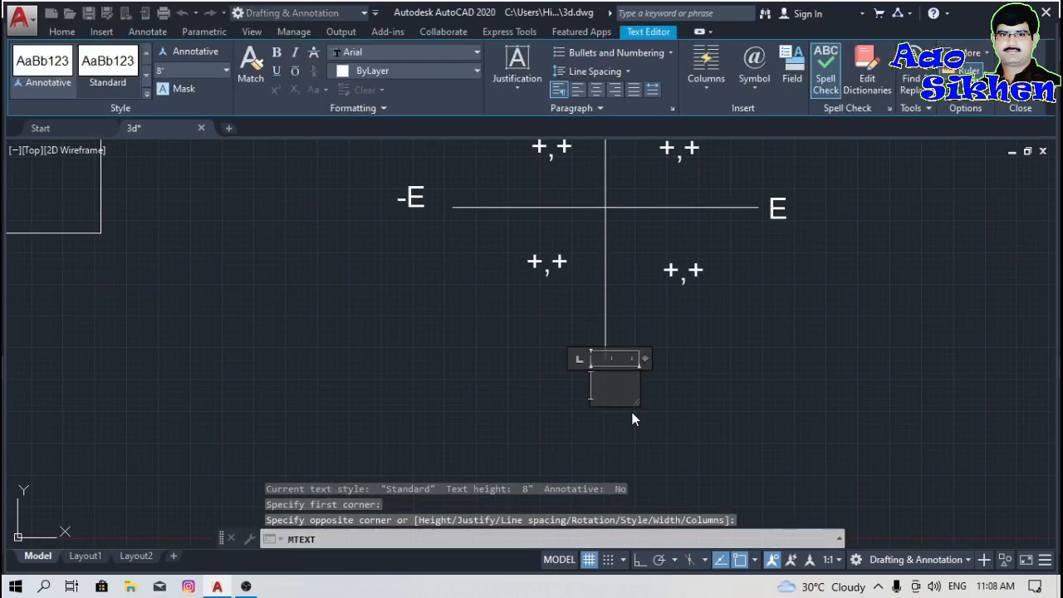
{"action": "type", "text": "-"}
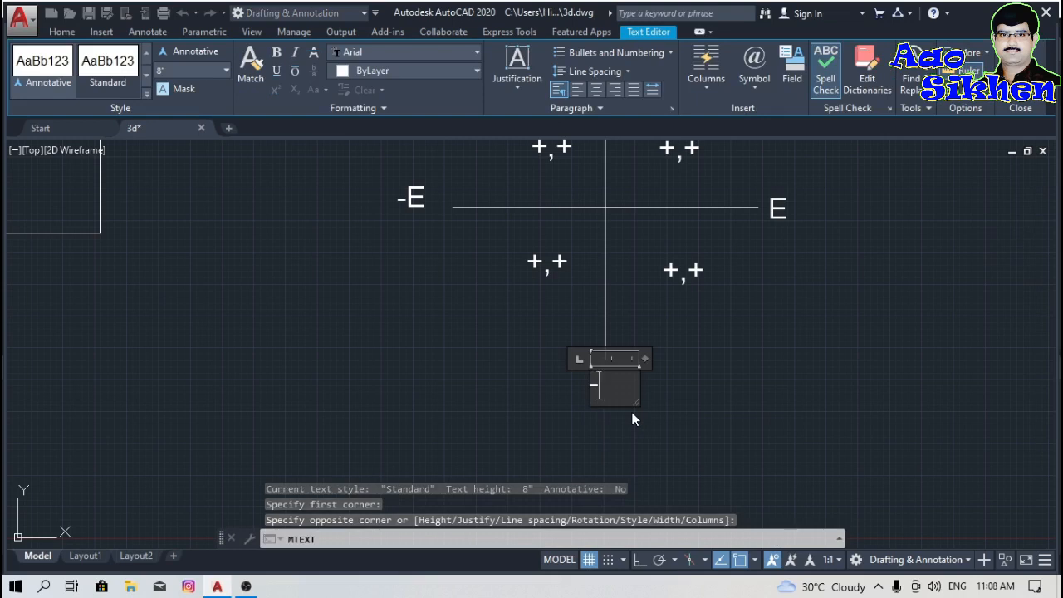
{"action": "type", "text": "N"}
{"action": "left_click", "coordinate": [650, 429]}
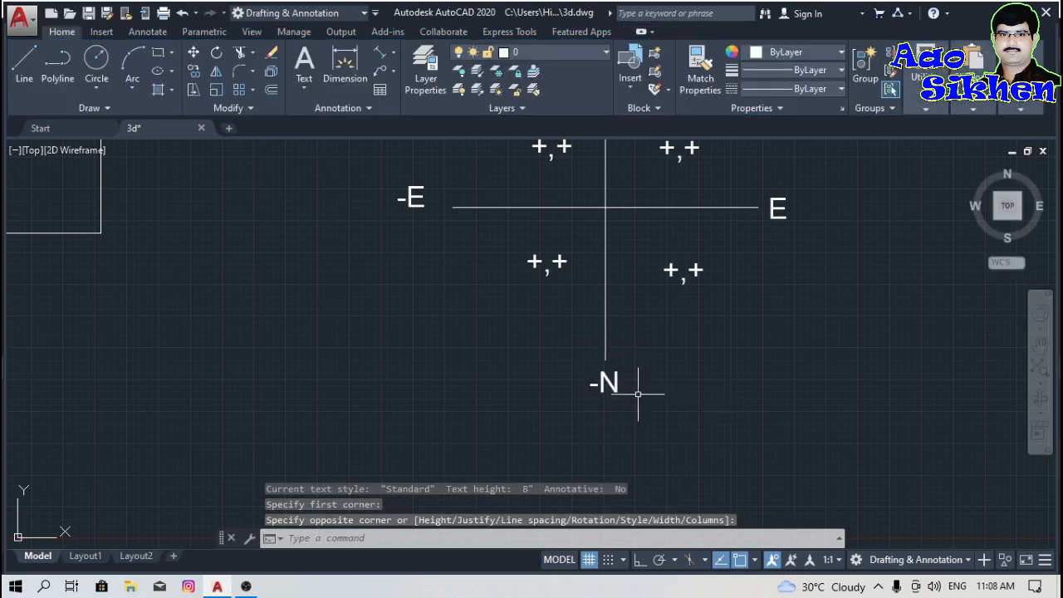
- Try offsetting the vertical axis by 1 inch to the east with the Multiple option, and erase the resulting copy
{"action": "middle_click_drag", "start_coordinate": [717, 323], "coordinate": [618, 393]}
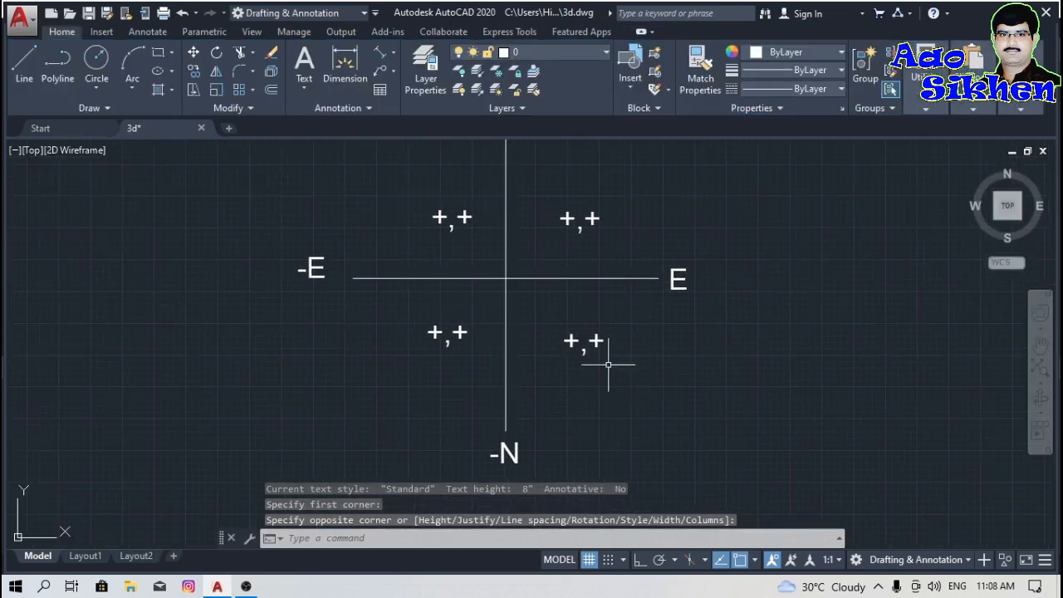
{"action": "middle_click_drag", "start_coordinate": [623, 273], "coordinate": [595, 353]}
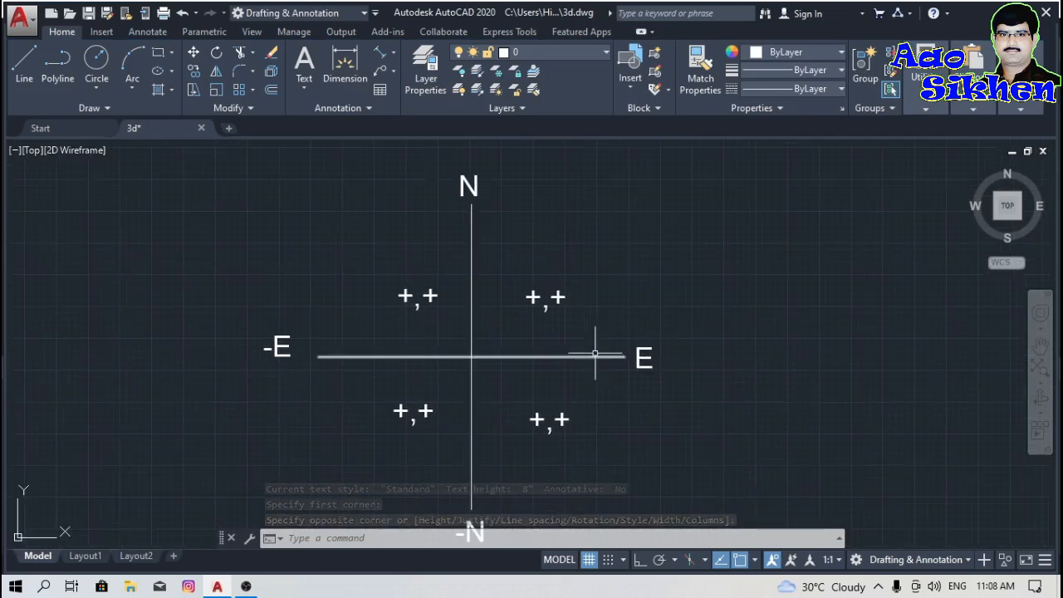
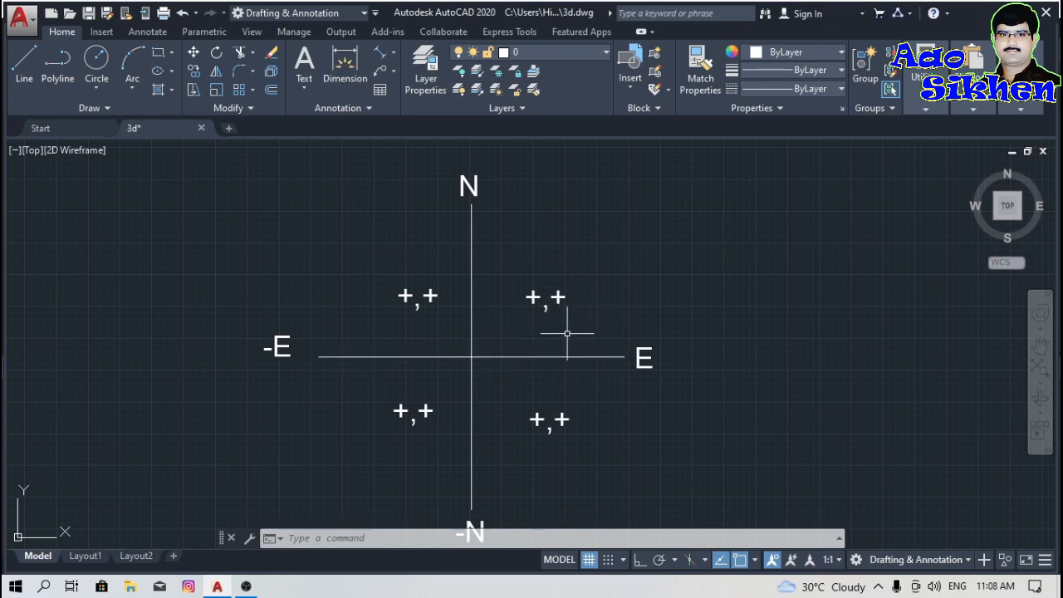
{"action": "type", "text": "o"}
{"action": "key", "text": "Return"}
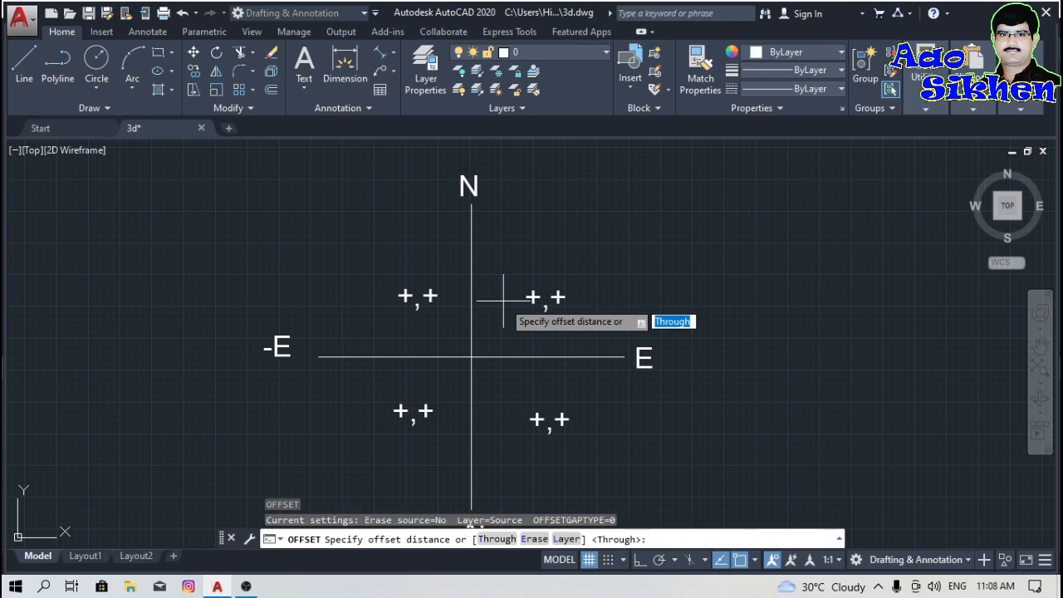
{"action": "type", "text": "1"}
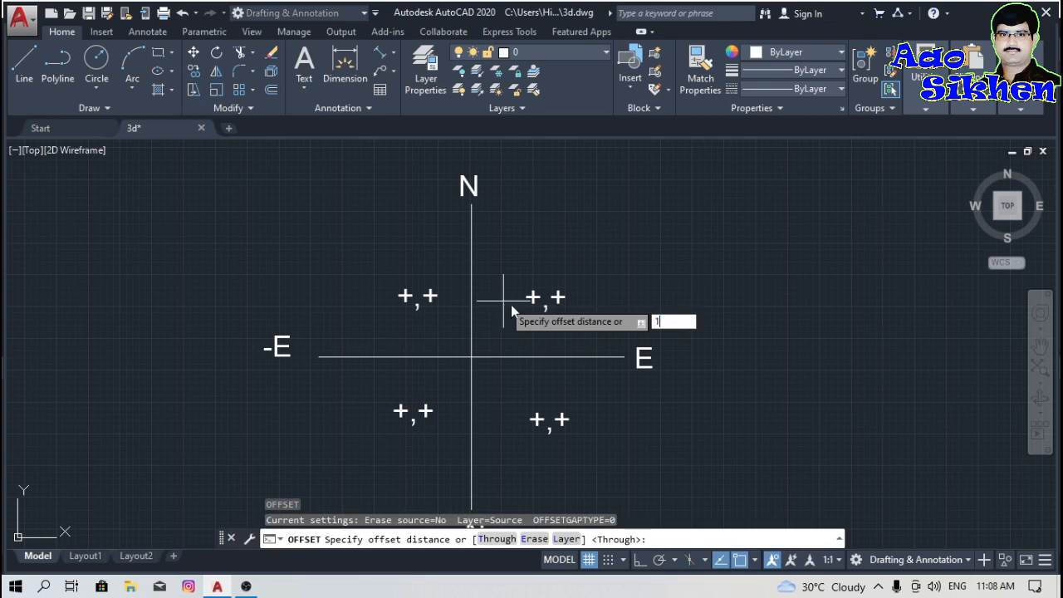
{"action": "key", "text": "Return"}
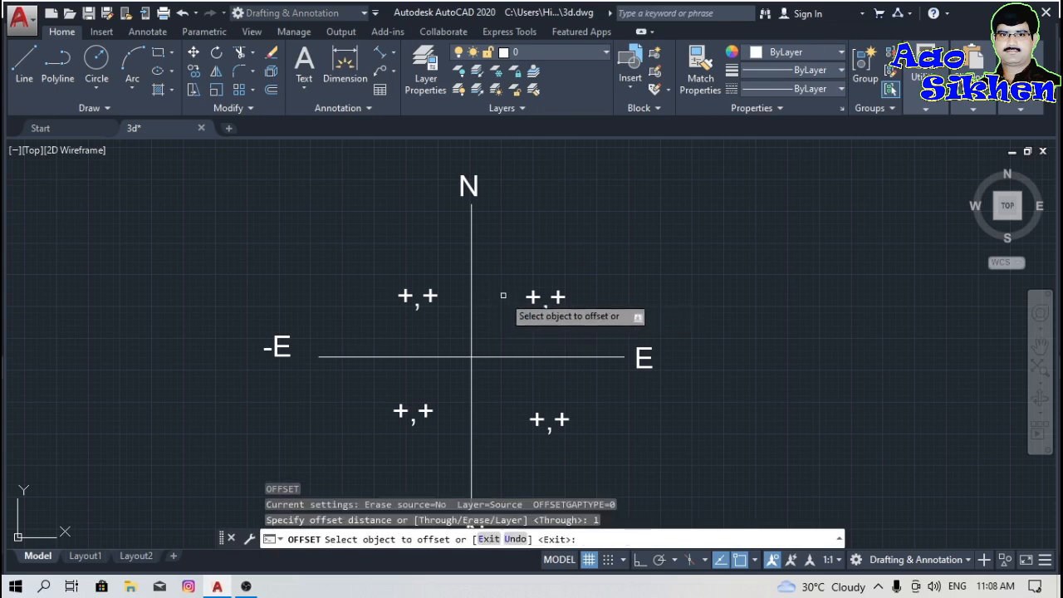
{"action": "left_click", "coordinate": [471, 296]}
{"action": "right_click", "coordinate": [497, 299]}
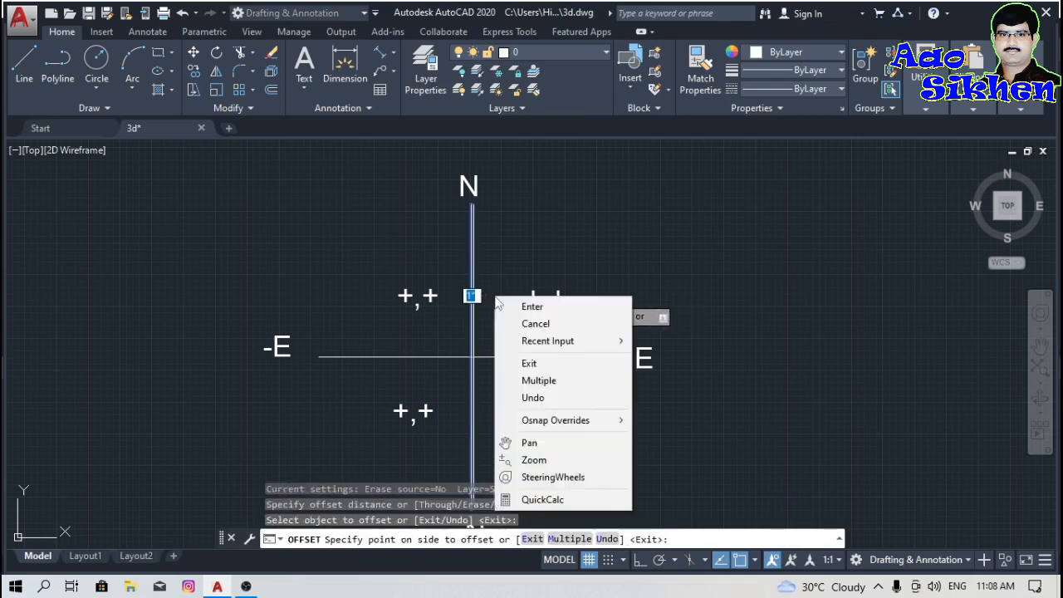
{"action": "left_click", "coordinate": [541, 381]}
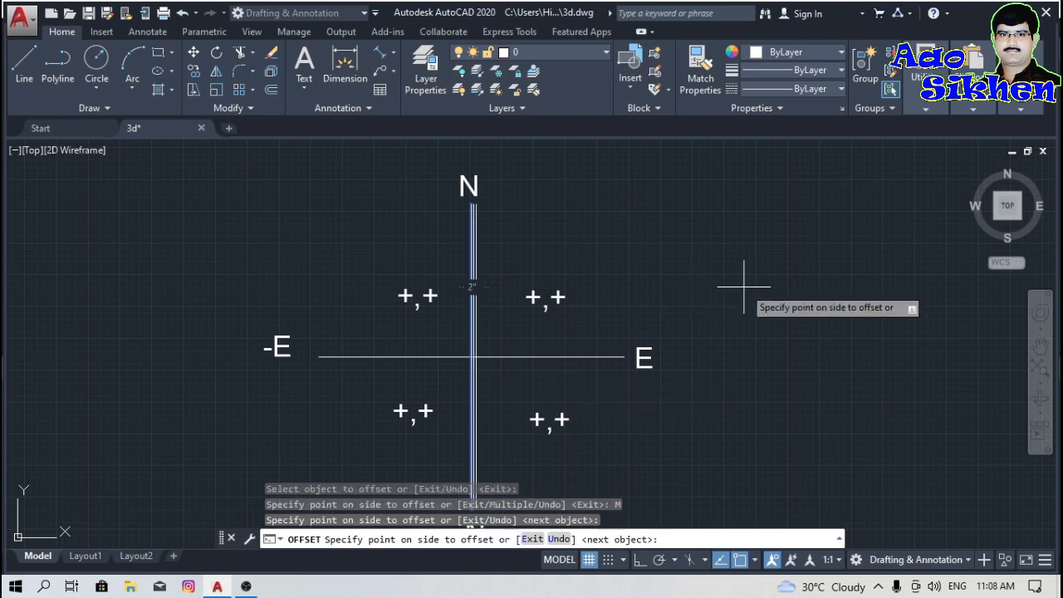
{"action": "key", "text": "Escape"}
{"action": "scroll", "coordinate": [468, 345], "scroll_direction": "up", "scroll_amount": 4}
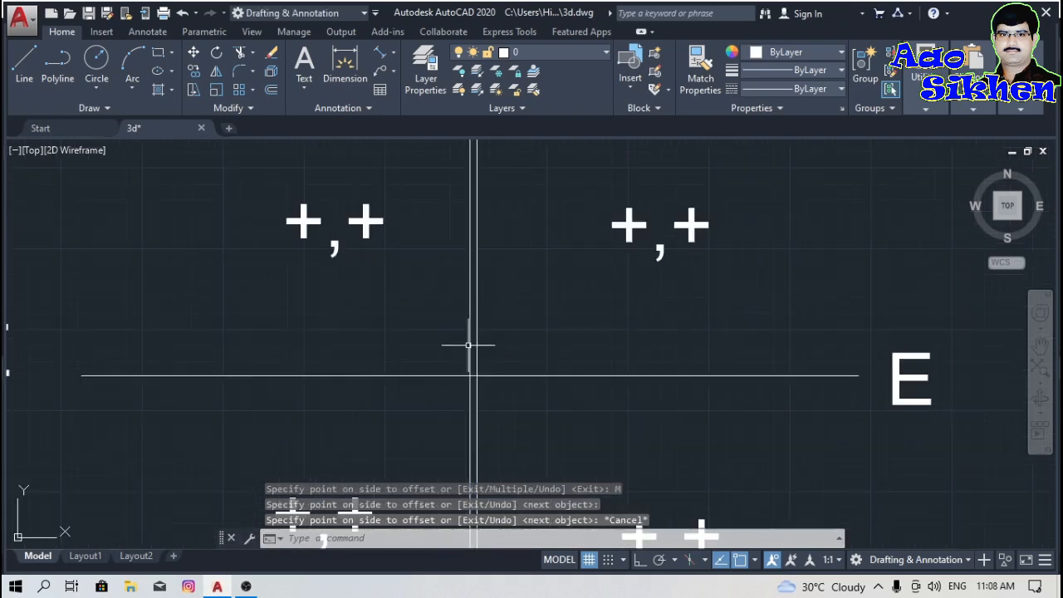
{"action": "left_click", "coordinate": [477, 343]}
{"action": "key", "text": "Delete"}
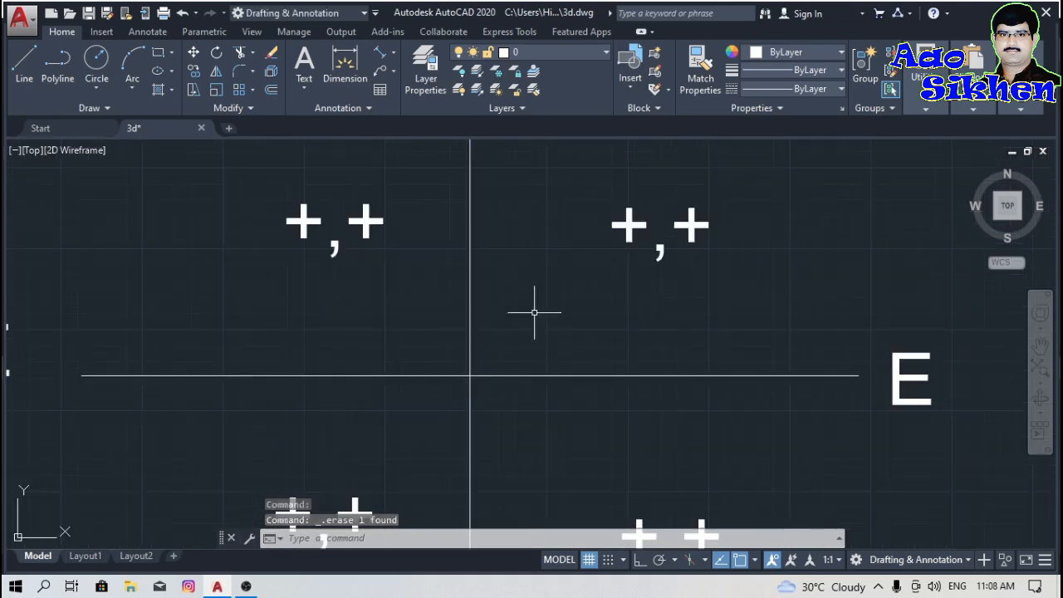
- Offset the vertical axis repeatedly at 1' spacing toward E with the Multiple option, making four parallel lines
{"action": "scroll", "coordinate": [534, 313], "scroll_direction": "down", "scroll_amount": 2}
{"action": "type", "text": "o"}
{"action": "key", "text": "Return"}
{"action": "type", "text": "1"}
{"action": "key", "text": "Return"}
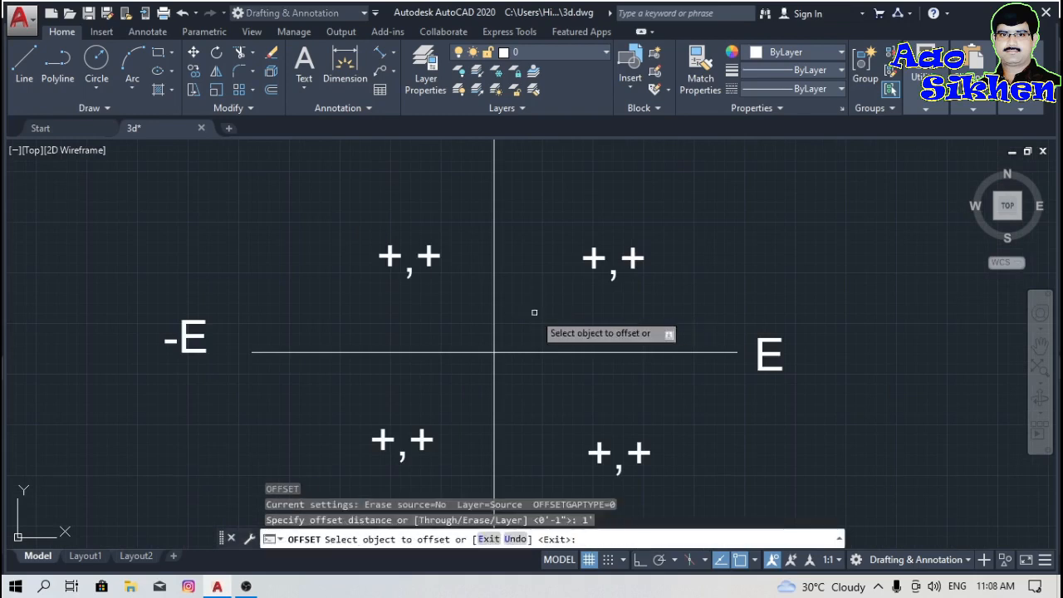
{"action": "left_click", "coordinate": [494, 321]}
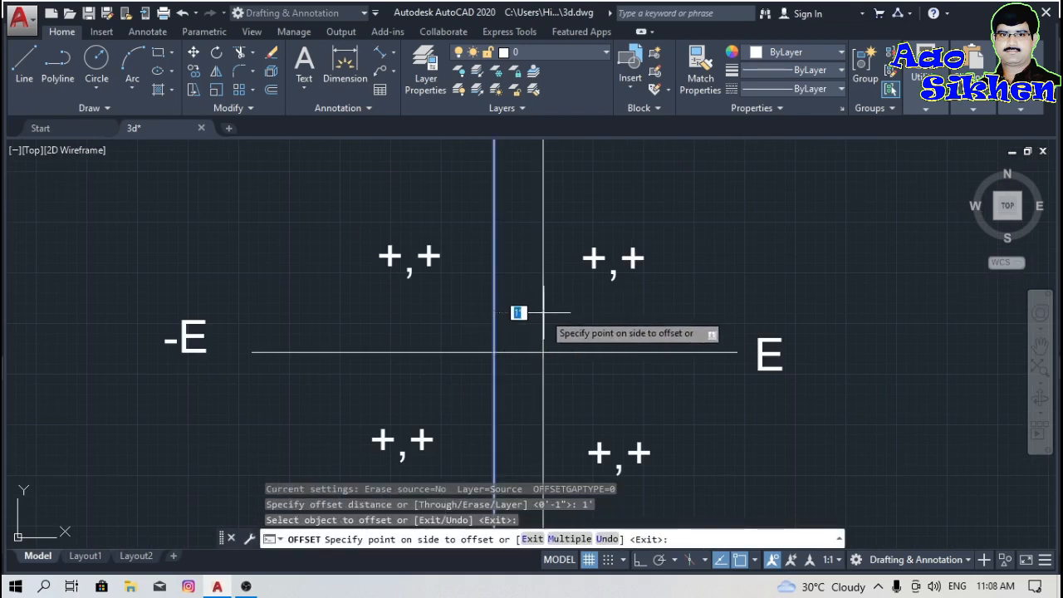
{"action": "right_click", "coordinate": [546, 311]}
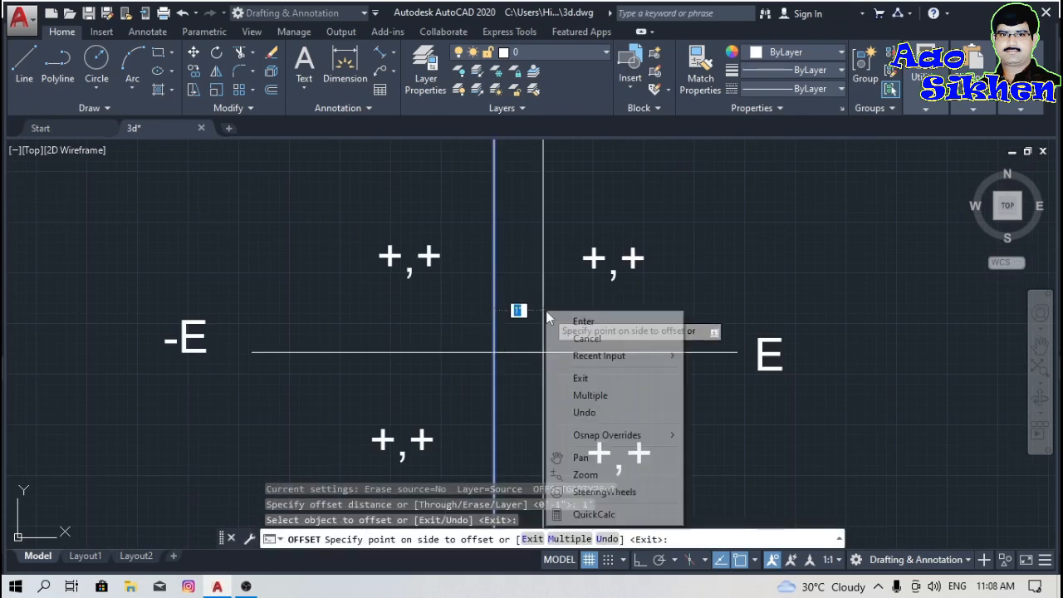
{"action": "left_click", "coordinate": [623, 395]}
{"action": "left_click", "coordinate": [695, 295]}
{"action": "left_click", "coordinate": [758, 283]}
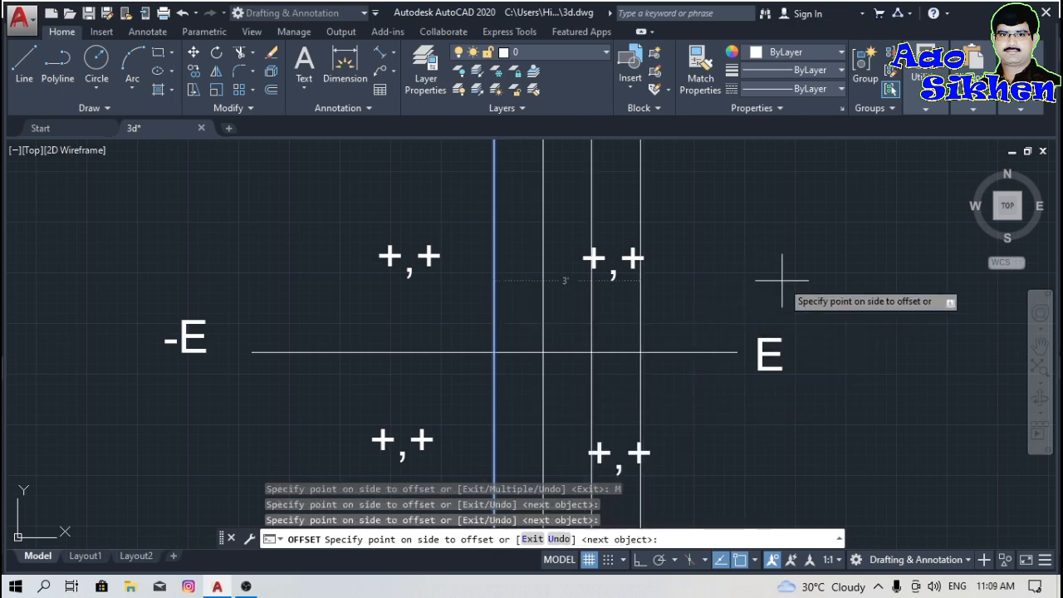
{"action": "left_click", "coordinate": [785, 280]}
{"action": "left_click", "coordinate": [809, 281]}
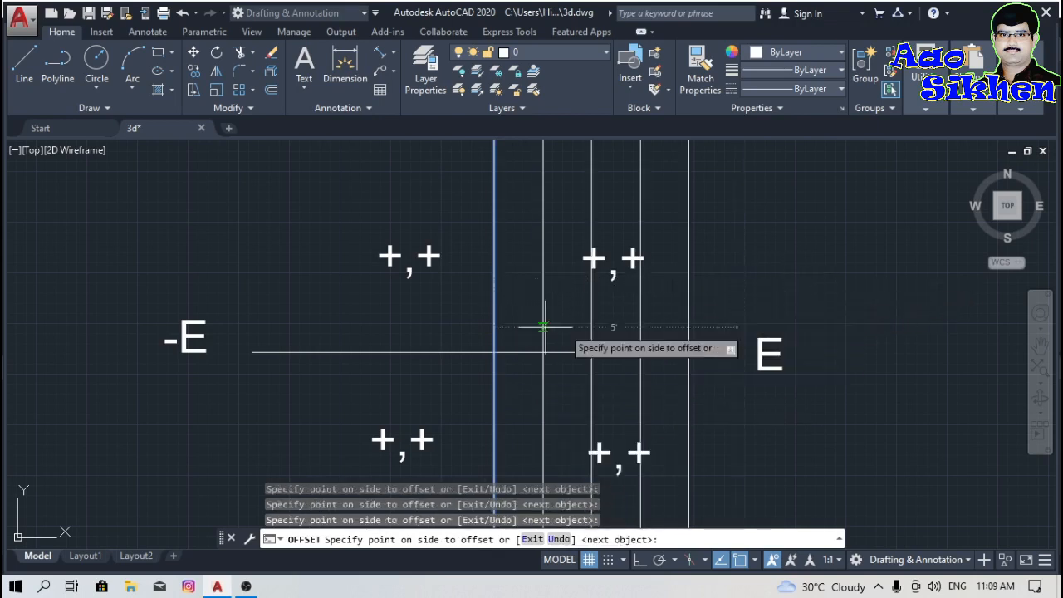
- Continue the multiple offset toward -E, adding four vertical lines at 1' spacing
{"action": "left_click", "coordinate": [399, 295]}
{"action": "left_click", "coordinate": [342, 308]}
{"action": "left_click", "coordinate": [332, 308]}
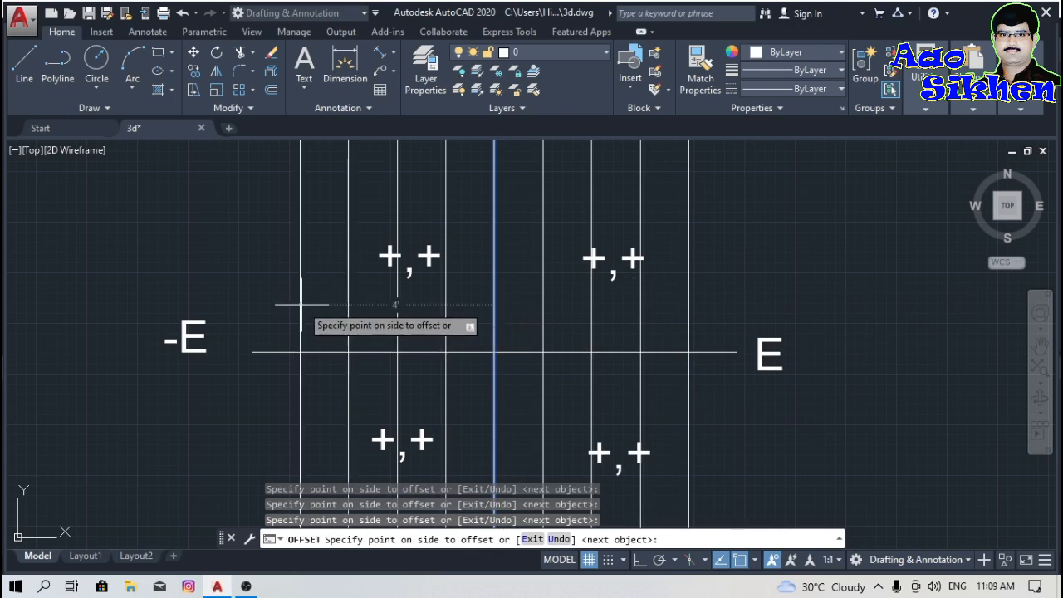
{"action": "left_click", "coordinate": [295, 306]}
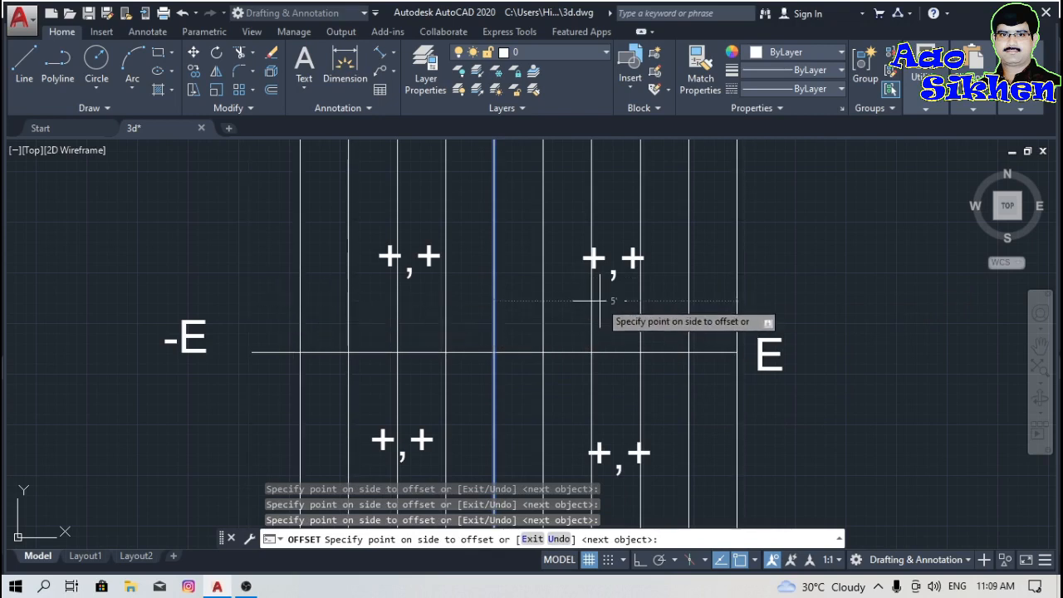
{"action": "key", "text": "Return"}
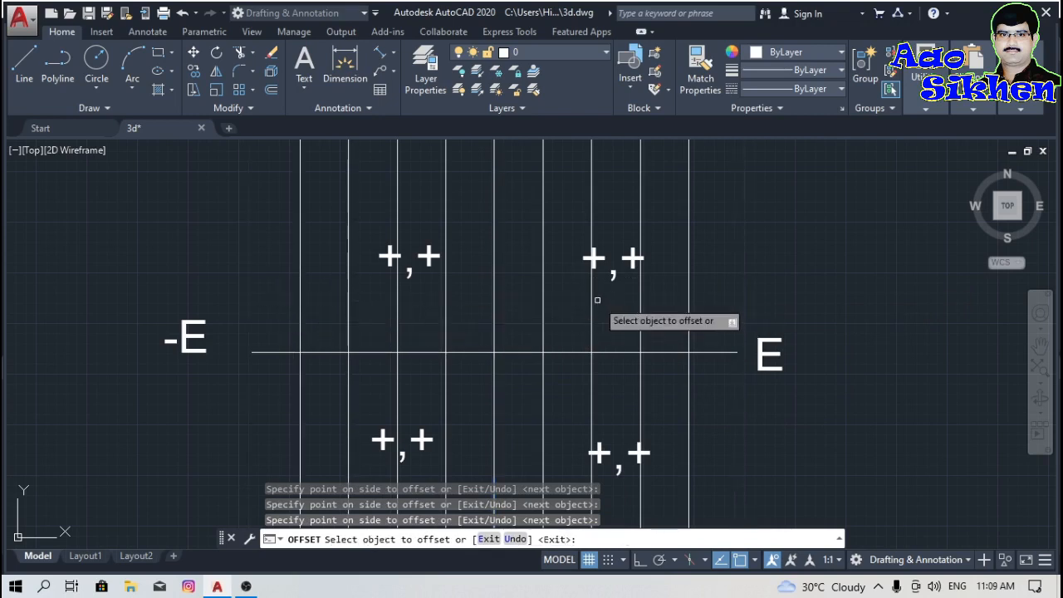
- Offset the horizontal axis at 1' spacing, making three lines toward N and three toward -N
{"action": "left_click", "coordinate": [609, 353]}
{"action": "left_click", "coordinate": [766, 302]}
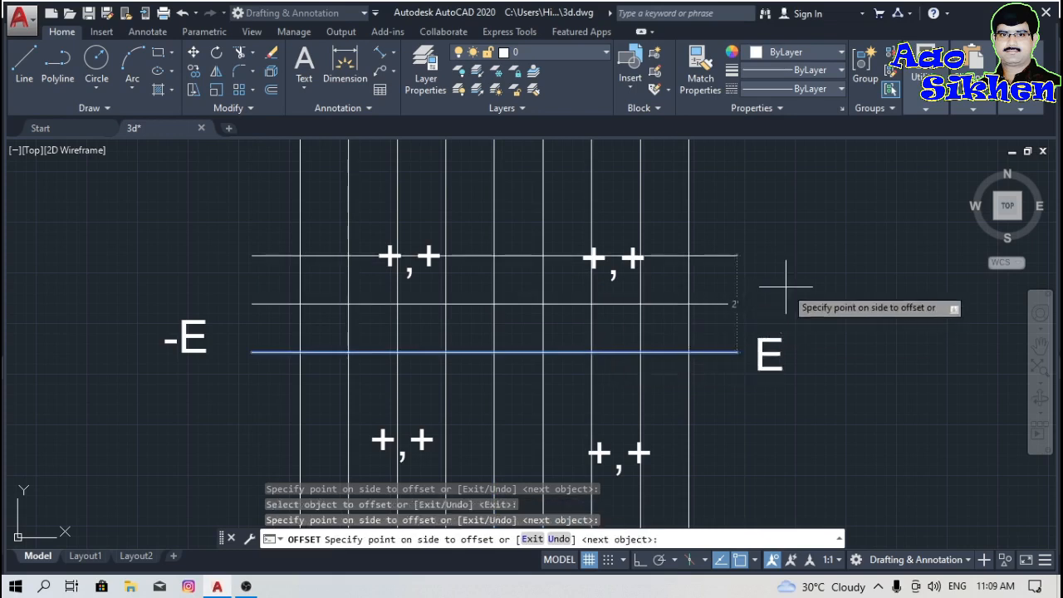
{"action": "left_click", "coordinate": [793, 255]}
{"action": "scroll", "coordinate": [793, 301], "scroll_direction": "down", "scroll_amount": 2}
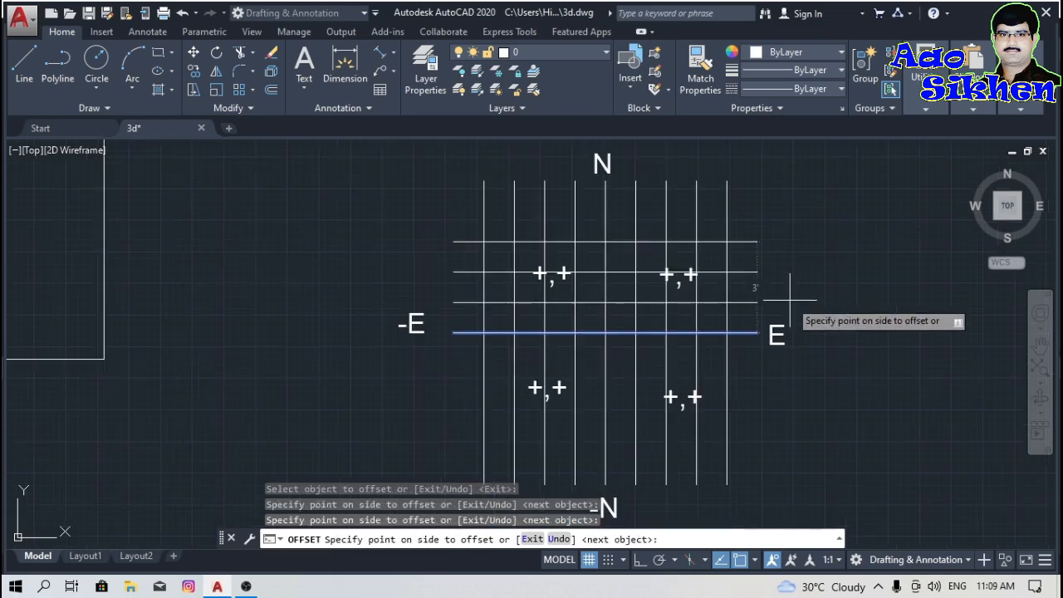
{"action": "left_click", "coordinate": [820, 225]}
{"action": "left_click", "coordinate": [825, 387]}
{"action": "left_click", "coordinate": [833, 422]}
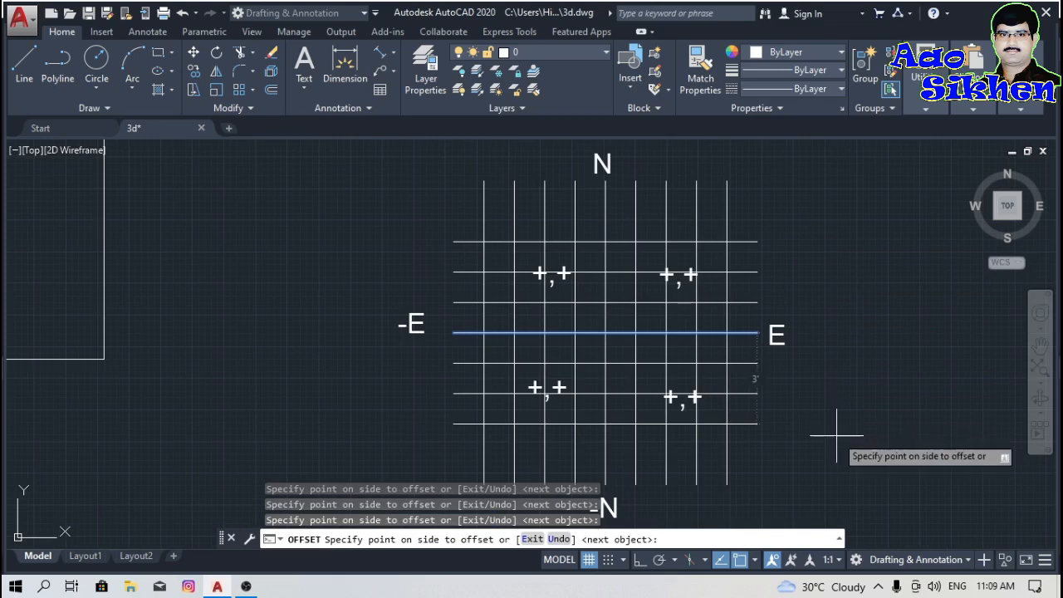
{"action": "left_click", "coordinate": [841, 451]}
{"action": "key", "text": "Escape"}
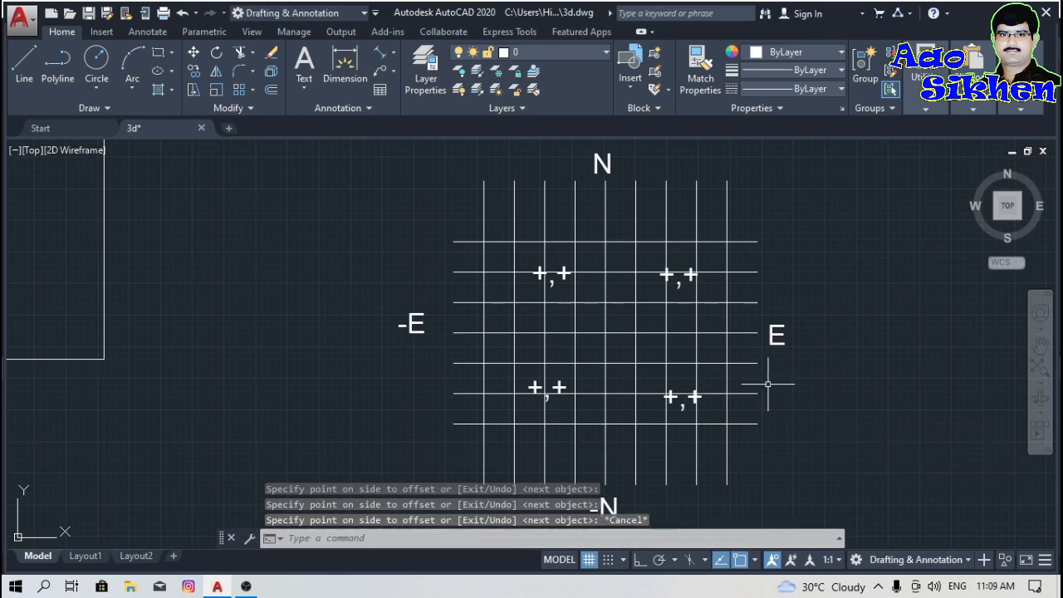
- Select the horizontal and vertical axis lines together and change their colour to yellow
{"action": "left_click", "coordinate": [628, 328]}
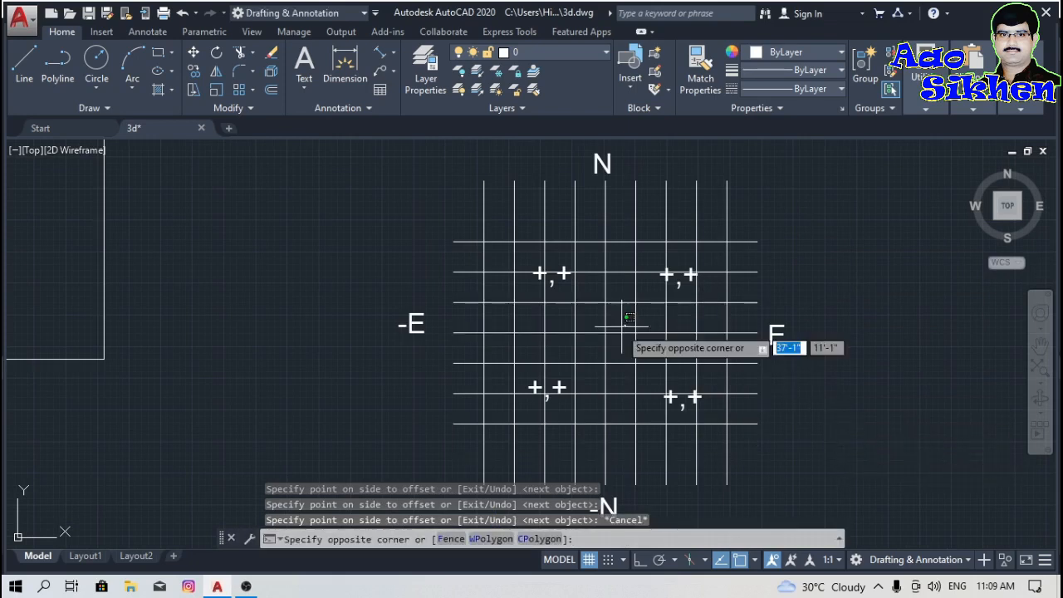
{"action": "left_click", "coordinate": [602, 339]}
{"action": "left_click", "coordinate": [798, 52]}
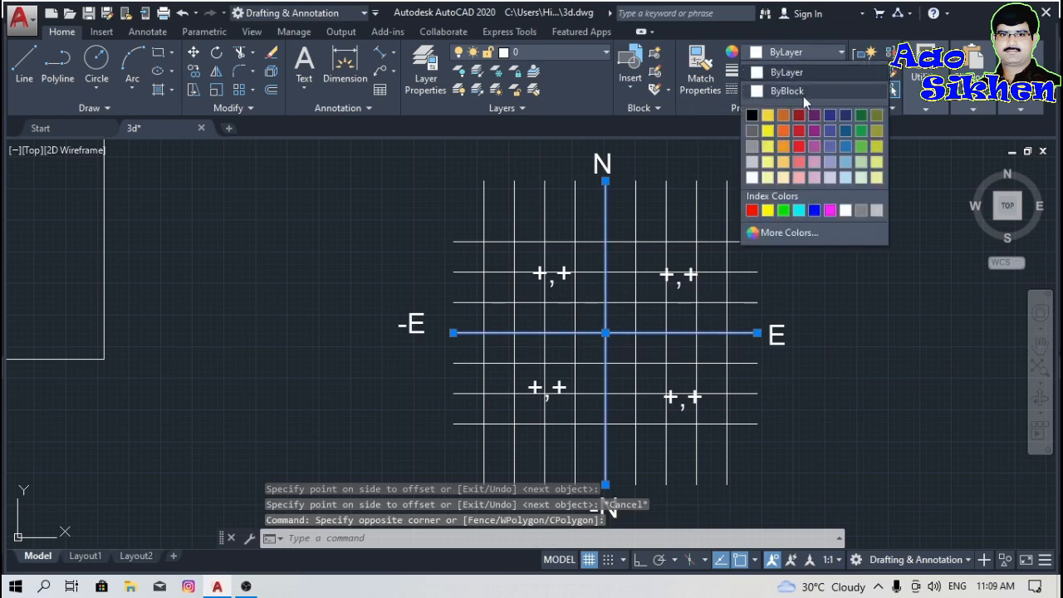
{"action": "left_click", "coordinate": [767, 130]}
{"action": "key", "text": "Escape"}
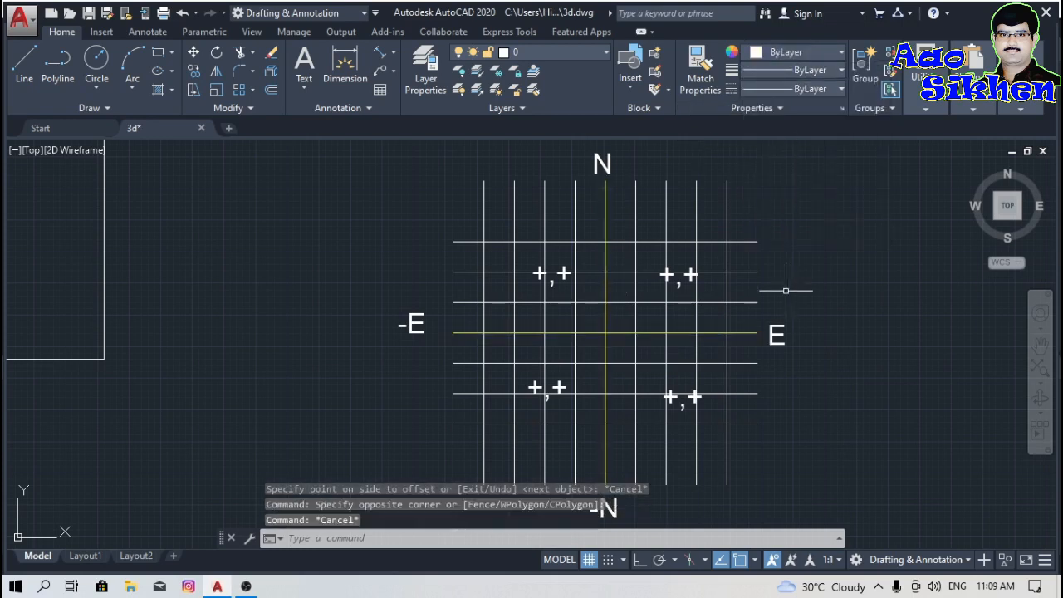
- Move the +,+ label of the north-east quadrant out of the grid, to the empty area above the E label
{"action": "middle_click_drag", "start_coordinate": [788, 297], "coordinate": [690, 259]}
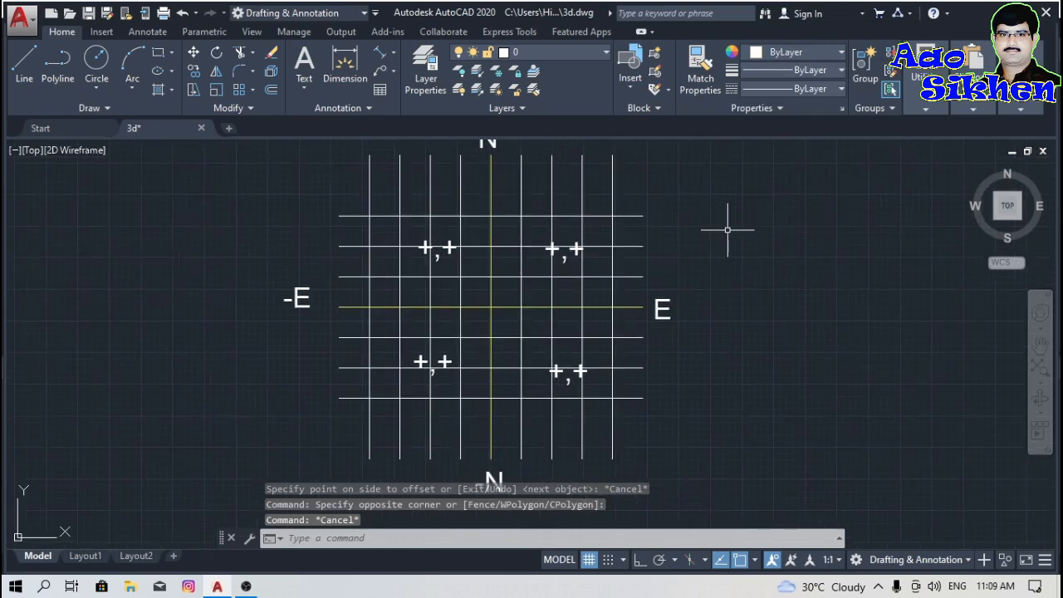
{"action": "scroll", "coordinate": [557, 279], "scroll_direction": "up", "scroll_amount": 2}
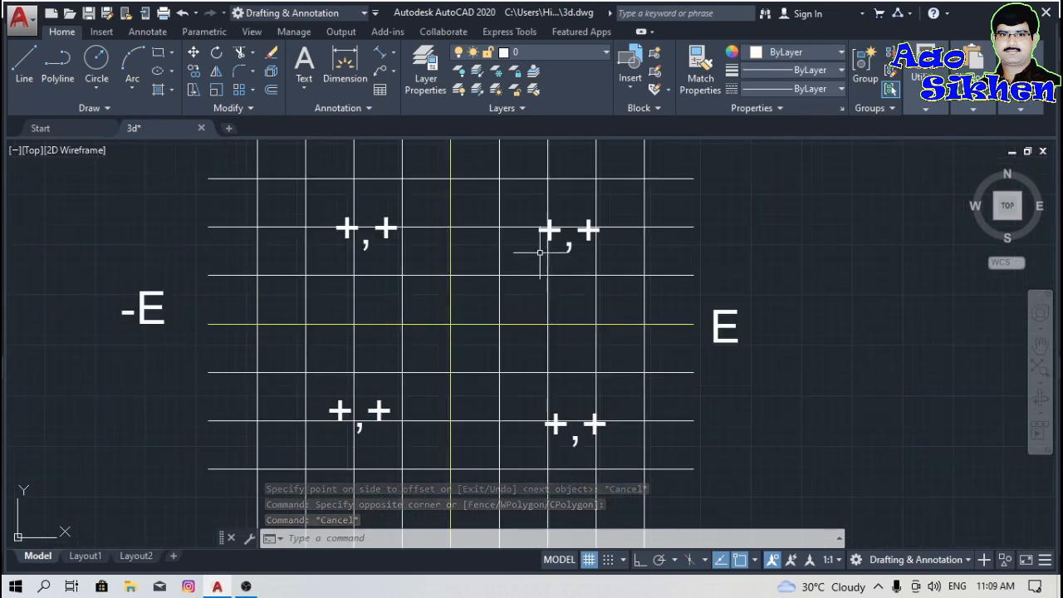
{"action": "left_click", "coordinate": [524, 212]}
{"action": "left_click", "coordinate": [526, 213]}
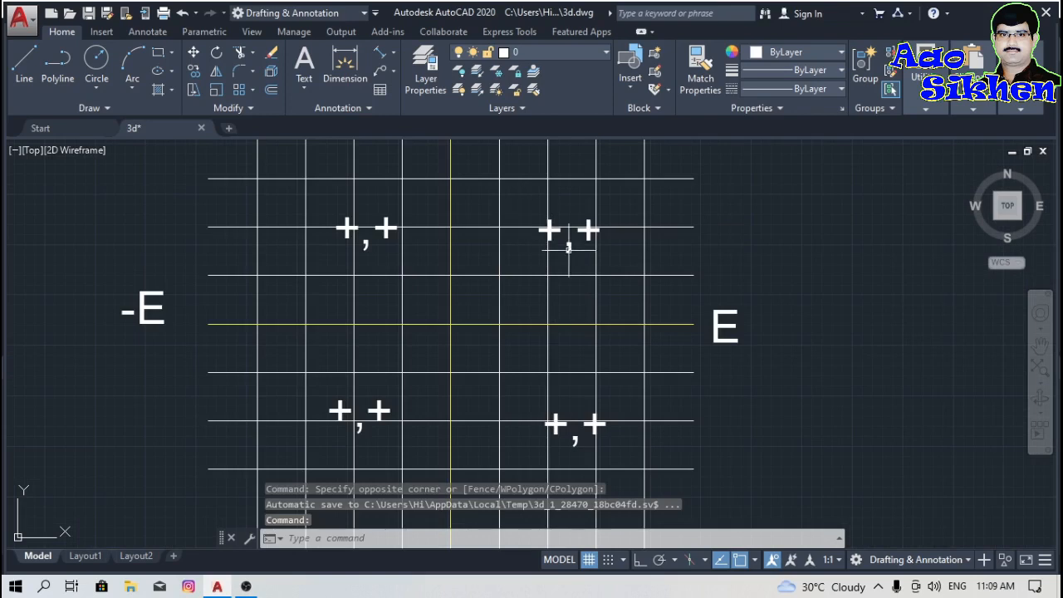
{"action": "left_click", "coordinate": [529, 209]}
{"action": "left_click", "coordinate": [628, 258]}
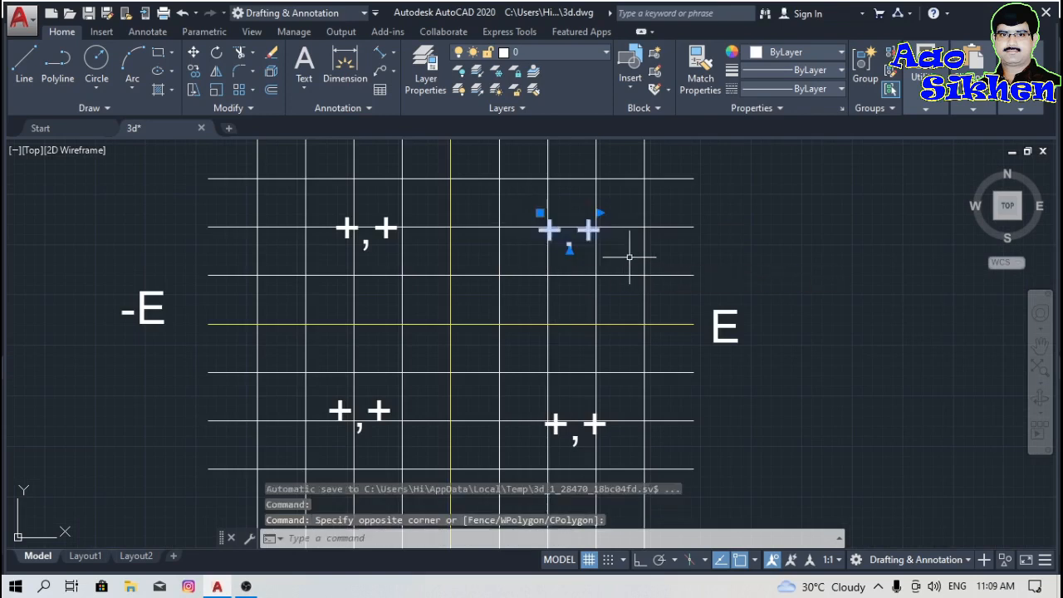
{"action": "type", "text": "m"}
{"action": "key", "text": "Return"}
{"action": "left_click", "coordinate": [718, 261]}
{"action": "left_click", "coordinate": [864, 226]}
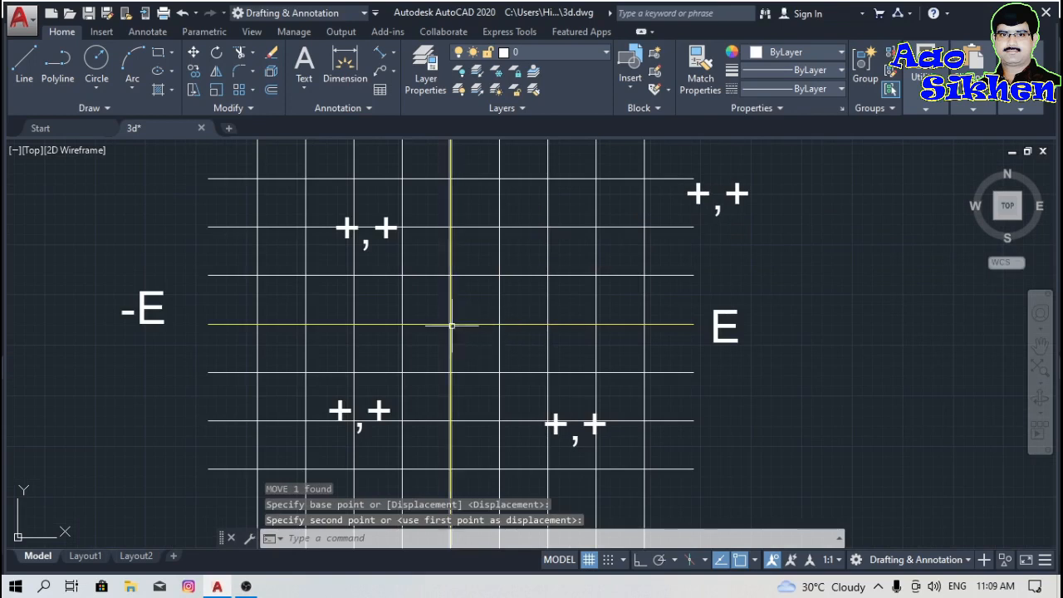
- Draw a line from the intersection of the axes to the grid intersection 3' east and 2' north
{"action": "left_click", "coordinate": [25, 64]}
{"action": "left_click", "coordinate": [450, 324]}
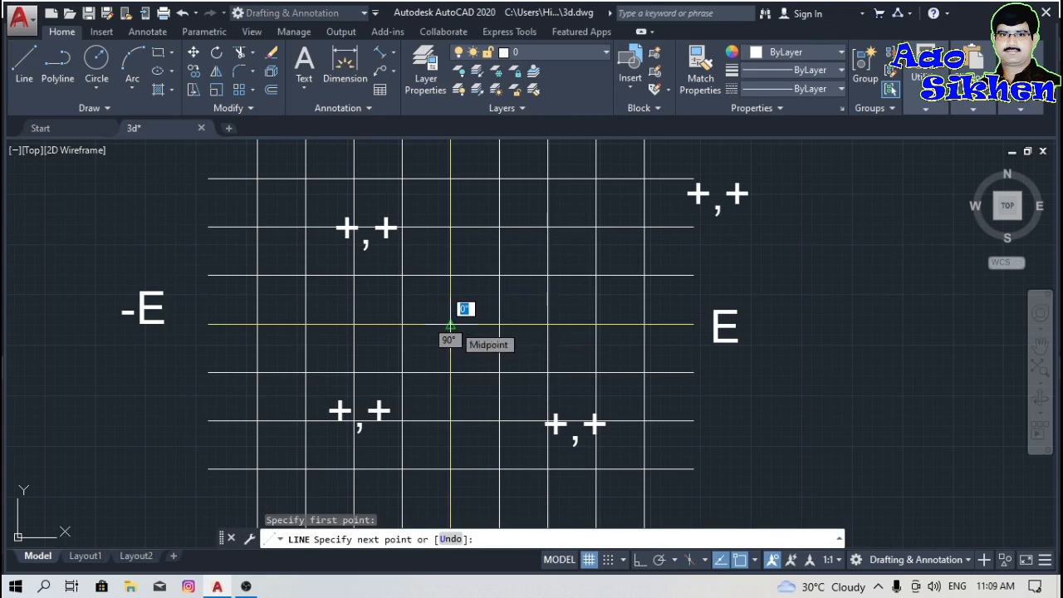
{"action": "left_click", "coordinate": [597, 226]}
{"action": "key", "text": "Escape"}
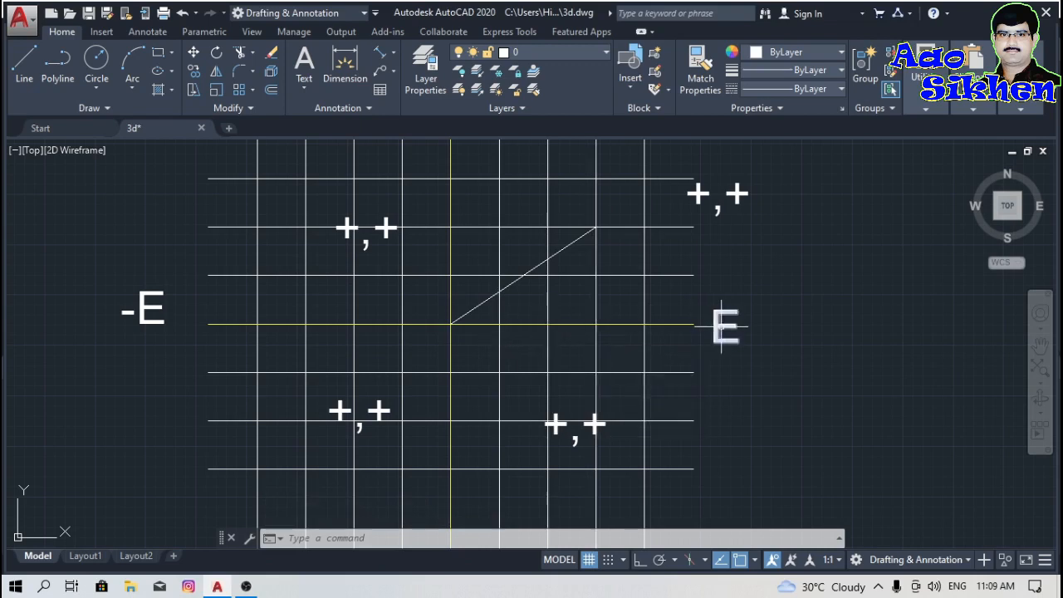
- Place the multiline text 3' in the empty space beyond the E label
{"action": "type", "text": "mt"}
{"action": "key", "text": "Return"}
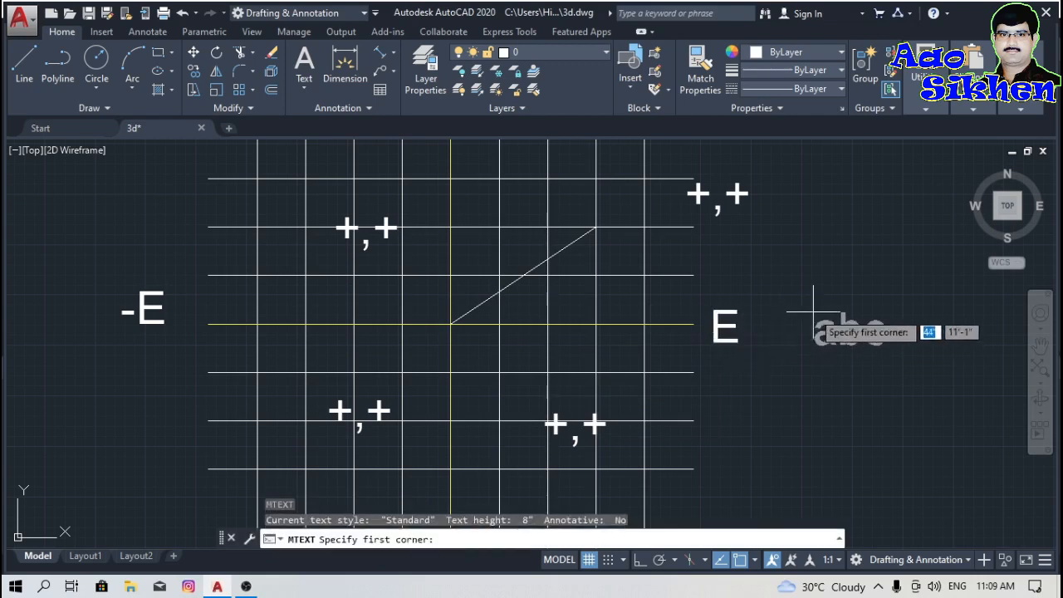
{"action": "left_click", "coordinate": [814, 308]}
{"action": "left_click", "coordinate": [901, 350]}
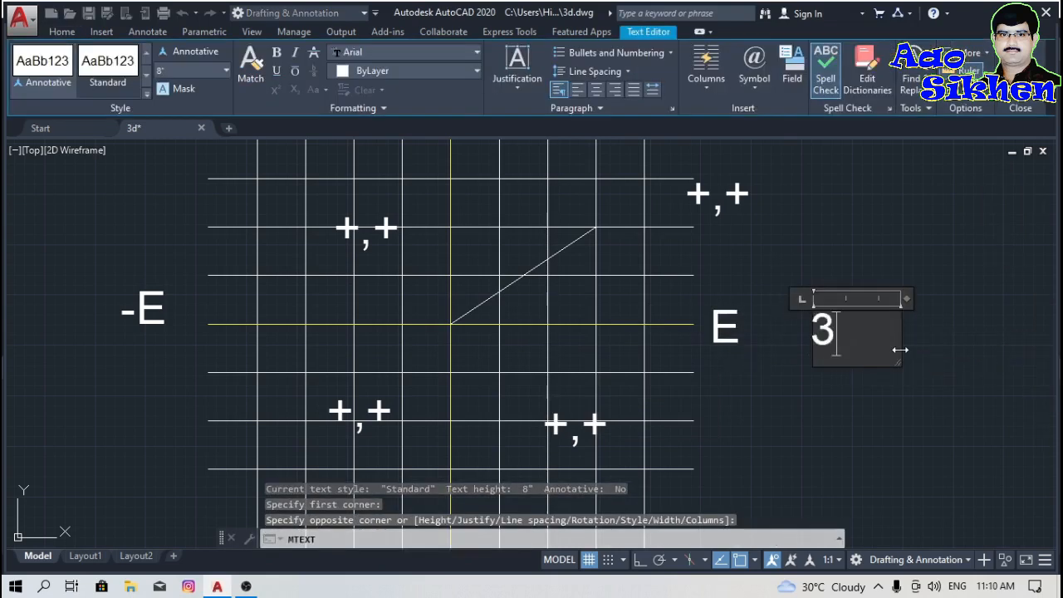
{"action": "type", "text": "3'"}
{"action": "left_click", "coordinate": [911, 392]}
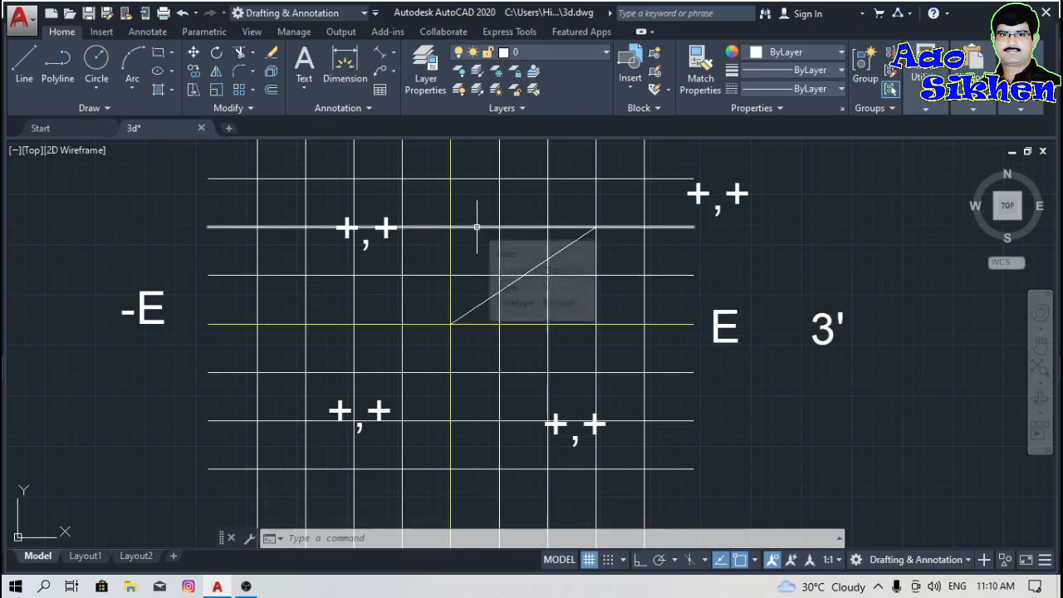
- Extend the 3' text beyond the E label so that it reads 3',2'
{"action": "double_click", "coordinate": [852, 337]}
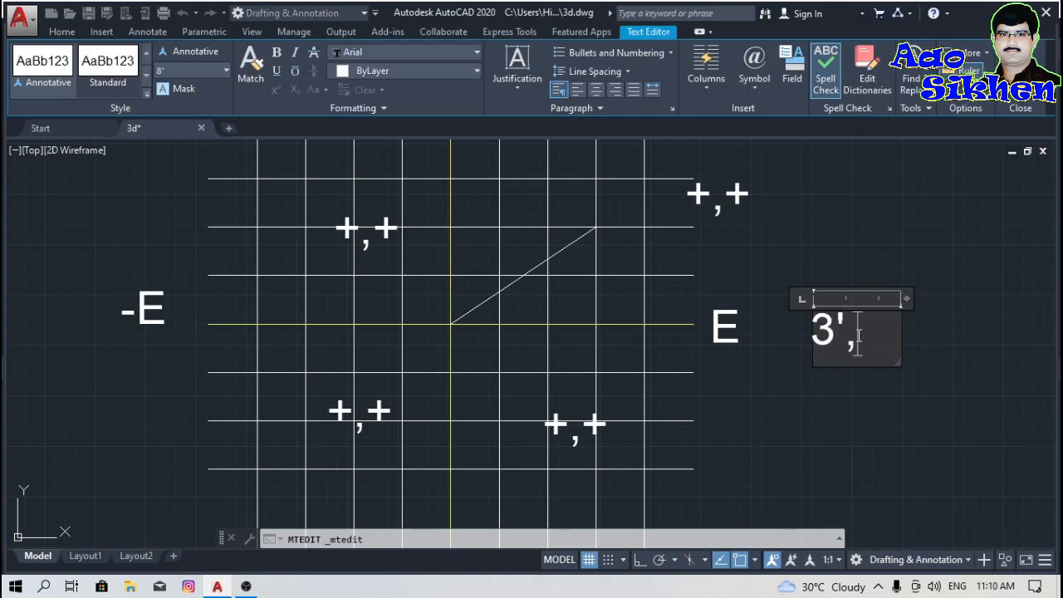
{"action": "left_click", "coordinate": [838, 398]}
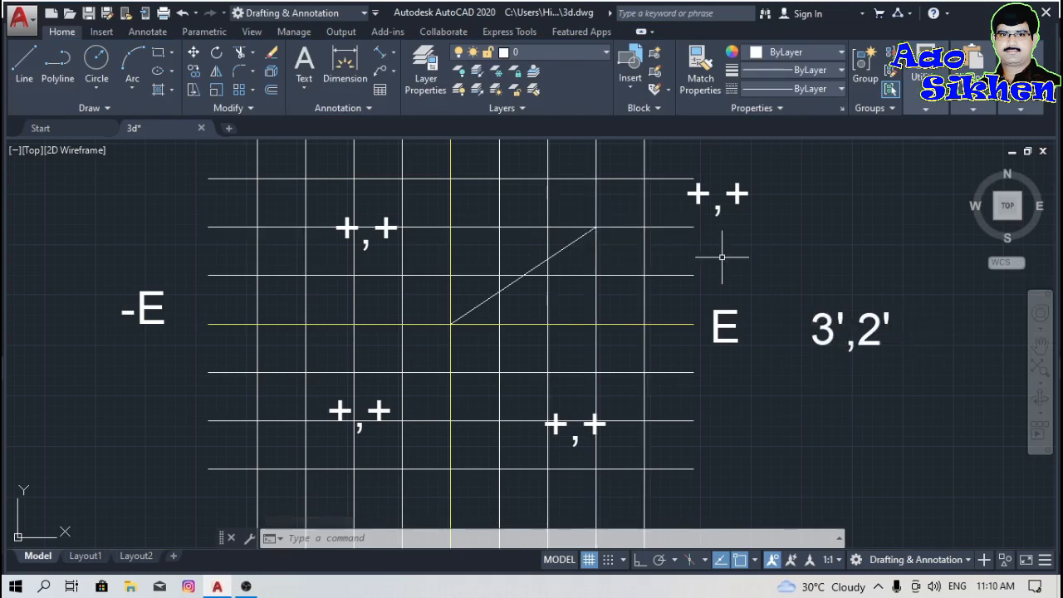
- Place the UCS origin at the intersection of the yellow axes, with X along the east axis and Y along the north axis
{"action": "type", "text": "u"}
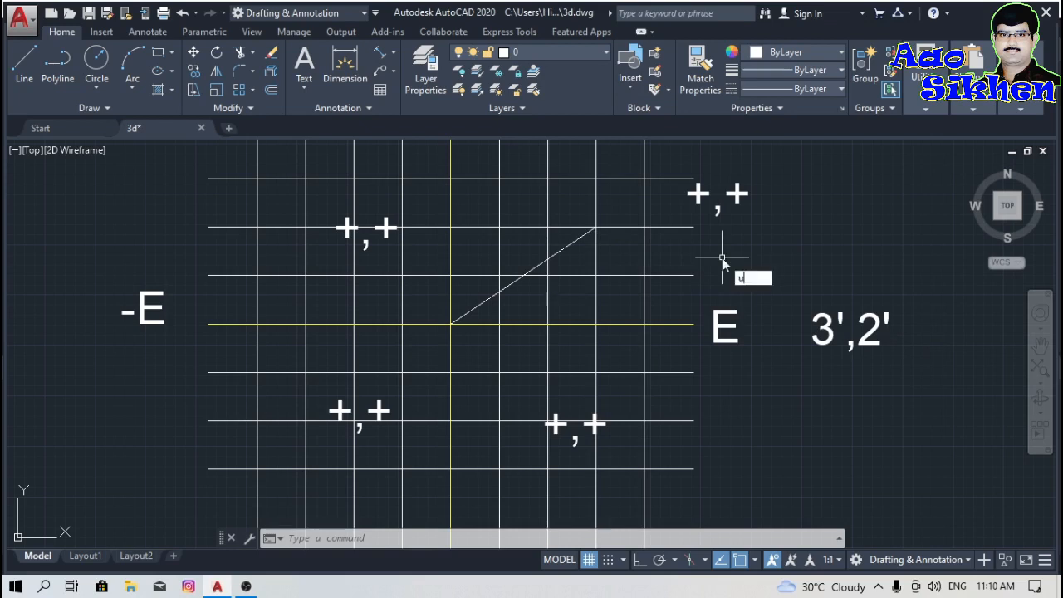
{"action": "type", "text": "cs"}
{"action": "key", "text": "Return"}
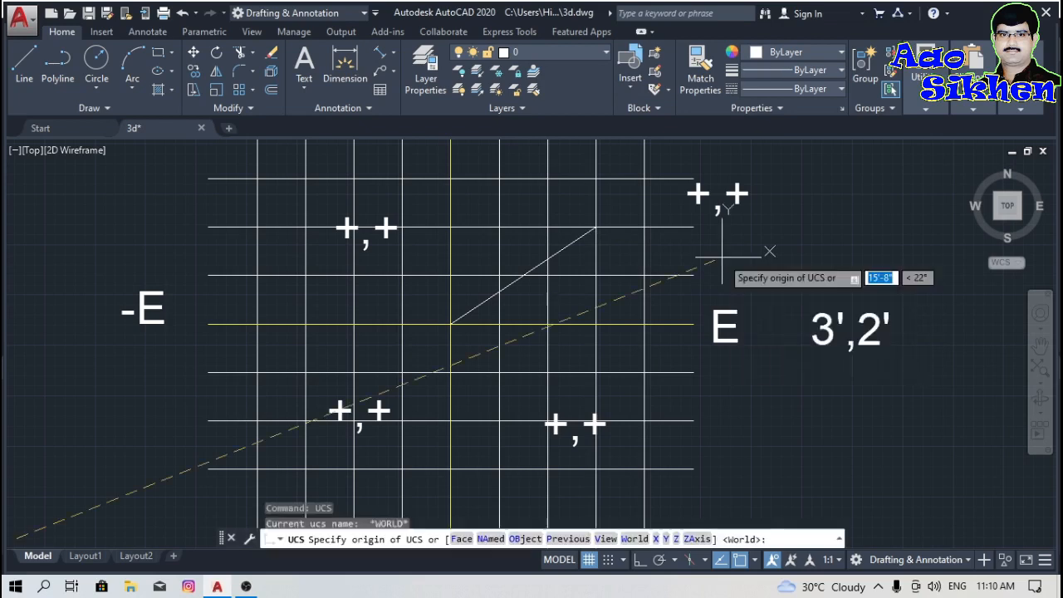
{"action": "left_click", "coordinate": [450, 324]}
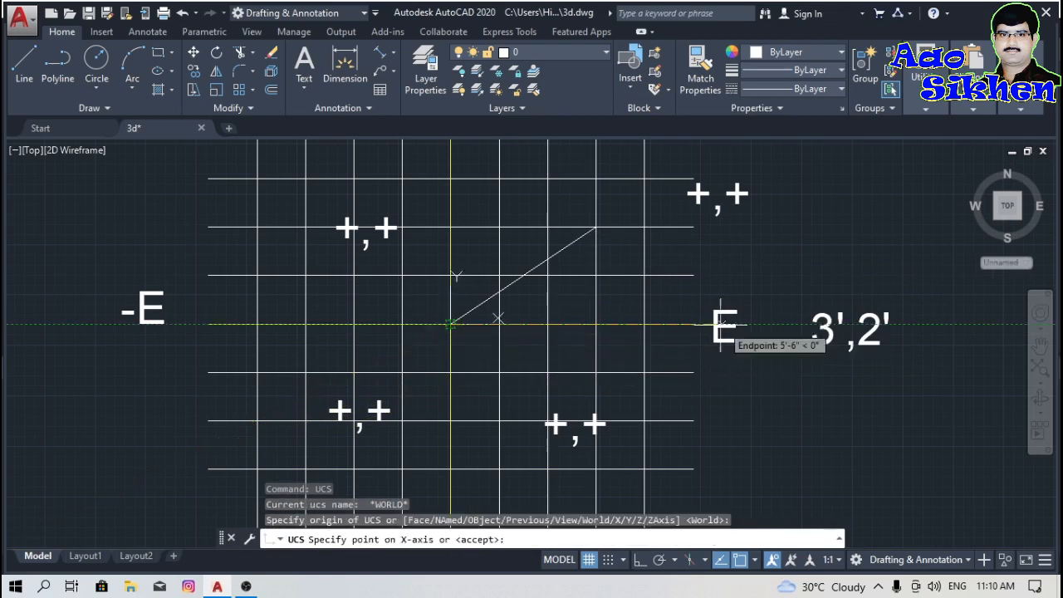
{"action": "left_click", "coordinate": [693, 323]}
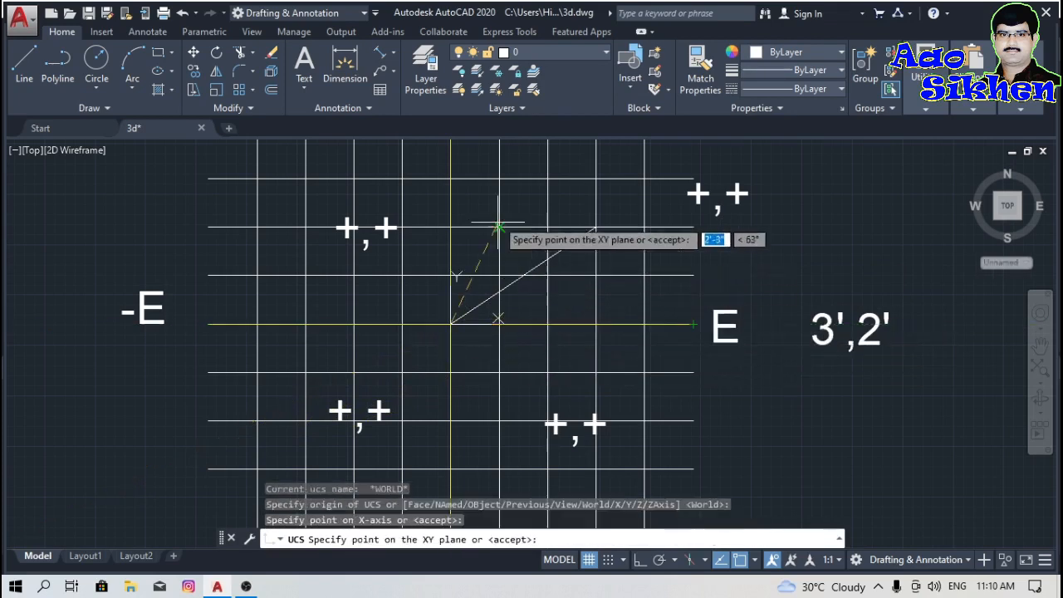
{"action": "left_click", "coordinate": [450, 178]}
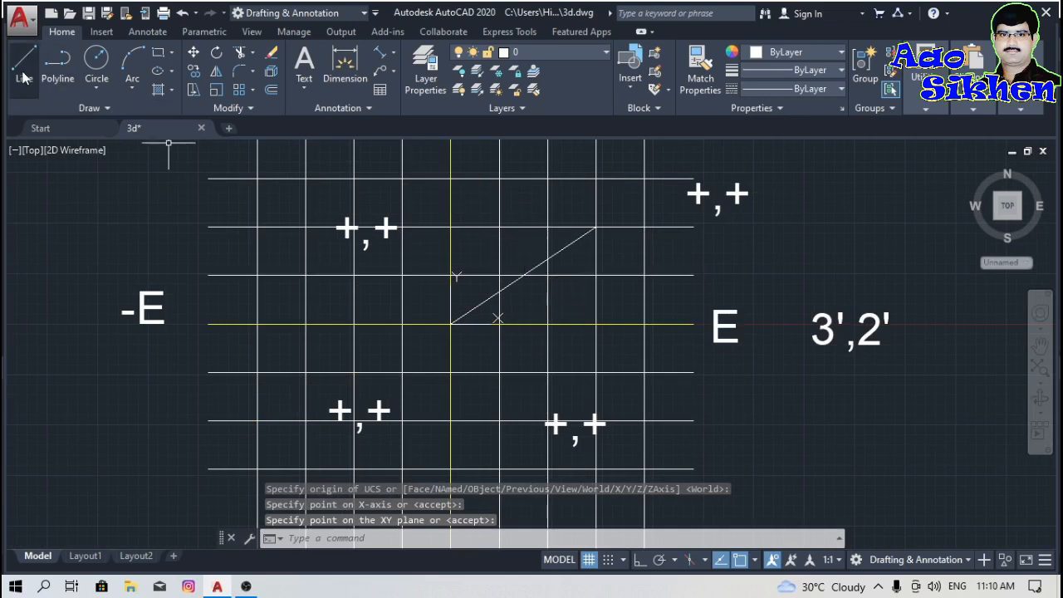
{"action": "left_click", "coordinate": [793, 52]}
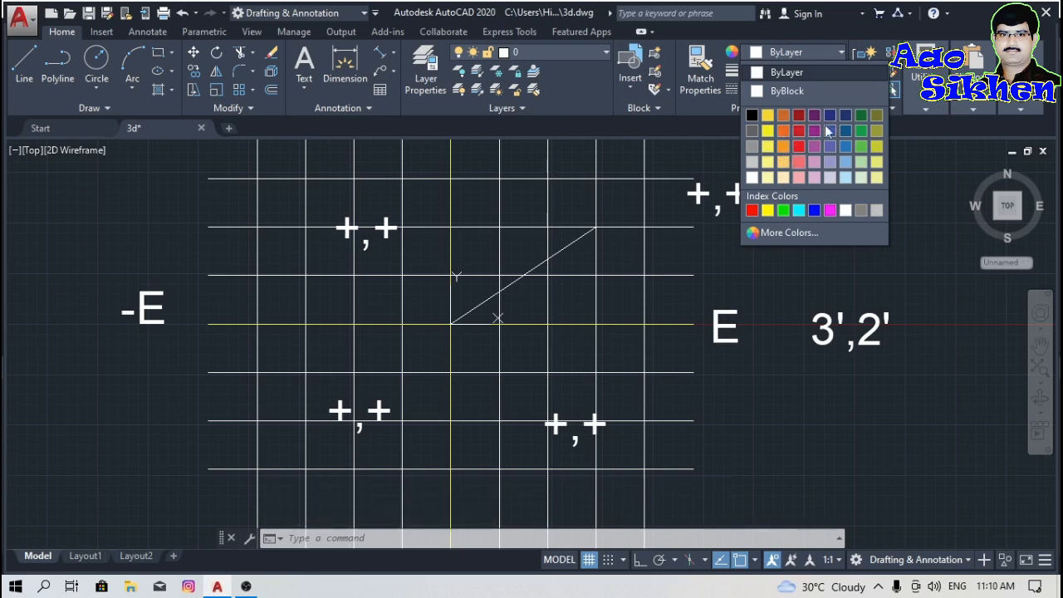
{"action": "left_click", "coordinate": [829, 130]}
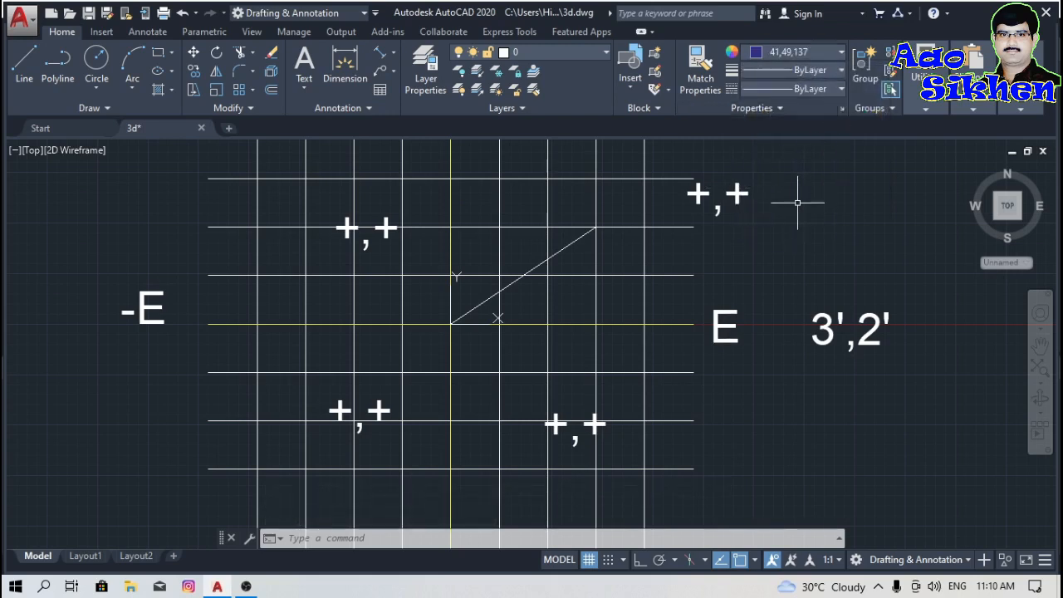
{"action": "key", "text": "Return"}
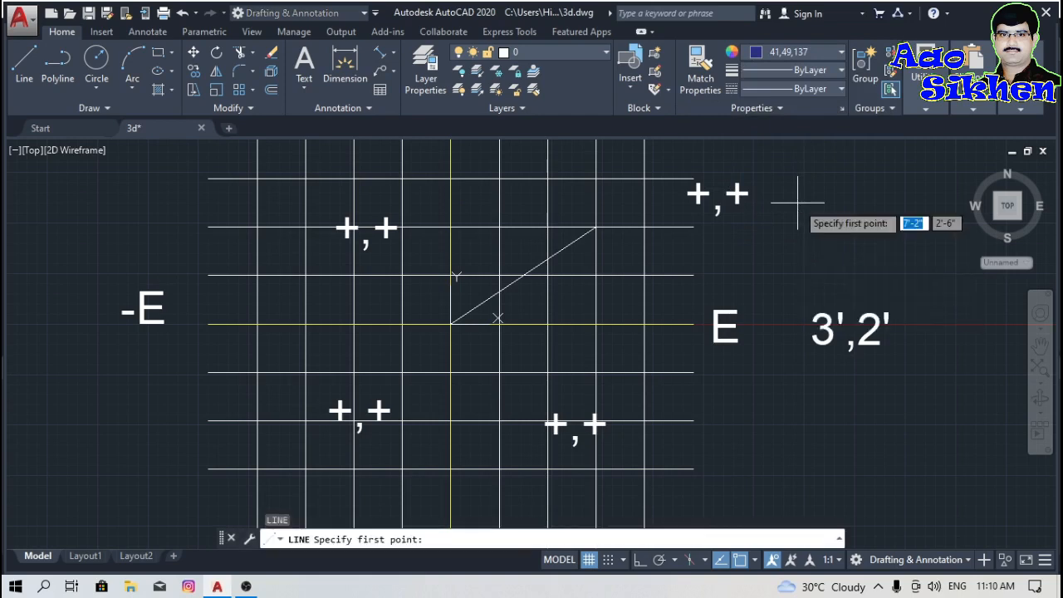
{"action": "type", "text": "0,0"}
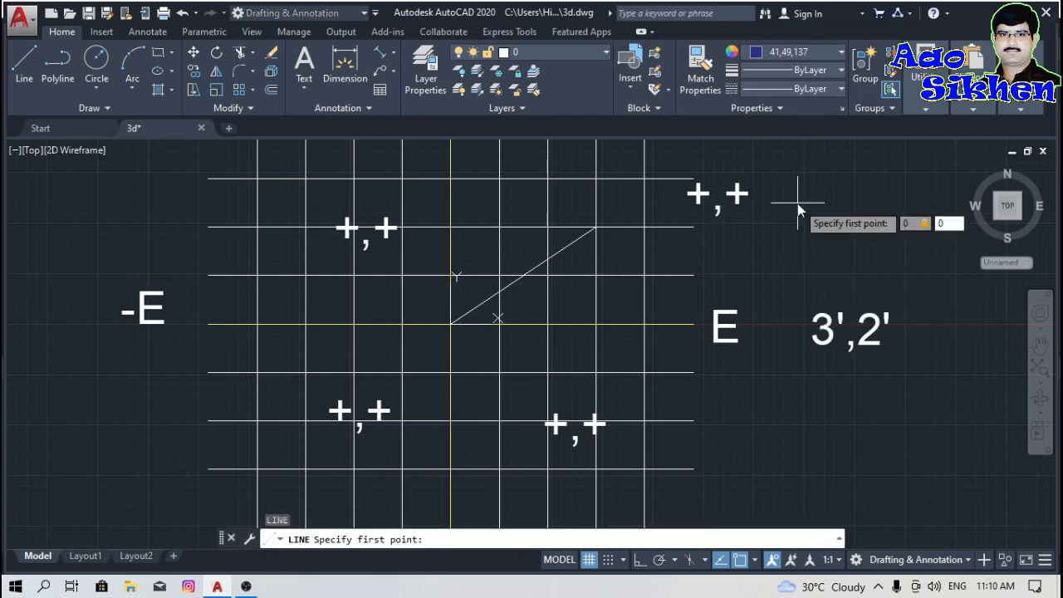
{"action": "key", "text": "Return"}
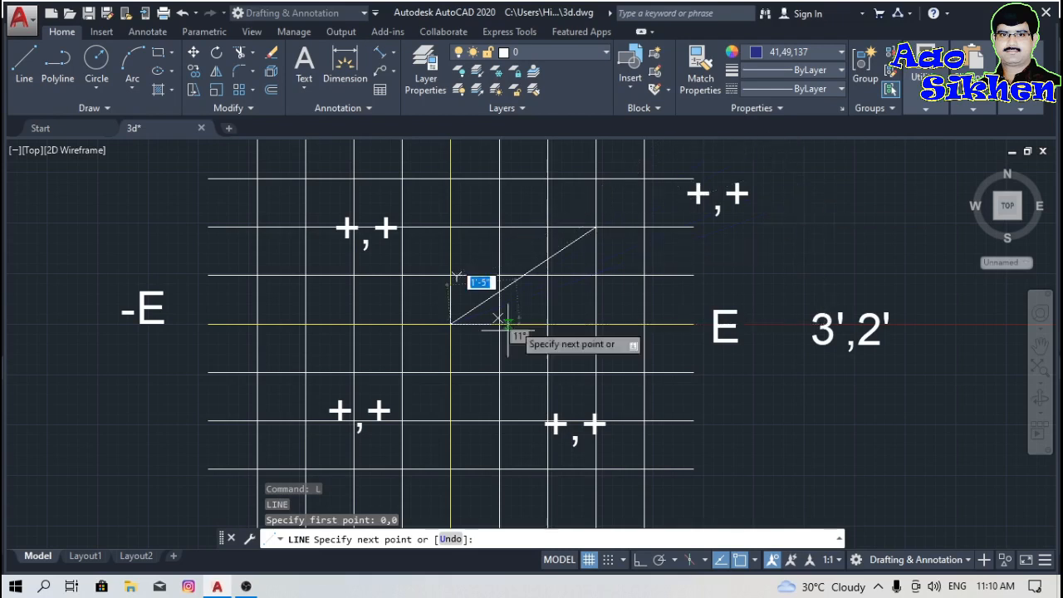
{"action": "key", "text": "Escape"}
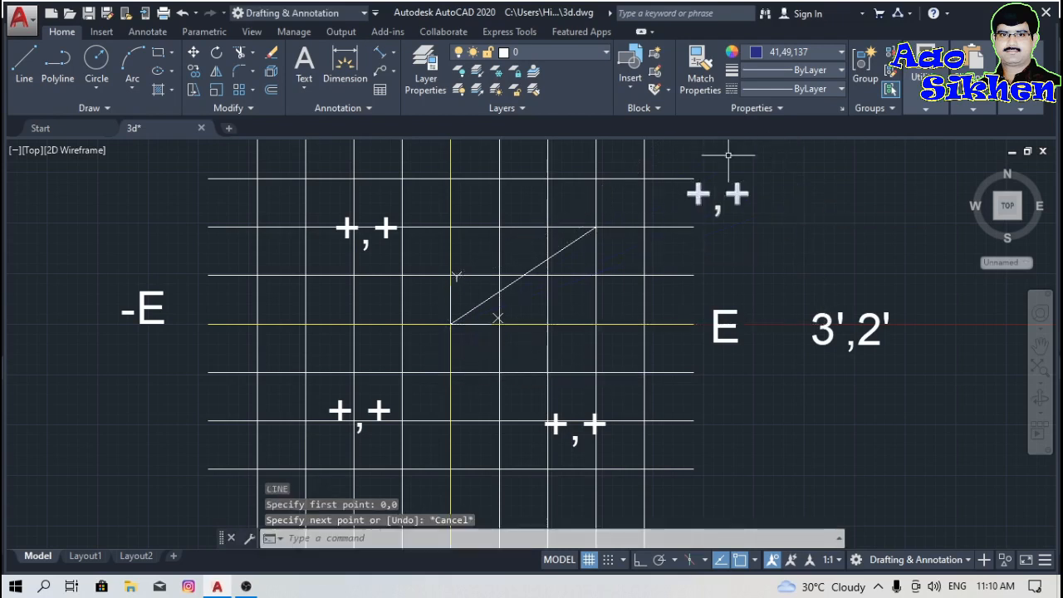
- Set the current object colour to yellow 248,215,49
{"action": "left_click", "coordinate": [789, 53]}
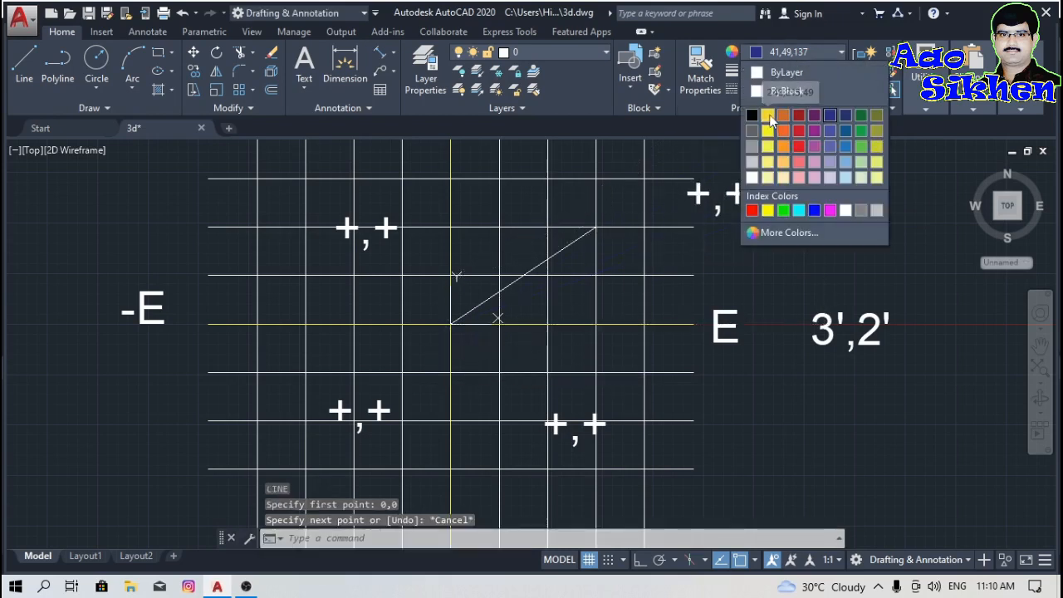
{"action": "left_click", "coordinate": [770, 116]}
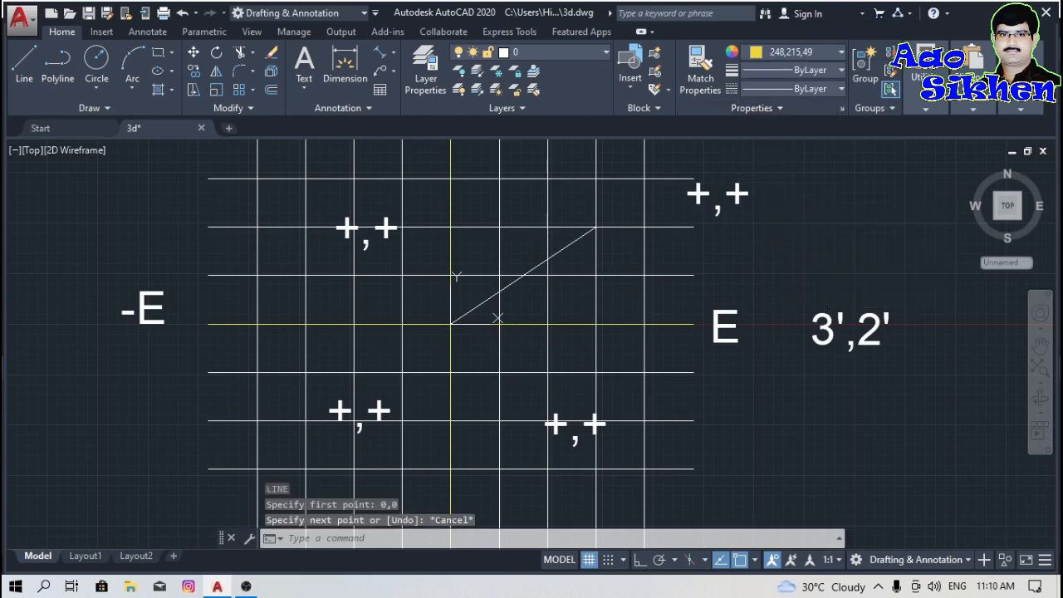
{"action": "key", "text": "Return"}
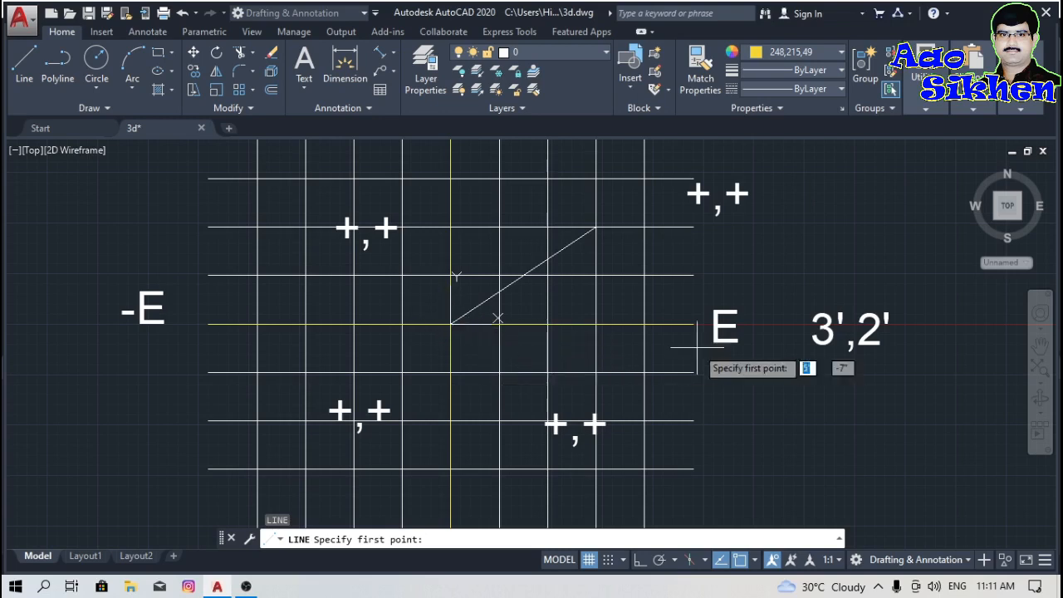
{"action": "type", "text": "0,0"}
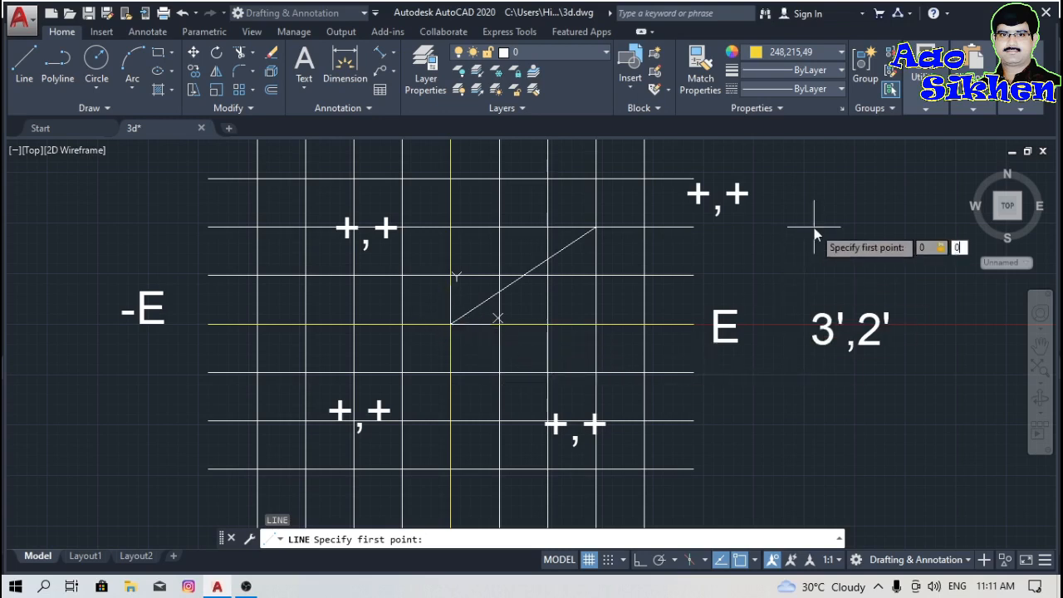
{"action": "key", "text": "Return"}
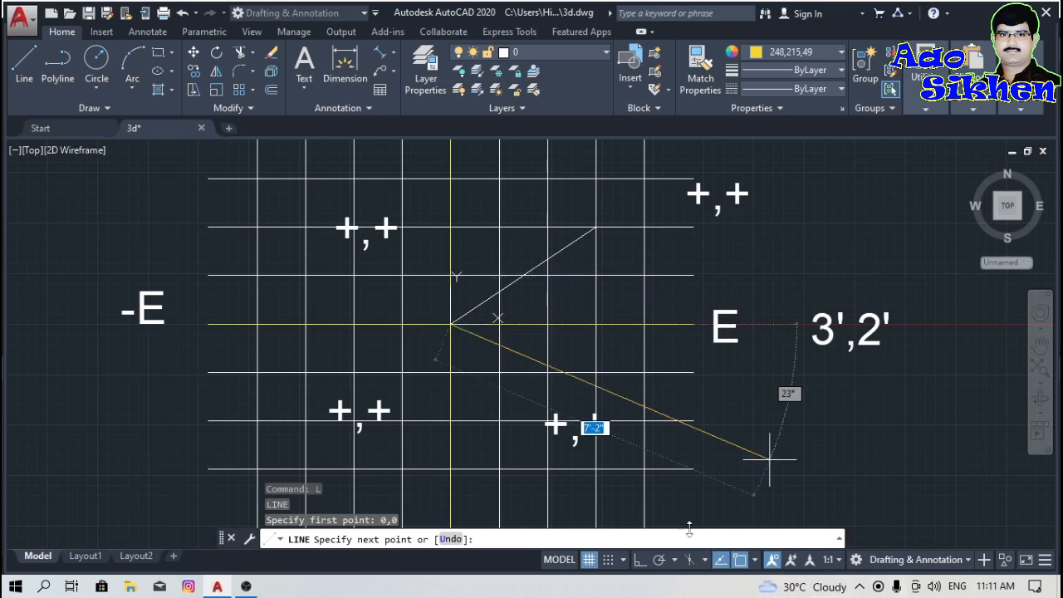
{"action": "scroll", "coordinate": [418, 347], "scroll_direction": "up", "scroll_amount": 4}
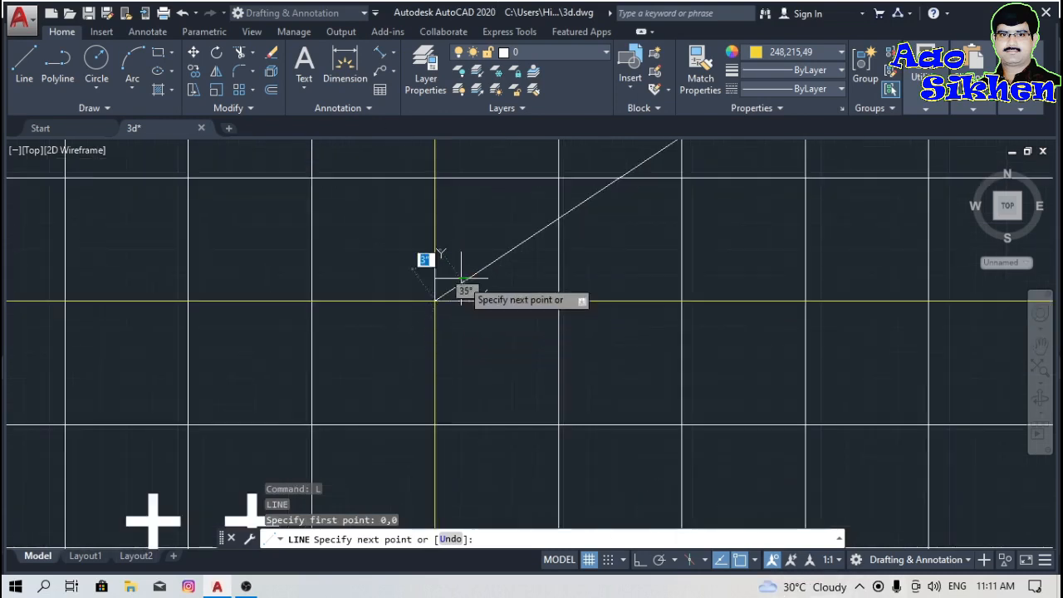
{"action": "scroll", "coordinate": [337, 402], "scroll_direction": "down", "scroll_amount": 4}
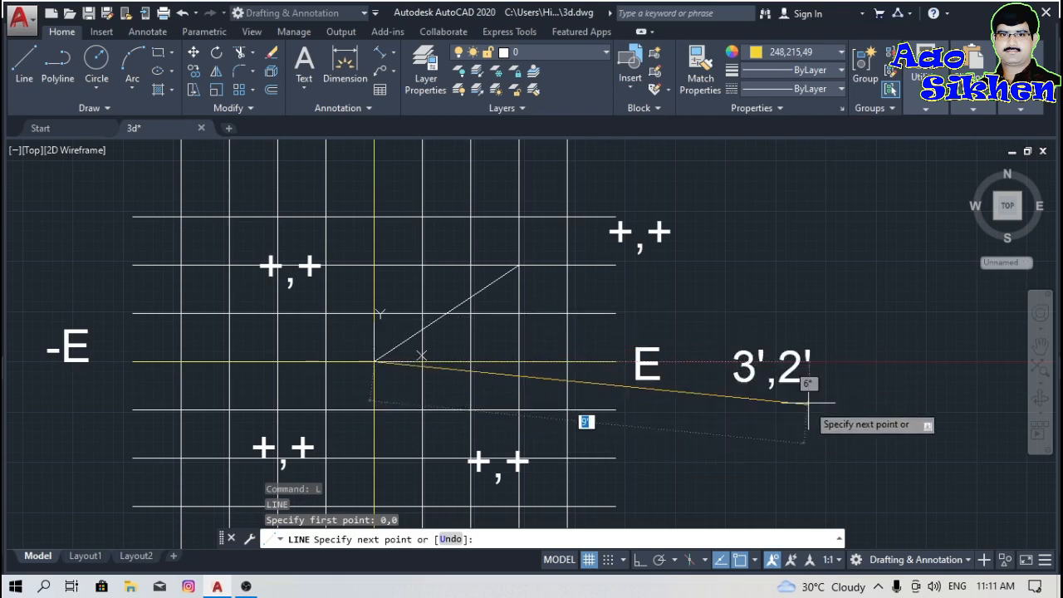
{"action": "scroll", "coordinate": [820, 398], "scroll_direction": "up", "scroll_amount": 4}
{"action": "scroll", "coordinate": [840, 410], "scroll_direction": "down", "scroll_amount": 4}
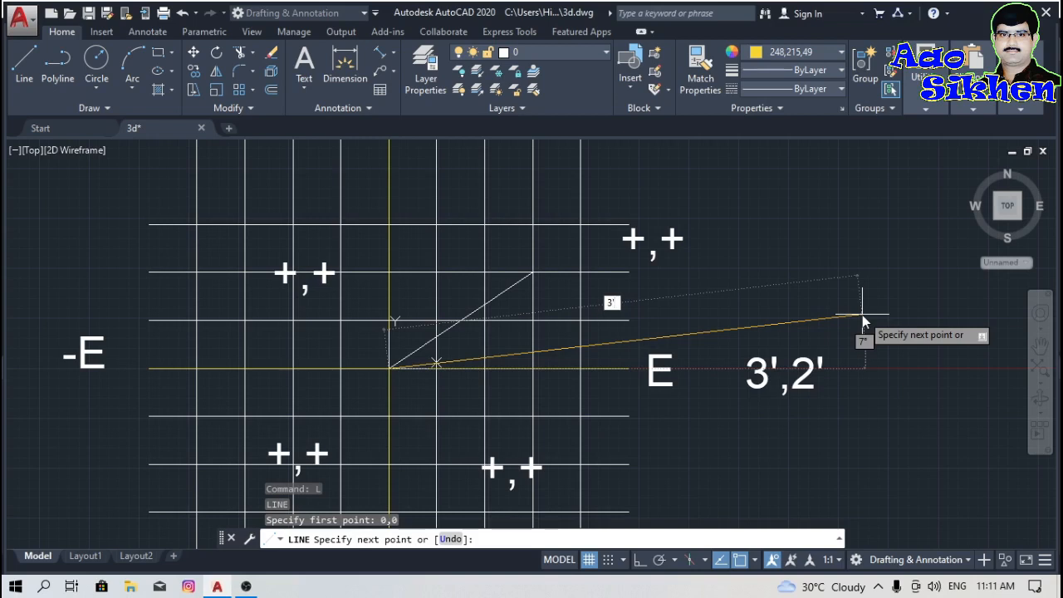
{"action": "type", "text": "3',"}
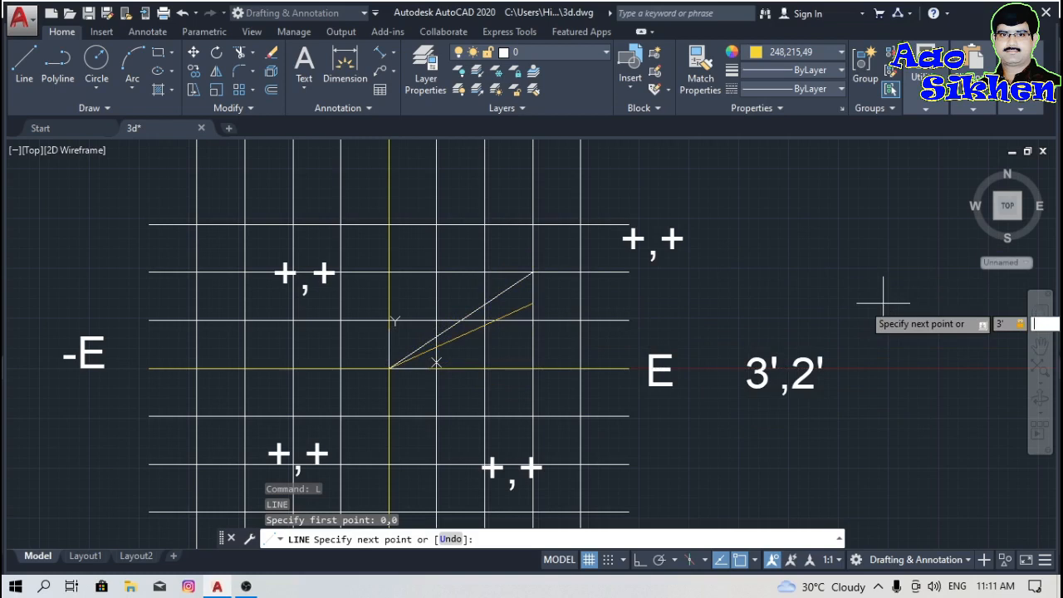
{"action": "key", "text": "Escape"}
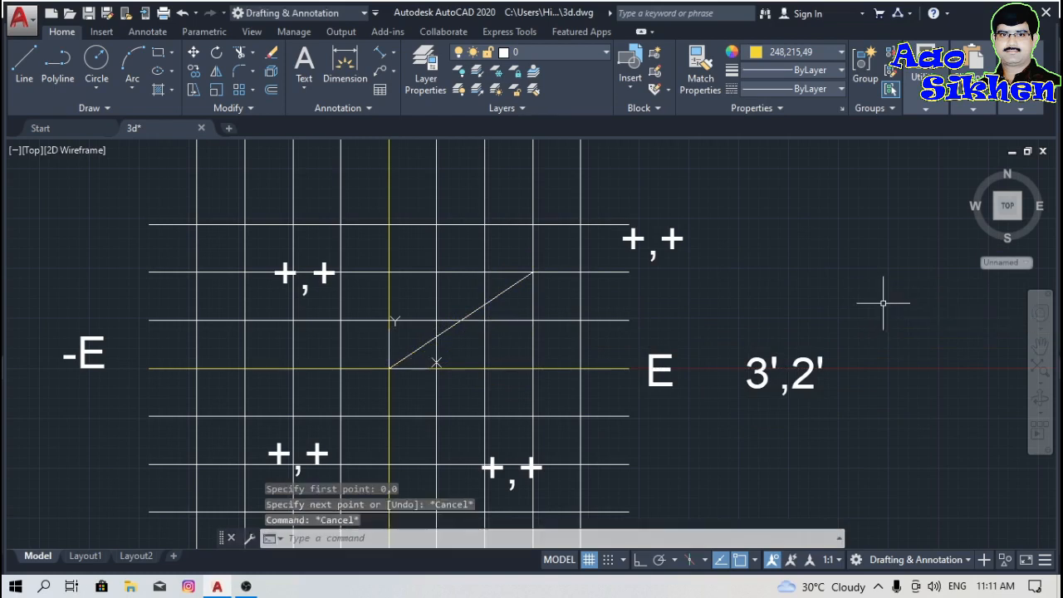
- Draw a line from 0,0 to the point 3',2' by entering its coordinates
{"action": "type", "text": "l"}
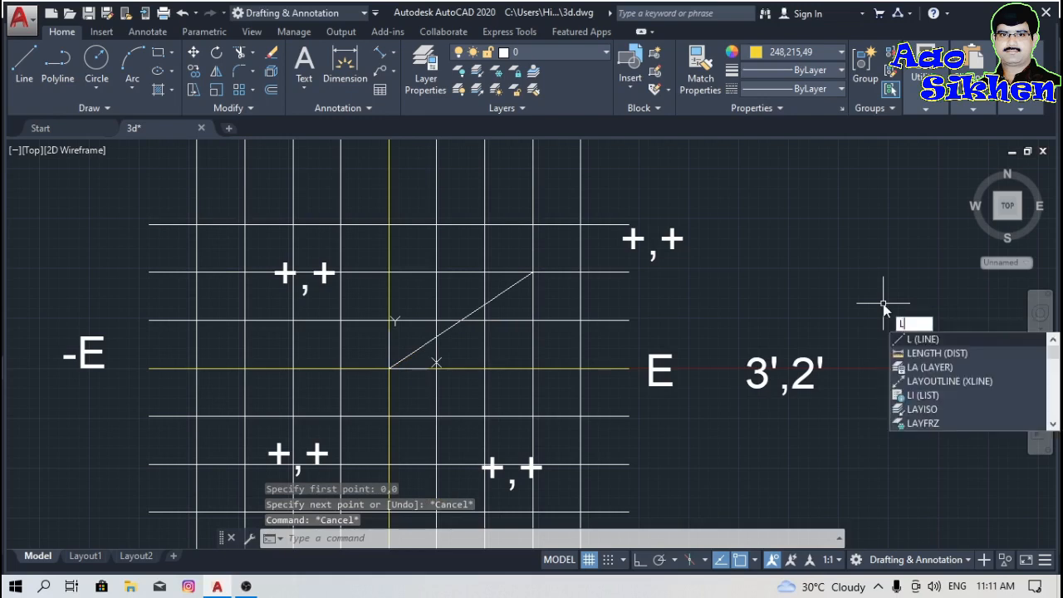
{"action": "key", "text": "Return"}
{"action": "type", "text": "0,0"}
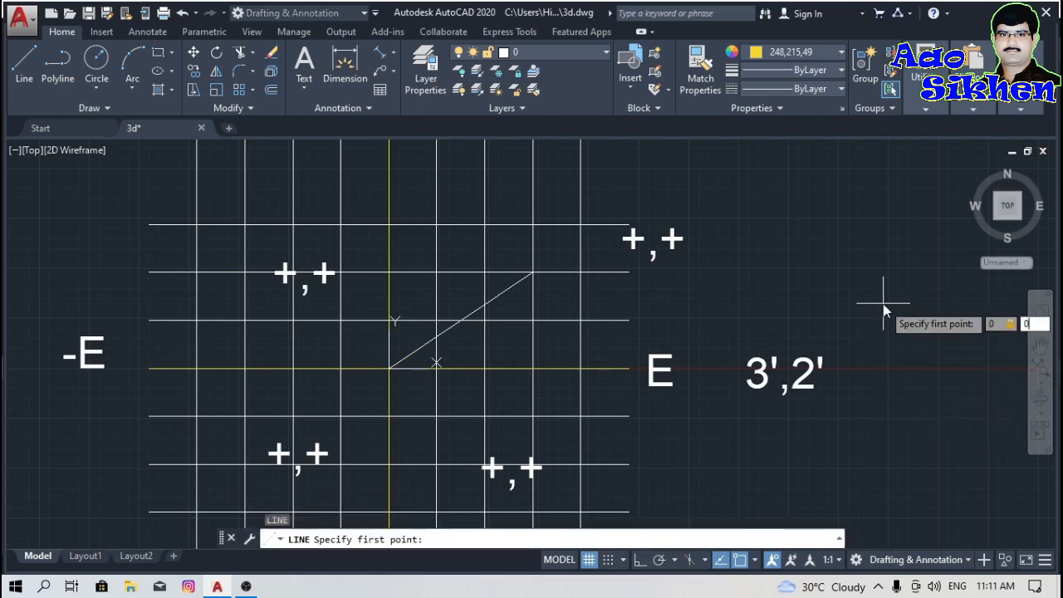
{"action": "key", "text": "Return"}
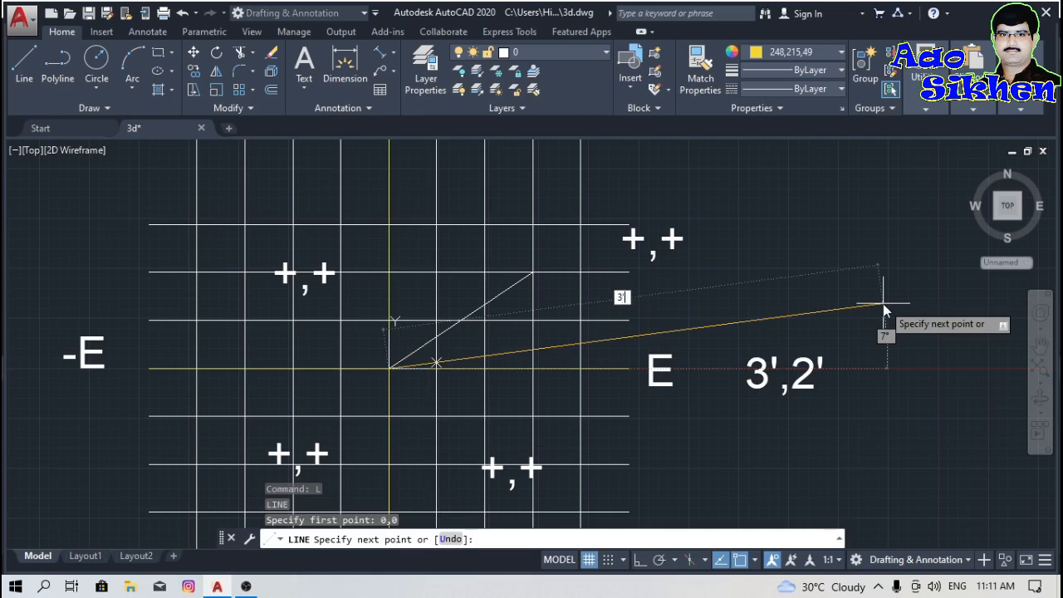
{"action": "type", "text": "3',2"}
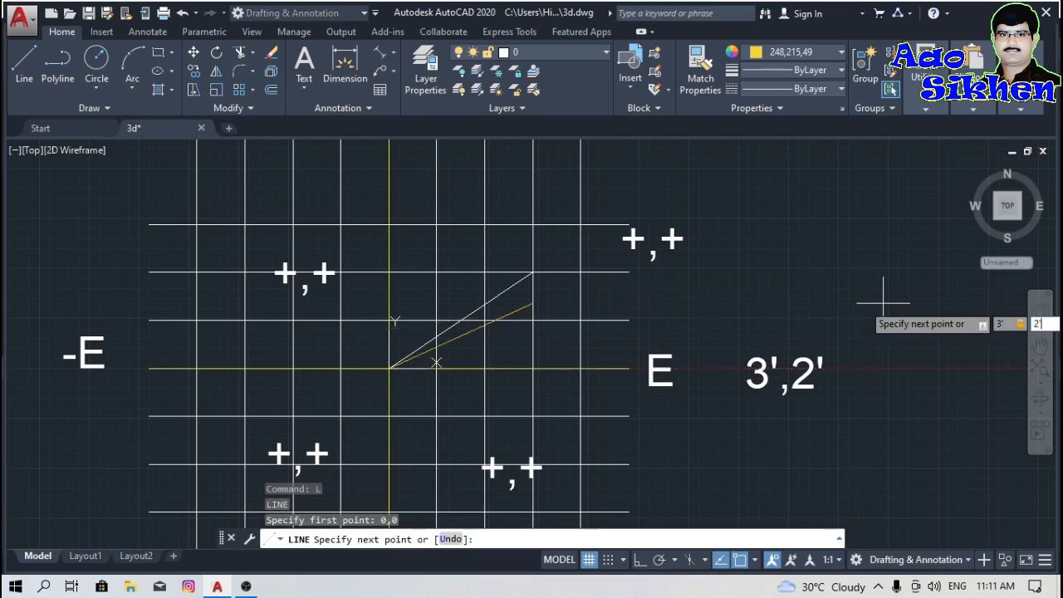
{"action": "type", "text": "'"}
{"action": "key", "text": "Return"}
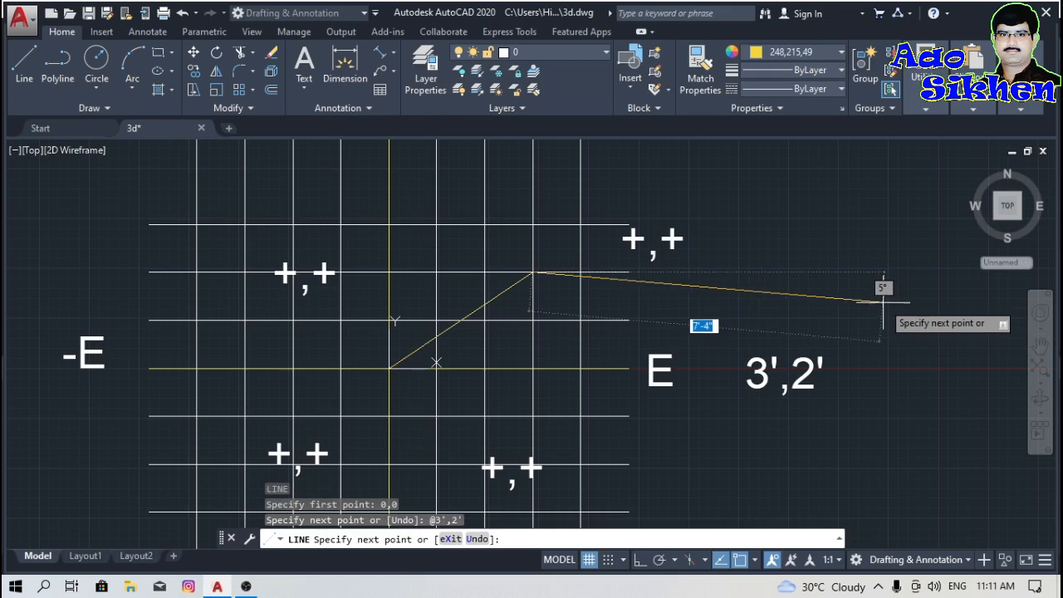
- Continue the line from its 3',2' endpoint with a segment at relative coordinates 0,1', straight north along the grid line
{"action": "scroll", "coordinate": [532, 271], "scroll_direction": "up", "scroll_amount": 5}
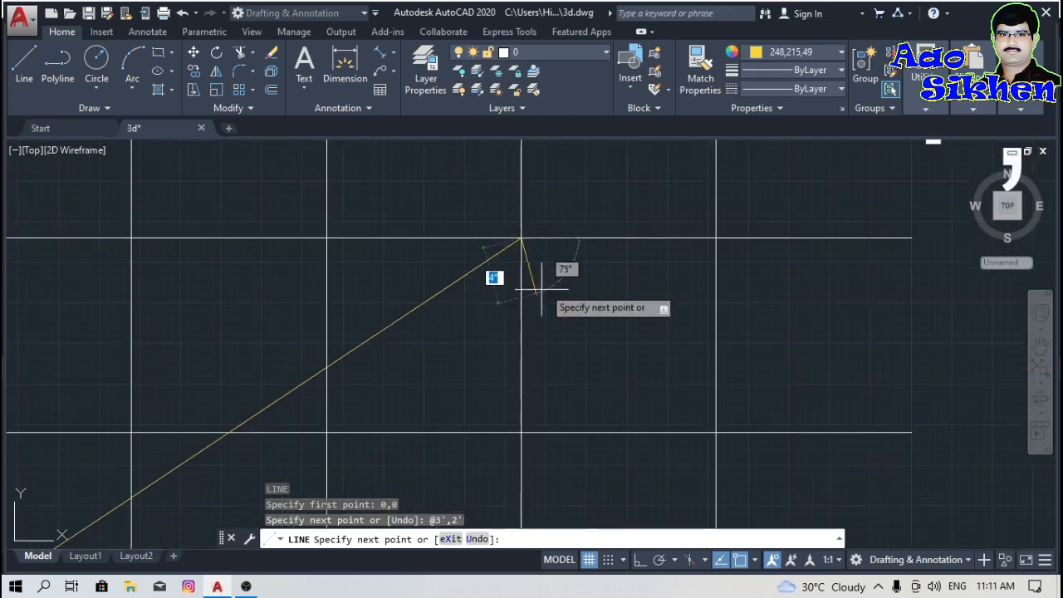
{"action": "scroll", "coordinate": [598, 290], "scroll_direction": "down", "scroll_amount": 4}
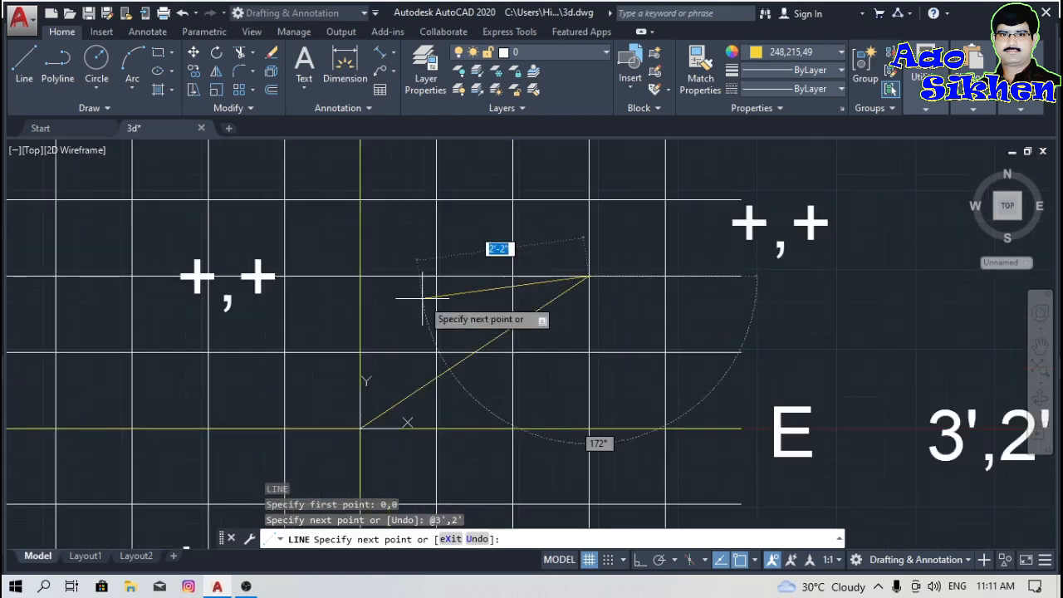
{"action": "scroll", "coordinate": [425, 299], "scroll_direction": "down", "scroll_amount": 2}
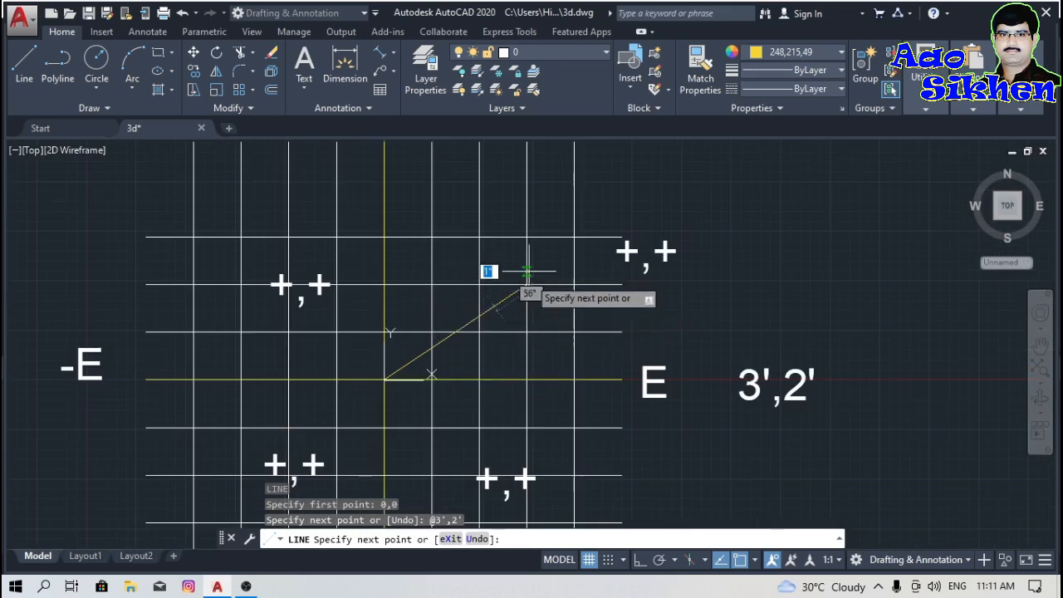
{"action": "scroll", "coordinate": [523, 336], "scroll_direction": "down", "scroll_amount": 2}
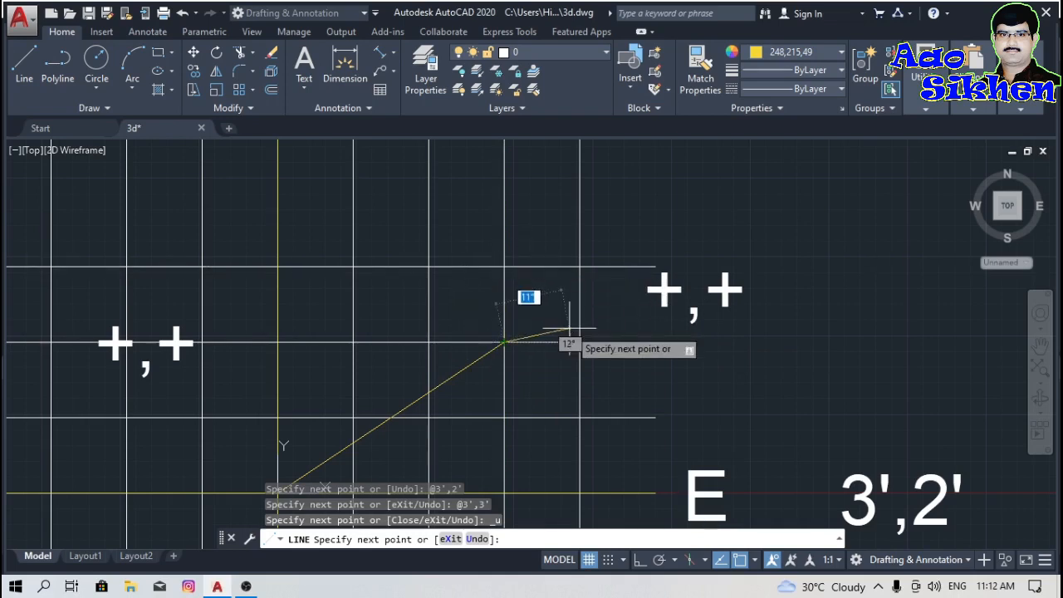
{"action": "type", "text": "0,2"}
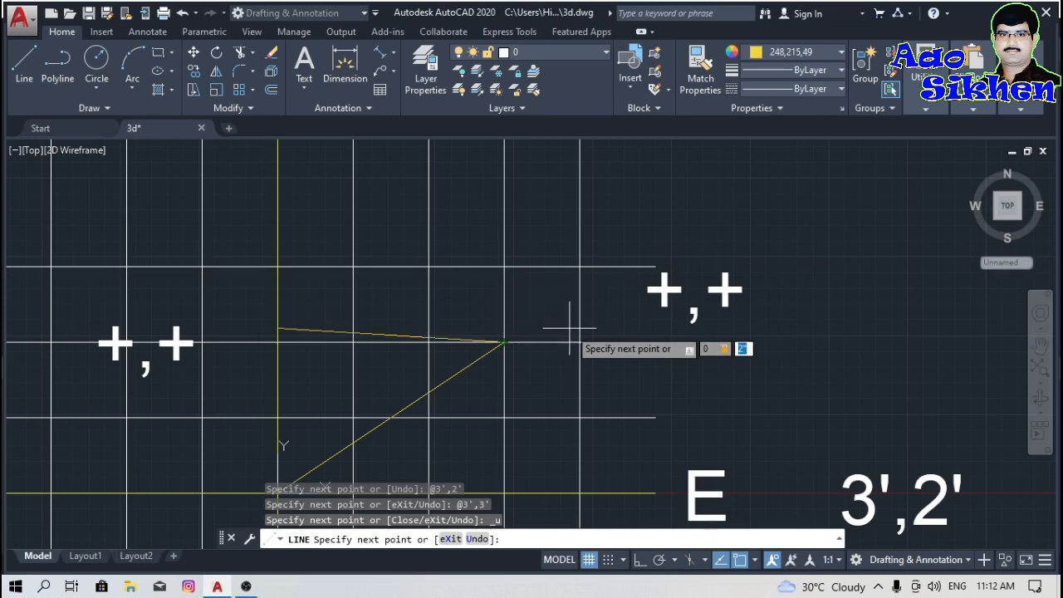
{"action": "key", "text": "Return"}
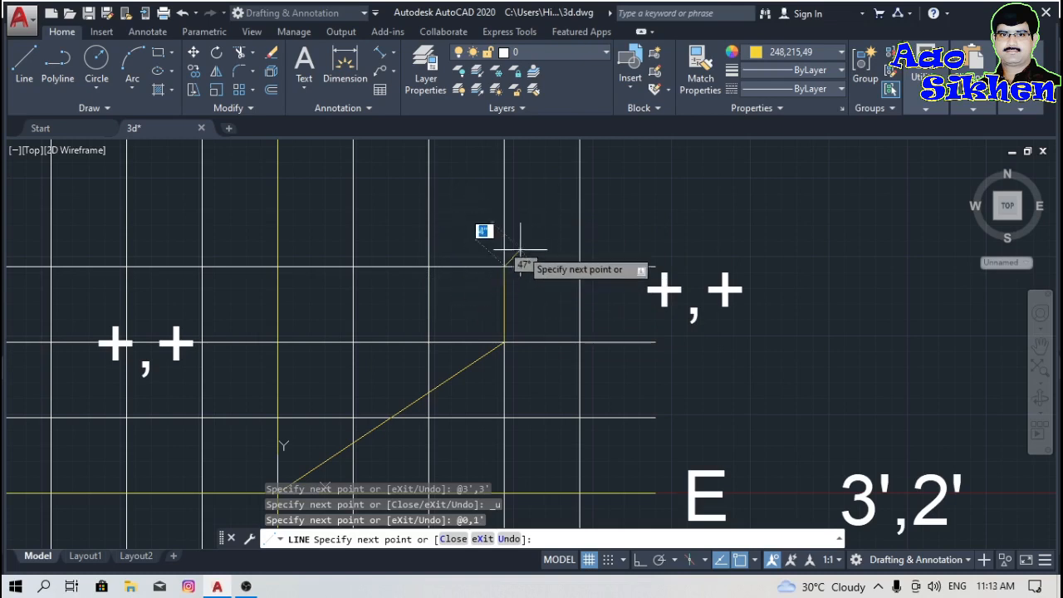
{"action": "scroll", "coordinate": [577, 283], "scroll_direction": "down", "scroll_amount": 3}
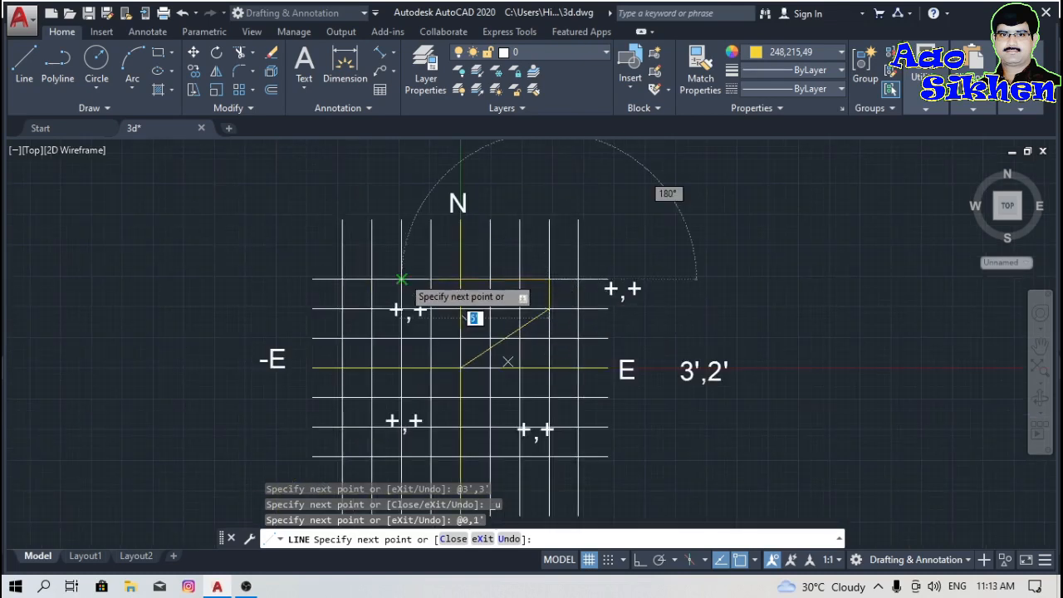
- End the line chain at the segment running north from the 3',2' point, without adding another segment
{"action": "scroll", "coordinate": [403, 282], "scroll_direction": "up", "scroll_amount": 3}
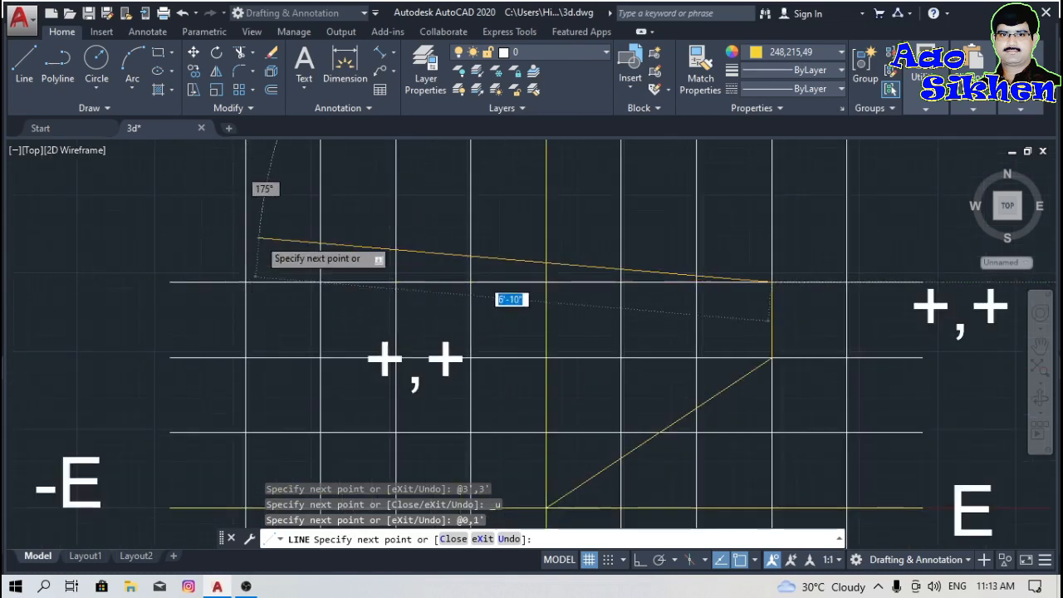
{"action": "scroll", "coordinate": [274, 249], "scroll_direction": "down", "scroll_amount": 2}
{"action": "key", "text": "Escape"}
- Change the sign label in the grid's north-west quadrant to "-,+"
{"action": "scroll", "coordinate": [327, 322], "scroll_direction": "up", "scroll_amount": 3}
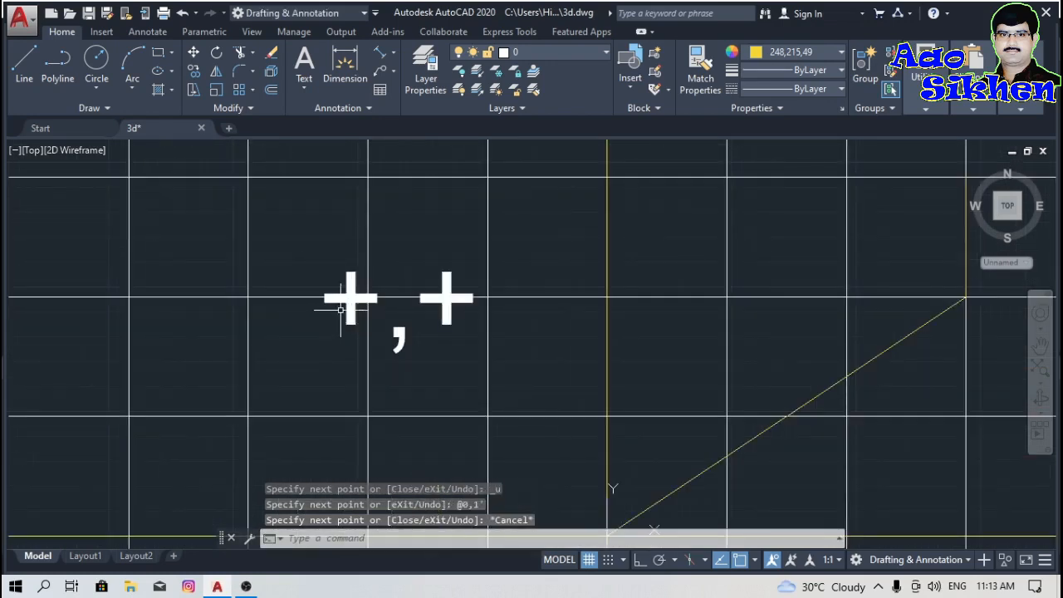
{"action": "left_click", "coordinate": [350, 308]}
{"action": "left_click", "coordinate": [348, 307]}
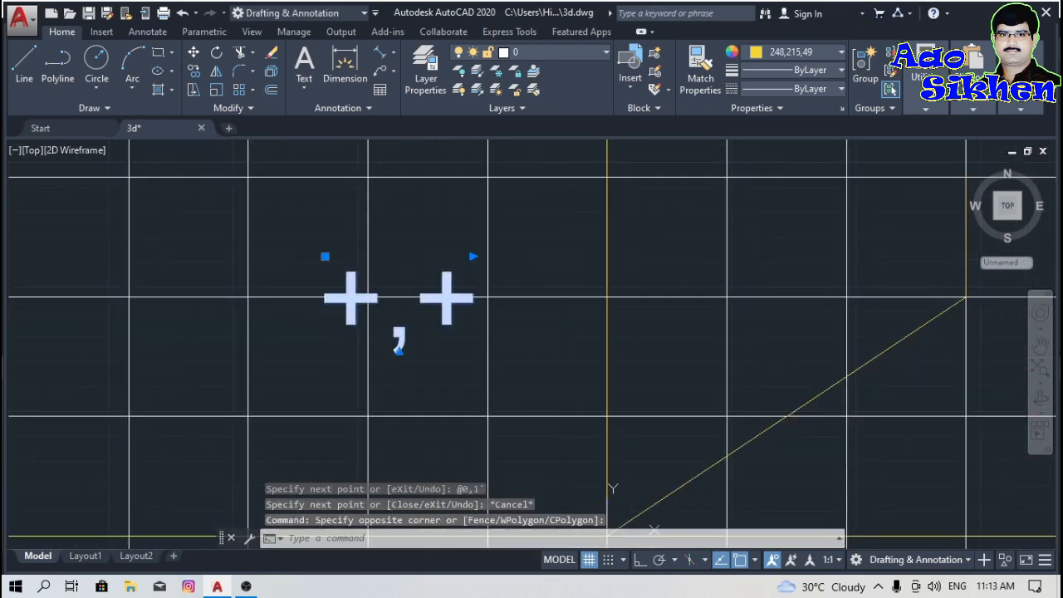
{"action": "double_click", "coordinate": [349, 309]}
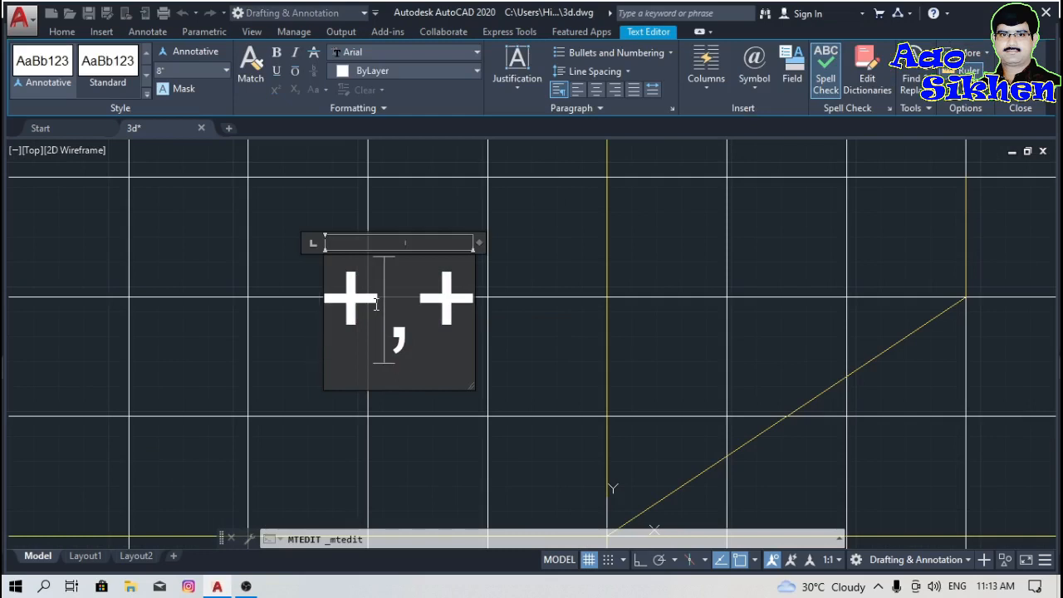
{"action": "left_click_drag", "start_coordinate": [377, 304], "coordinate": [345, 302]}
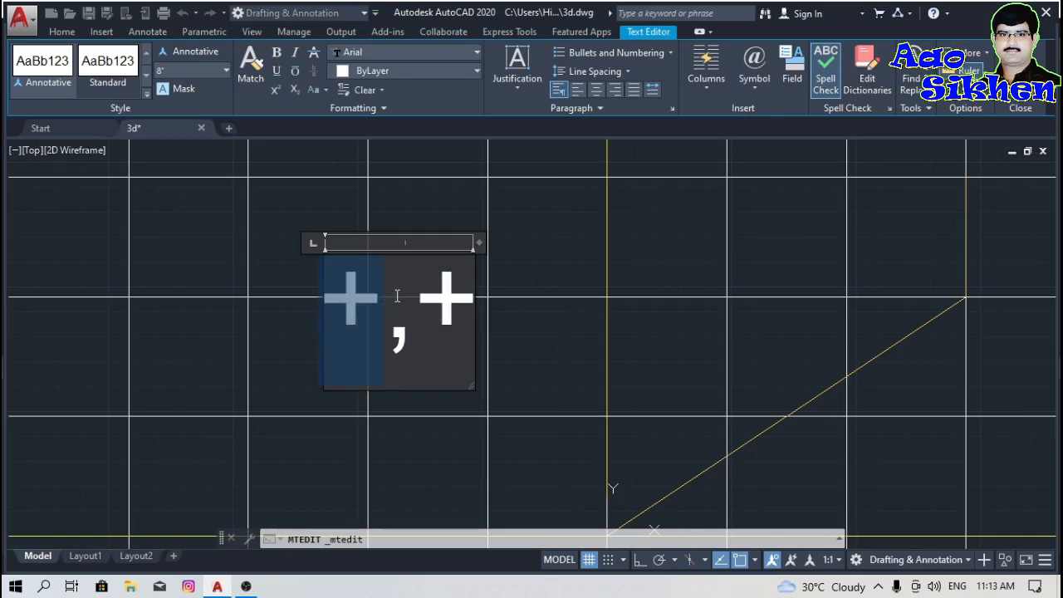
{"action": "left_click_drag", "start_coordinate": [416, 300], "coordinate": [462, 296]}
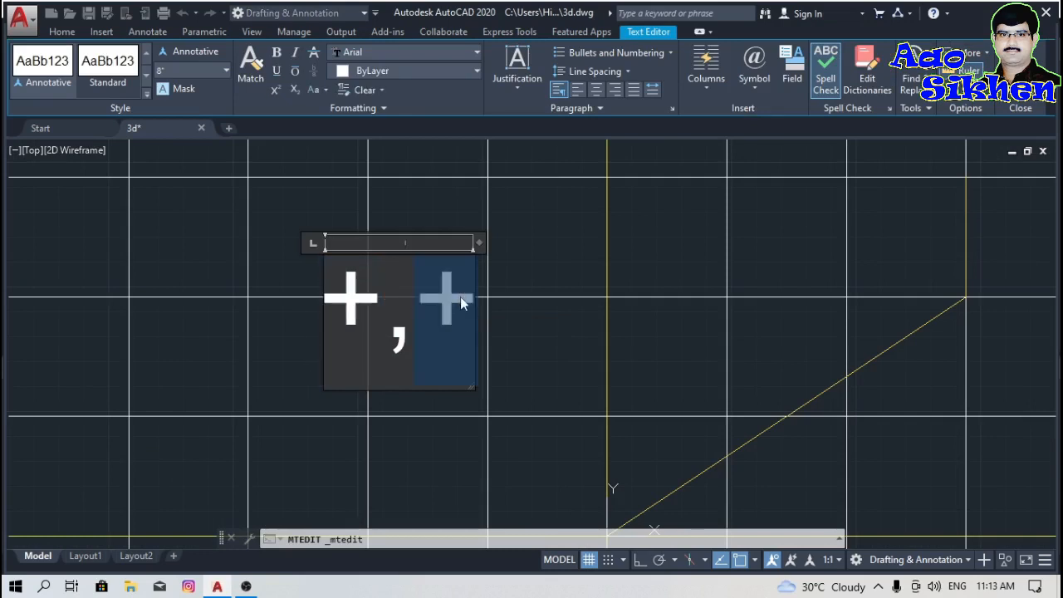
{"action": "type", "text": "-"}
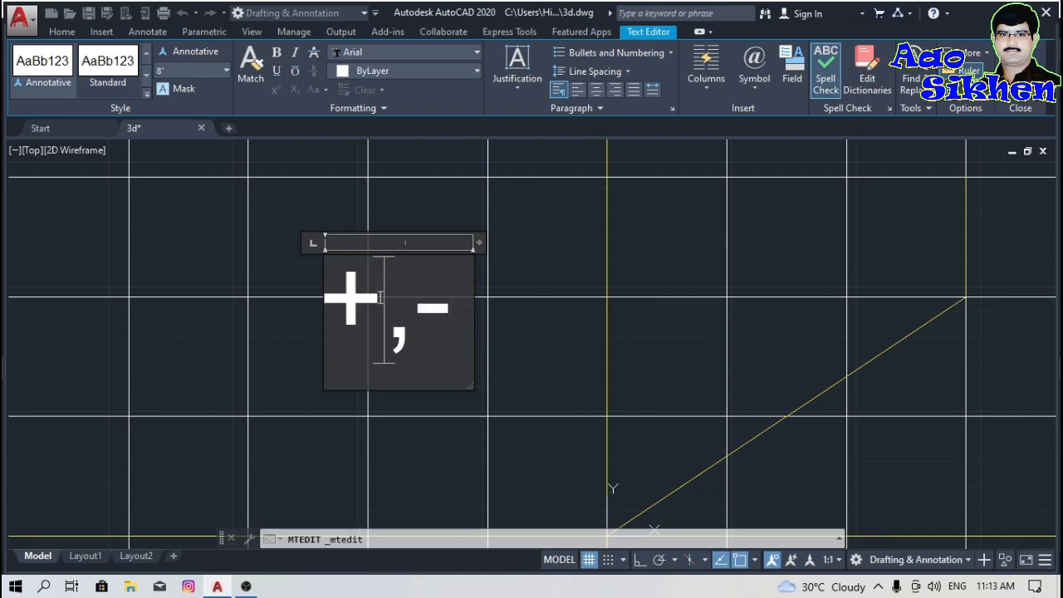
{"action": "left_click_drag", "start_coordinate": [387, 306], "coordinate": [334, 299]}
{"action": "type", "text": "-"}
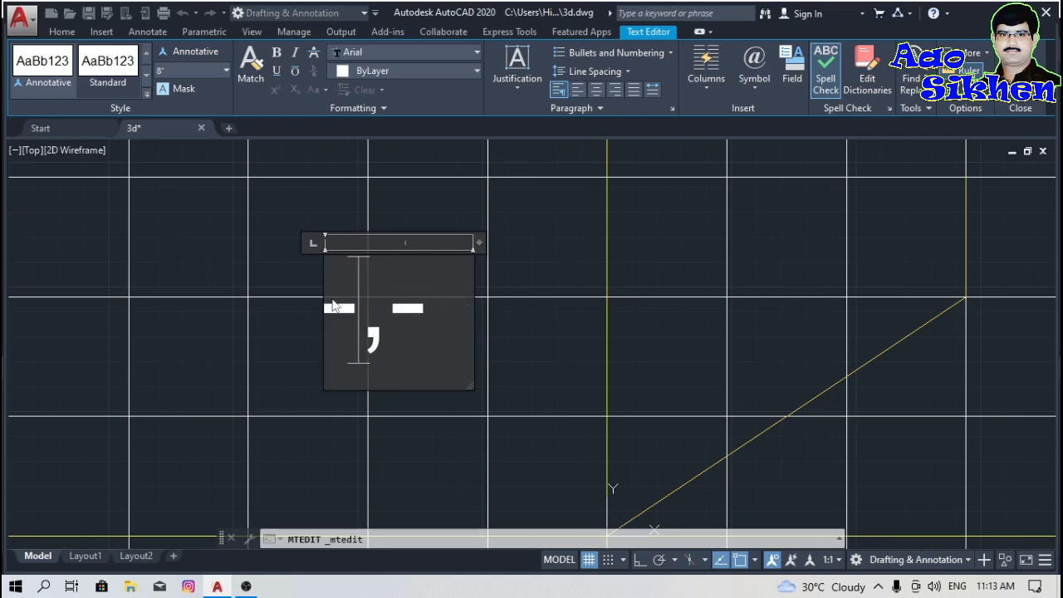
{"action": "left_click_drag", "start_coordinate": [403, 309], "coordinate": [438, 305]}
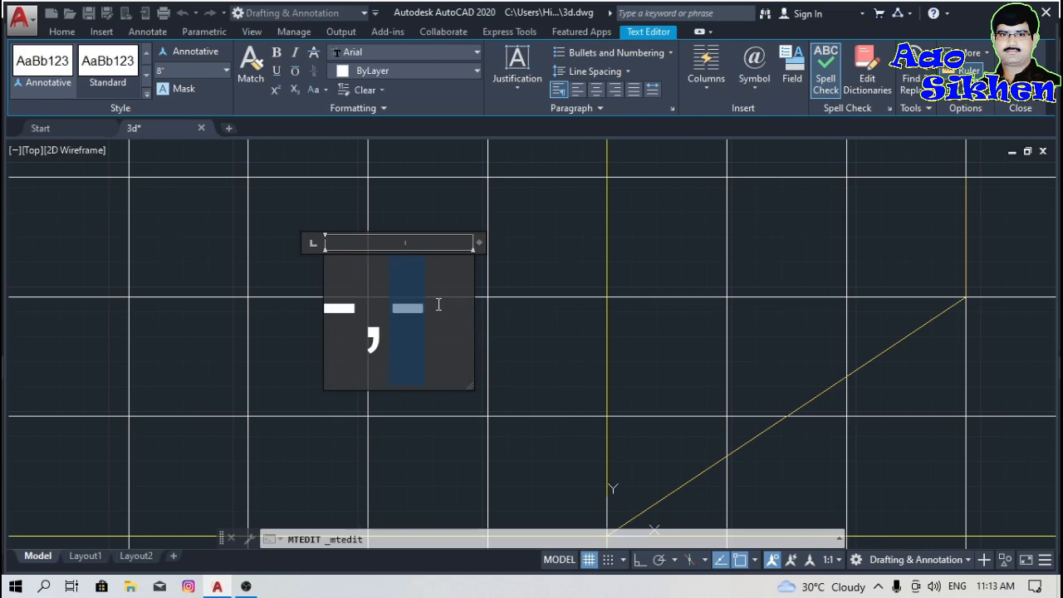
{"action": "type", "text": "+"}
{"action": "left_click", "coordinate": [453, 486]}
{"action": "scroll", "coordinate": [391, 241], "scroll_direction": "down", "scroll_amount": 8}
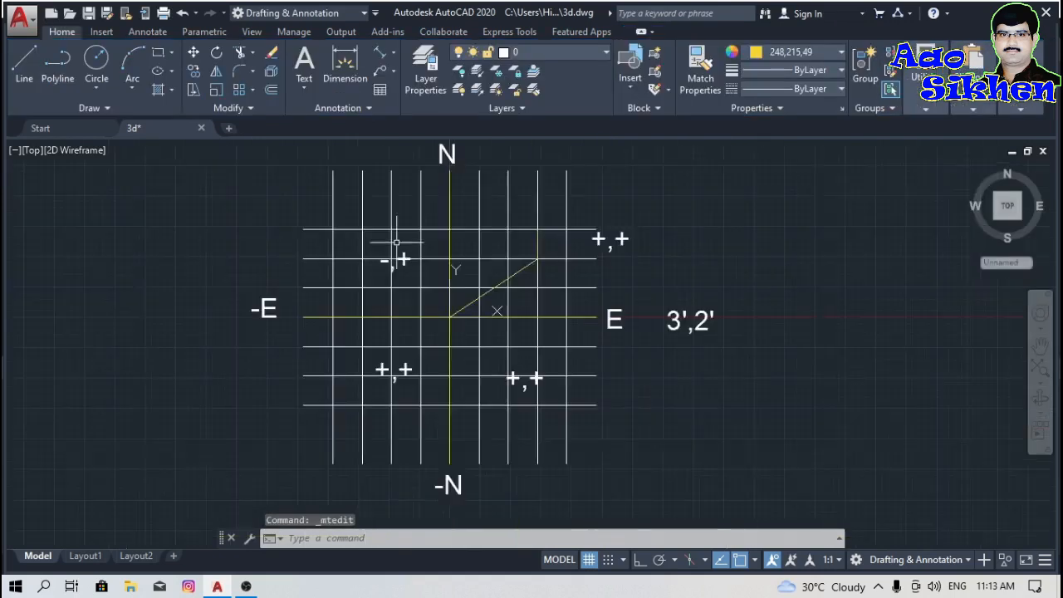
- Change the sign label in the grid's south-west quadrant to "-,-"
{"action": "scroll", "coordinate": [393, 285], "scroll_direction": "up", "scroll_amount": 7}
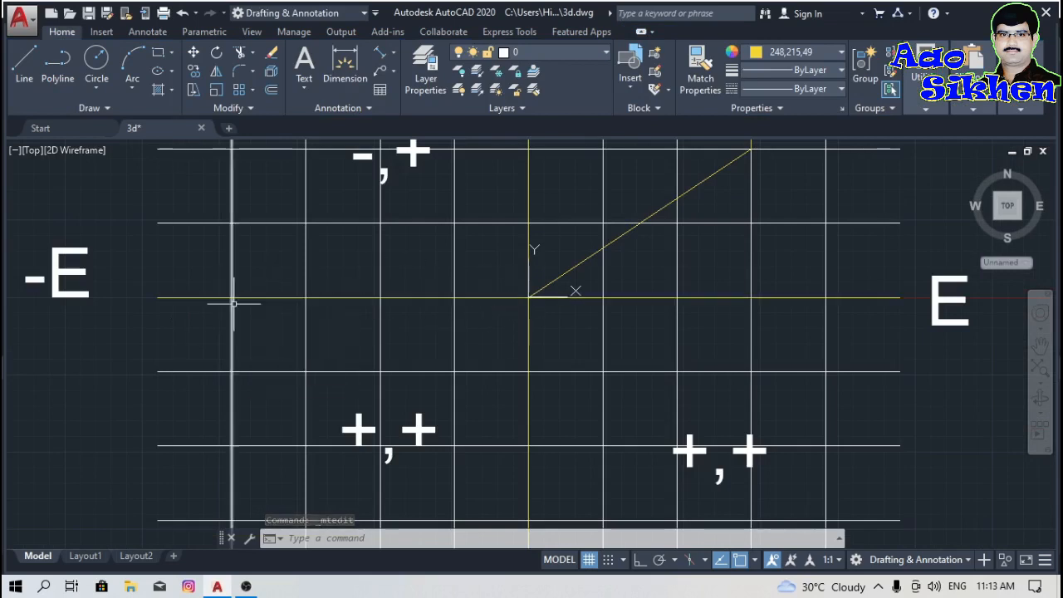
{"action": "middle_click_drag", "start_coordinate": [236, 307], "coordinate": [250, 351]}
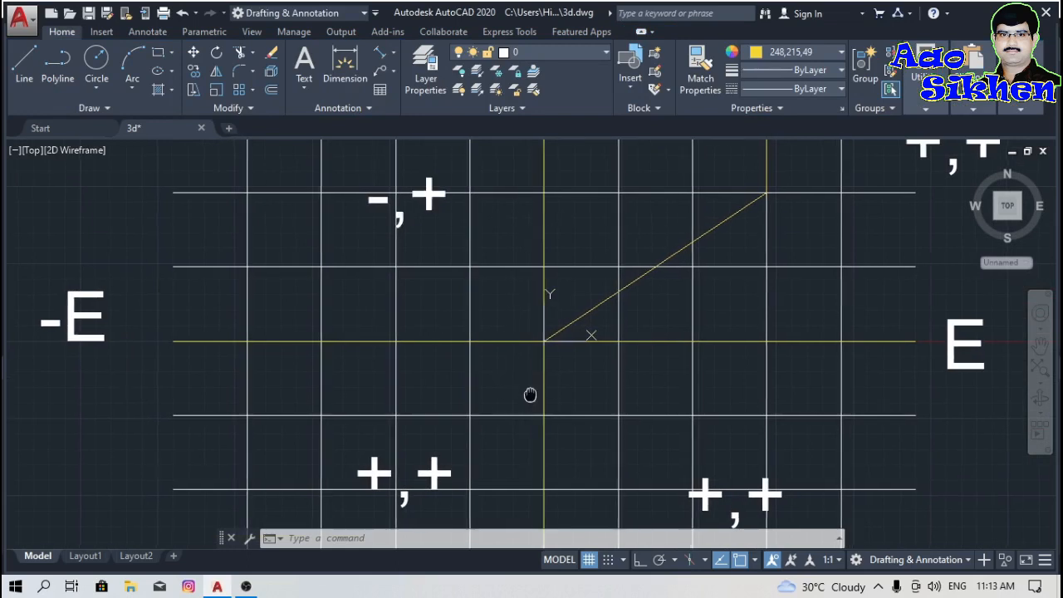
{"action": "middle_click_drag", "start_coordinate": [532, 396], "coordinate": [555, 221]}
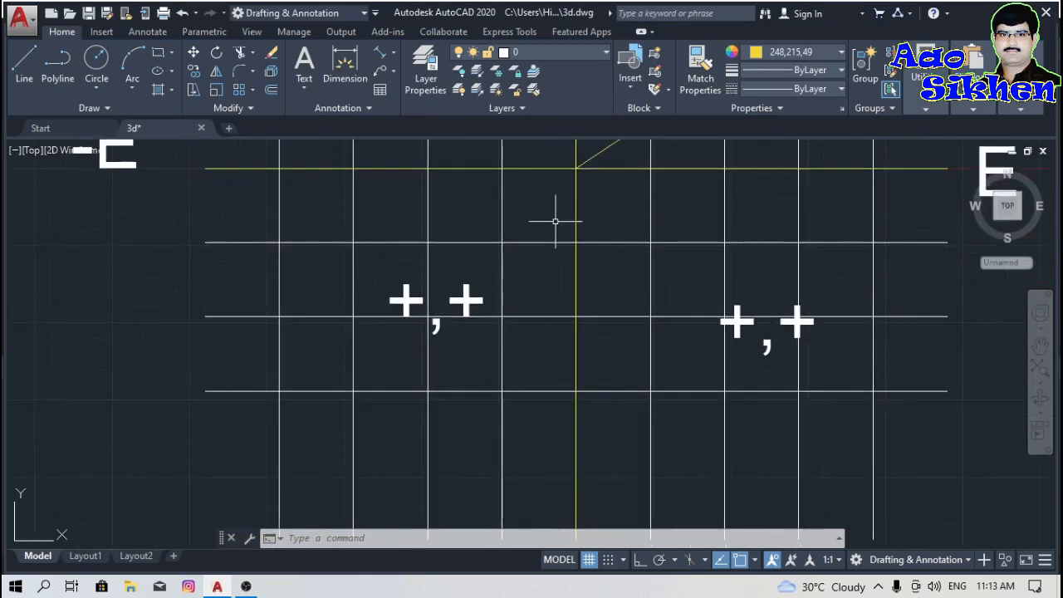
{"action": "left_click", "coordinate": [459, 299]}
{"action": "key", "text": "Escape"}
{"action": "double_click", "coordinate": [464, 300]}
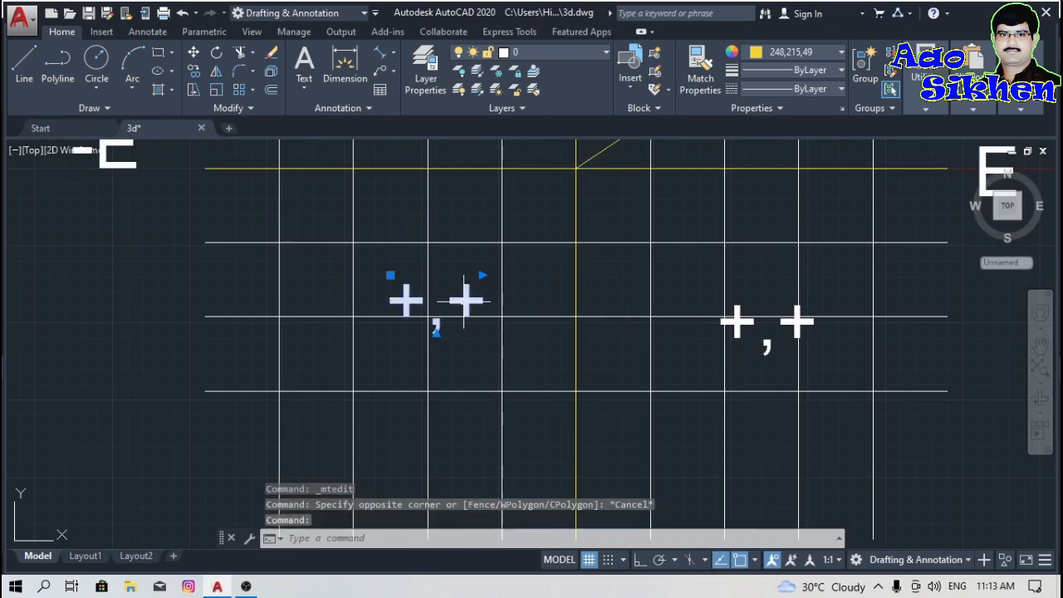
{"action": "left_click_drag", "start_coordinate": [429, 304], "coordinate": [455, 303]}
{"action": "type", "text": "-,-"}
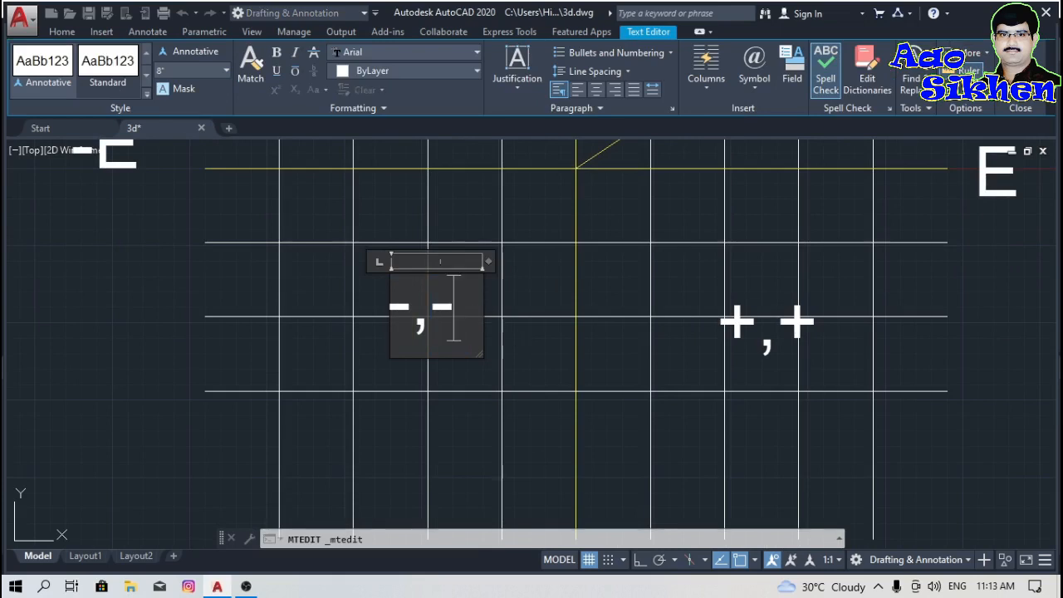
{"action": "left_click", "coordinate": [516, 333]}
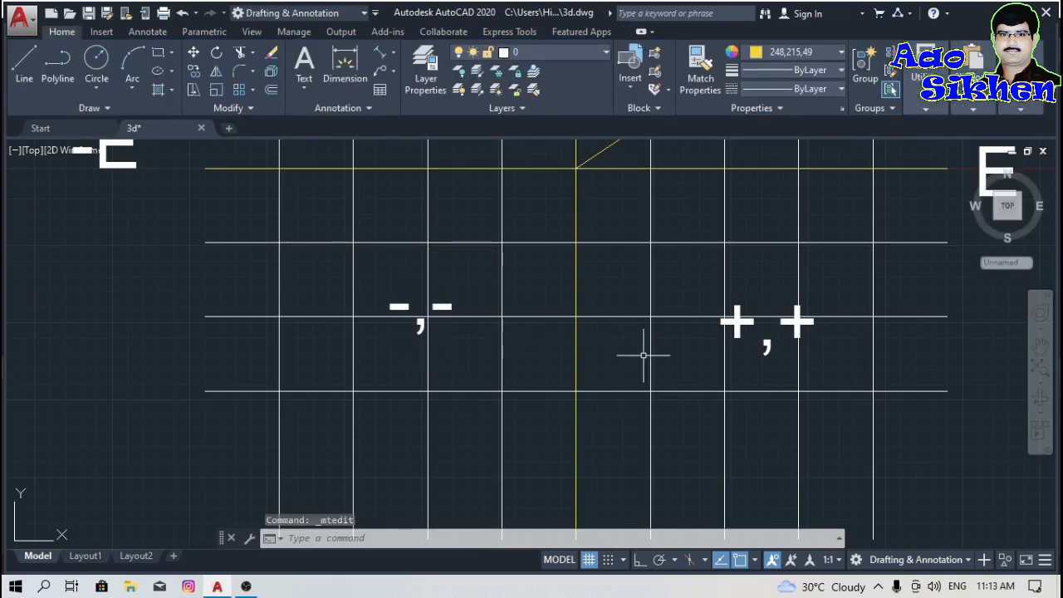
- Change the sign label in the grid's south-east quadrant to "+,-"
{"action": "middle_click_drag", "start_coordinate": [494, 384], "coordinate": [387, 402]}
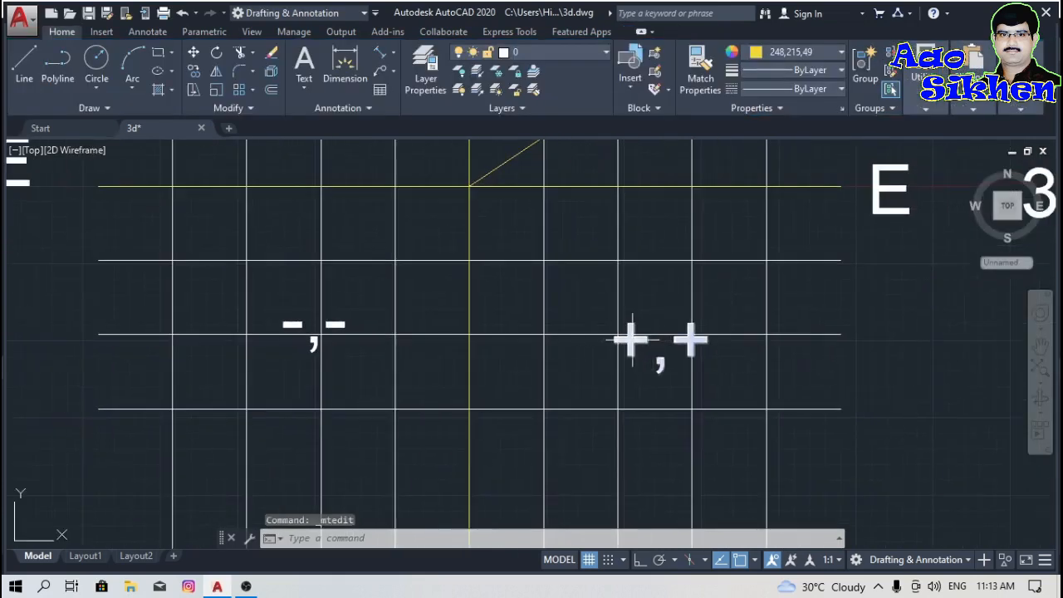
{"action": "left_click", "coordinate": [631, 338]}
{"action": "double_click", "coordinate": [631, 338]}
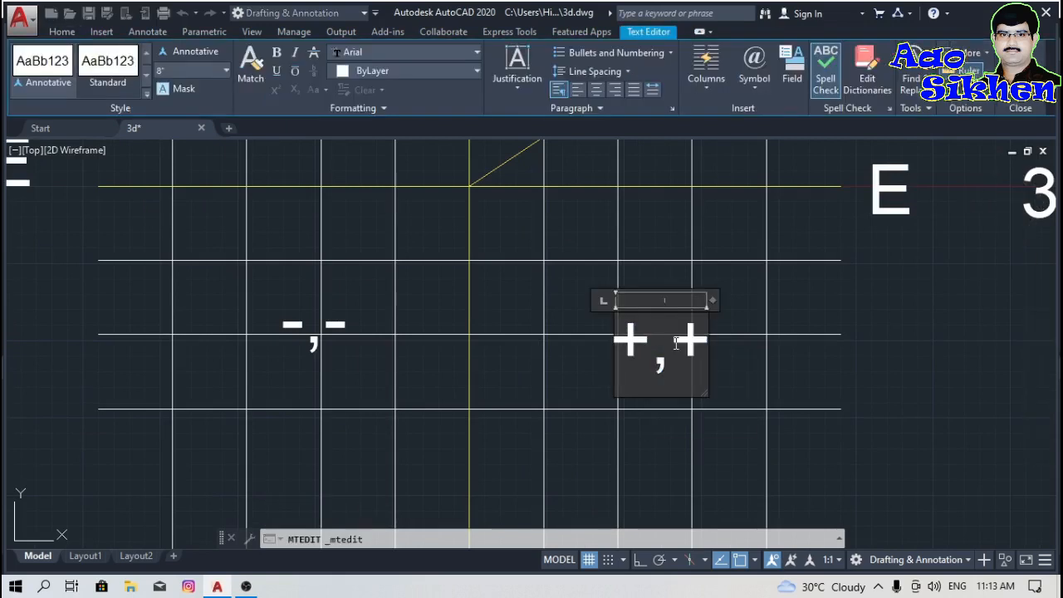
{"action": "left_click_drag", "start_coordinate": [671, 340], "coordinate": [706, 347]}
{"action": "type", "text": "-"}
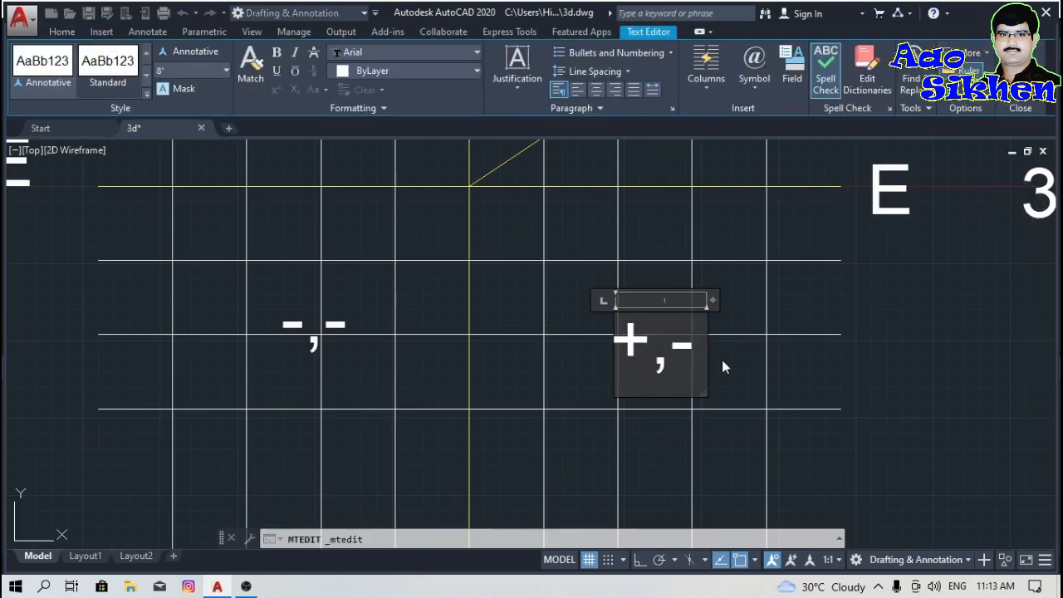
{"action": "left_click", "coordinate": [722, 359]}
{"action": "scroll", "coordinate": [551, 379], "scroll_direction": "down", "scroll_amount": 4}
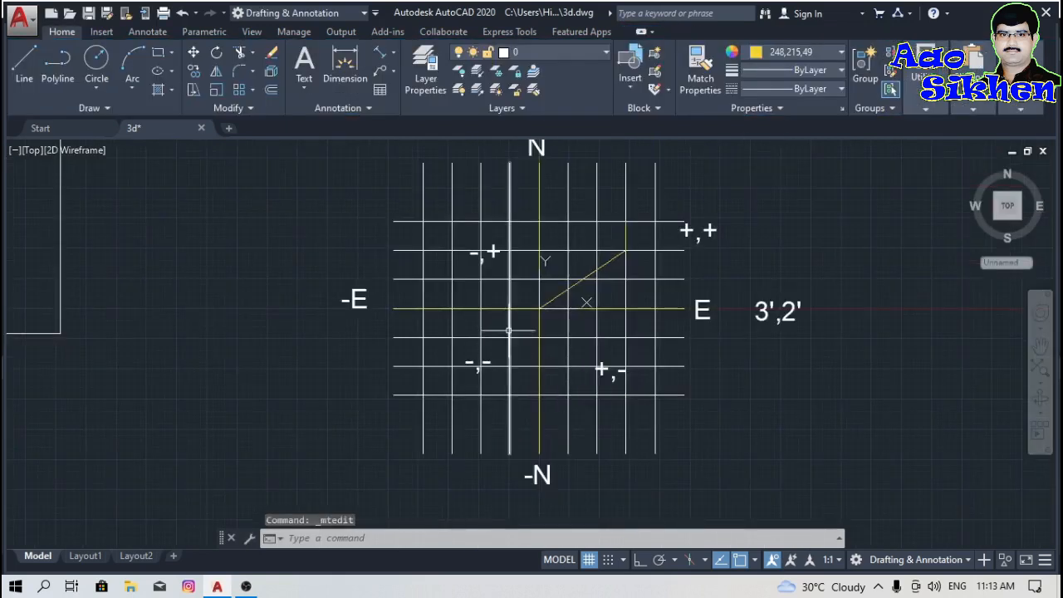
- Draw a small circle centred on the grid intersection two squares west and one square north of the origin
{"action": "scroll", "coordinate": [518, 332], "scroll_direction": "up", "scroll_amount": 2}
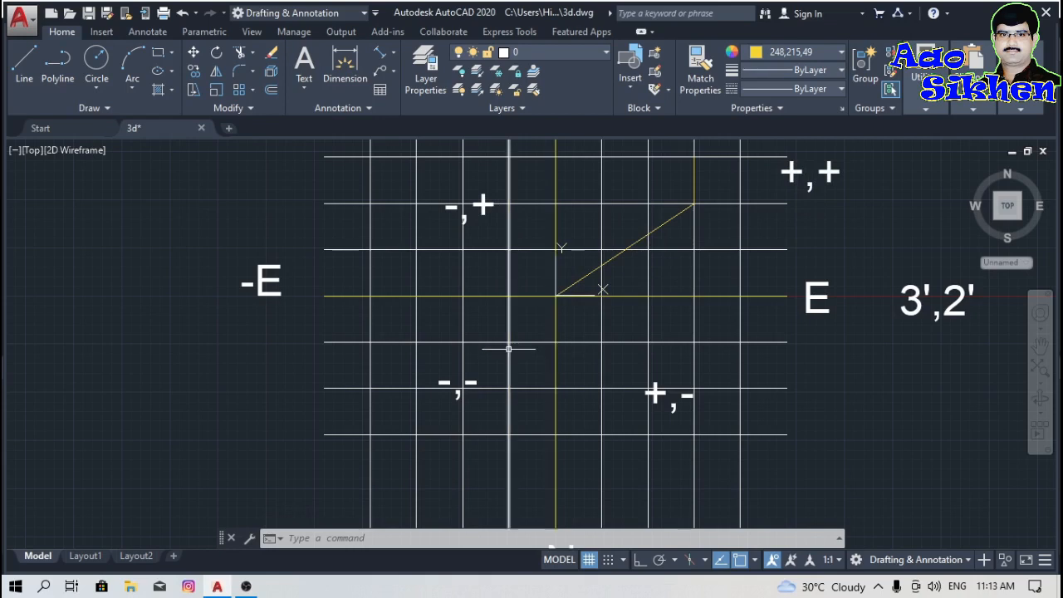
{"action": "middle_click_drag", "start_coordinate": [542, 328], "coordinate": [546, 351]}
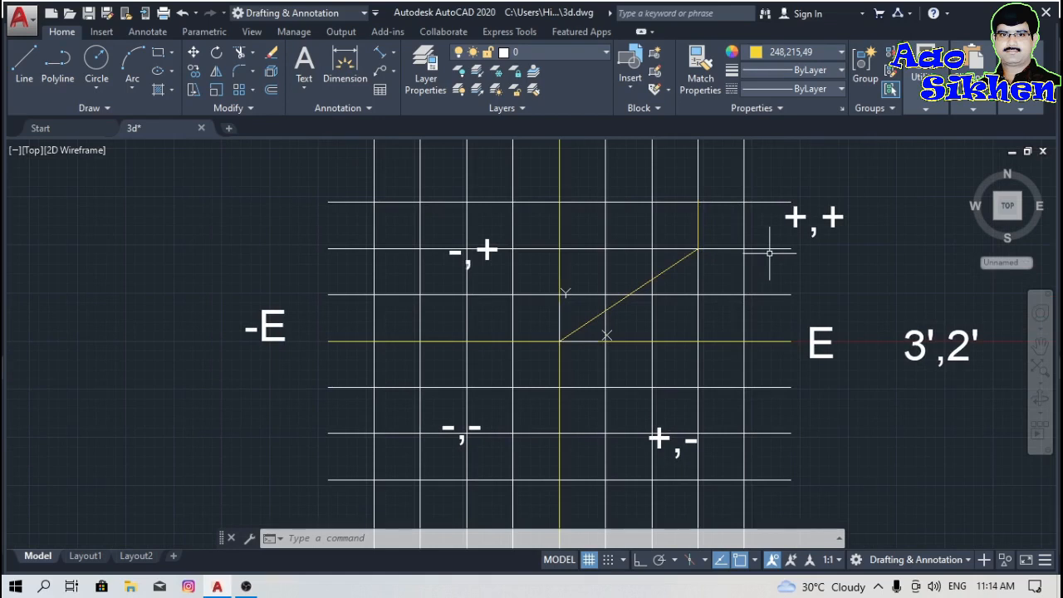
{"action": "scroll", "coordinate": [421, 311], "scroll_direction": "up", "scroll_amount": 2}
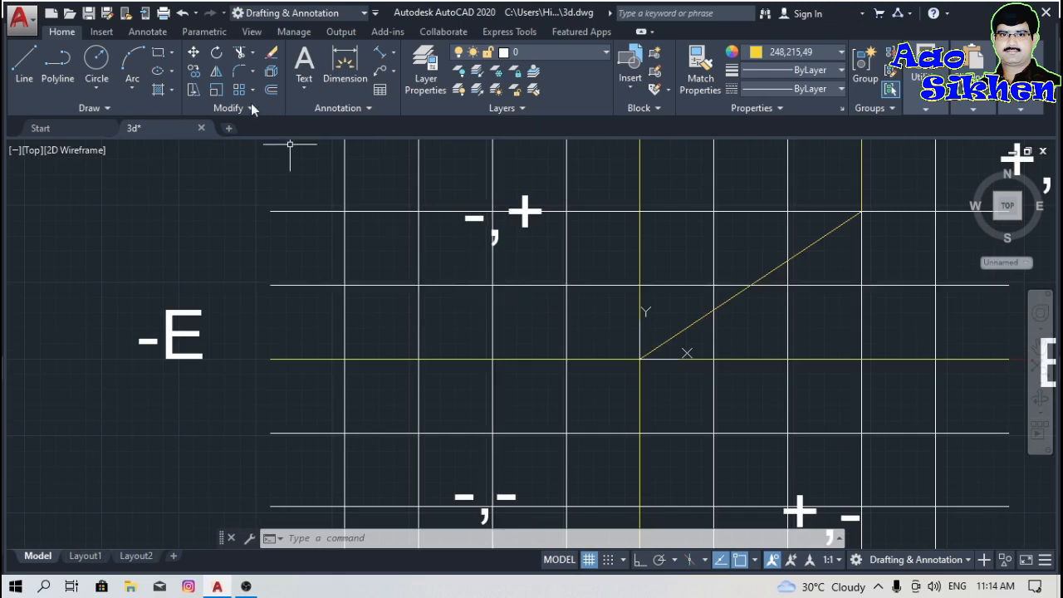
{"action": "left_click", "coordinate": [96, 63]}
{"action": "left_click", "coordinate": [492, 285]}
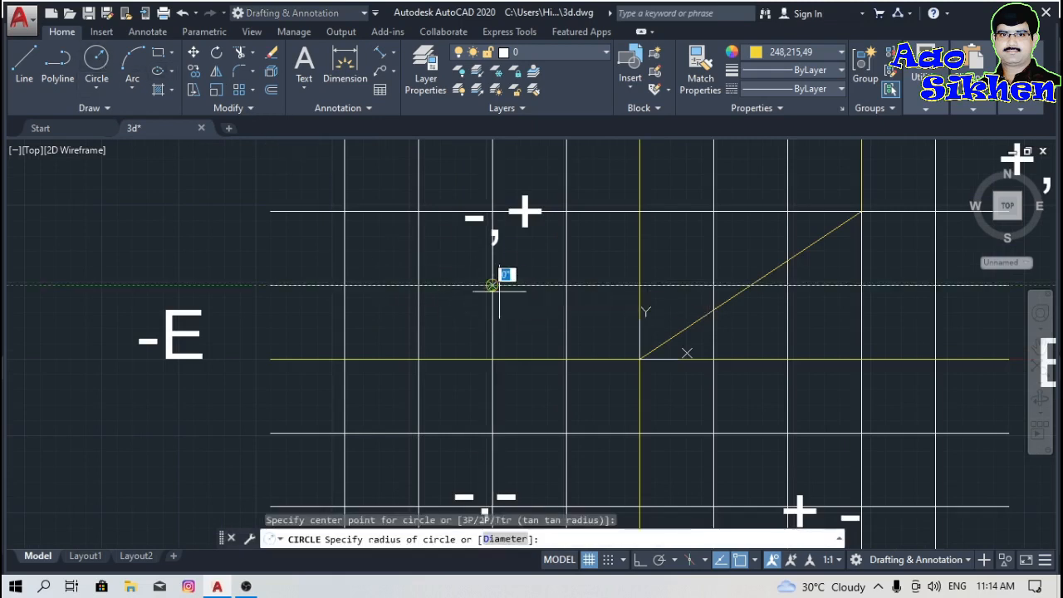
{"action": "left_click", "coordinate": [501, 296]}
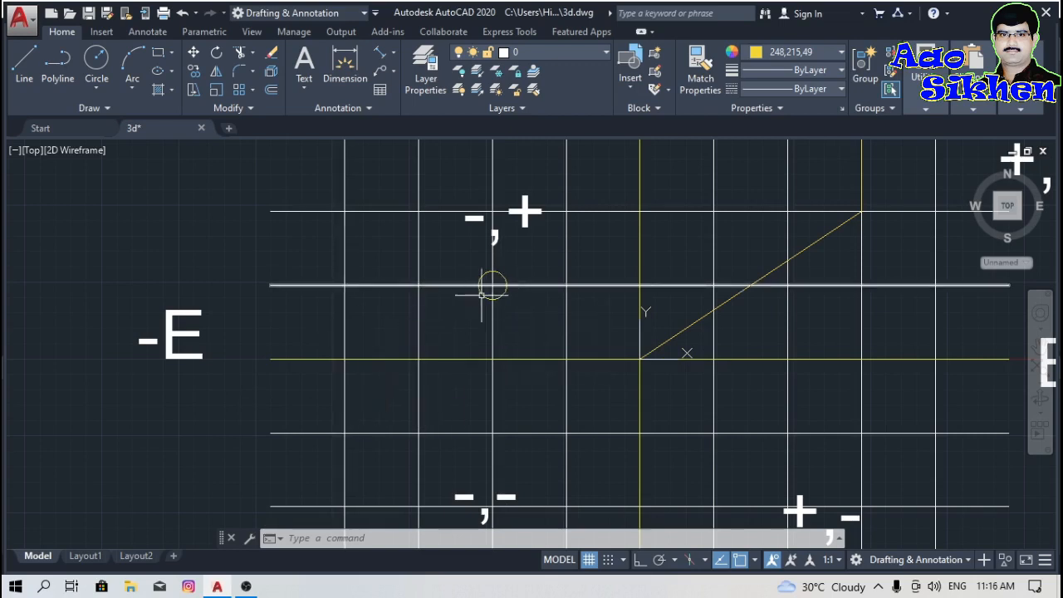
- Add the multiline text "-2',1'" just below the -E label
{"action": "type", "text": "t"}
{"action": "key", "text": "Return"}
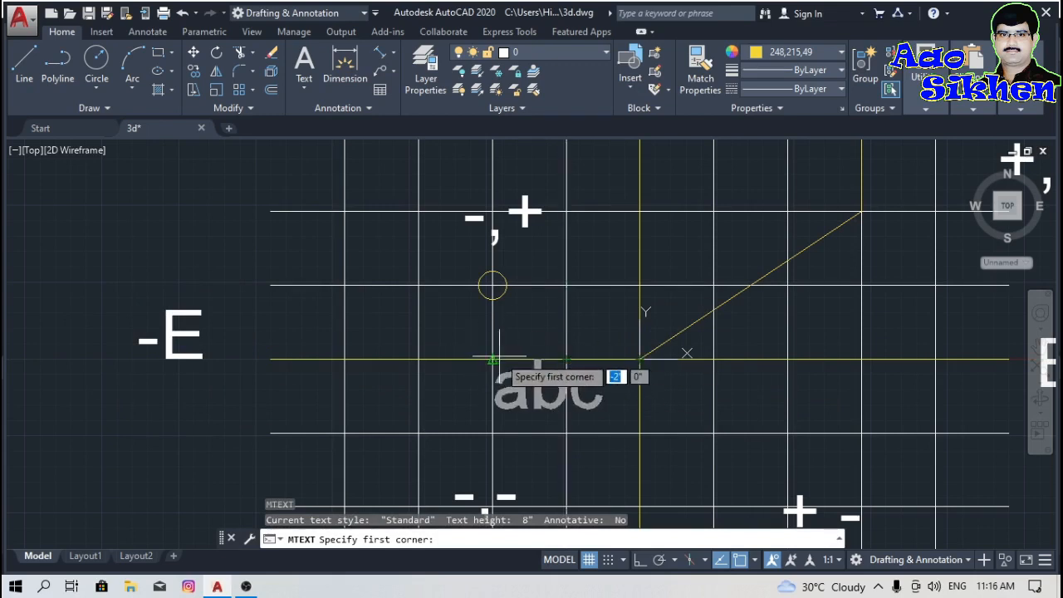
{"action": "left_click", "coordinate": [109, 414]}
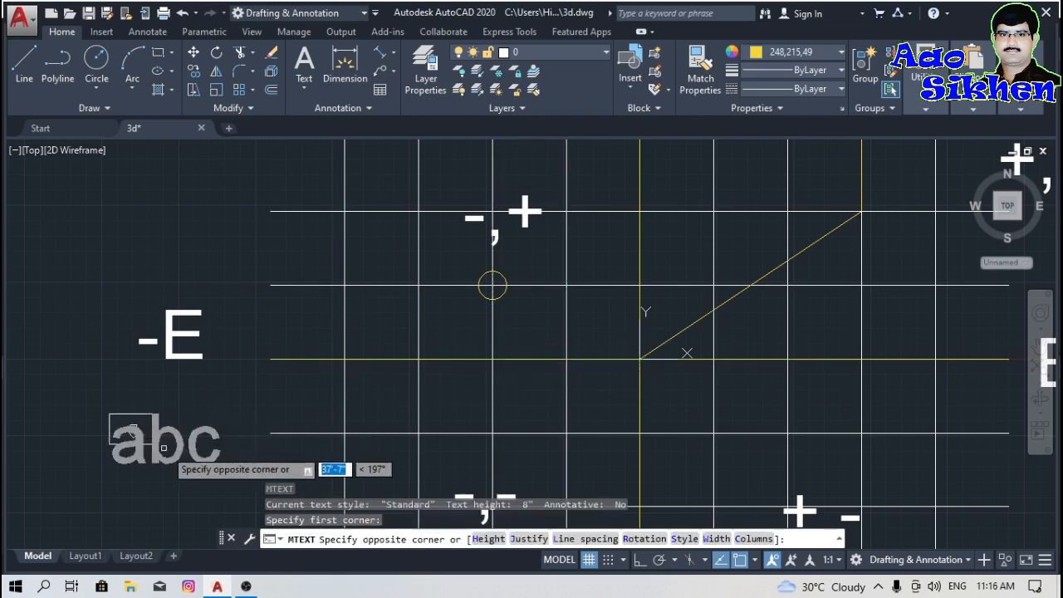
{"action": "left_click", "coordinate": [174, 496]}
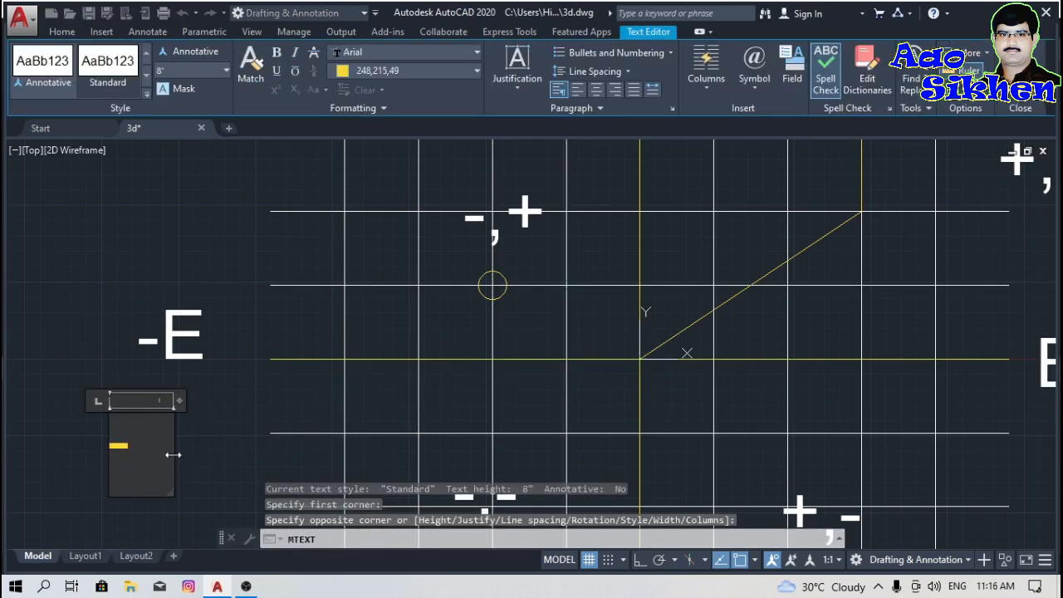
{"action": "type", "text": "-2'"}
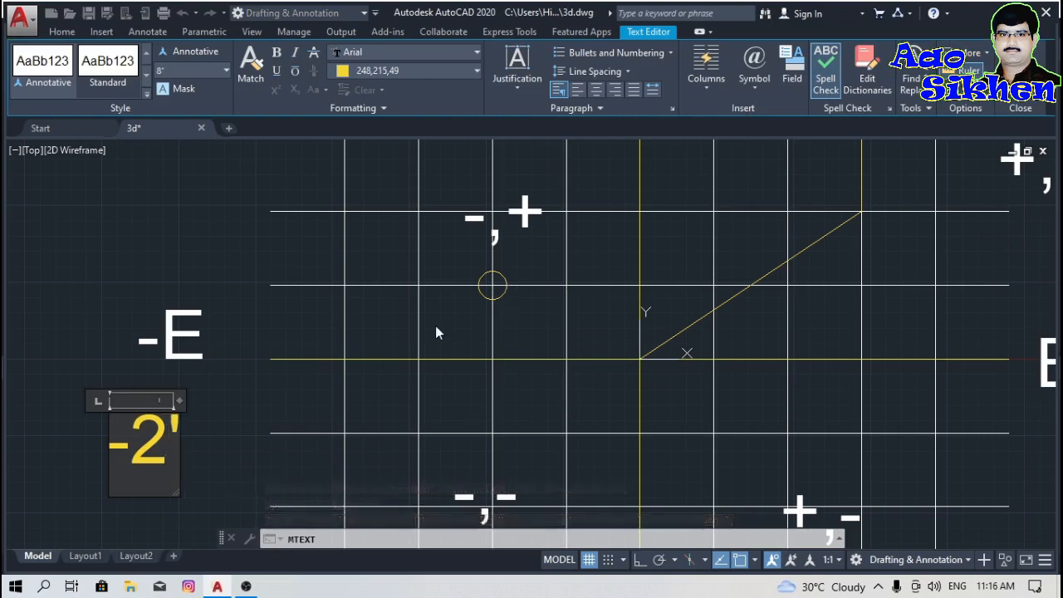
{"action": "type", "text": ","}
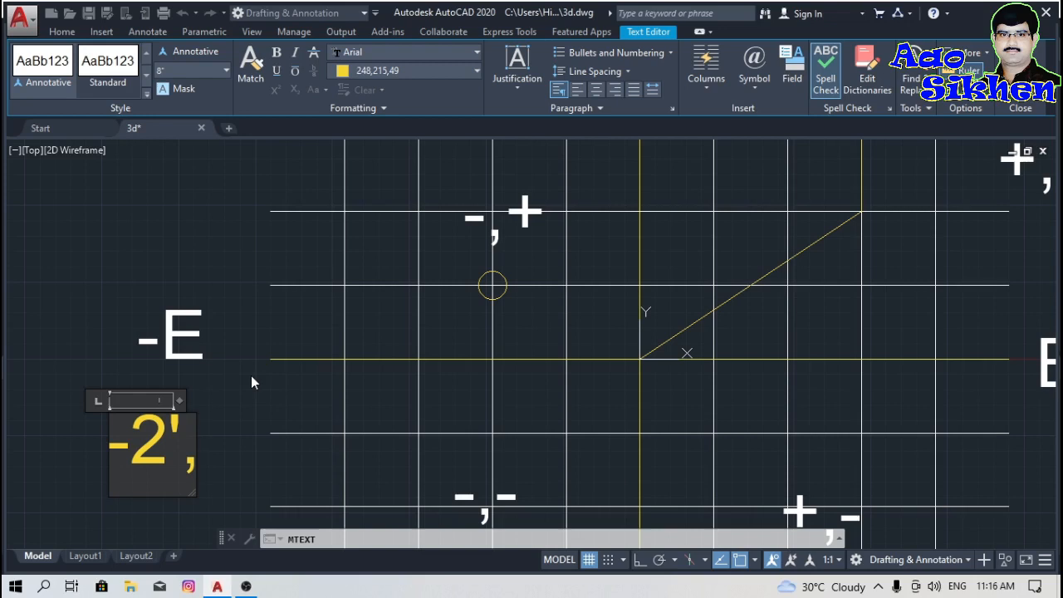
{"action": "type", "text": "1'"}
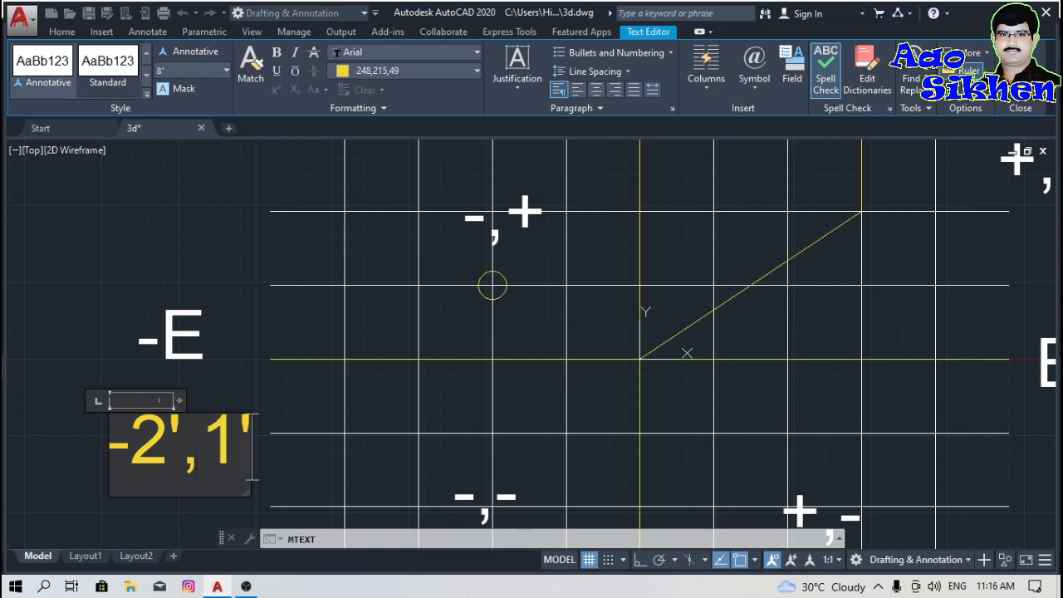
{"action": "left_click", "coordinate": [253, 375]}
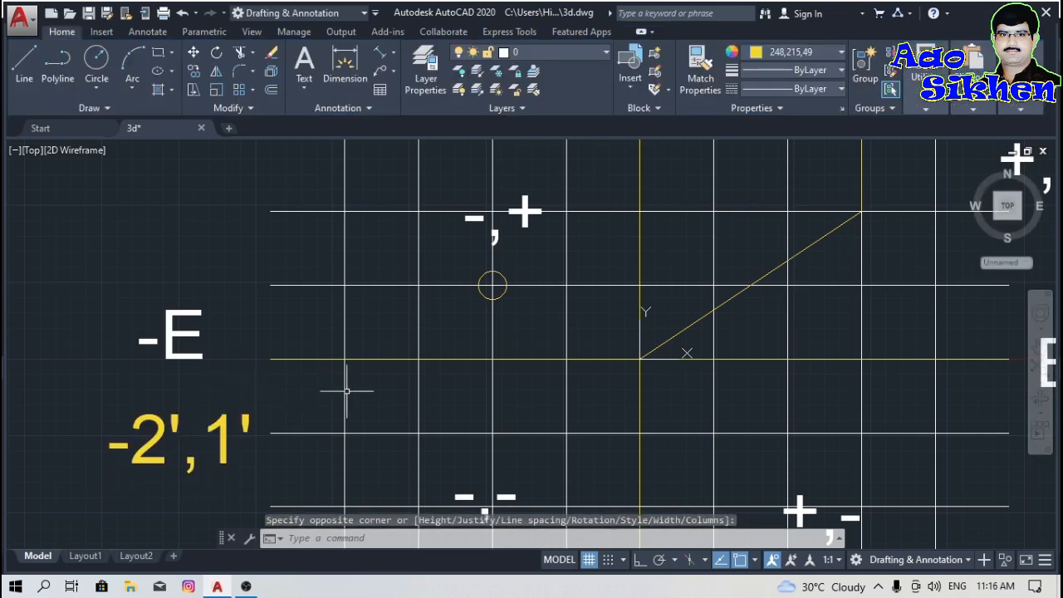
- Draw a line from absolute coordinates -2',1' at the small circle's centre to a relative endpoint of @5',1'
{"action": "type", "text": "l"}
{"action": "key", "text": "Return"}
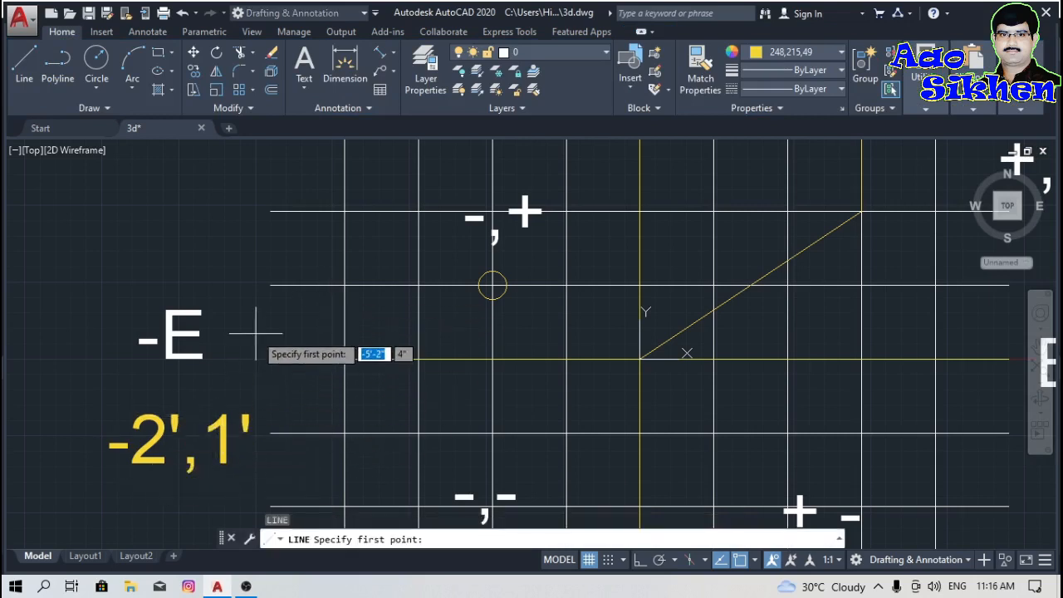
{"action": "type", "text": "-2'"}
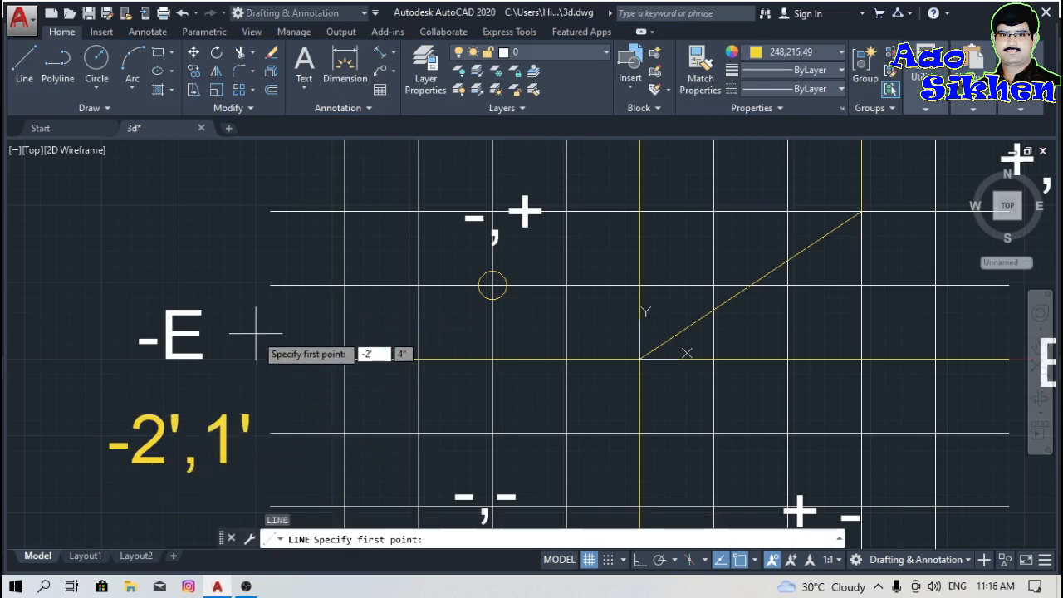
{"action": "type", "text": ","}
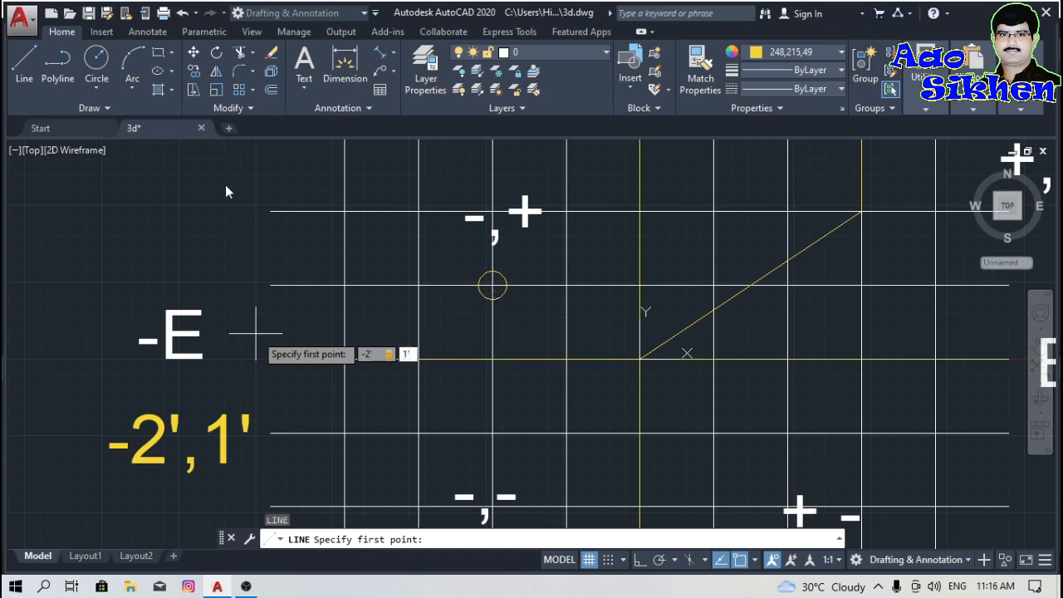
{"action": "key", "text": "Return"}
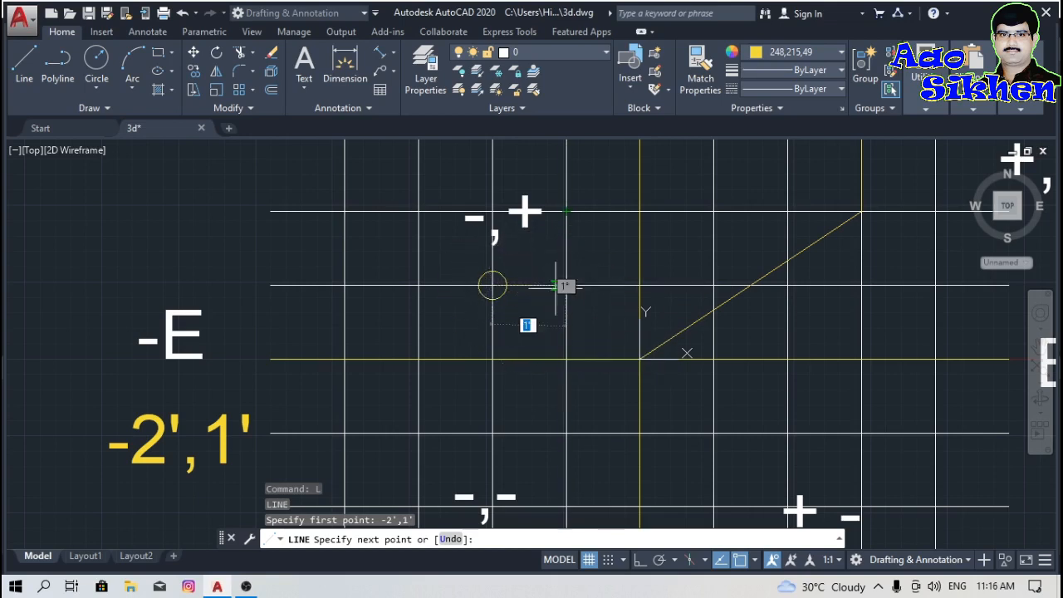
{"action": "scroll", "coordinate": [502, 249], "scroll_direction": "up", "scroll_amount": 3}
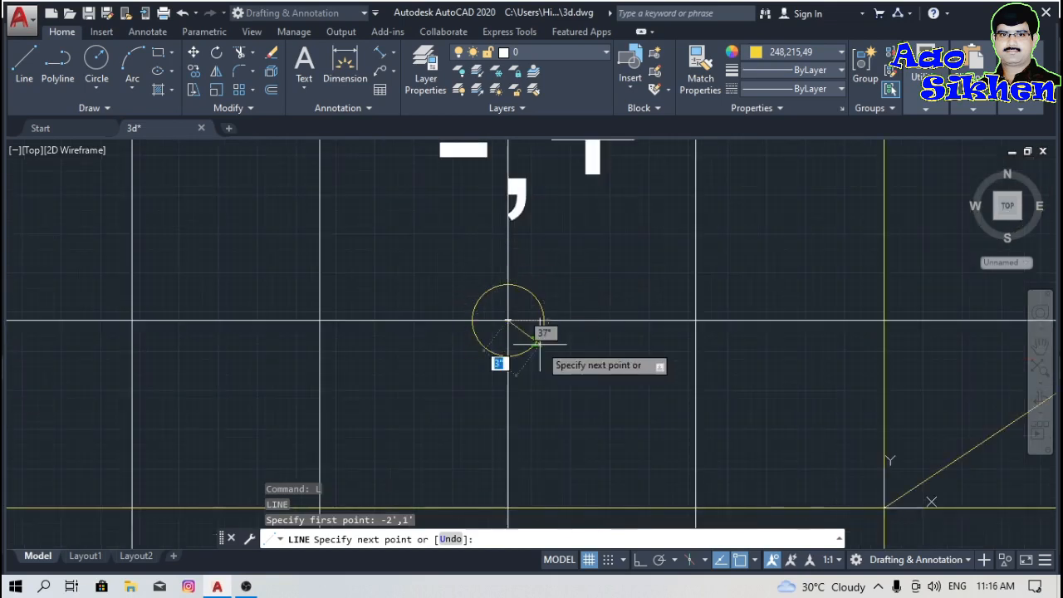
{"action": "scroll", "coordinate": [422, 280], "scroll_direction": "down", "scroll_amount": 1}
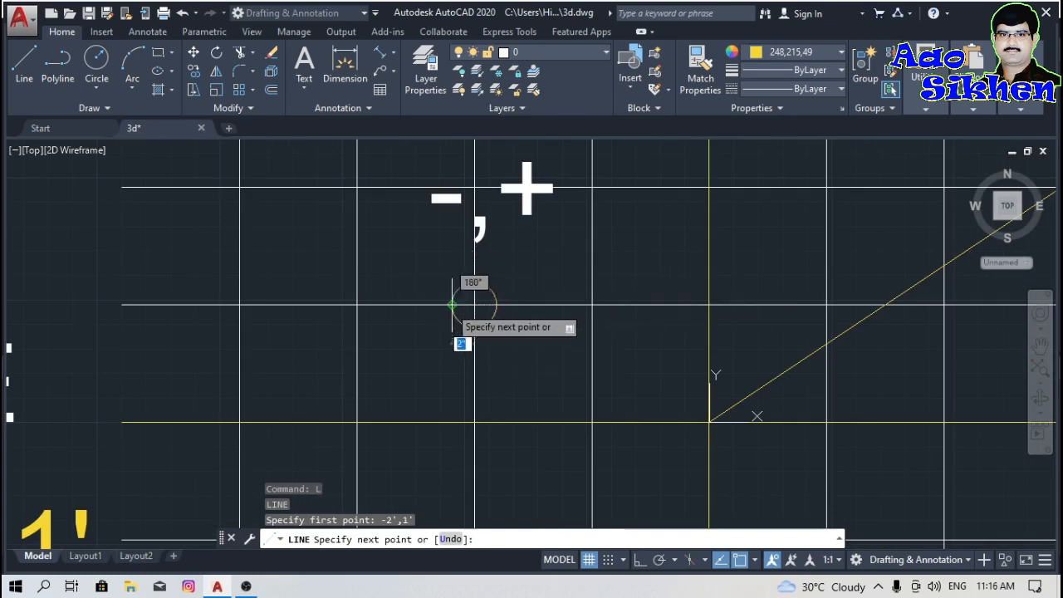
{"action": "scroll", "coordinate": [428, 301], "scroll_direction": "down", "scroll_amount": 2}
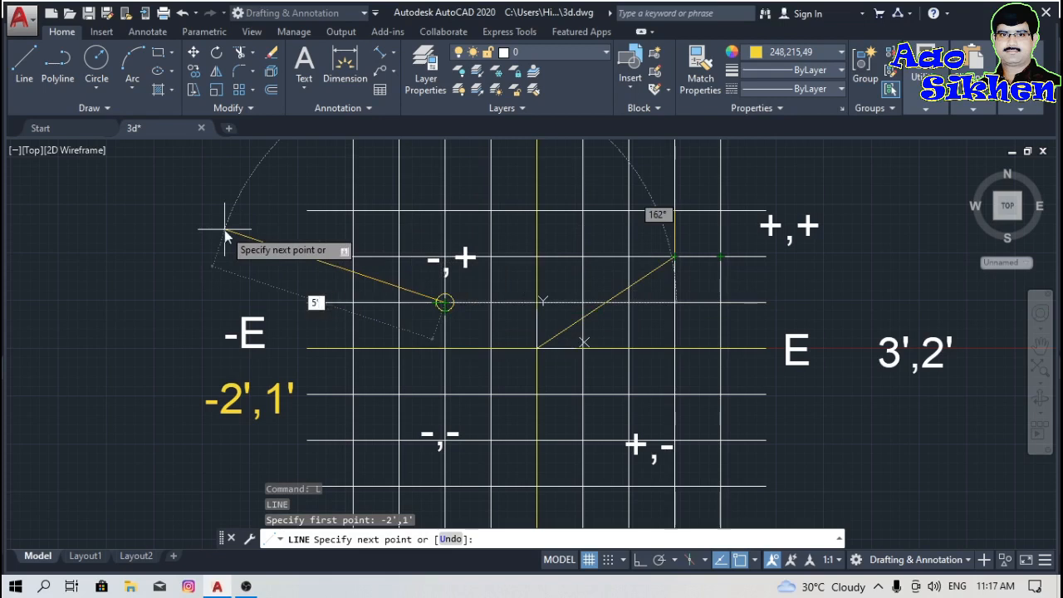
{"action": "type", "text": ","}
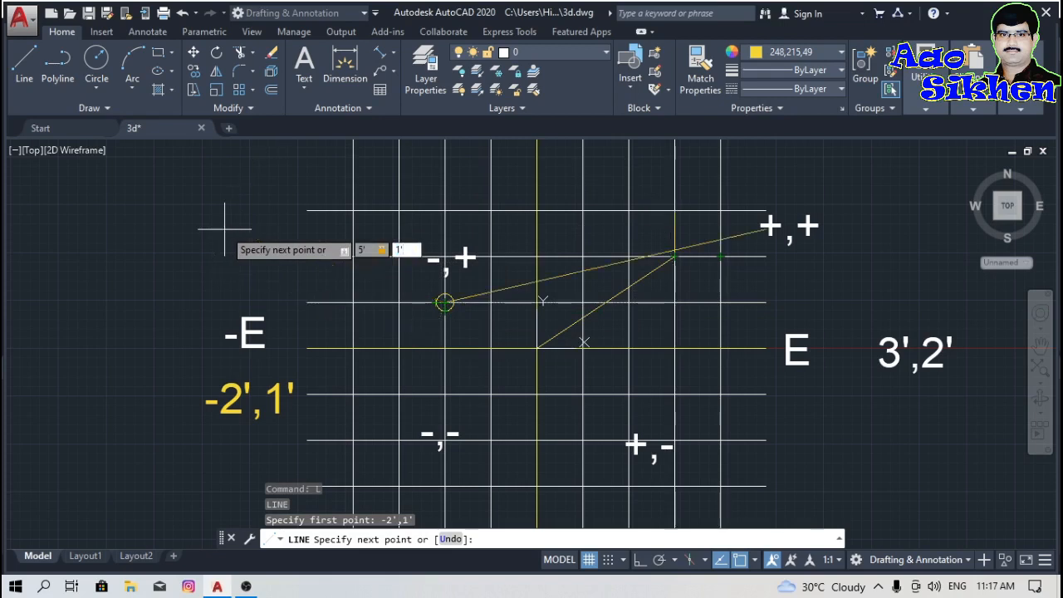
{"action": "type", "text": "1"}
{"action": "key", "text": "Return"}
{"action": "key", "text": "Return"}
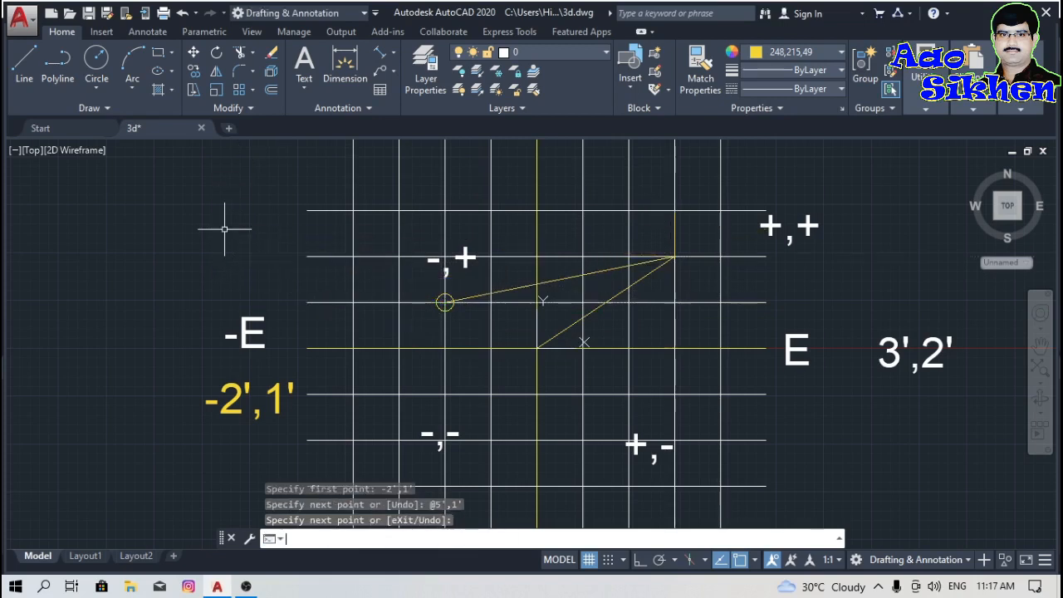
{"action": "scroll", "coordinate": [590, 287], "scroll_direction": "up", "scroll_amount": 4}
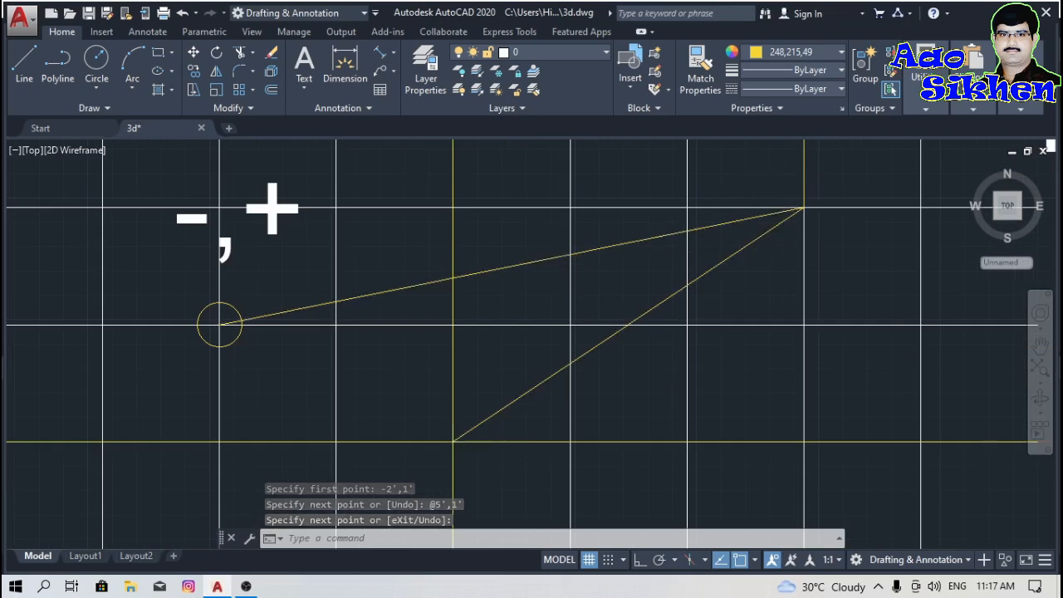
{"action": "scroll", "coordinate": [740, 214], "scroll_direction": "down", "scroll_amount": 4}
{"action": "scroll", "coordinate": [581, 345], "scroll_direction": "down", "scroll_amount": 4}
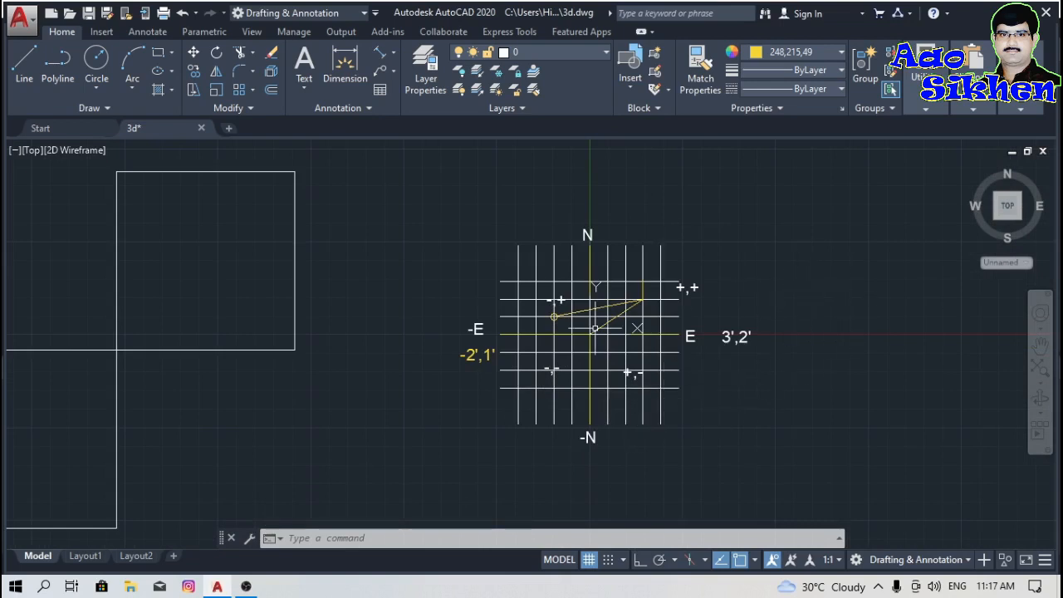
{"action": "middle_click_drag", "start_coordinate": [536, 371], "coordinate": [616, 374]}
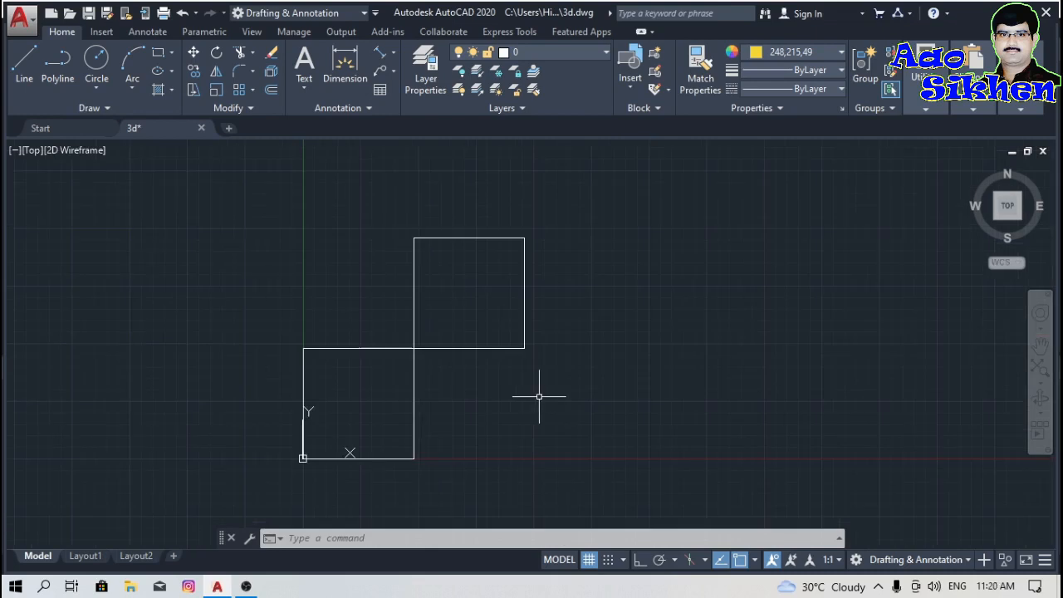
- Erase both diagonally adjoining squares from the drawing
{"action": "left_click", "coordinate": [575, 223]}
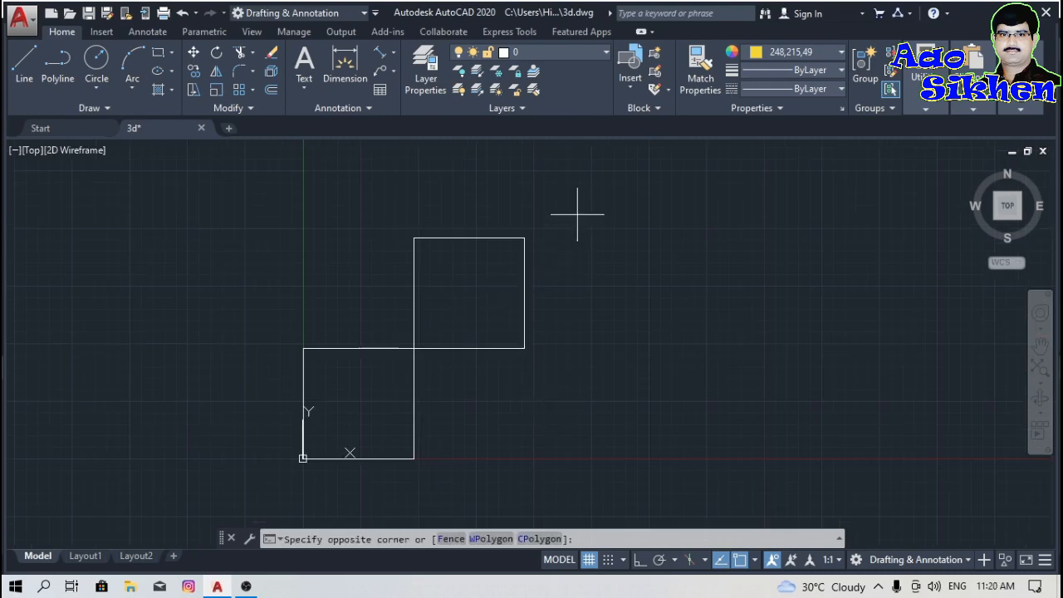
{"action": "left_click", "coordinate": [240, 508]}
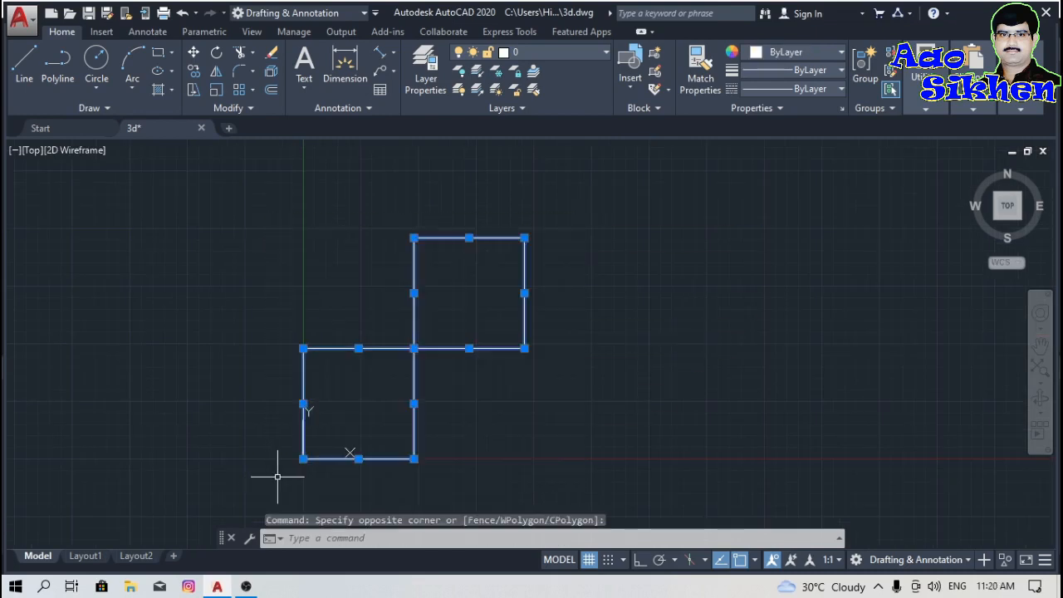
{"action": "key", "text": "Delete"}
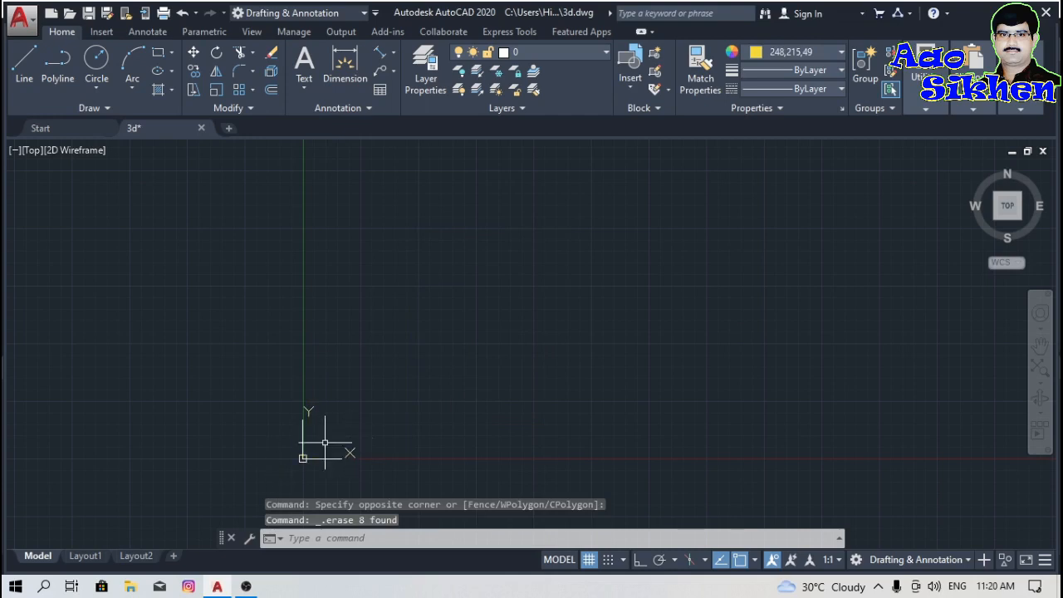
{"action": "middle_click_drag", "start_coordinate": [387, 440], "coordinate": [333, 364]}
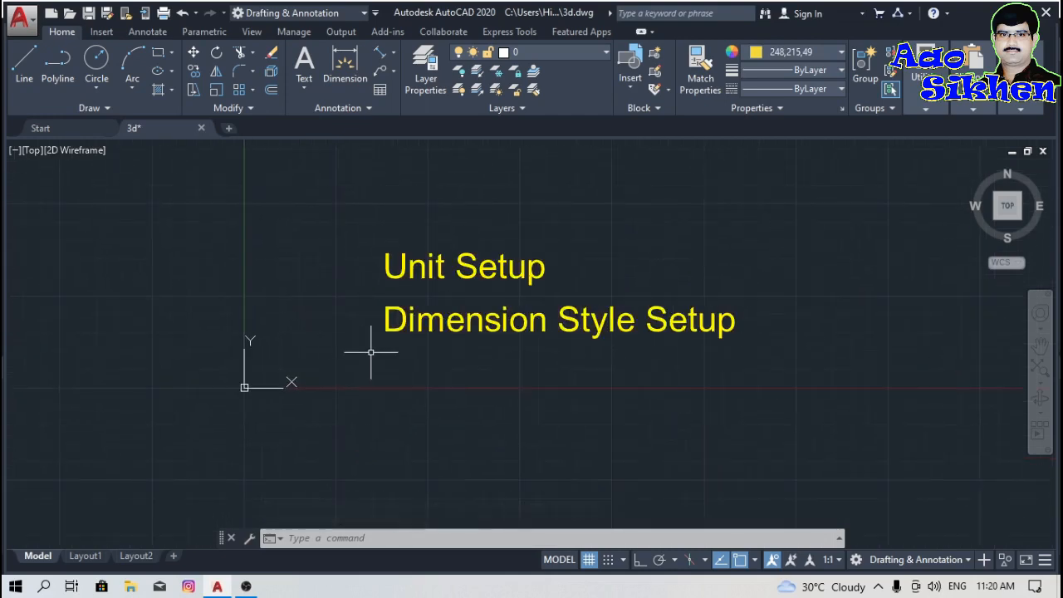
{"action": "middle_click_drag", "start_coordinate": [355, 360], "coordinate": [344, 407]}
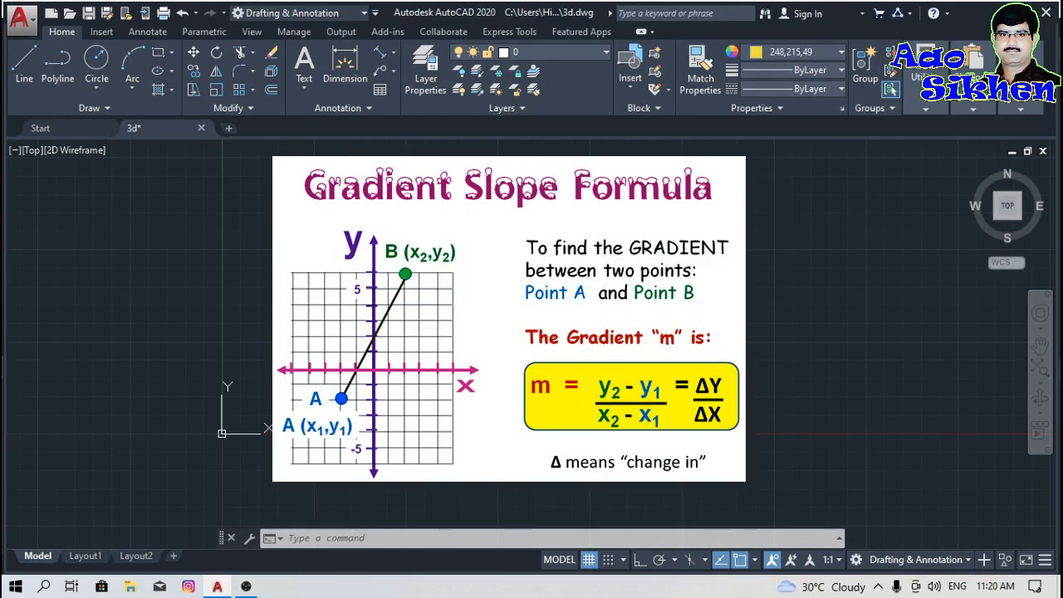
{"action": "middle_click_drag", "start_coordinate": [508, 319], "coordinate": [445, 334]}
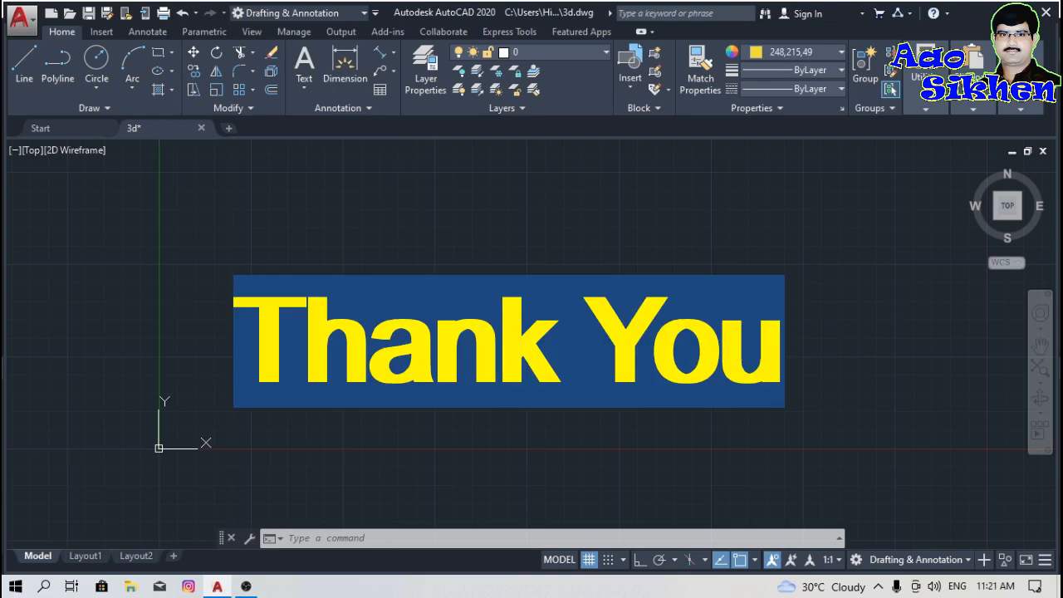
{"action": "middle_click_drag", "start_coordinate": [523, 332], "coordinate": [495, 350]}
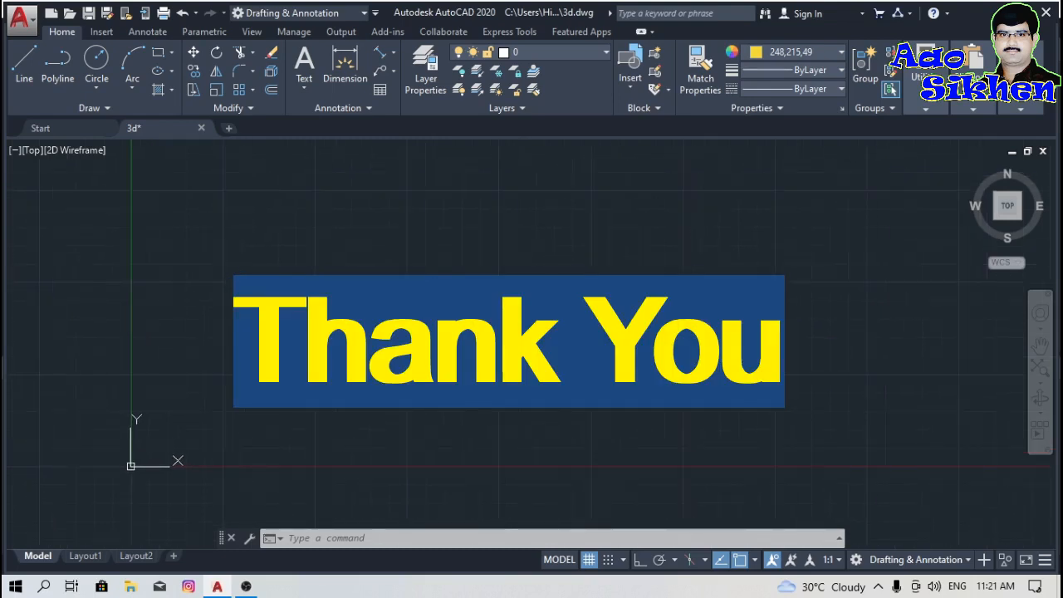